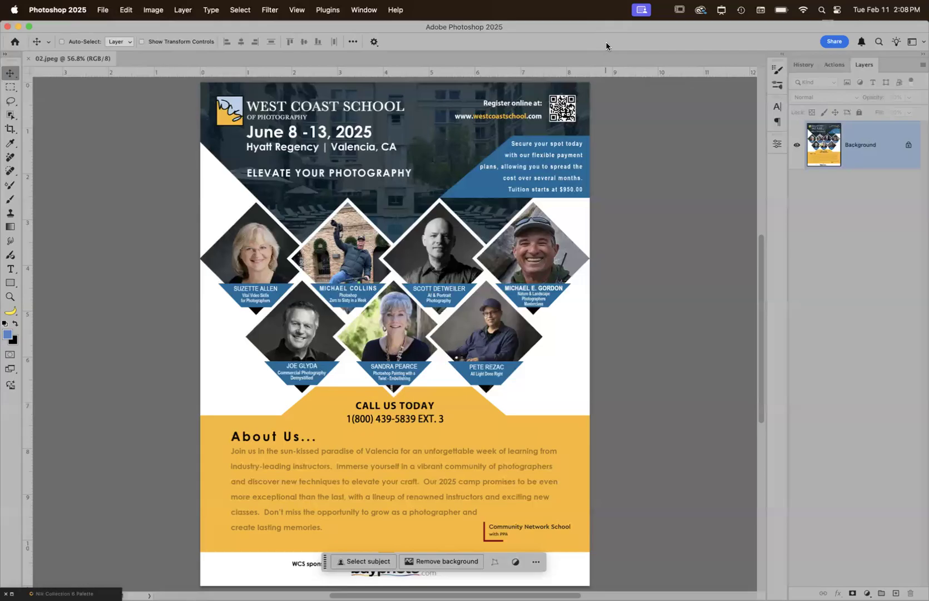
Step: Close 02.jpeg, switch to Adobe Bridge to open _Balloon Festiival_0020.jpg in Photoshop, and fit the image to the window
key(super+w)
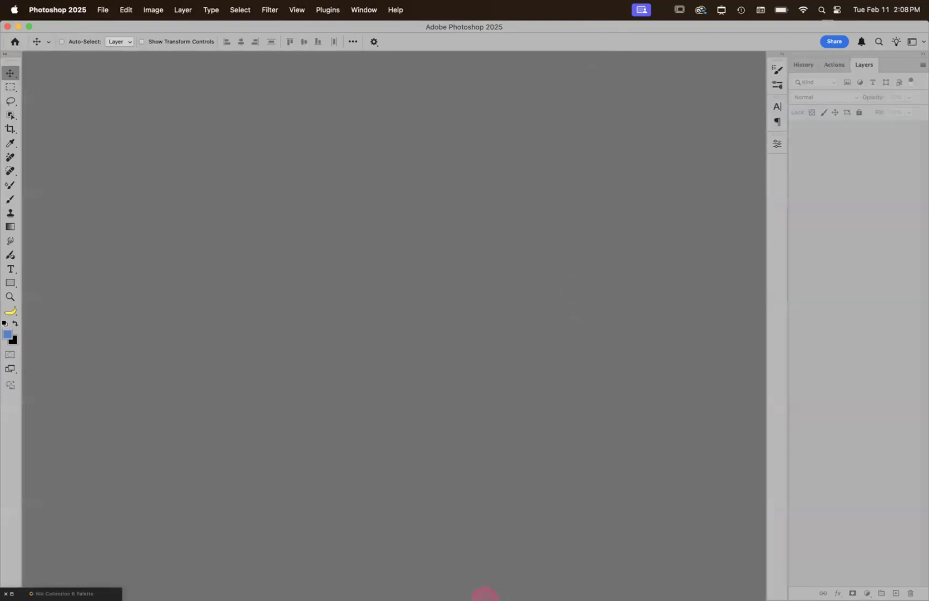
click(602, 575)
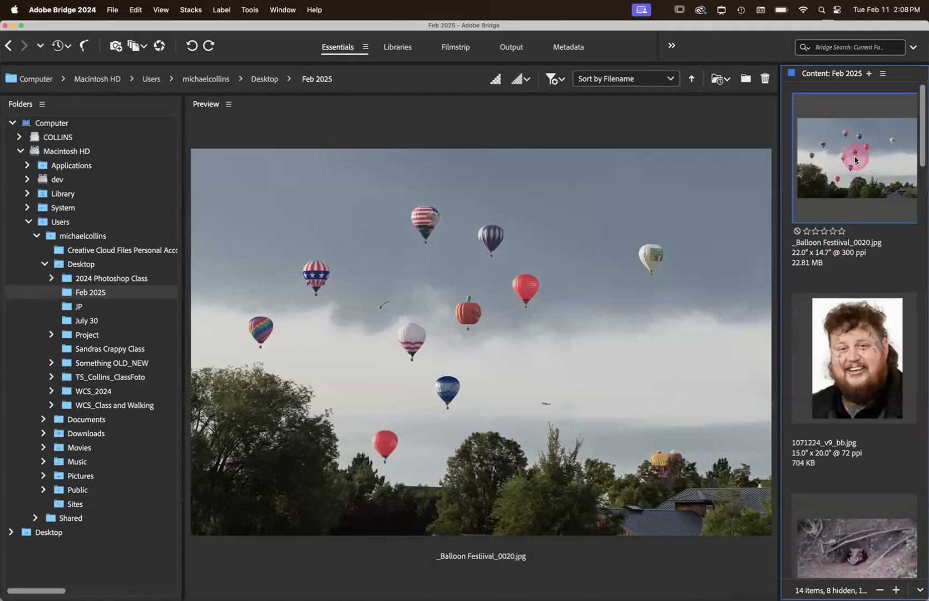
double_click(836, 176)
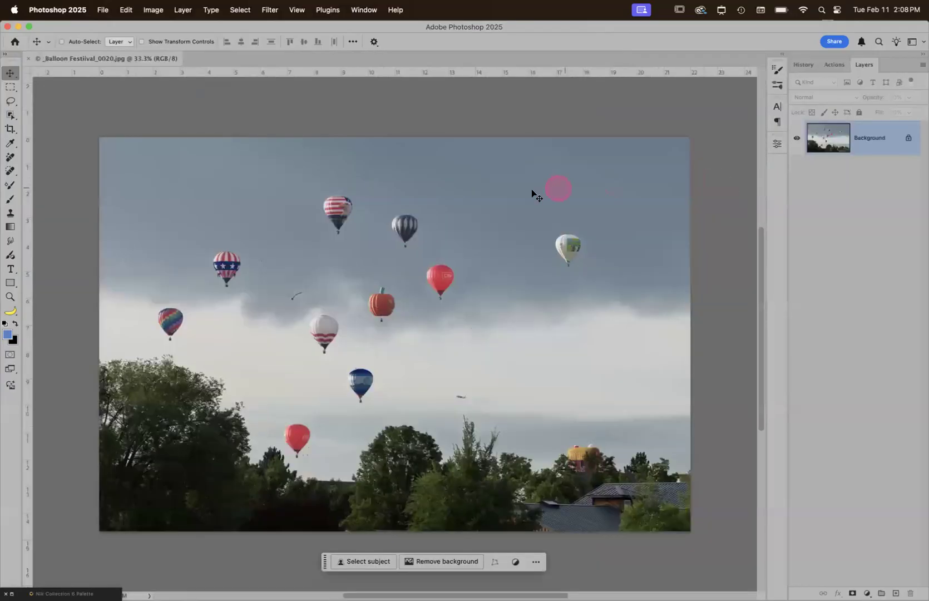
click(296, 105)
key(super+0)
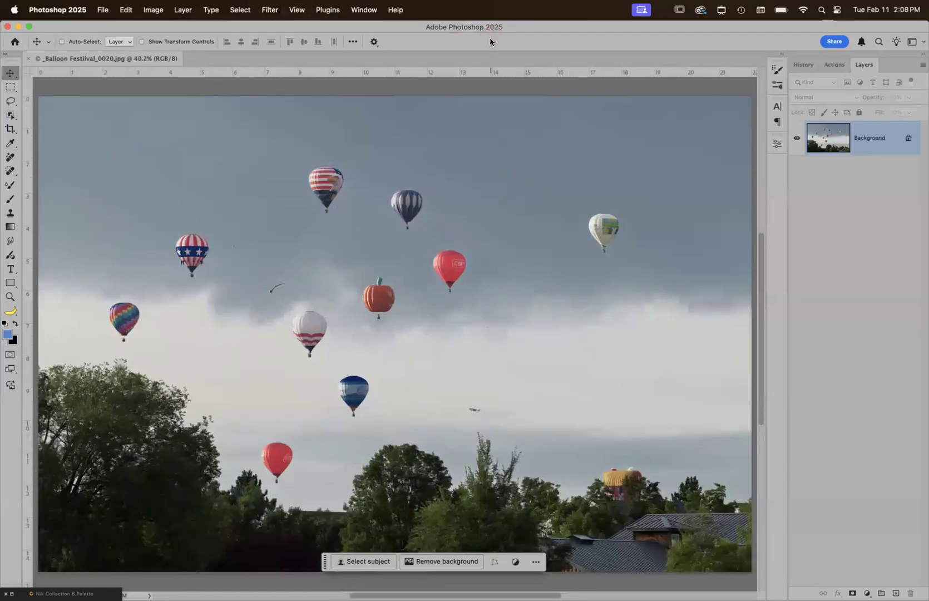
Step: Turn off the Move tool's Show layer bounds on hover, Expand layer group on click, and Show hover bounds from Layers options
click(375, 41)
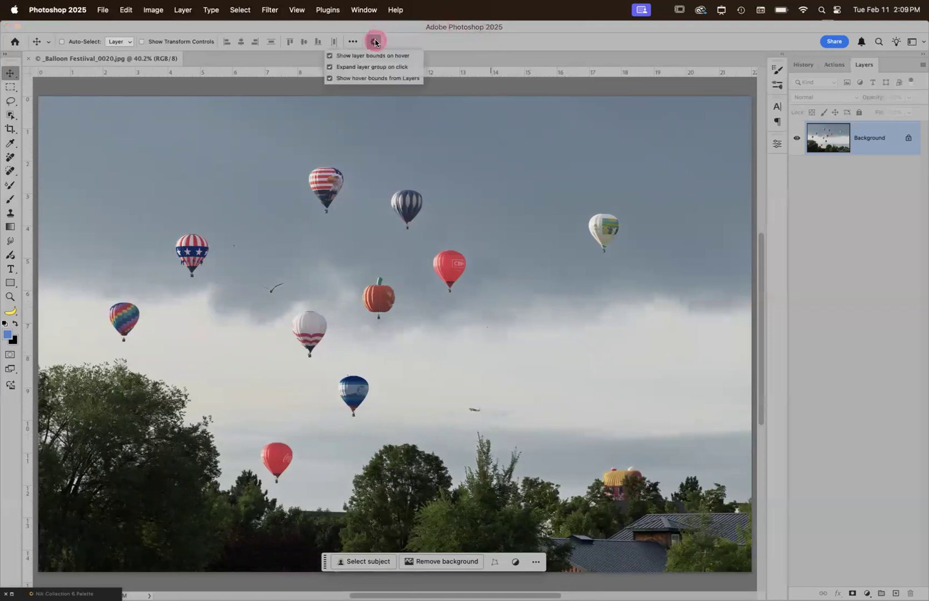
click(424, 40)
click(374, 42)
click(328, 56)
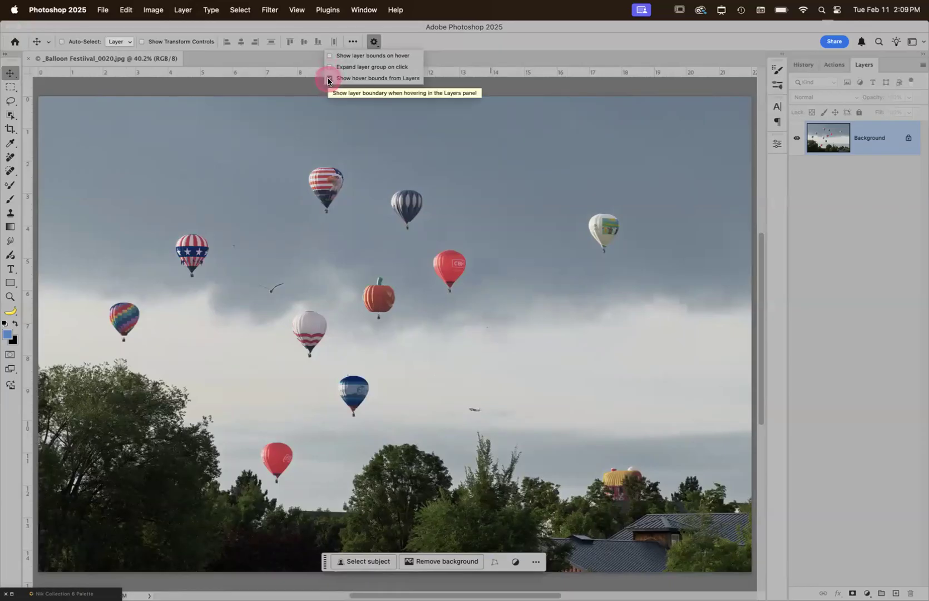
click(329, 79)
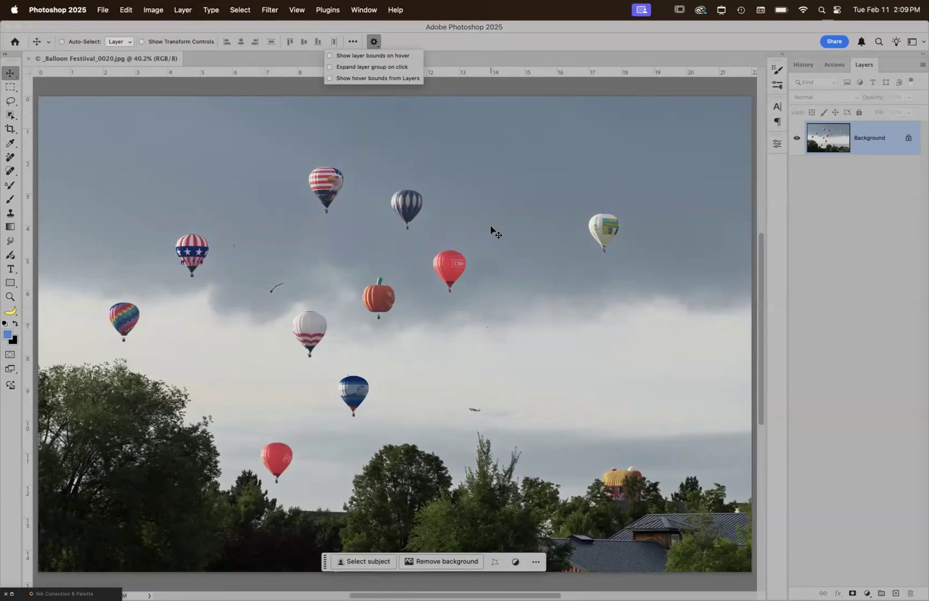
click(458, 47)
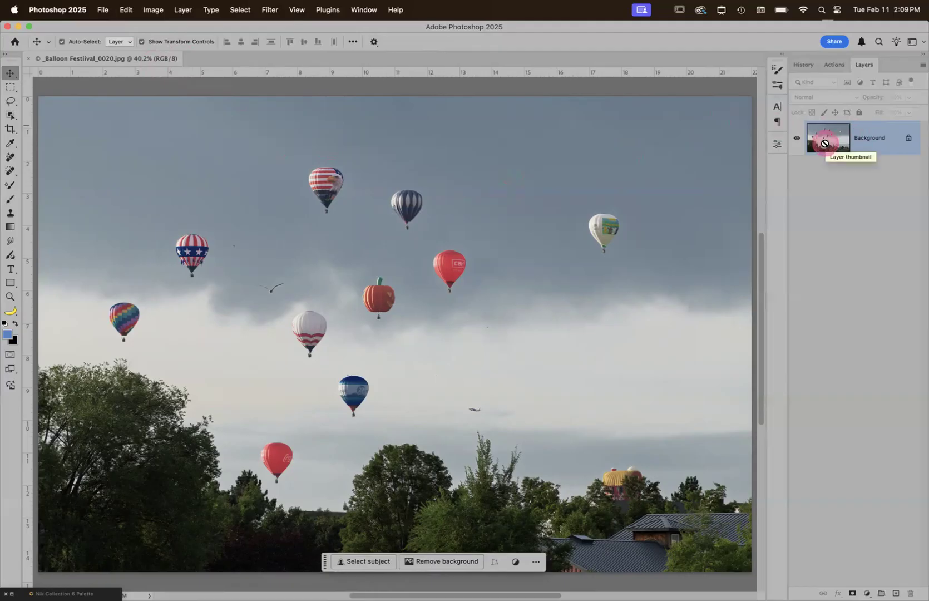
Step: Duplicate the Background layer and try resizing the copy with the transform controls, cancelling the transform
key(super+j)
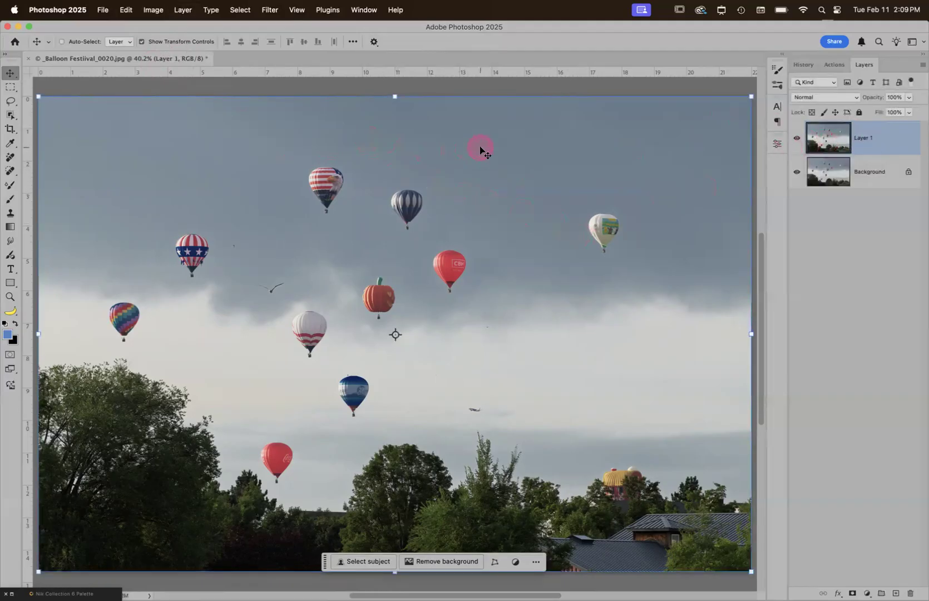
mouse_move(752, 97)
mouse_down()
mouse_move(616, 199)
mouse_move(759, 101)
mouse_up()
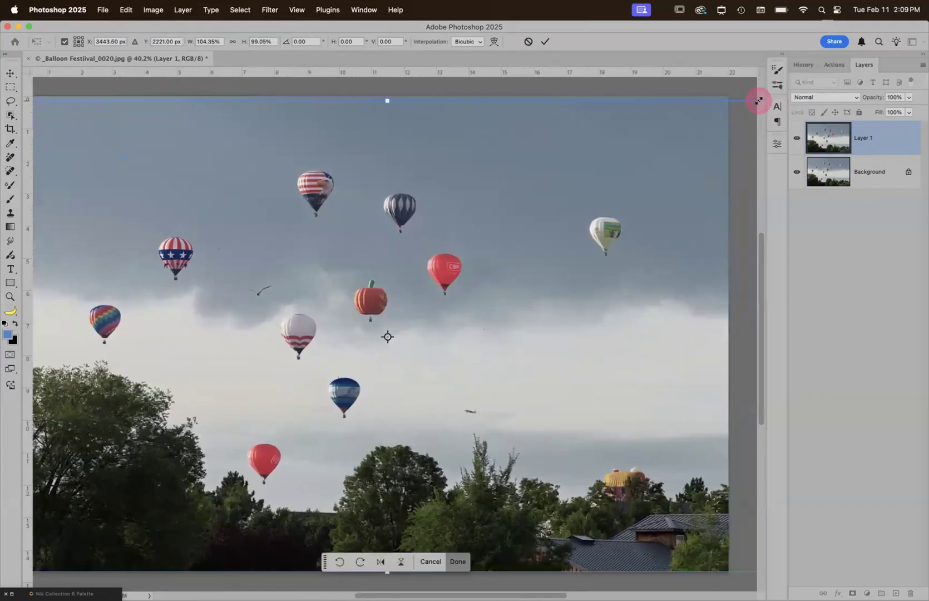
key(super+z)
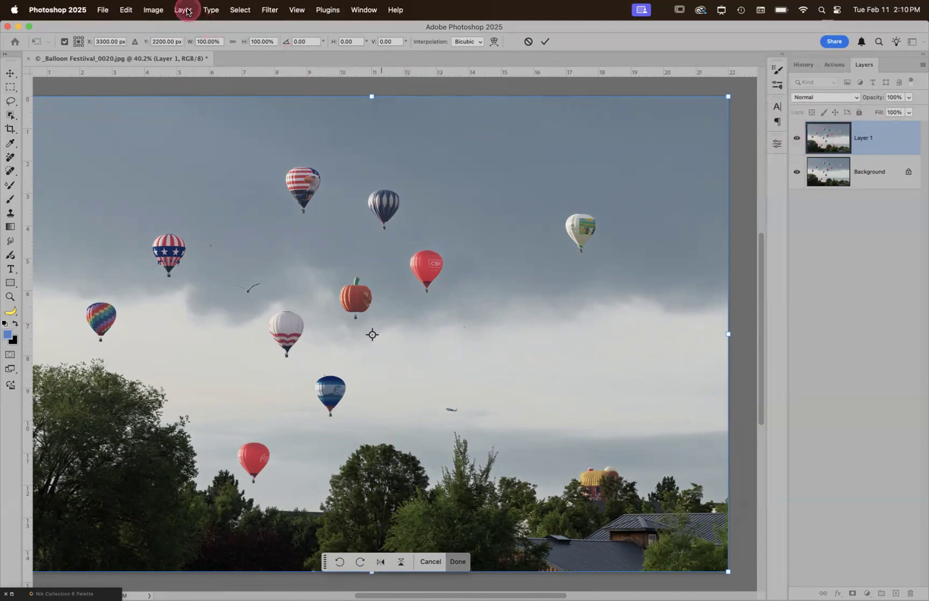
key(Escape)
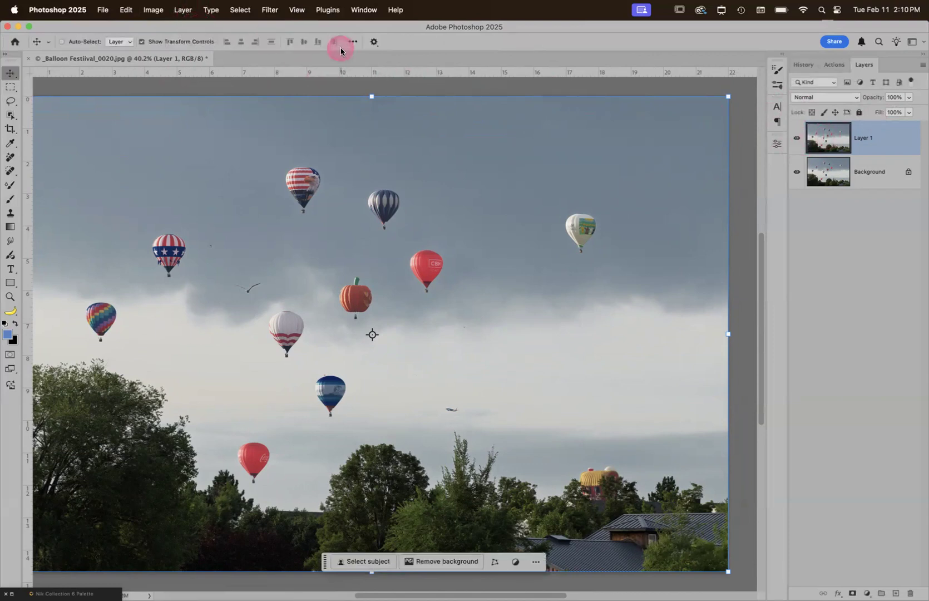
Step: Turn off Show Transform Controls for the Move tool and delete the duplicated layer
click(141, 42)
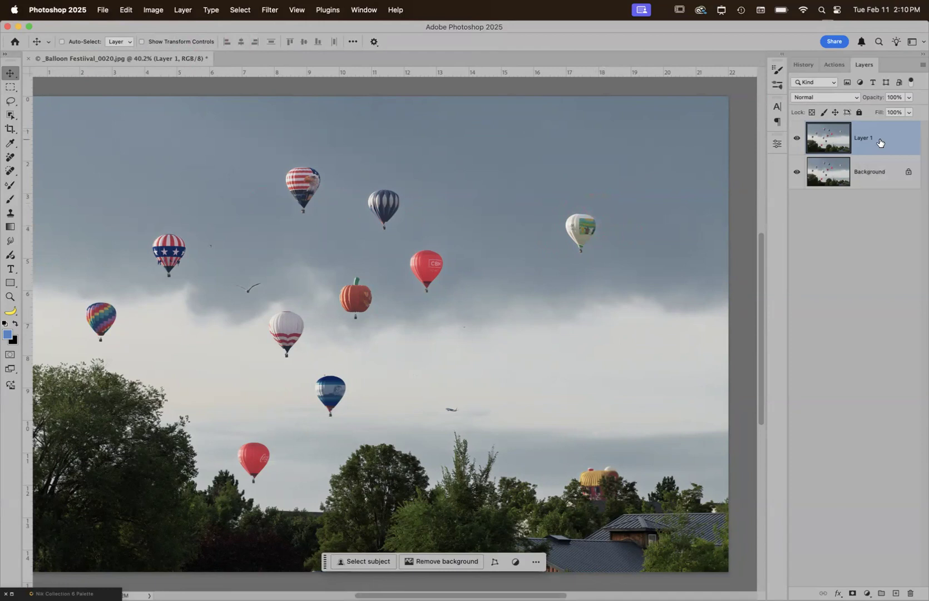
drag(880, 142, 914, 591)
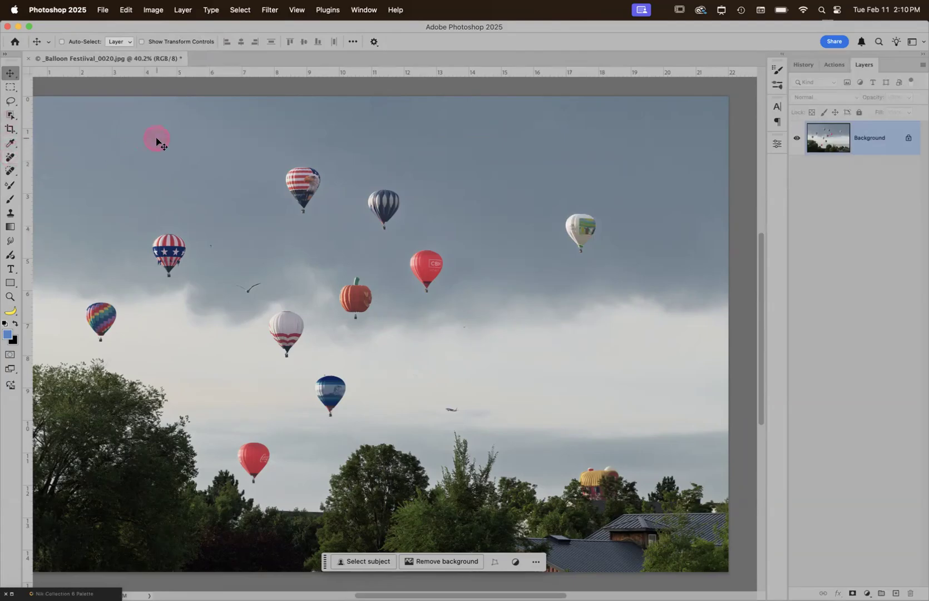
Step: Activate the Object Selection tool in new-selection mode and turn on its Object Finder option
key(w)
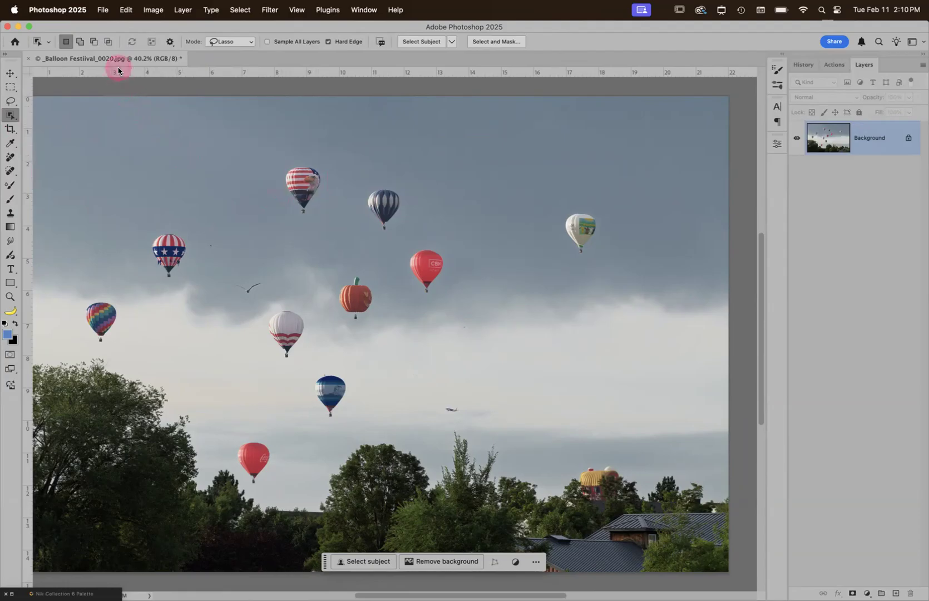
click(67, 43)
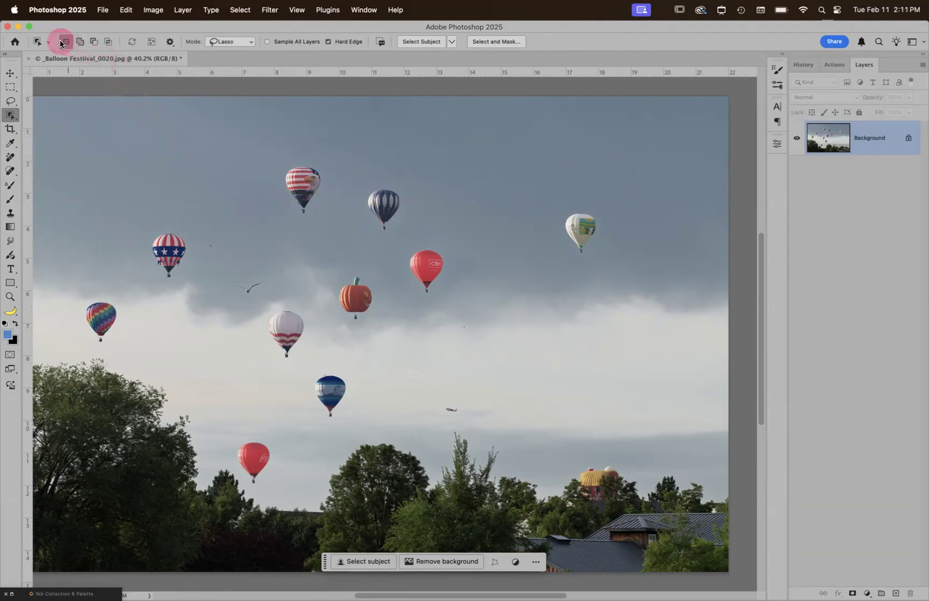
click(171, 44)
click(156, 56)
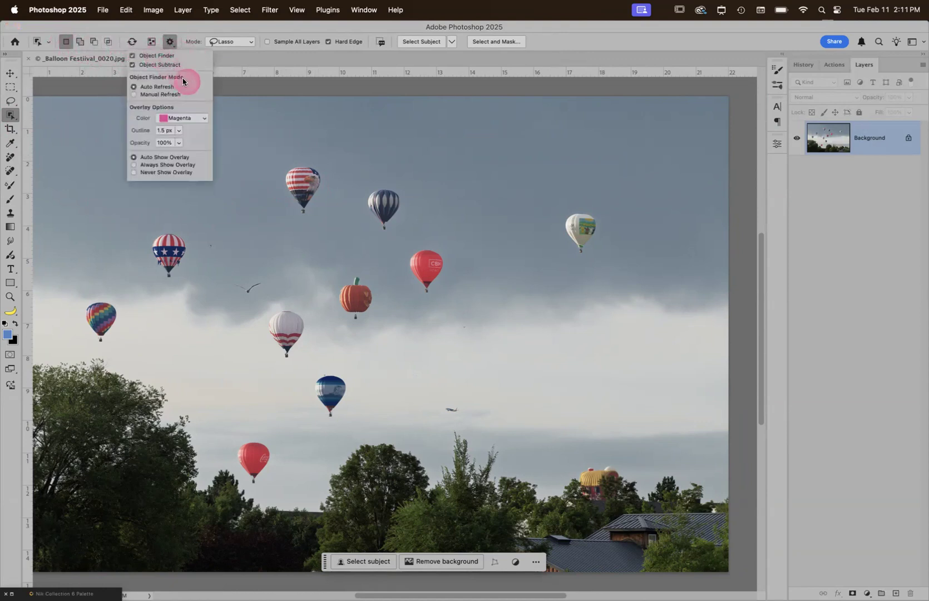
click(601, 47)
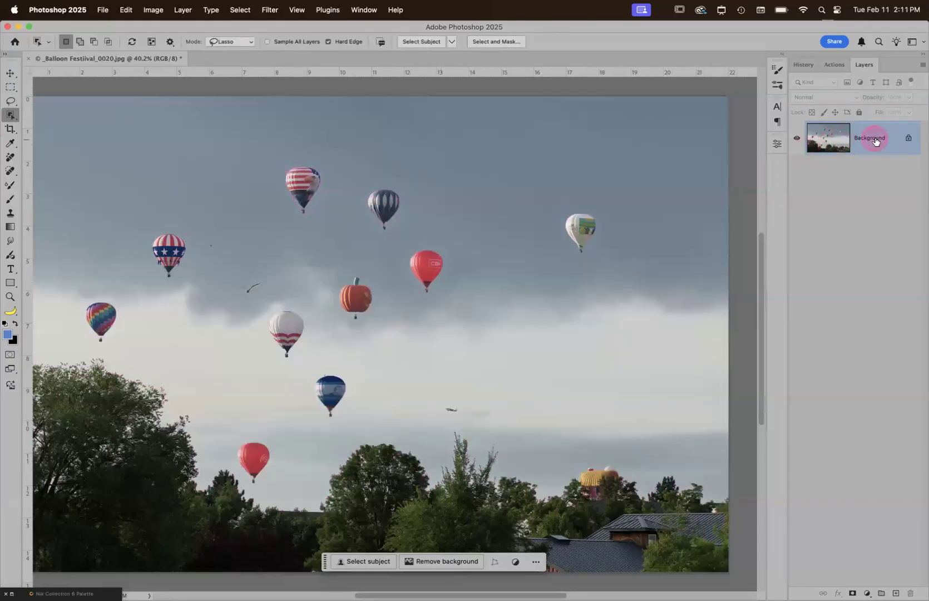
Step: Mask all objects of the Background layer into separate masked groups
right_click(828, 143)
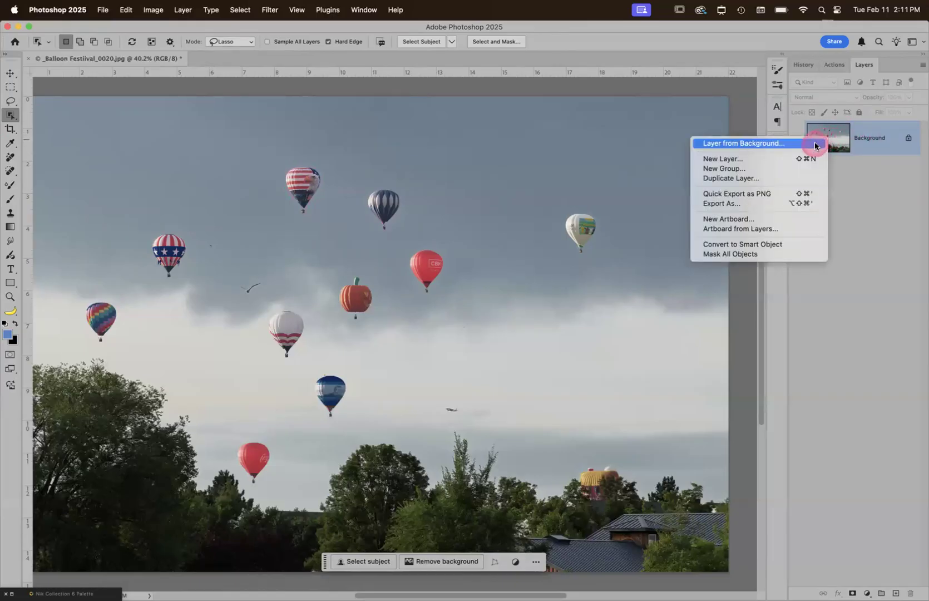
click(762, 255)
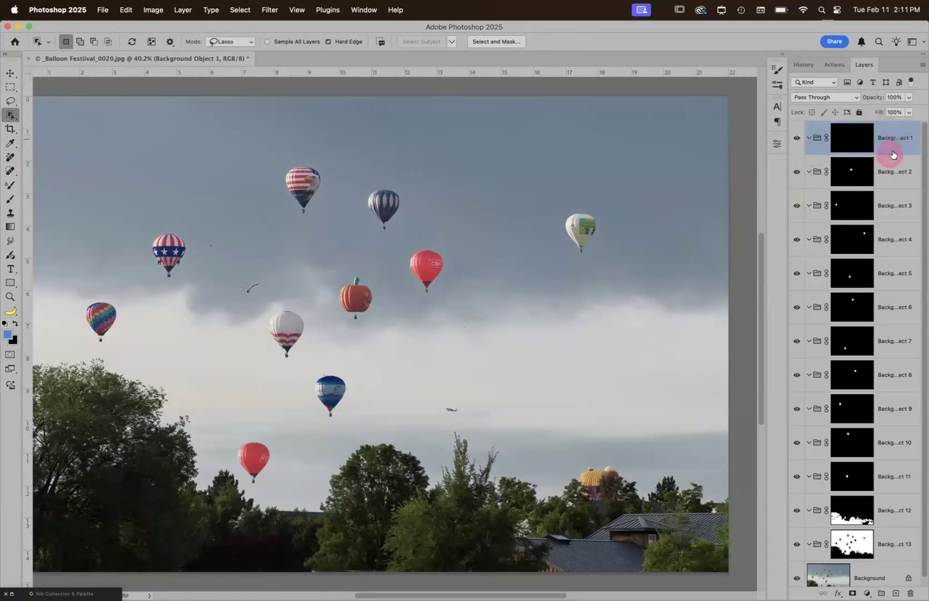
Step: Add a Hue/Saturation adjustment inside the Background Object 2 group, which masks the pumpkin balloon
click(899, 174)
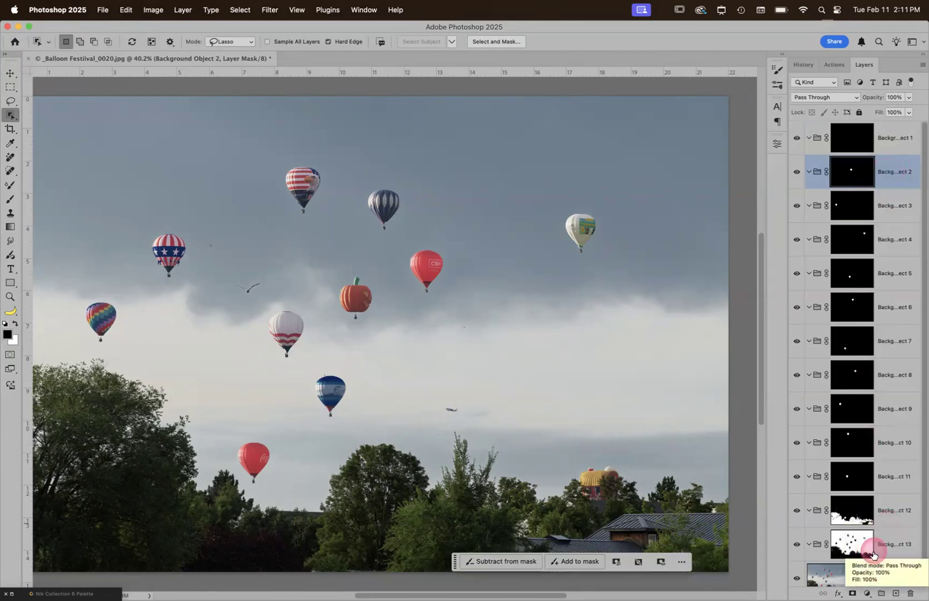
click(867, 593)
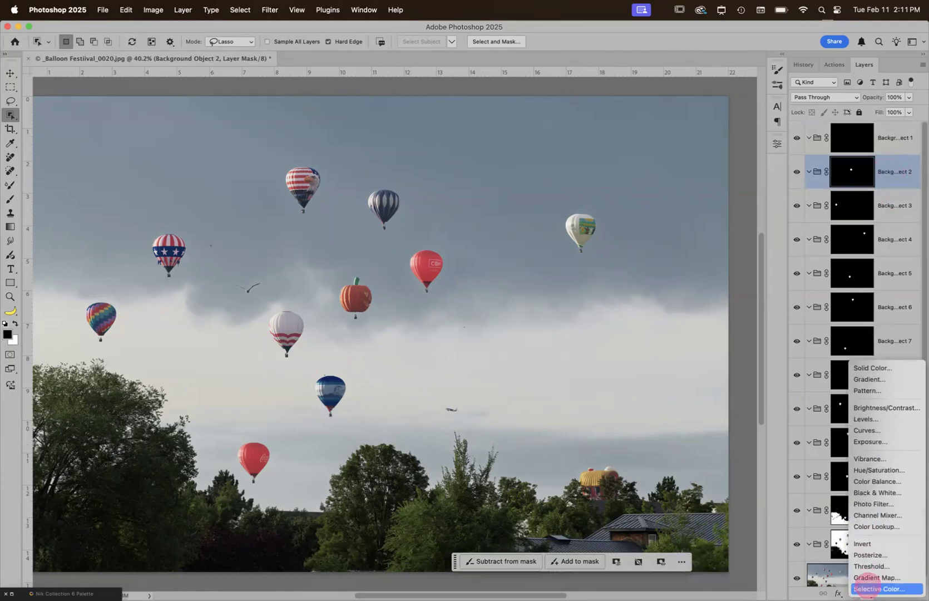
click(884, 473)
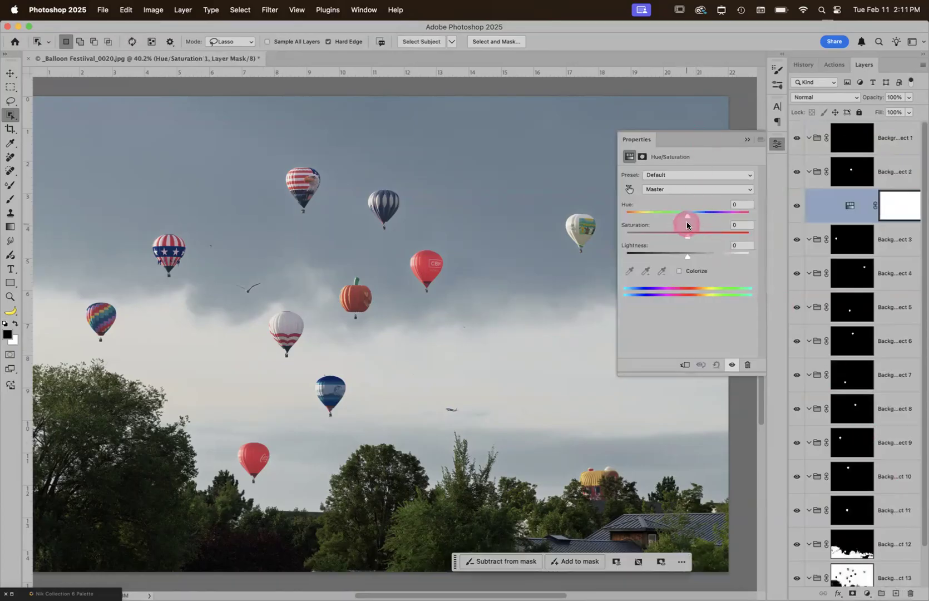
Step: Try a hue of +45 on the pumpkin balloon, and finish with saturation +100 and hue reset to 0
drag(687, 216, 715, 222)
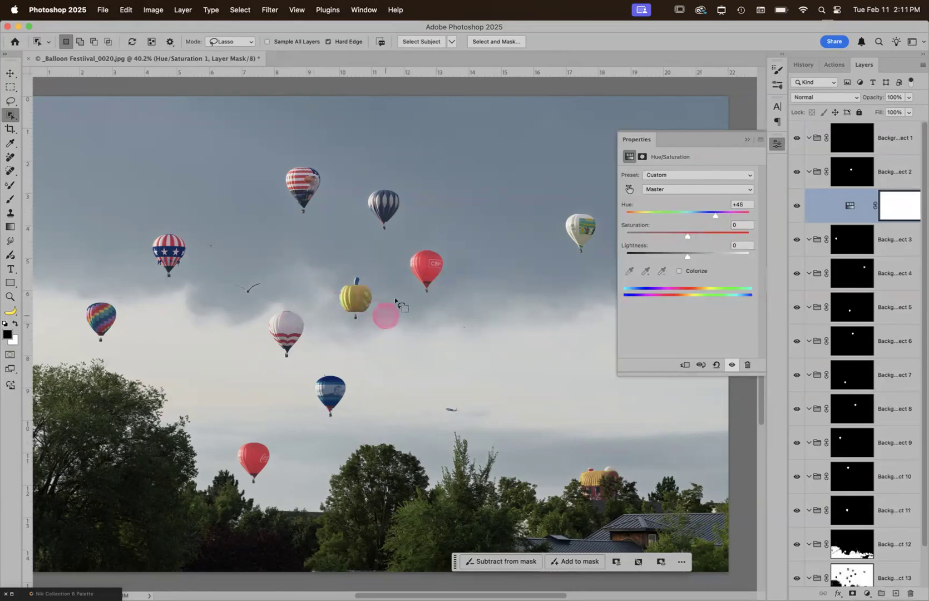
mouse_move(687, 236)
mouse_down()
mouse_move(752, 234)
mouse_move(714, 211)
mouse_move(629, 214)
mouse_move(721, 218)
mouse_move(699, 220)
mouse_up()
double_click(699, 218)
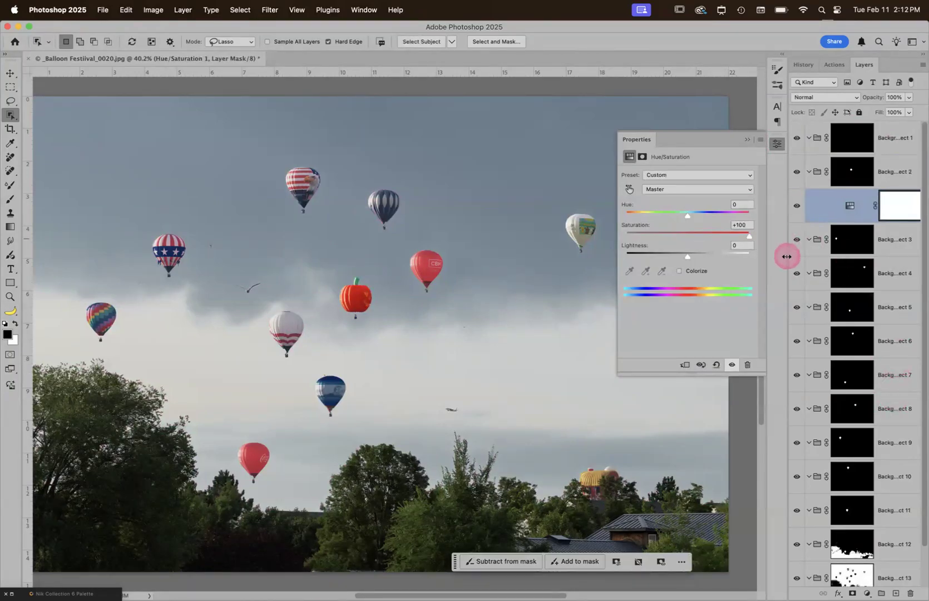
Step: Widen the layer list enough to read the full object group names and collapse the Hue/Saturation properties
drag(788, 256, 680, 260)
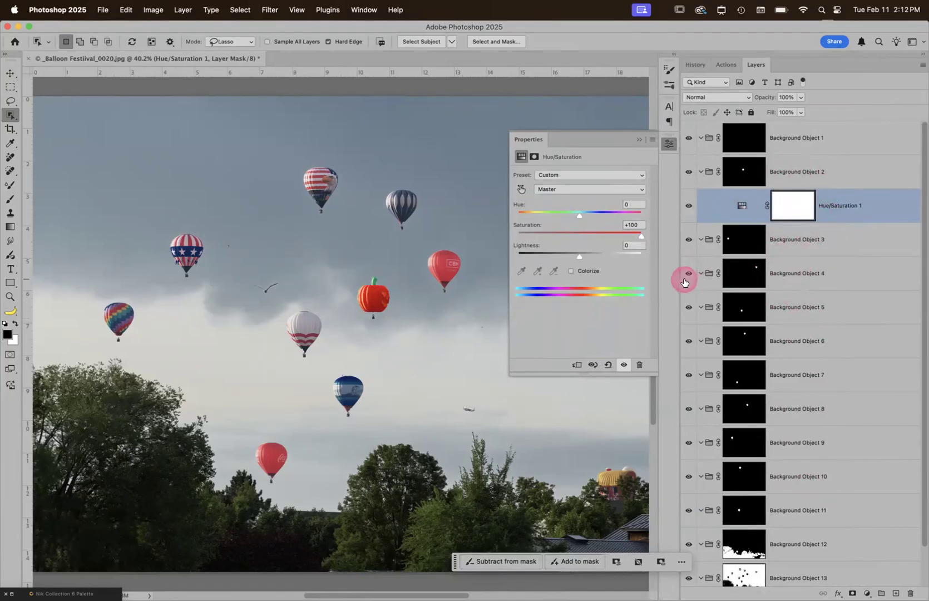
drag(680, 280, 759, 253)
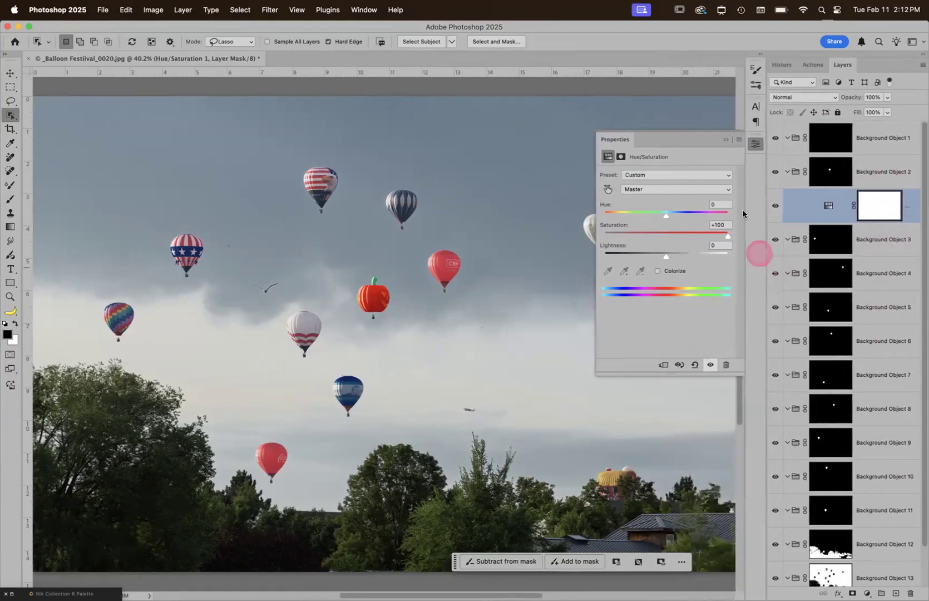
click(726, 139)
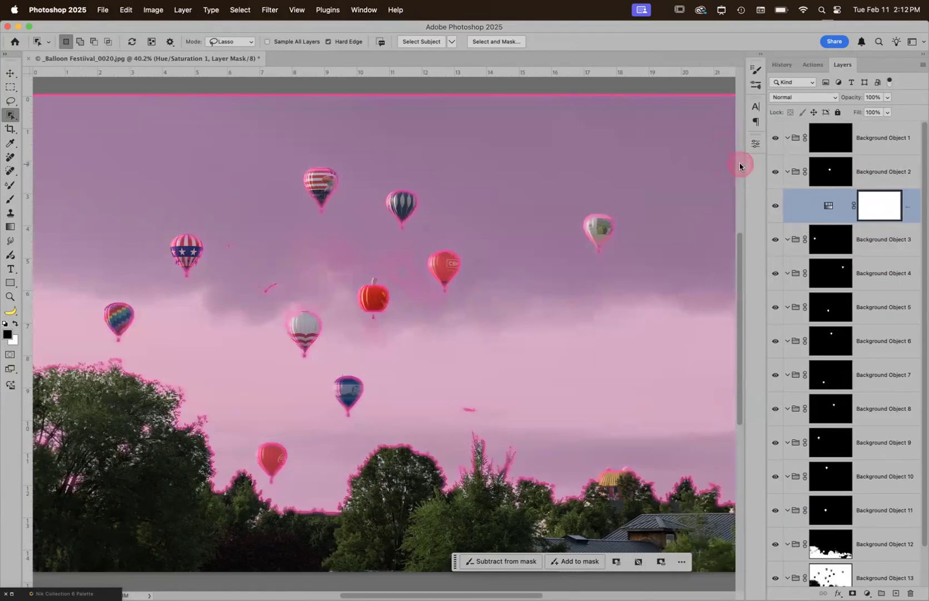
click(843, 65)
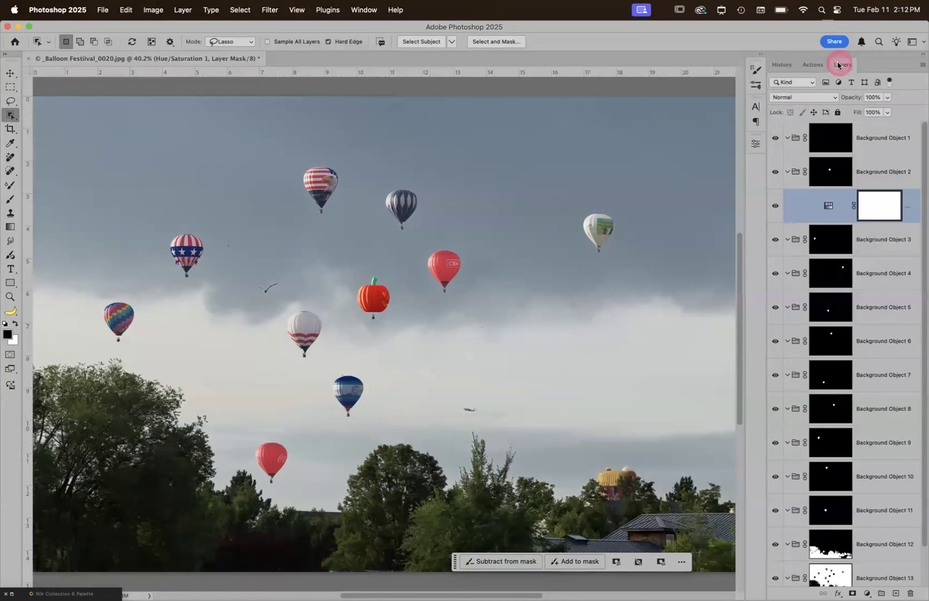
click(642, 118)
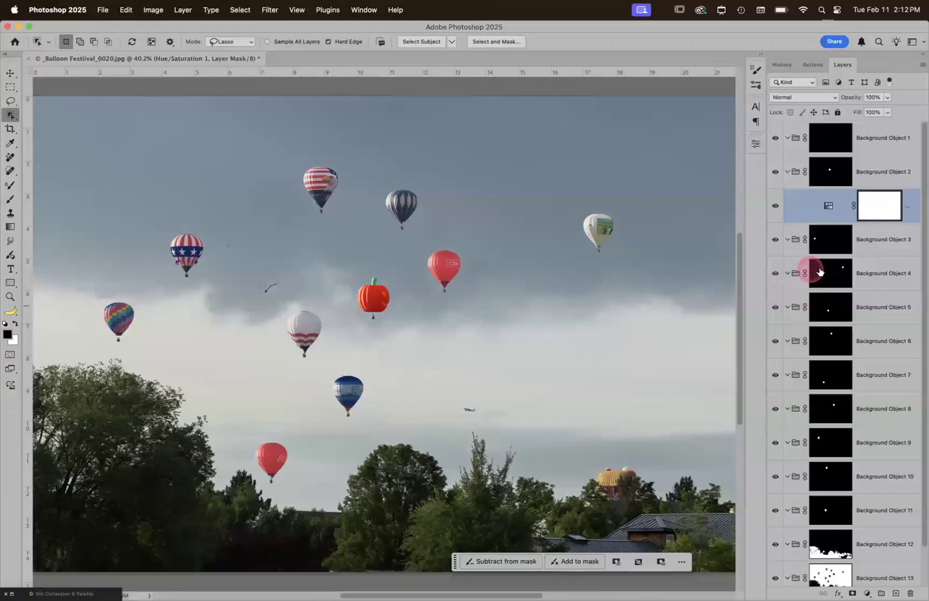
click(401, 208)
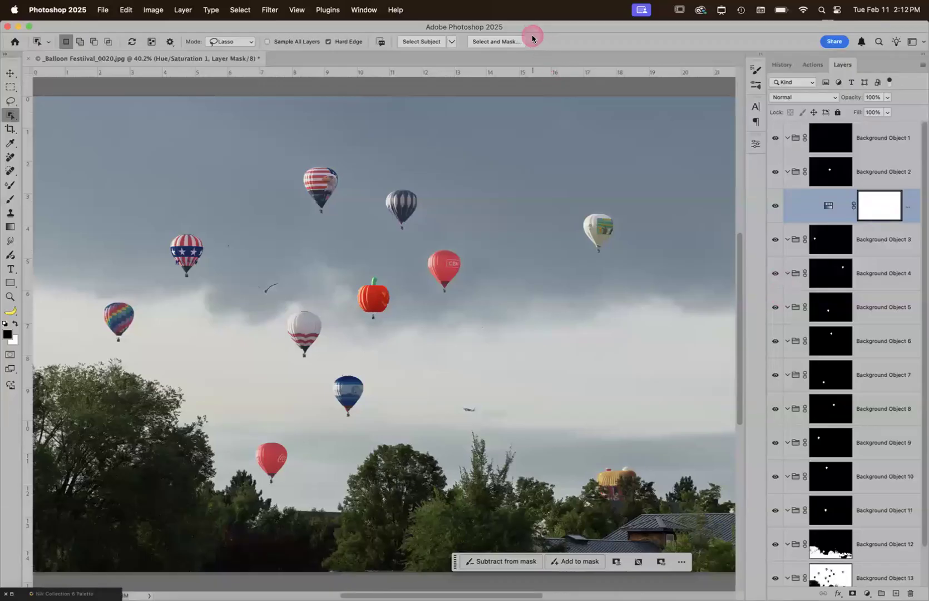
Step: Select the Background Object 4 group's mask and show the commands available for it
click(836, 271)
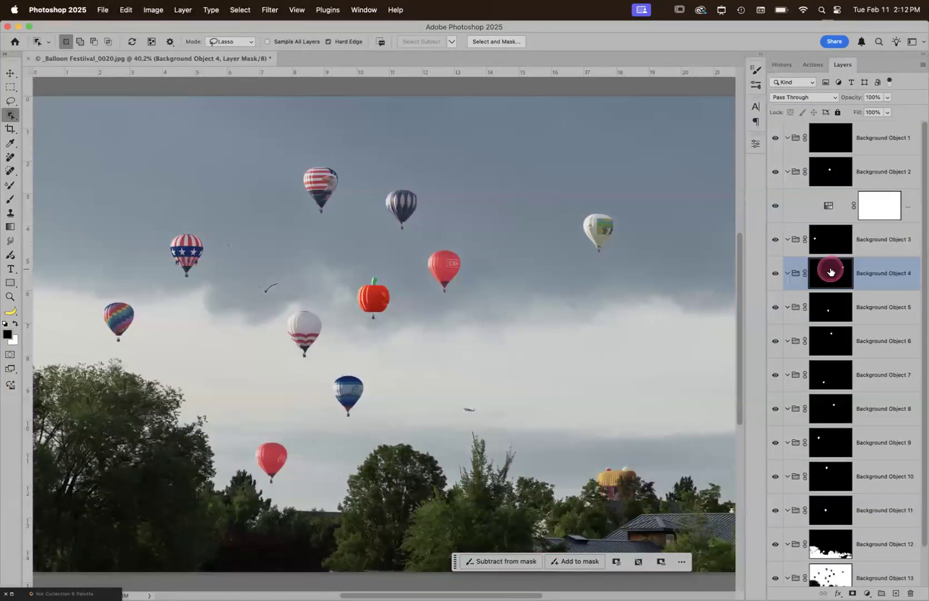
right_click(831, 271)
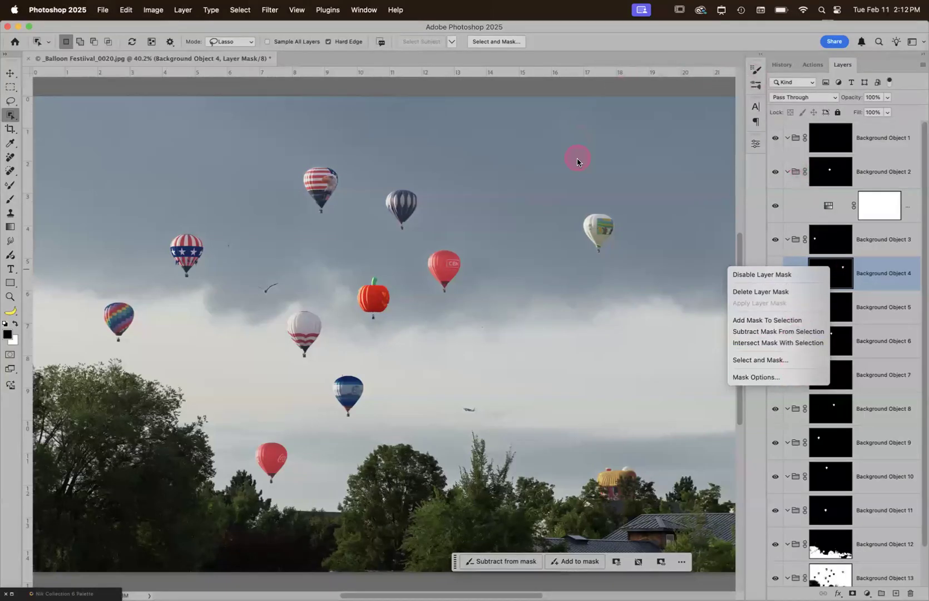
Step: Close the edited balloon festival image
key(super+w)
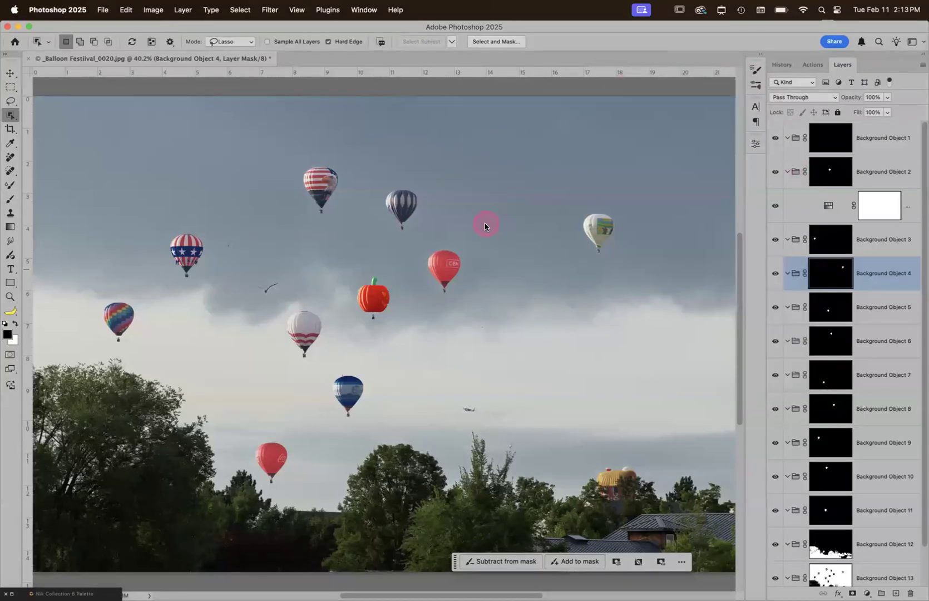
click(485, 226)
click(485, 220)
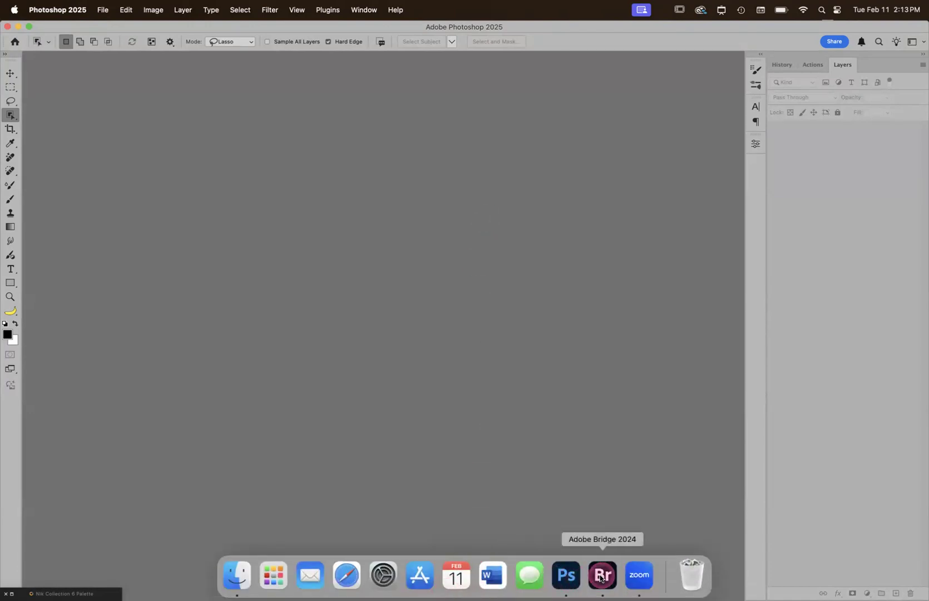
Step: Switch to Adobe Bridge and open the portrait 1071224_v9_bb.jpg from the Feb 2025 folder for editing
click(602, 576)
click(879, 359)
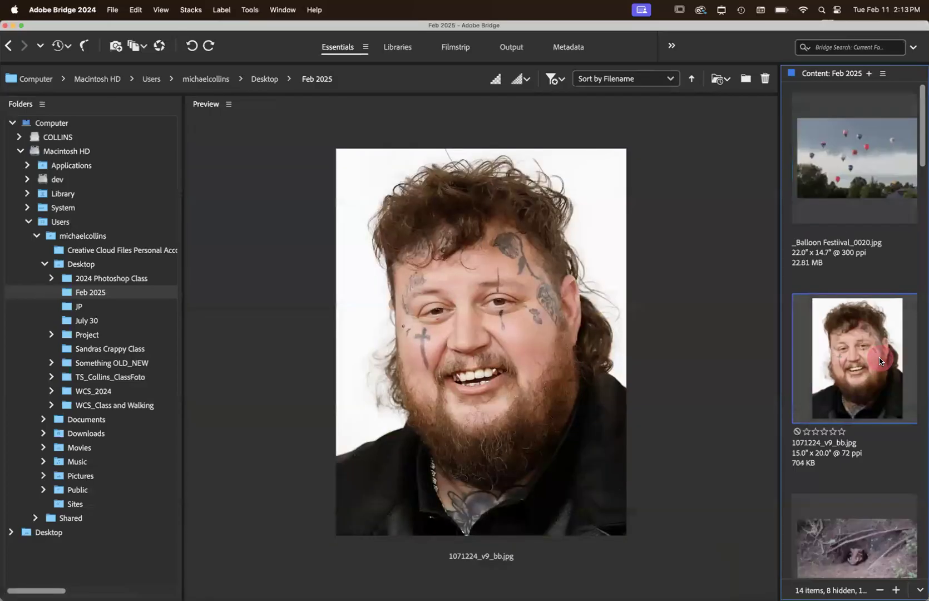
double_click(878, 359)
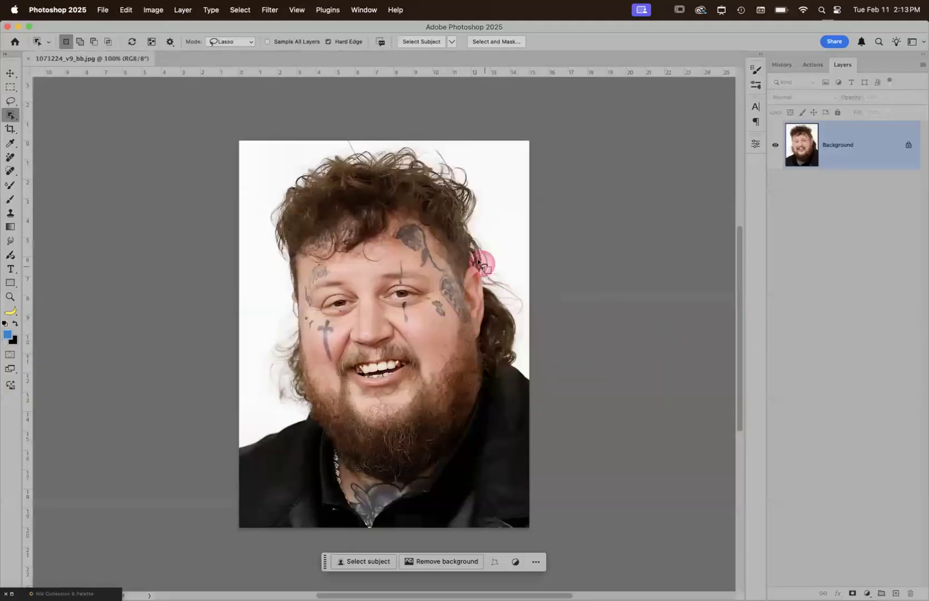
mouse_move(410, 204)
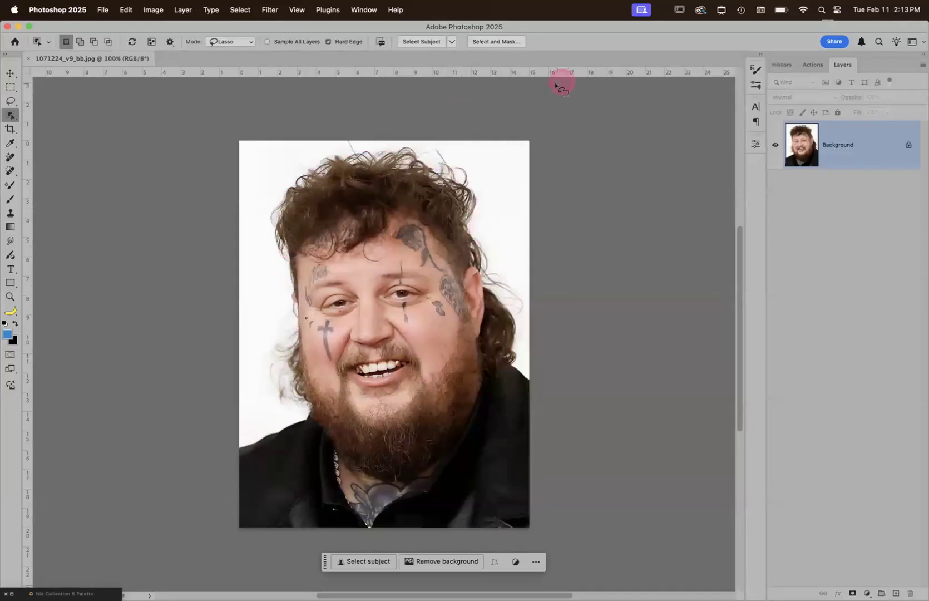
Step: With the Remove tool at brush size 35, mark the line tattoo through the eyebrow and the teardrop tattoo below that eye
key(z)
click(396, 264)
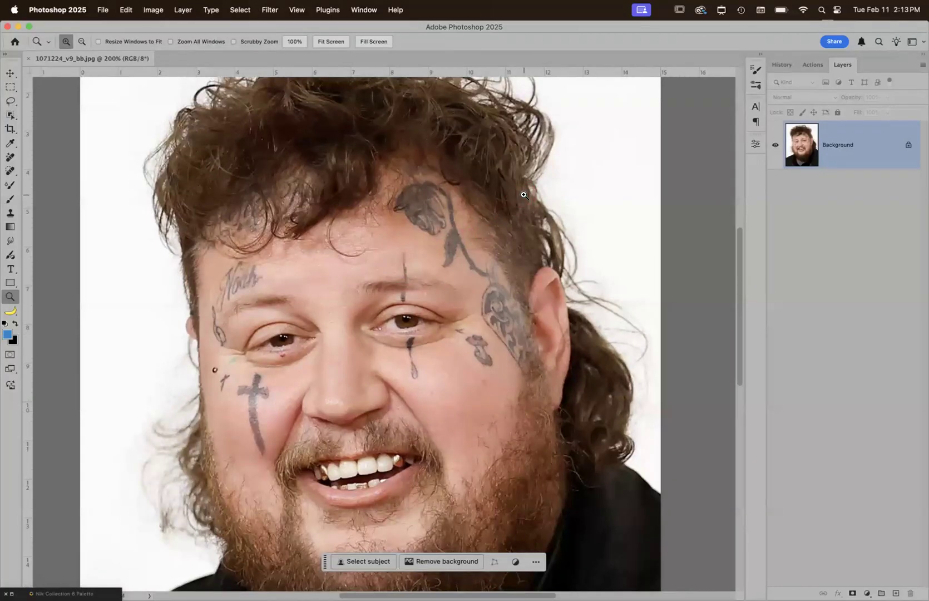
key(j)
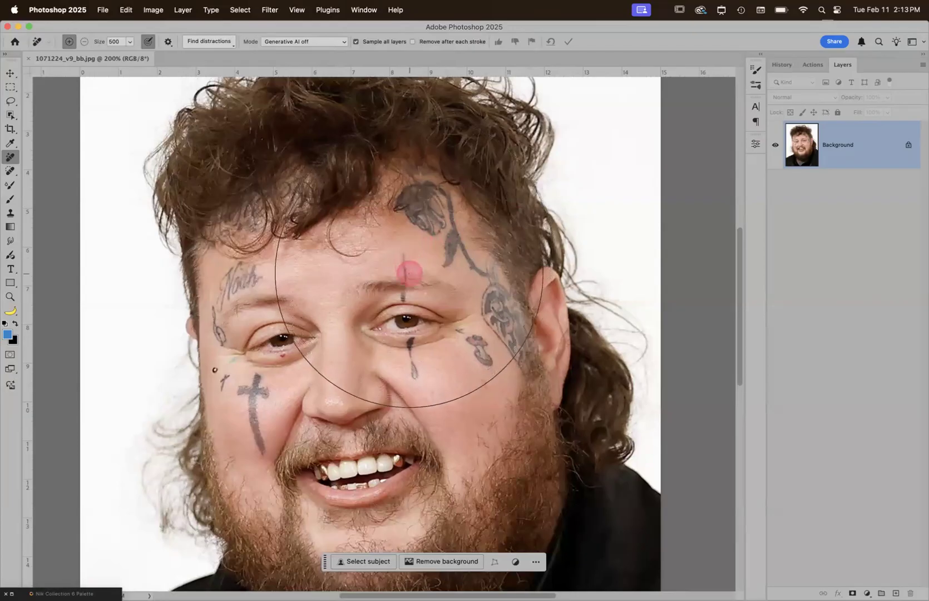
key(bracketleft)
key(bracketleft)
key(bracketleft)
key(bracketleft)
key(bracketleft)
key(bracketleft)
key(bracketleft)
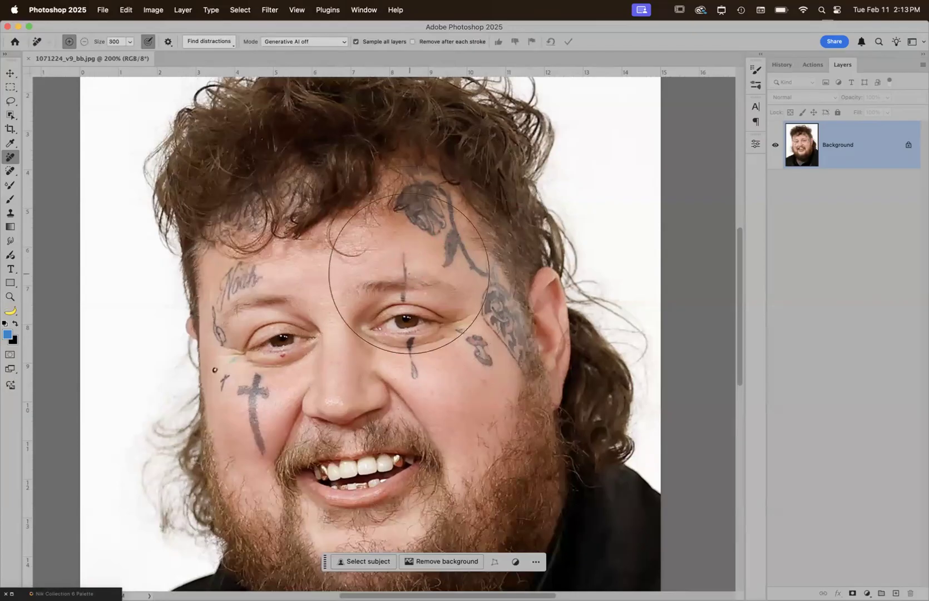
key(bracketleft)
key(bracketleft)
key(bracketleft)
key(bracketleft)
key(bracketleft)
key(bracketleft)
key(bracketleft)
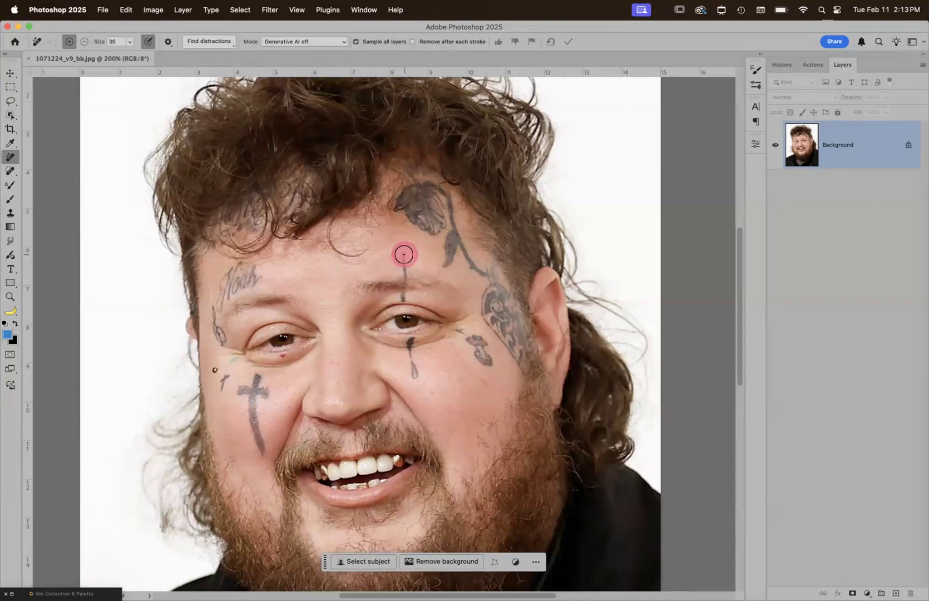
drag(404, 253, 403, 297)
mouse_move(415, 354)
mouse_down()
mouse_move(410, 340)
mouse_move(413, 378)
mouse_up()
click(463, 349)
drag(463, 349, 458, 331)
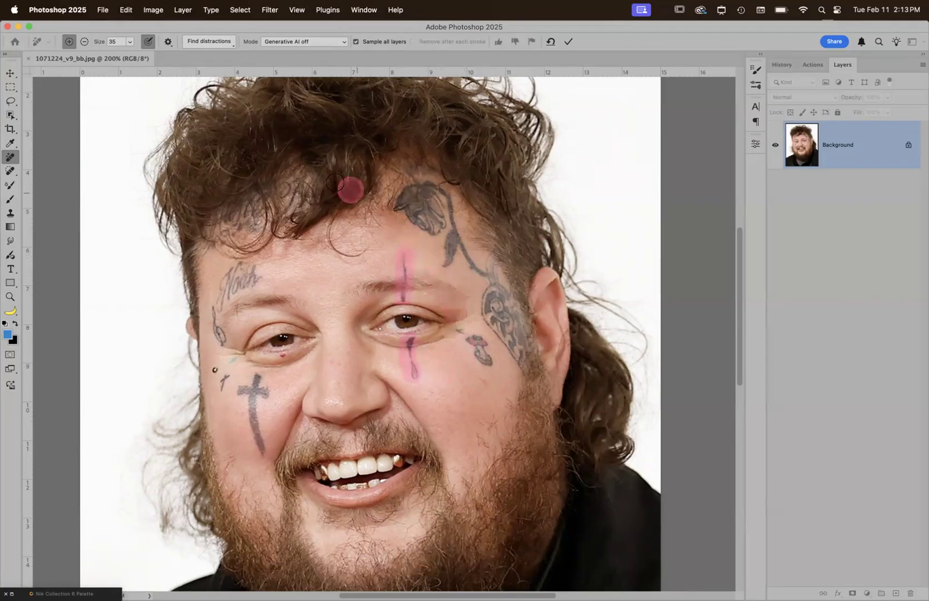
Step: Increase the opacity of the magenta removal overlay and mark the small tattoo on the cheek beside the outer eye corner
click(170, 43)
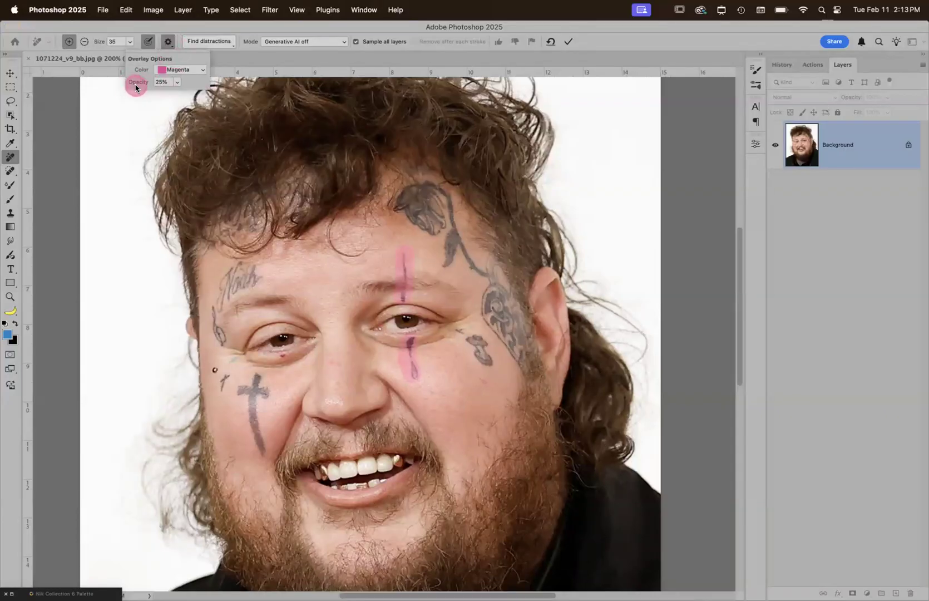
click(178, 82)
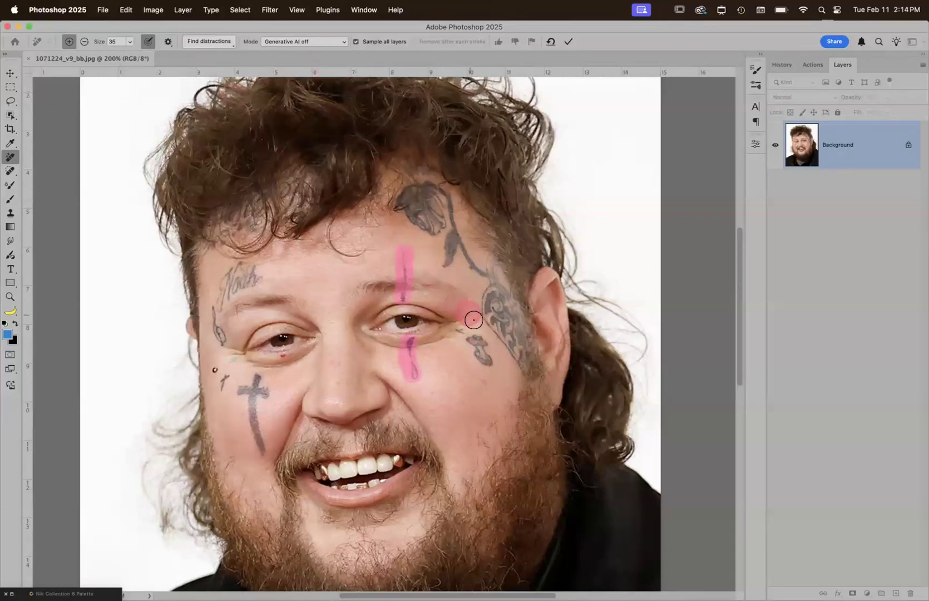
mouse_move(461, 326)
mouse_down()
mouse_move(479, 339)
mouse_move(473, 344)
mouse_up()
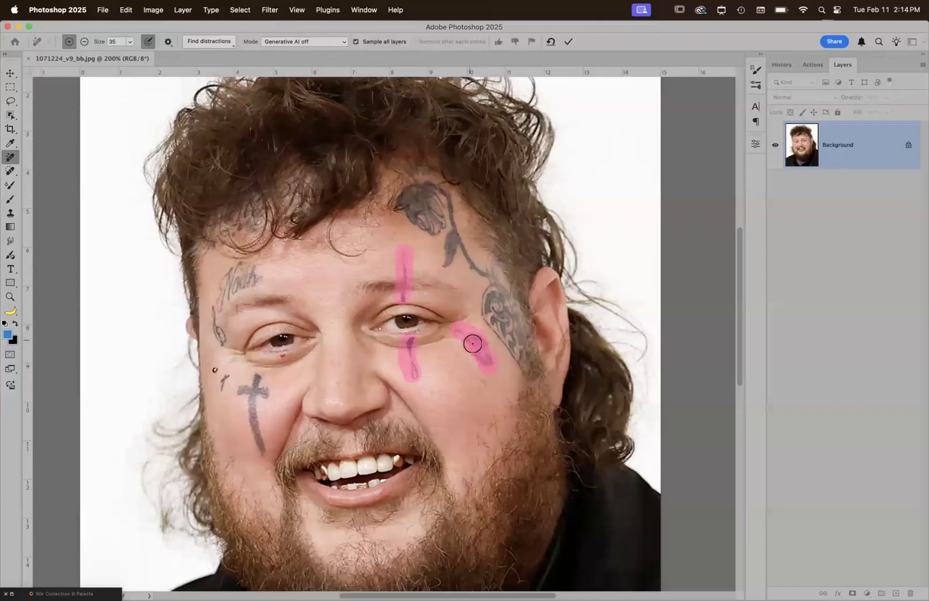
Step: Mark the lettering, small temple marks and cross on the other side of the face, and remove all the marked tattoos
click(245, 270)
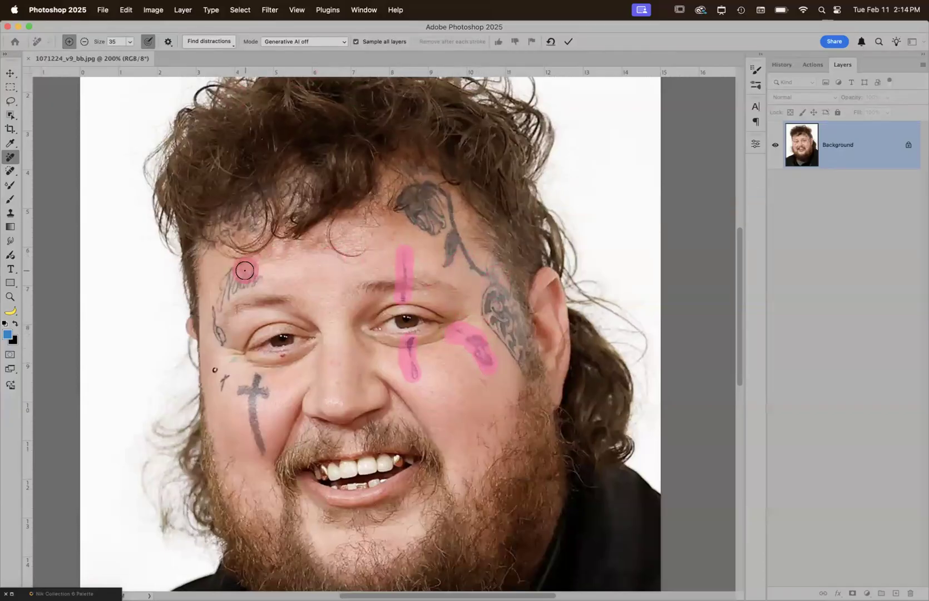
mouse_move(247, 269)
mouse_down()
mouse_move(238, 265)
mouse_move(219, 298)
mouse_move(255, 276)
mouse_move(216, 319)
mouse_move(226, 342)
mouse_move(216, 364)
mouse_move(220, 389)
mouse_move(261, 381)
mouse_move(234, 384)
mouse_move(255, 380)
mouse_move(260, 441)
mouse_move(230, 363)
mouse_up()
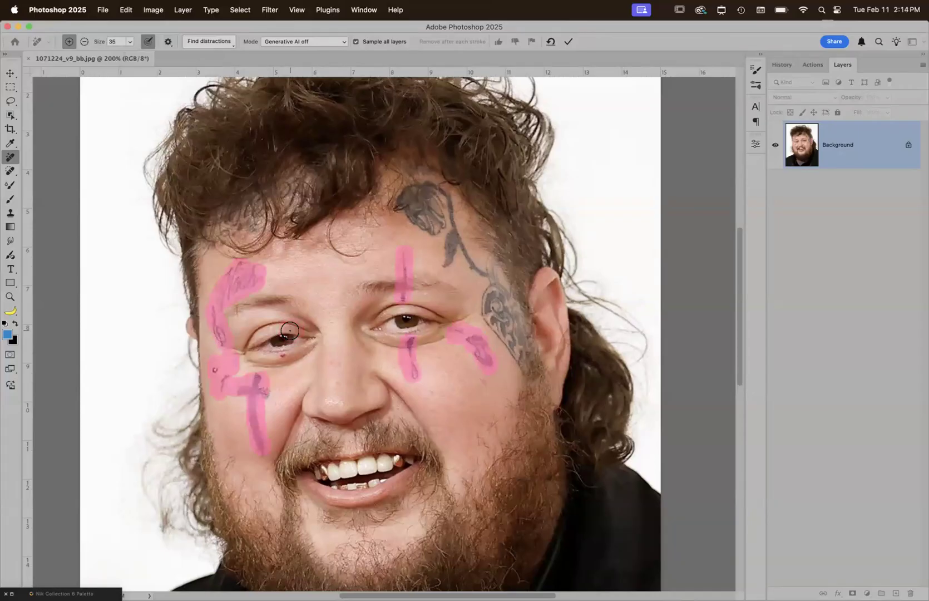
key(Return)
drag(259, 394, 252, 397)
key(Return)
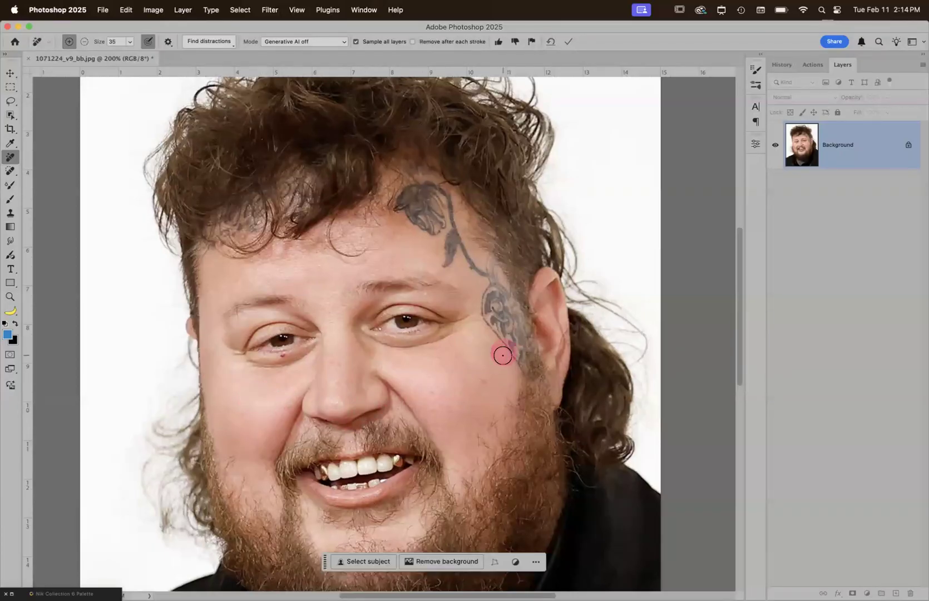
Step: Remove the rose and ear-side tattoos and the remaining tattoo marks along the hairline with the Remove tool
mouse_move(490, 309)
mouse_down()
mouse_move(489, 286)
mouse_move(491, 324)
mouse_move(526, 364)
mouse_move(531, 343)
mouse_move(511, 301)
mouse_move(493, 292)
mouse_move(489, 269)
mouse_move(476, 274)
mouse_move(456, 233)
mouse_move(444, 265)
mouse_move(455, 247)
mouse_move(449, 210)
mouse_move(425, 189)
mouse_move(397, 198)
mouse_move(444, 231)
mouse_move(410, 202)
mouse_move(435, 204)
mouse_move(440, 231)
mouse_move(412, 213)
mouse_up()
mouse_move(273, 206)
mouse_down()
mouse_move(242, 223)
mouse_move(250, 215)
mouse_move(258, 229)
mouse_move(265, 197)
mouse_move(233, 215)
mouse_move(222, 235)
mouse_move(244, 231)
mouse_move(256, 203)
mouse_up()
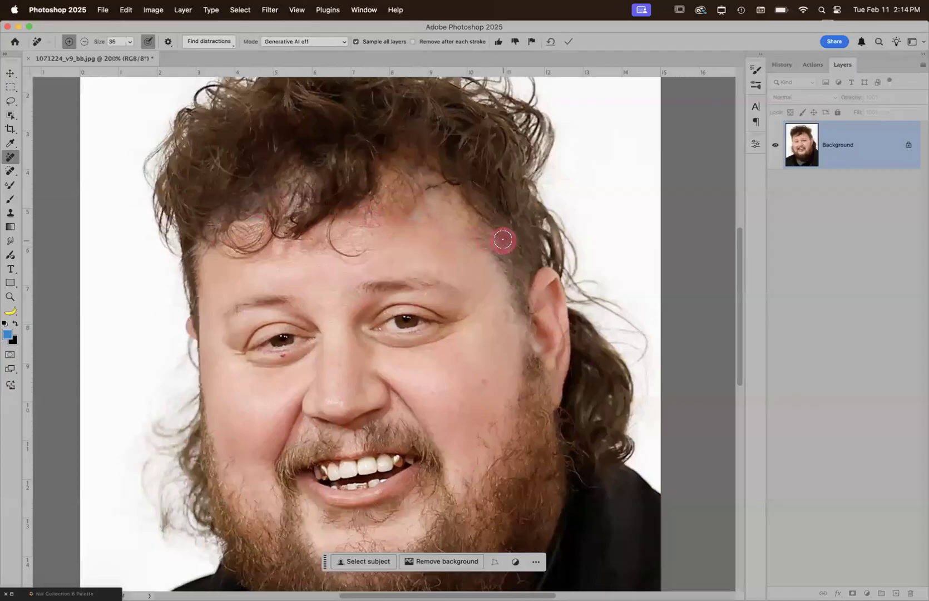
key(cmd+0)
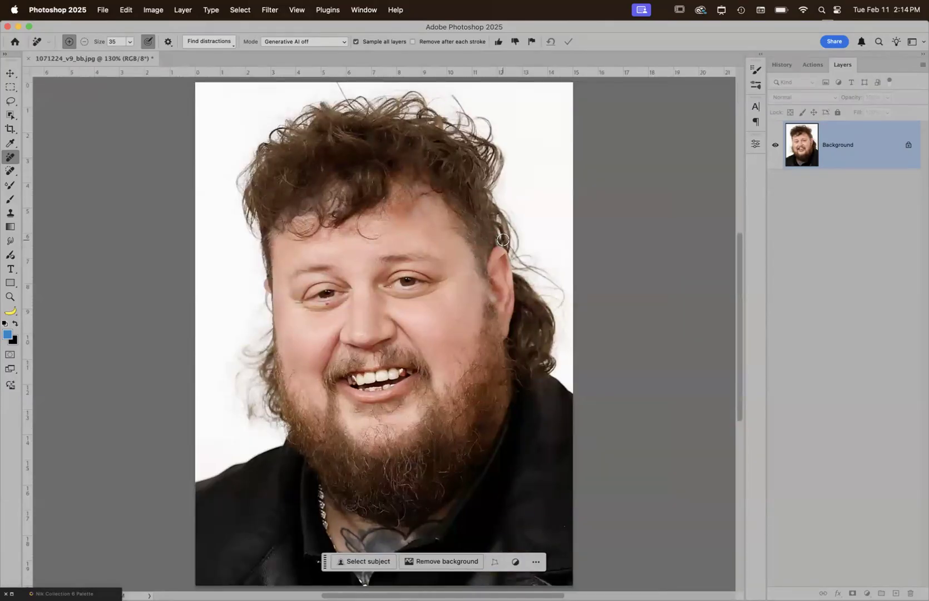
key(z)
drag(325, 329, 442, 404)
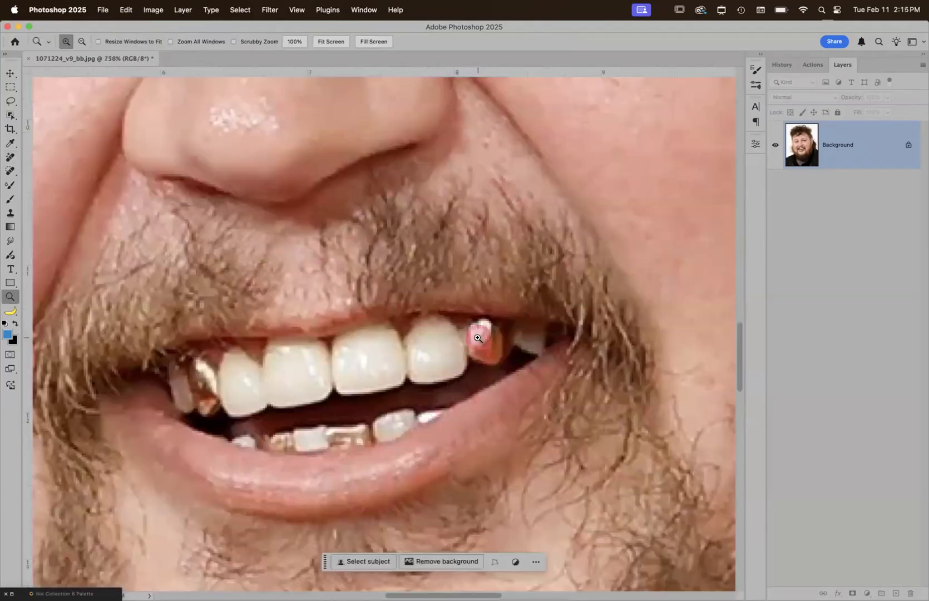
key(j)
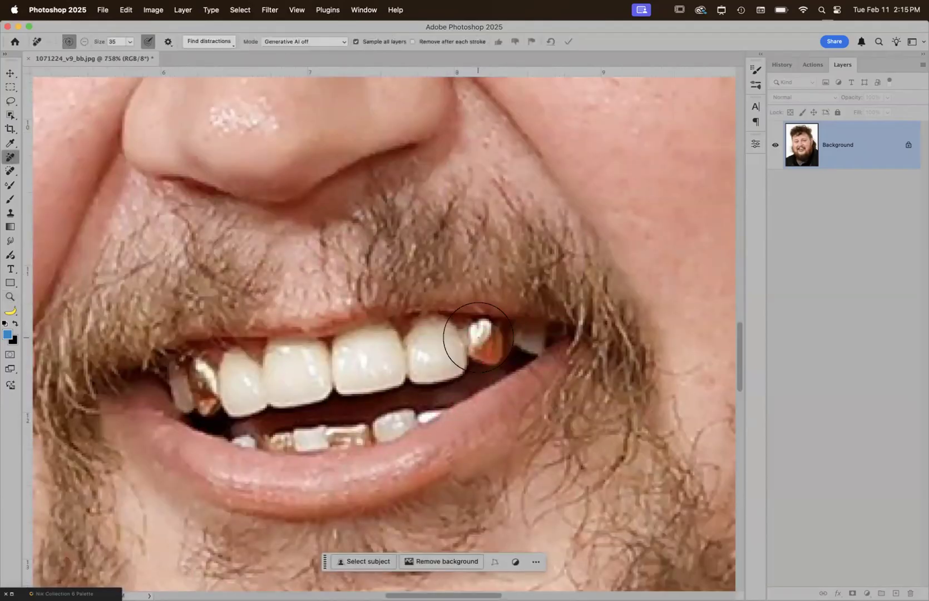
mouse_move(478, 323)
mouse_down()
mouse_move(482, 352)
mouse_move(503, 366)
mouse_move(509, 391)
mouse_up()
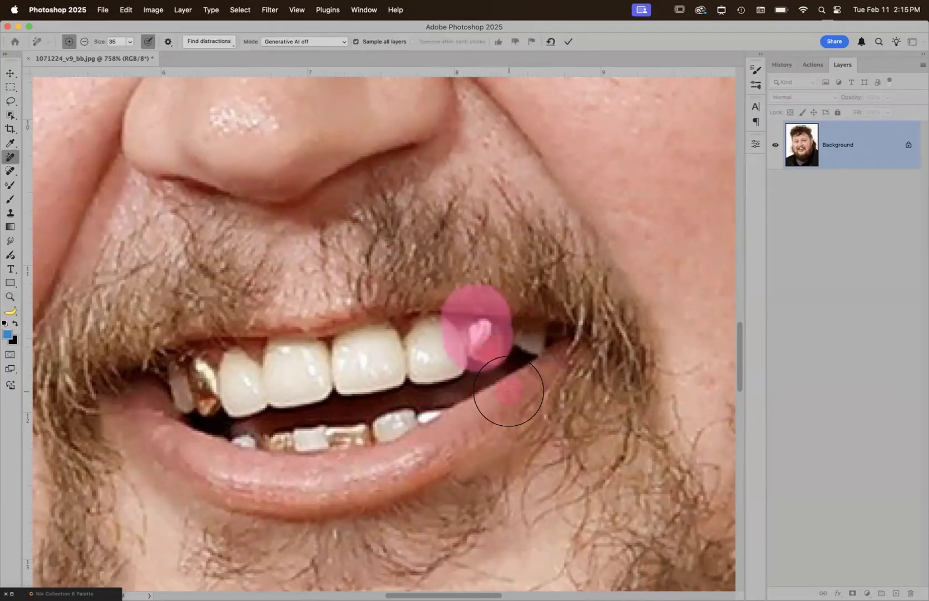
key(super+z)
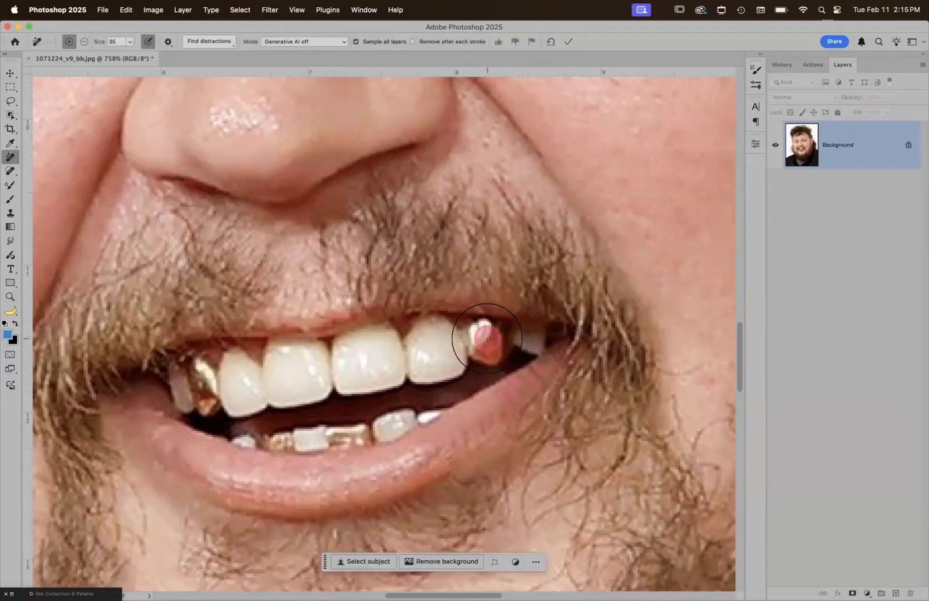
Step: Try to remove the two gold upper teeth with the Remove tool at brush size 9, and undo the removal
key(bracketleft)
key(bracketleft)
key(bracketleft)
key(bracketleft)
key(bracketleft)
key(bracketleft)
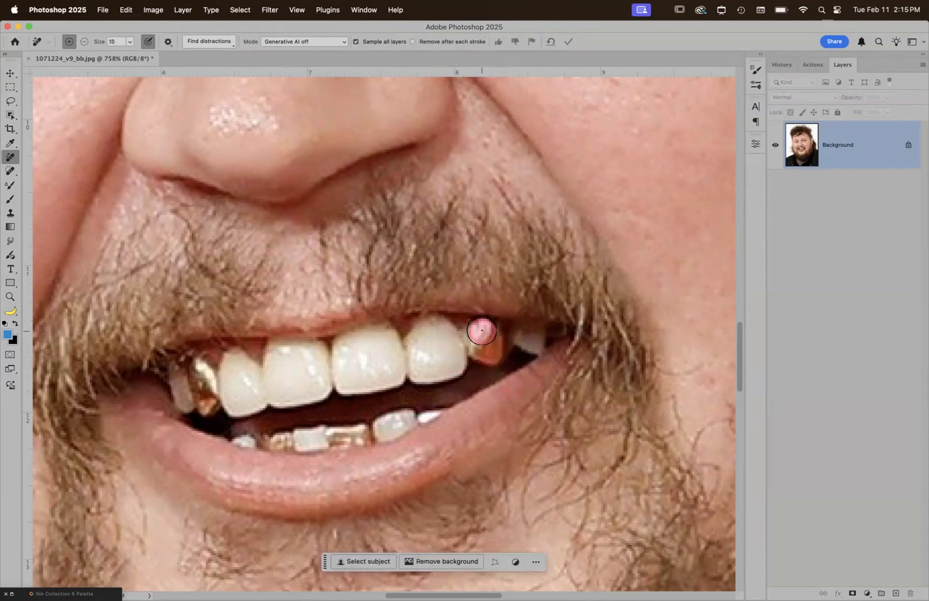
mouse_move(470, 324)
mouse_down()
mouse_move(506, 359)
mouse_move(496, 329)
mouse_move(473, 321)
mouse_up()
mouse_move(196, 359)
mouse_down()
mouse_move(214, 396)
mouse_move(204, 412)
mouse_move(192, 372)
mouse_move(202, 379)
mouse_move(183, 359)
mouse_up()
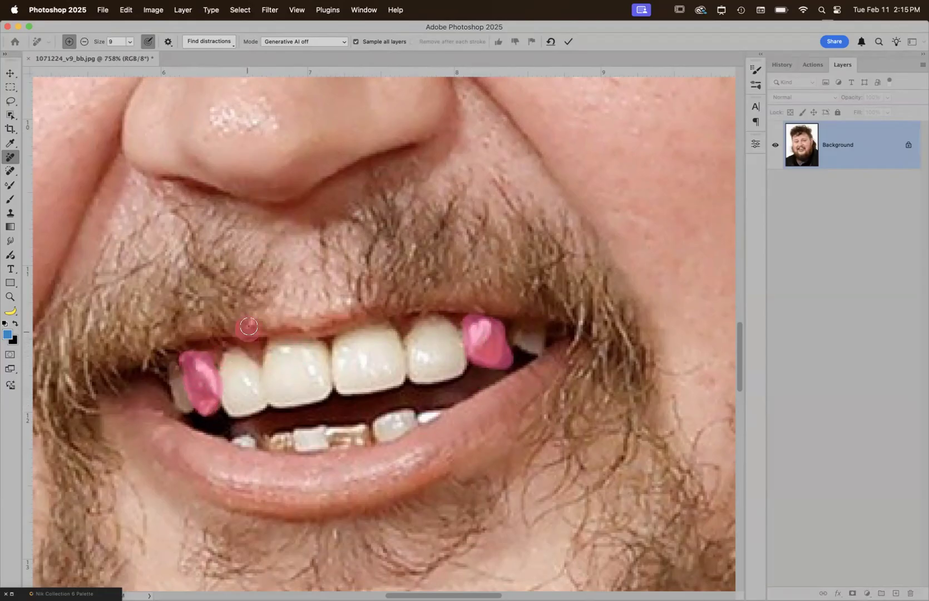
key(Return)
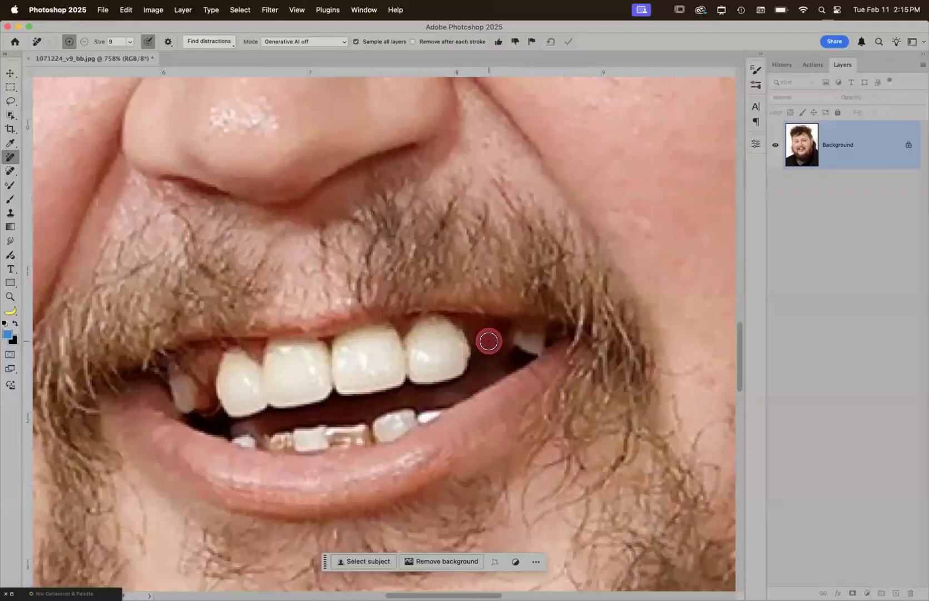
click(458, 319)
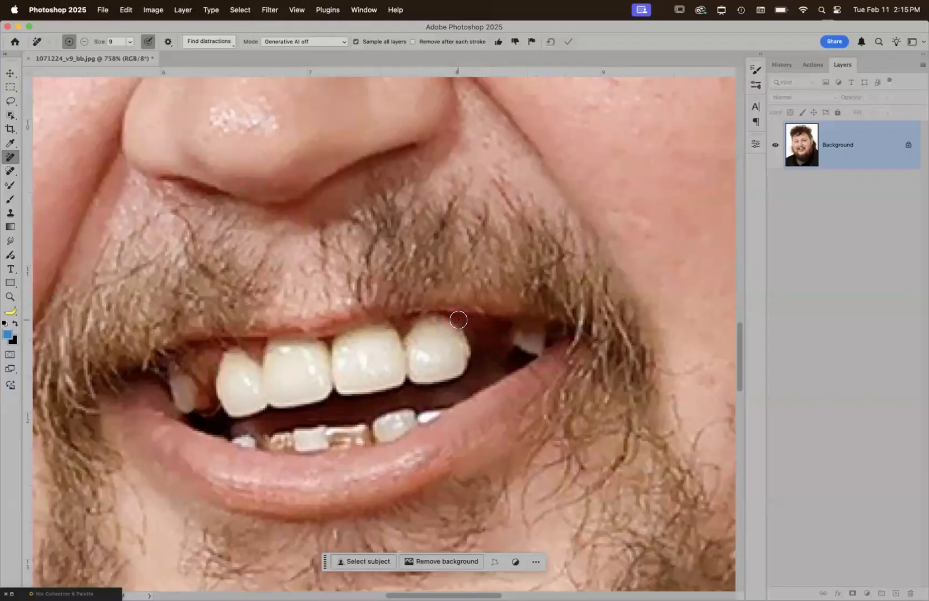
click(470, 323)
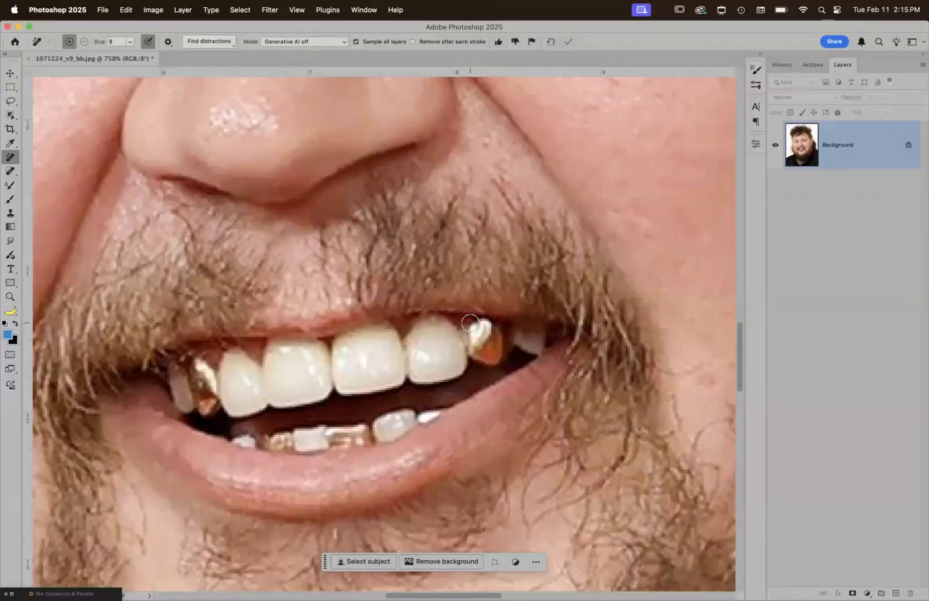
Step: Select the gold upper tooth nearest the ear-side mouth corner with the Object Selection tool
key(w)
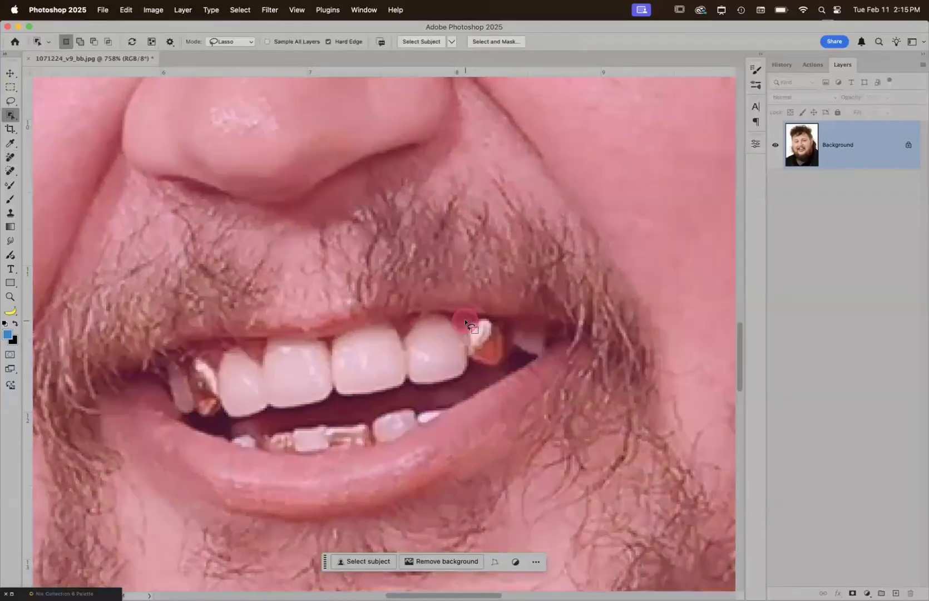
mouse_move(469, 352)
mouse_down()
mouse_move(500, 364)
mouse_move(507, 335)
mouse_move(502, 321)
mouse_move(465, 312)
mouse_up()
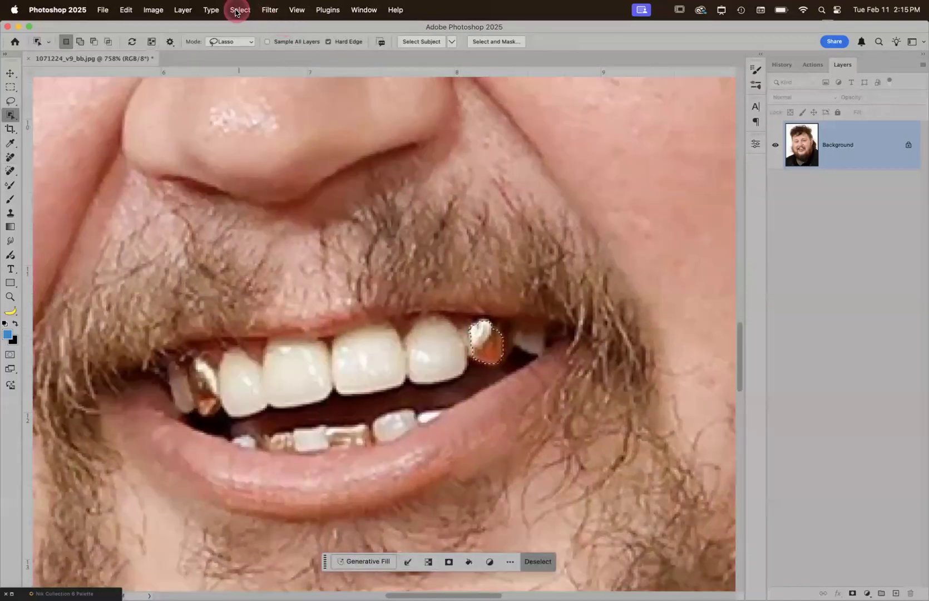
Step: Try to expand the gold tooth selection by 10 pixels, and undo the expansion
click(240, 10)
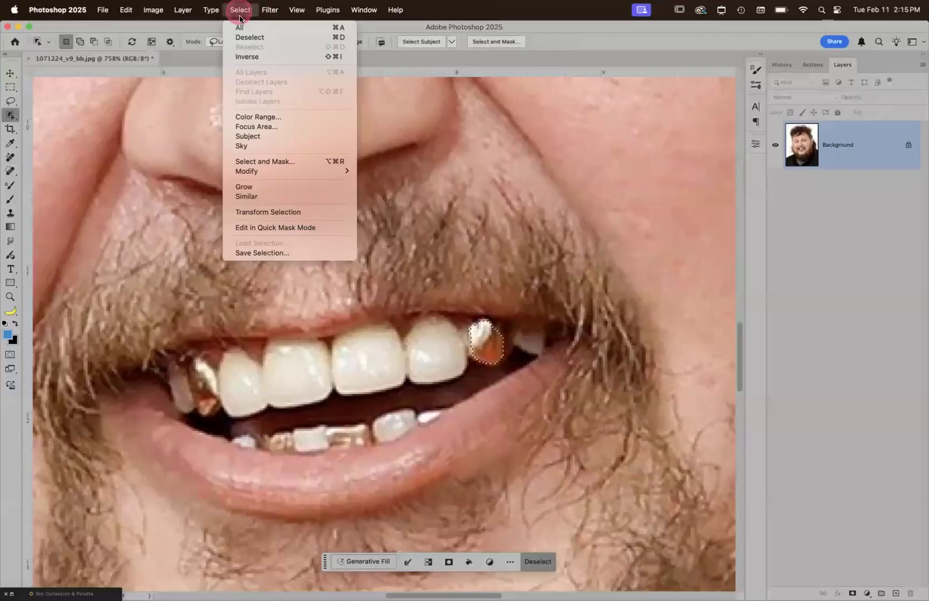
mouse_move(265, 171)
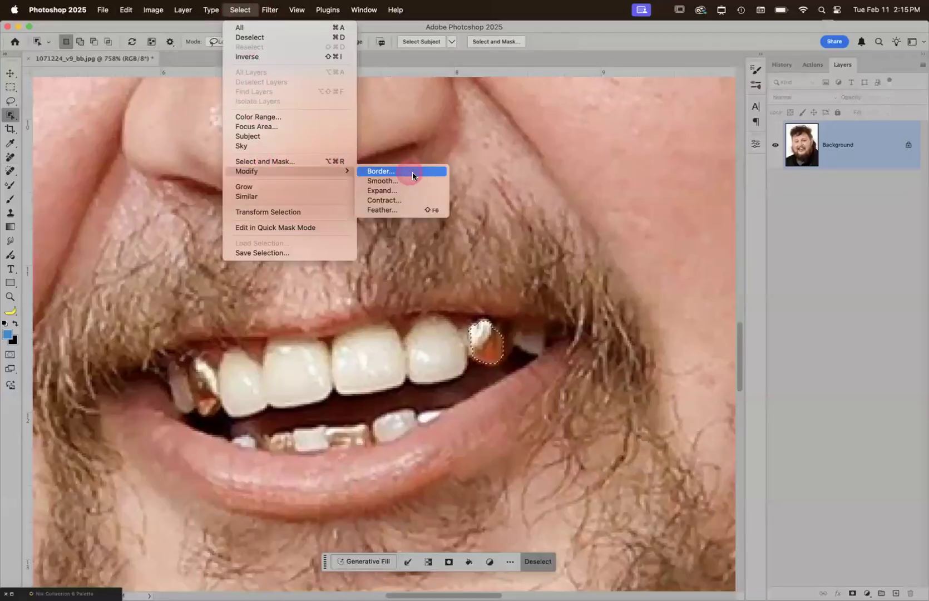
click(405, 193)
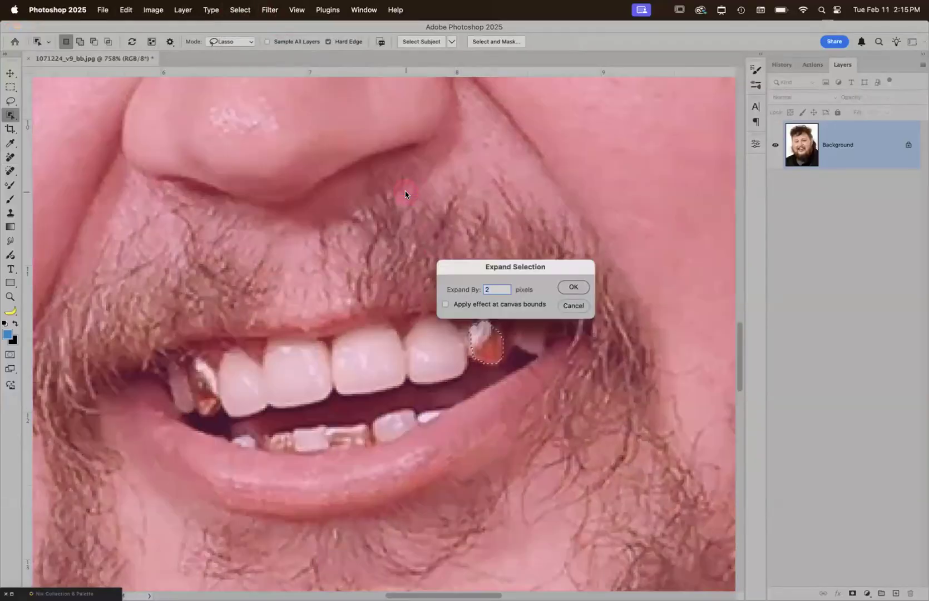
text(10)
key(Return)
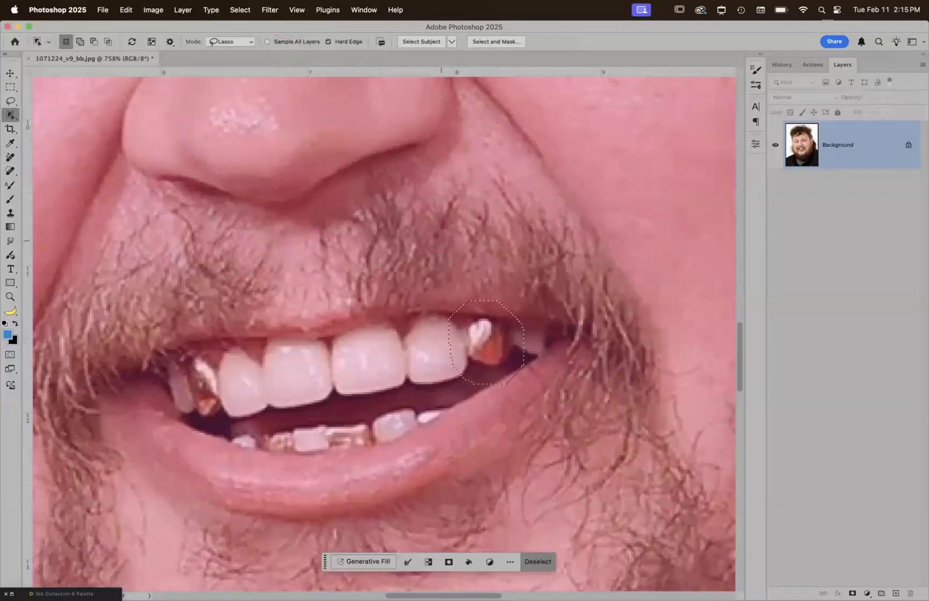
key(super+z)
Step: Expand the gold tooth selection by 4 pixels
click(245, 9)
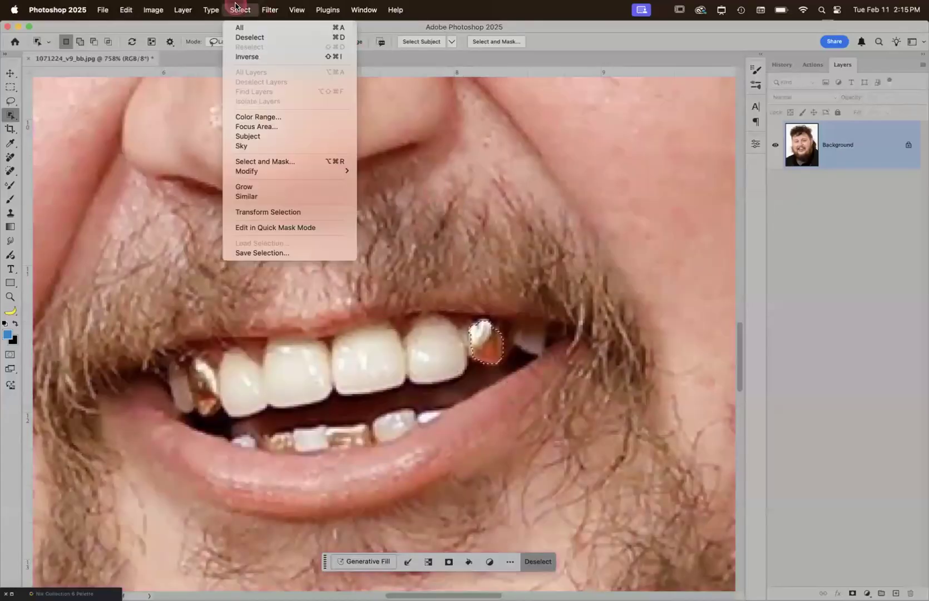
mouse_move(311, 171)
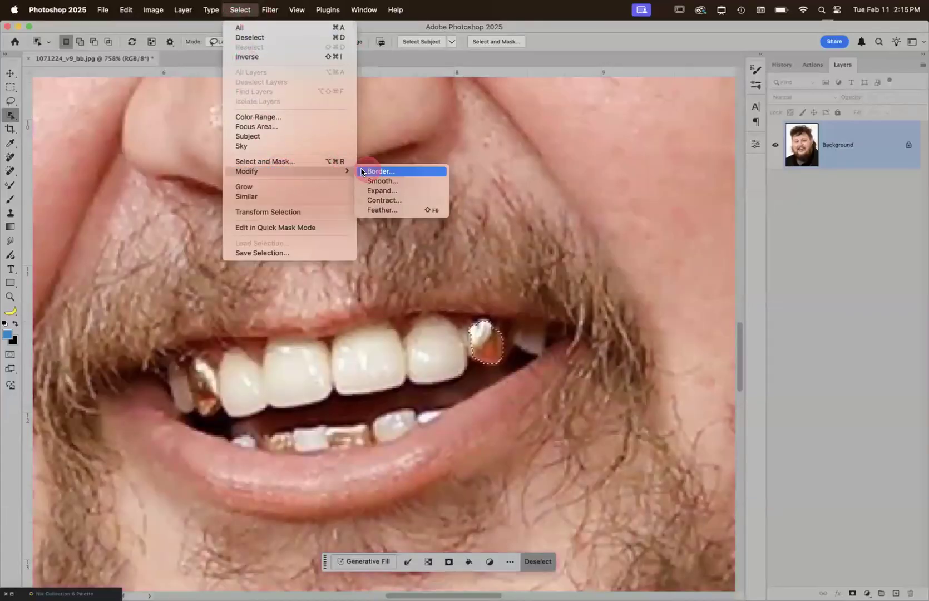
click(398, 191)
text(4)
key(Return)
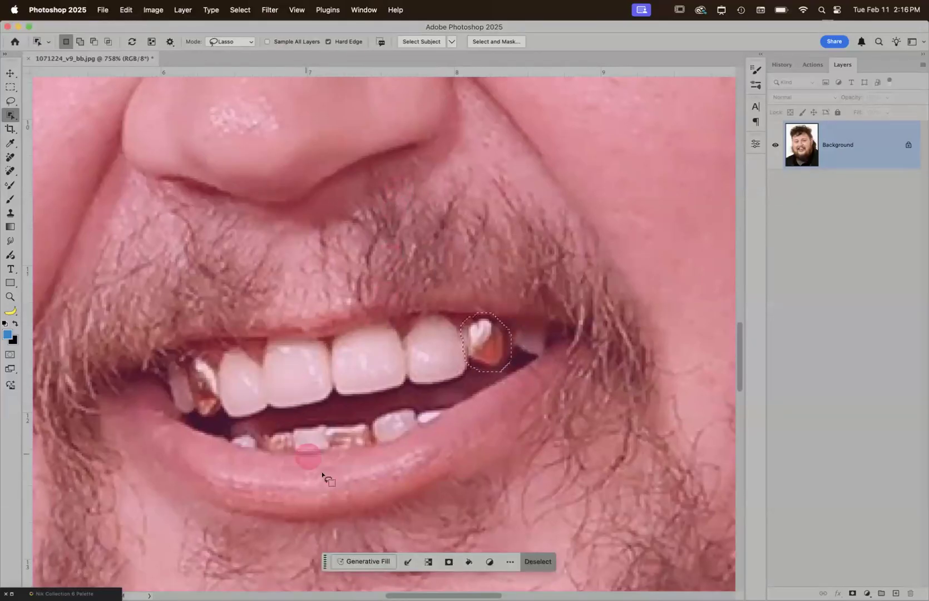
Step: Run Generative Fill on the selected gold tooth without a prompt, compare the variations and keep the third one
click(365, 561)
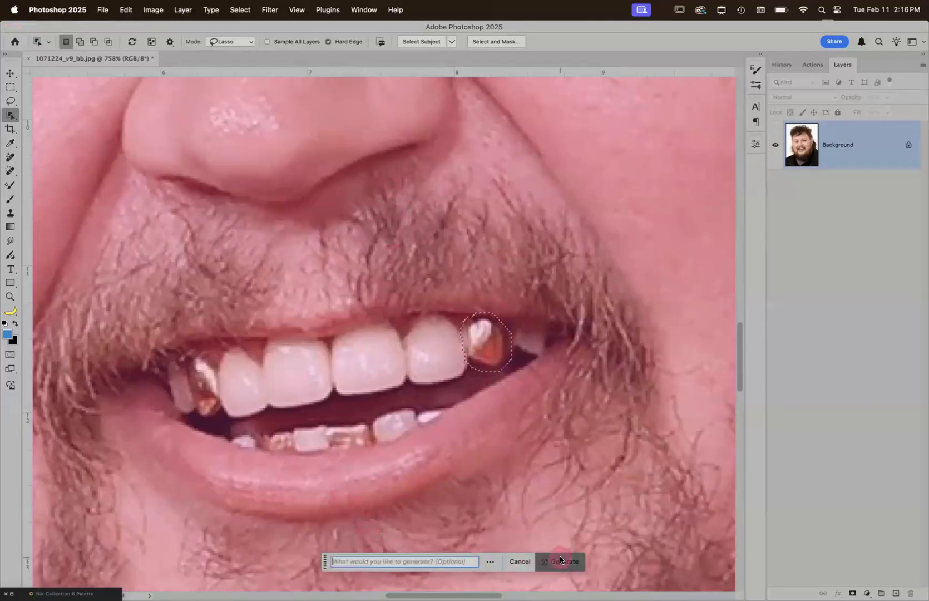
click(559, 561)
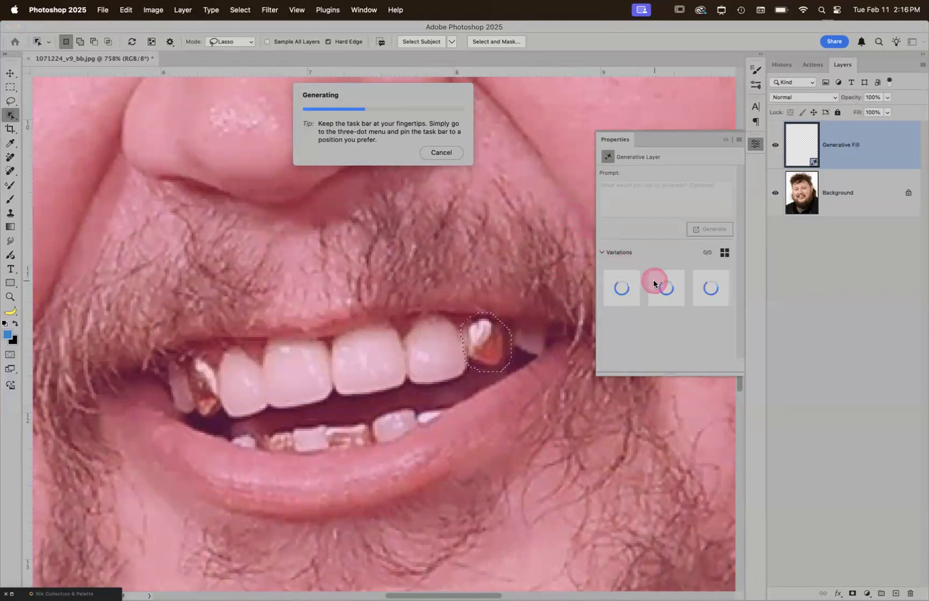
click(634, 288)
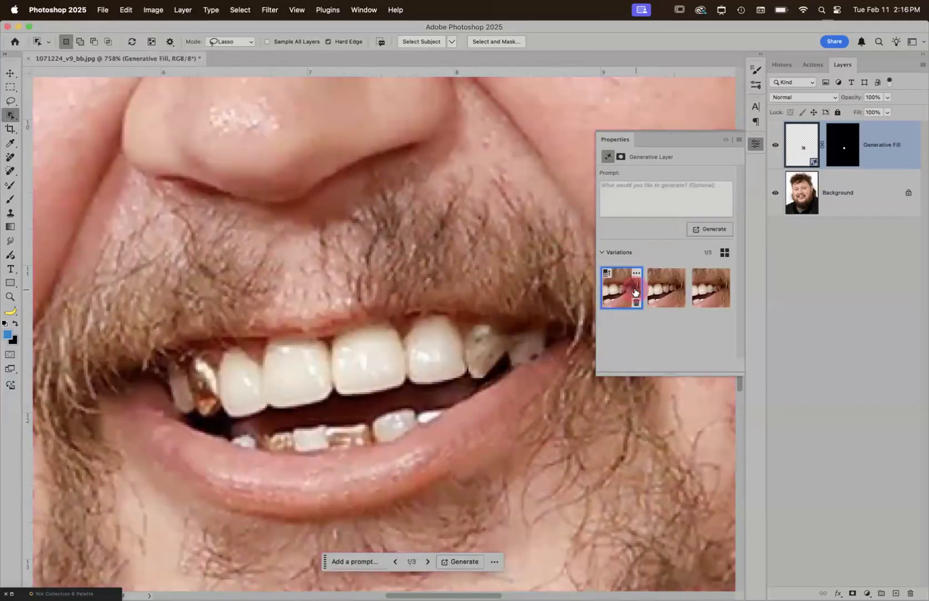
click(666, 286)
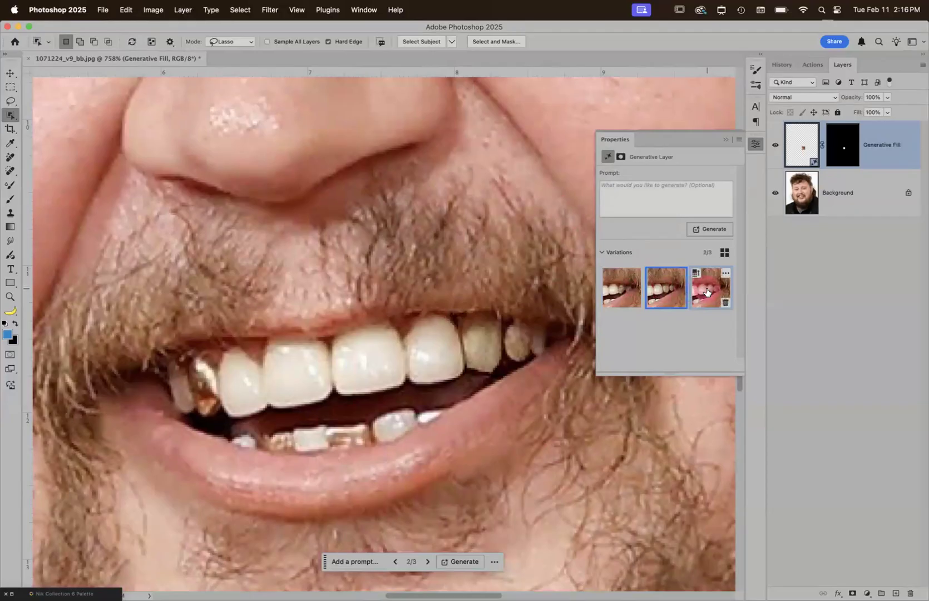
click(706, 290)
click(665, 289)
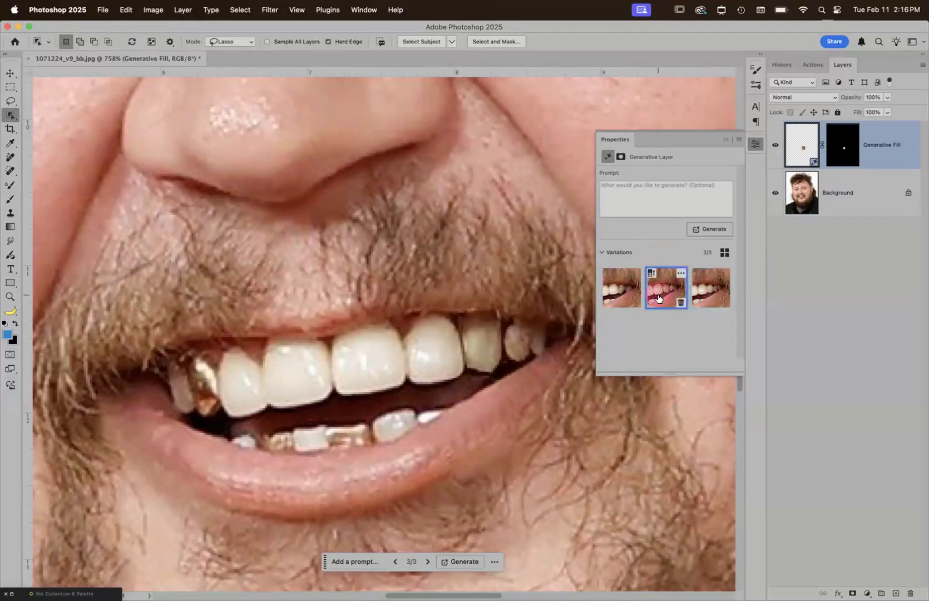
click(722, 290)
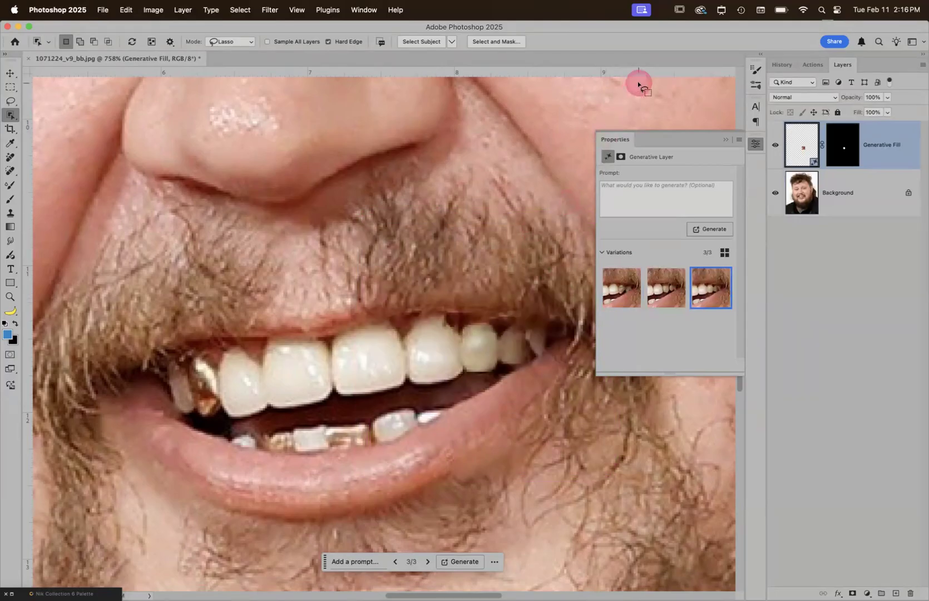
Step: Close the portrait 1071224_v9_bb.jpg without saving its changes and collapse the open layer properties
key(z)
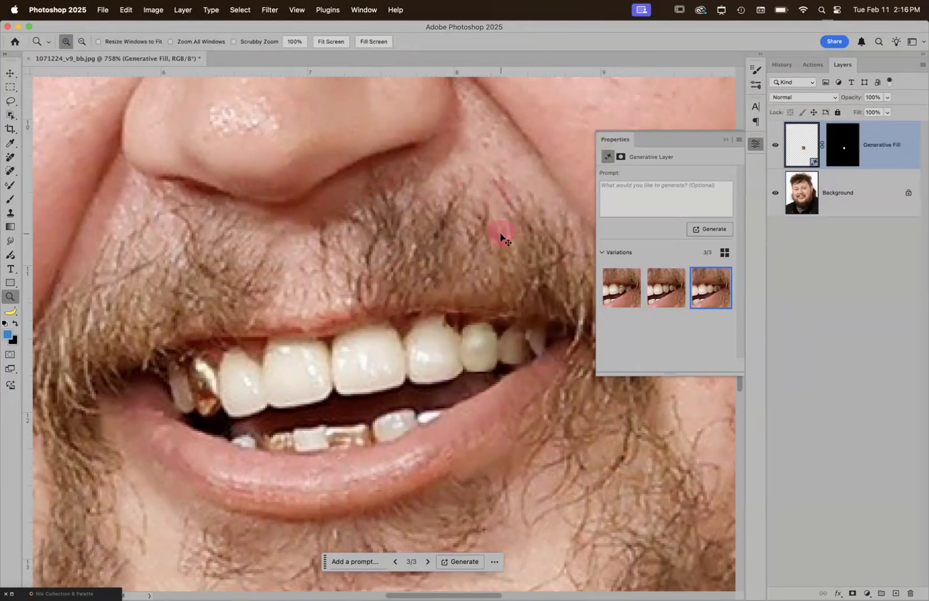
key(super+0)
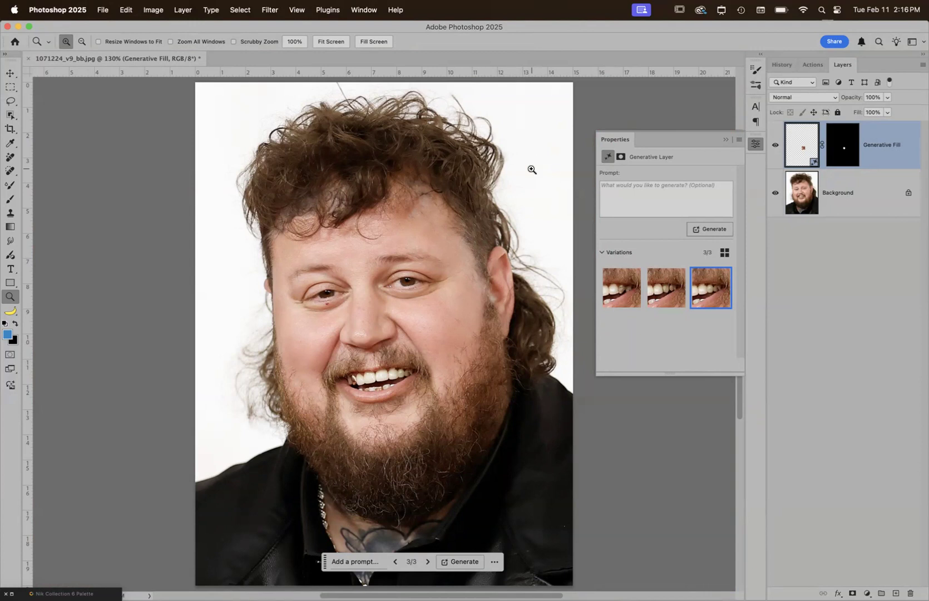
key(super+w)
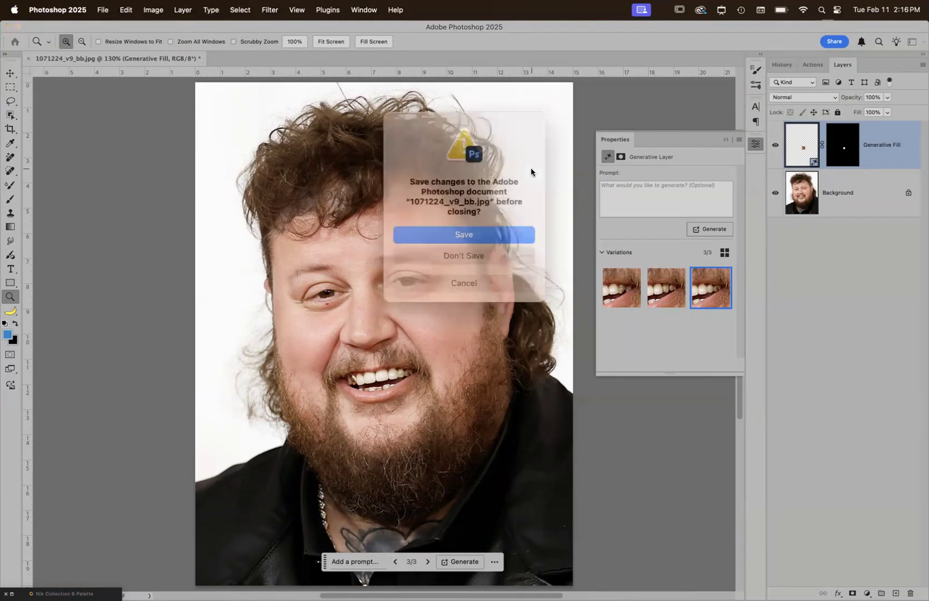
key(super+d)
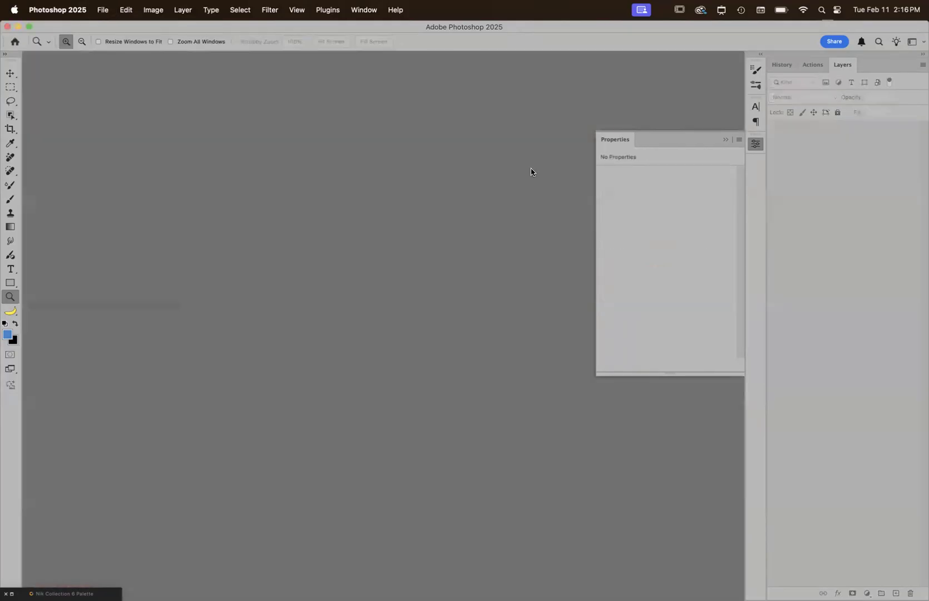
click(725, 139)
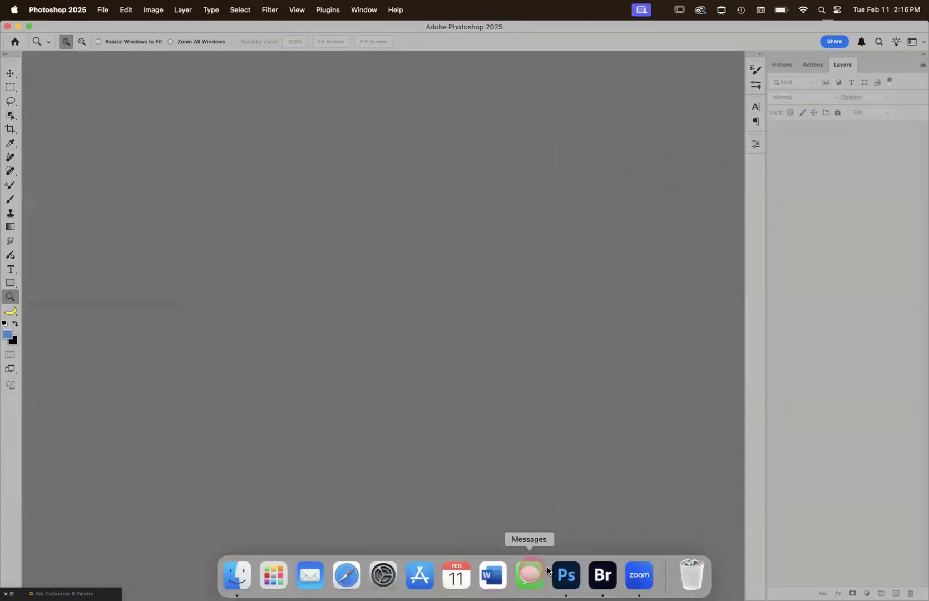
Step: Switch to Adobe Bridge and open the warthog photo Africa_2021_0216.NEF through Camera Raw into Photoshop
click(602, 576)
scroll(812, 359, down, 3)
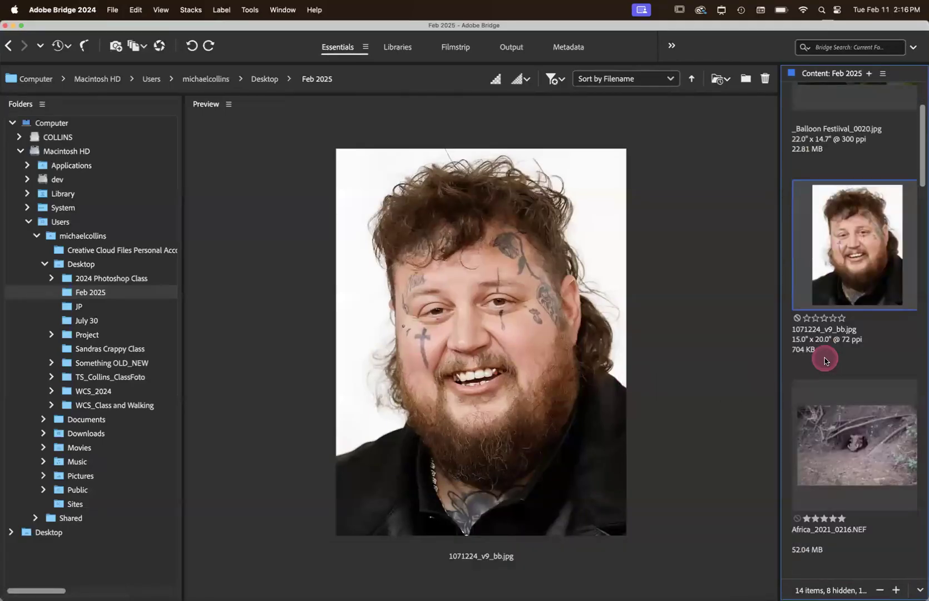
click(844, 427)
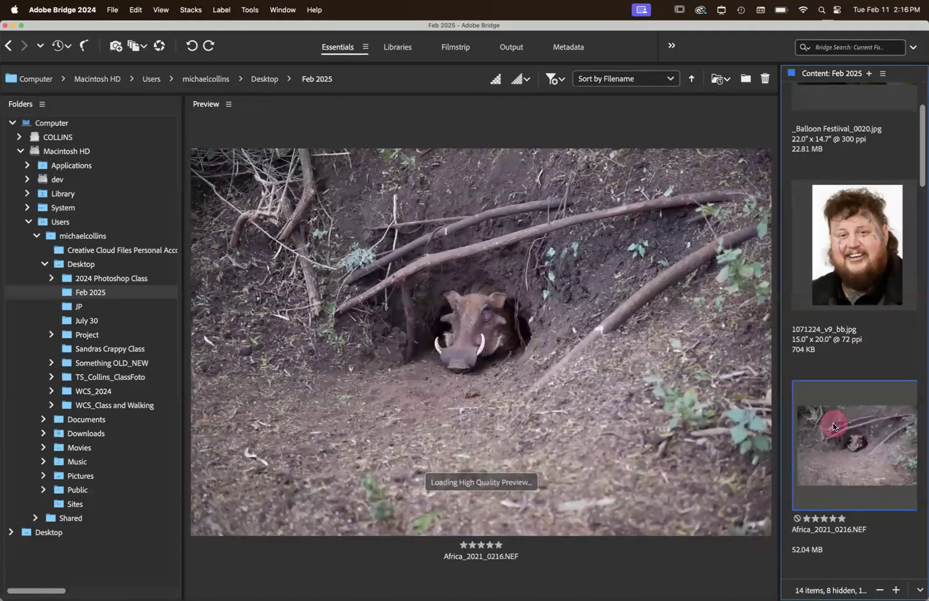
double_click(833, 426)
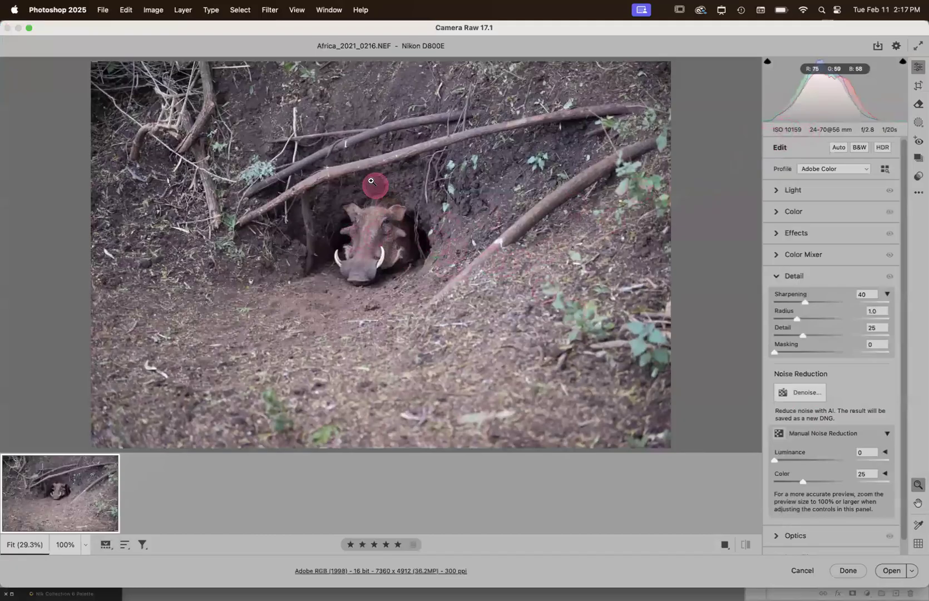
drag(332, 149, 520, 291)
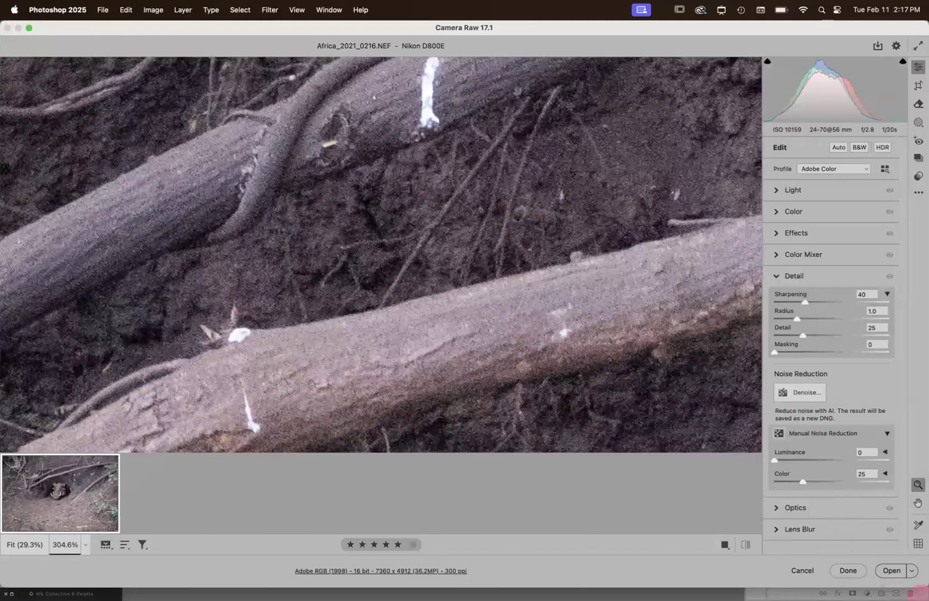
click(891, 570)
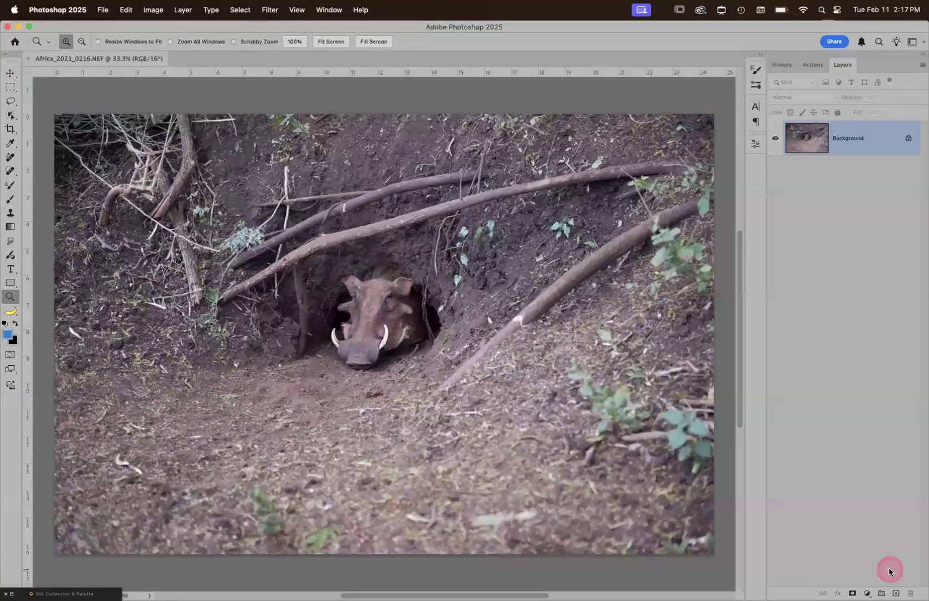
Step: Reopen Africa_2021_0216.NEF in Camera Raw from Bridge, try the AI Denoise in the Detail settings, and cancel out
key(super+Tab)
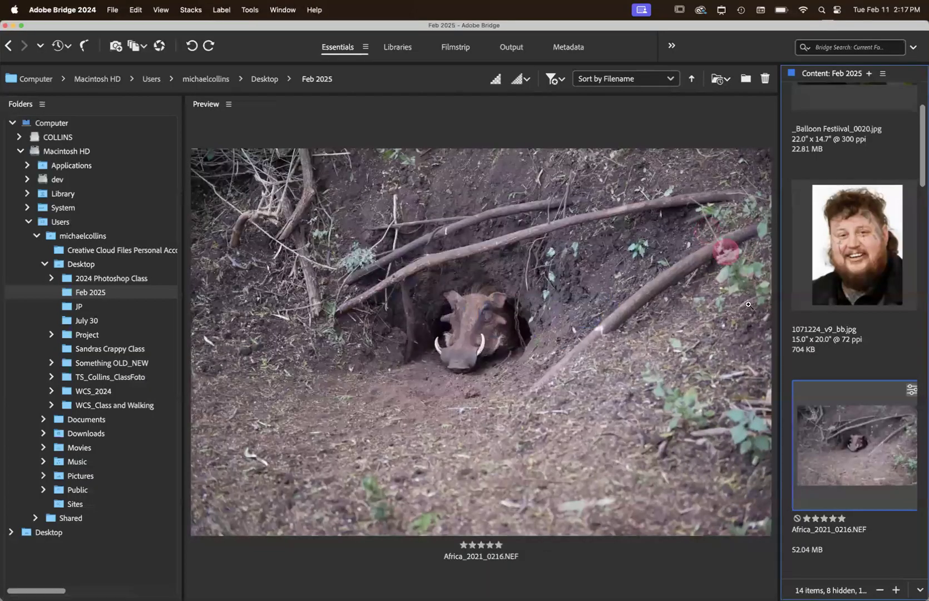
double_click(851, 432)
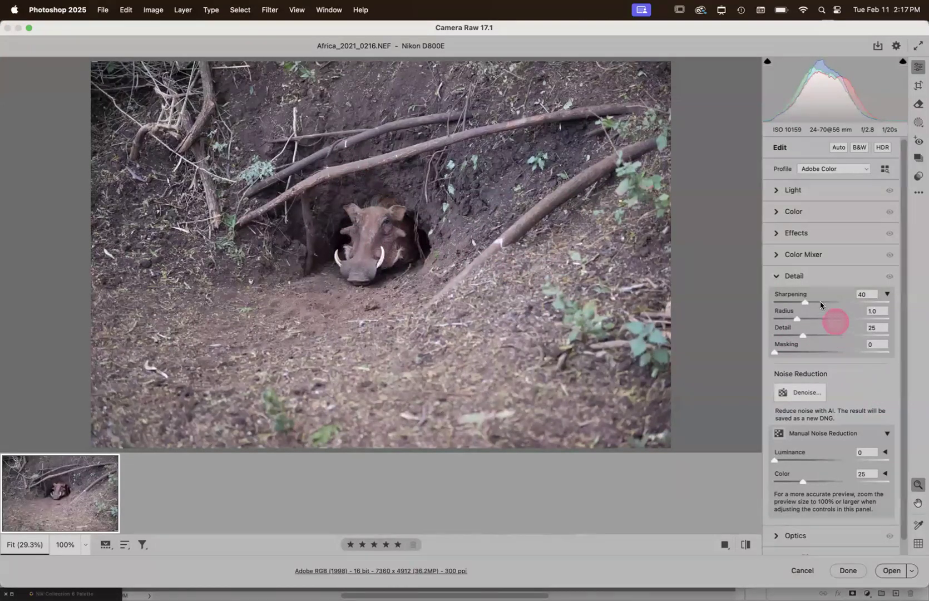
click(777, 277)
click(777, 276)
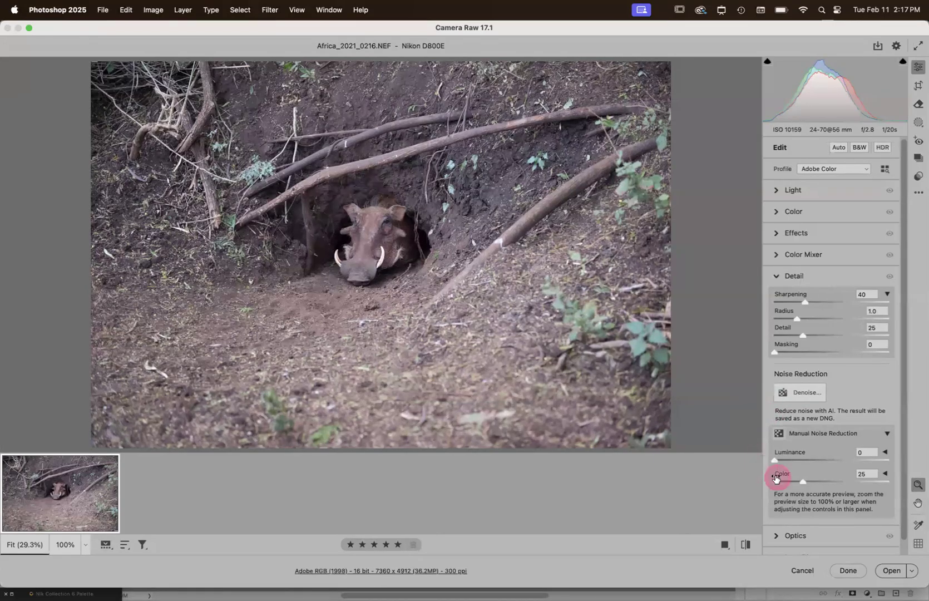
click(817, 392)
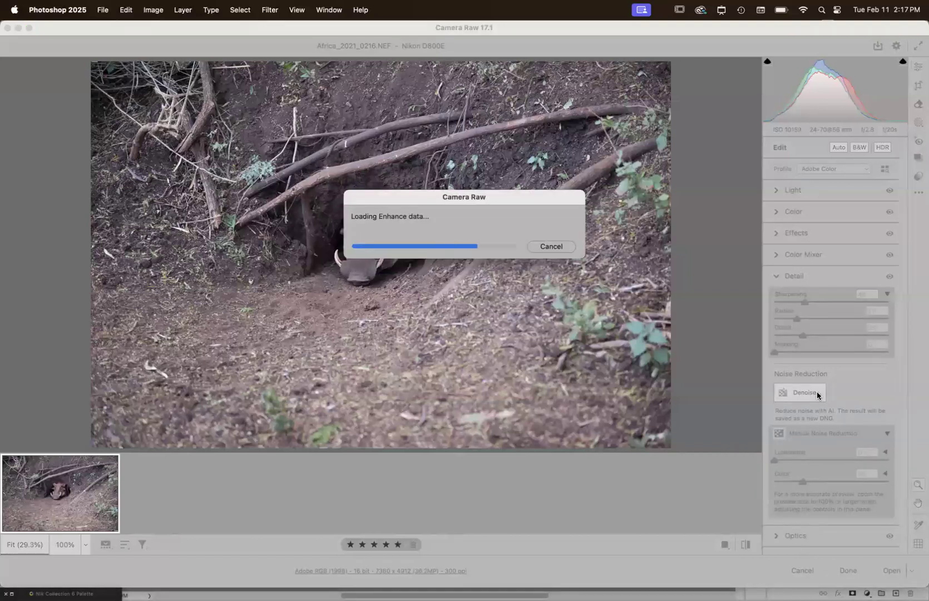
click(574, 360)
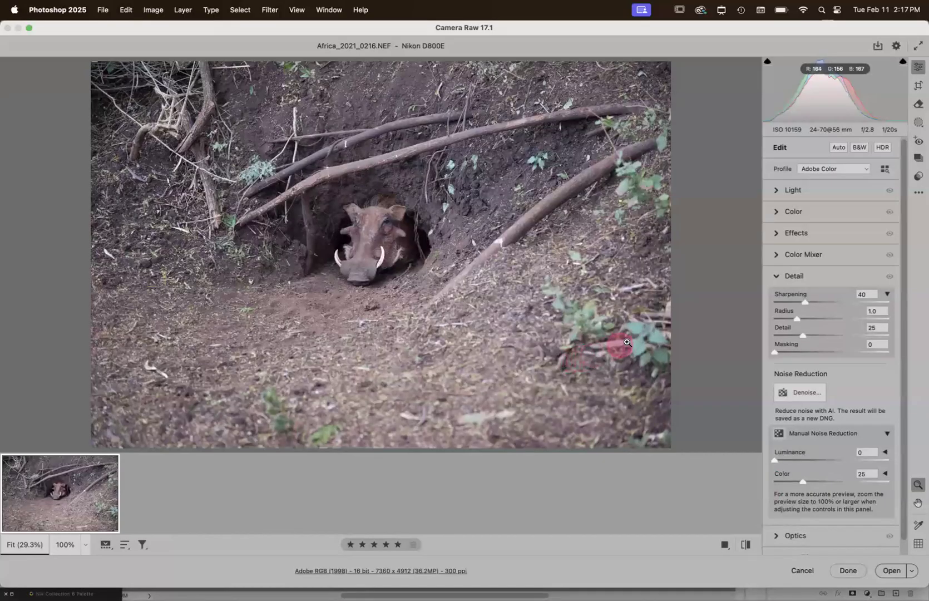
click(801, 570)
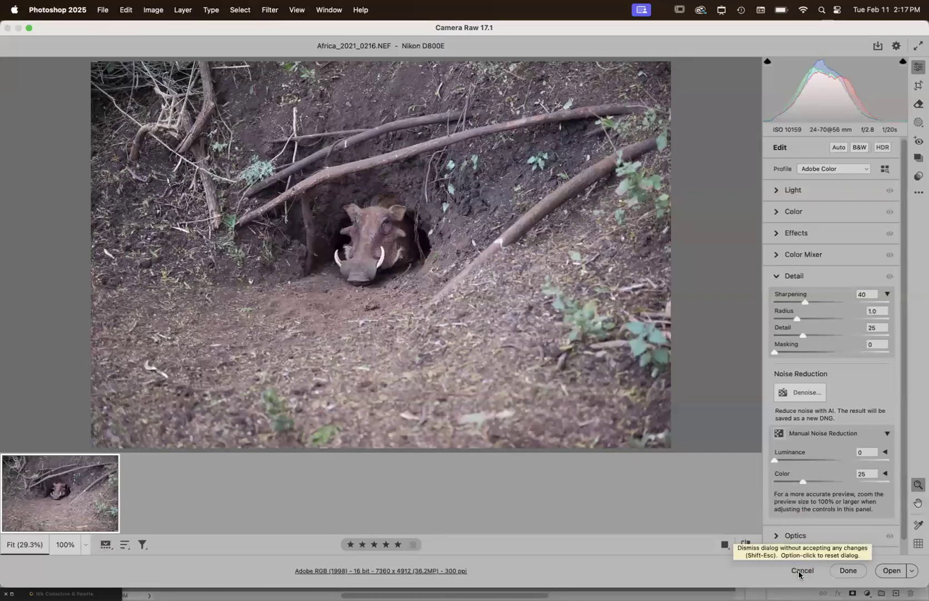
click(801, 571)
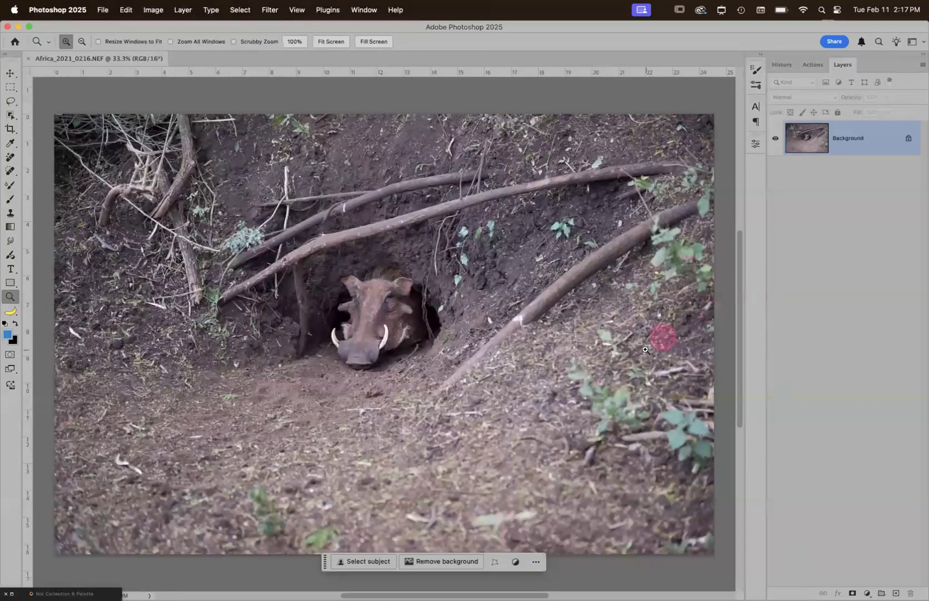
click(601, 574)
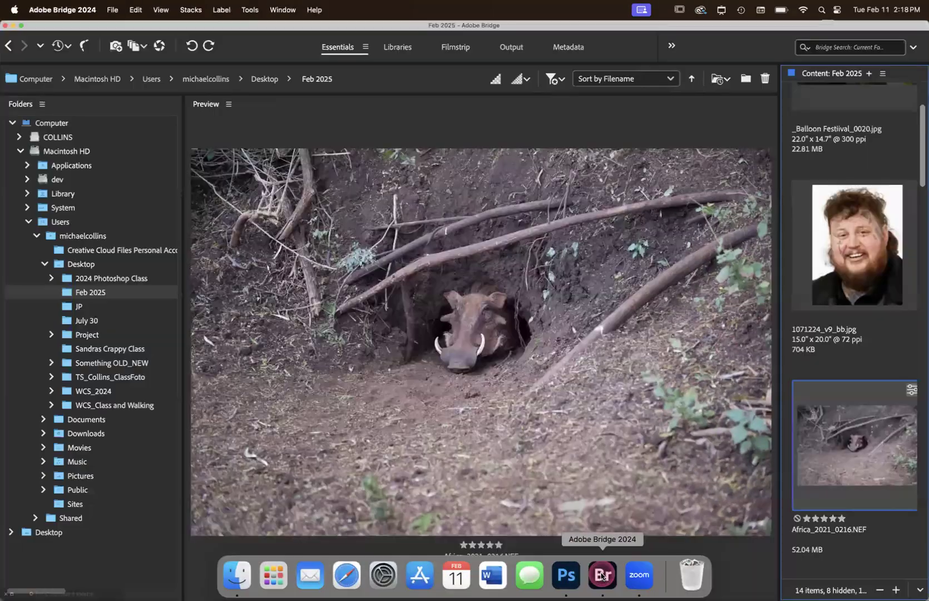
double_click(847, 390)
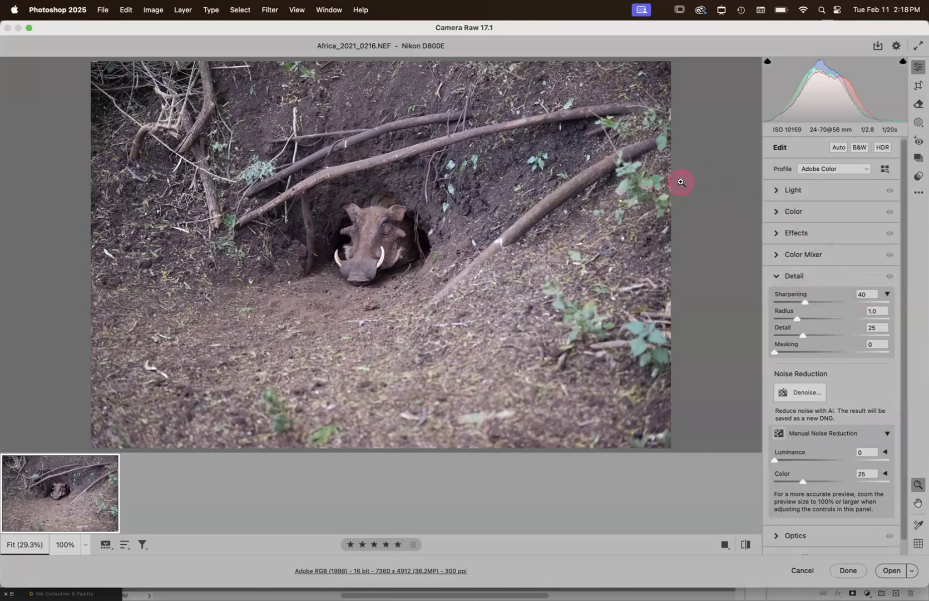
click(799, 569)
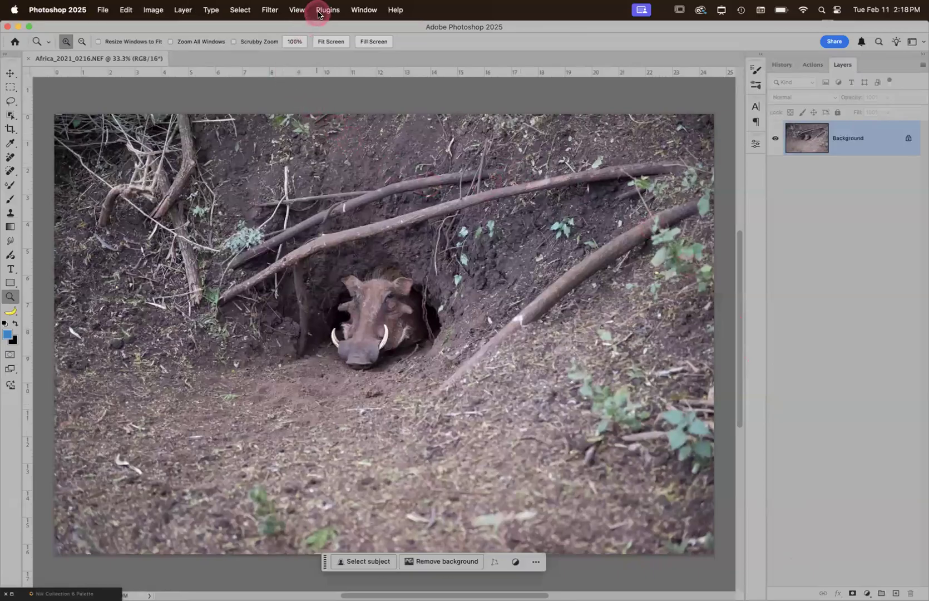
click(270, 10)
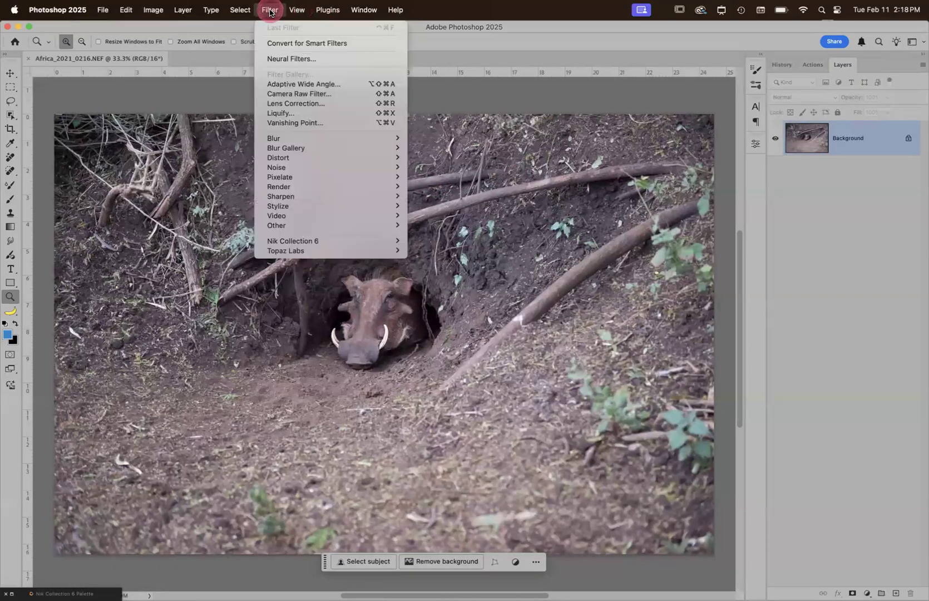
mouse_move(328, 250)
click(562, 32)
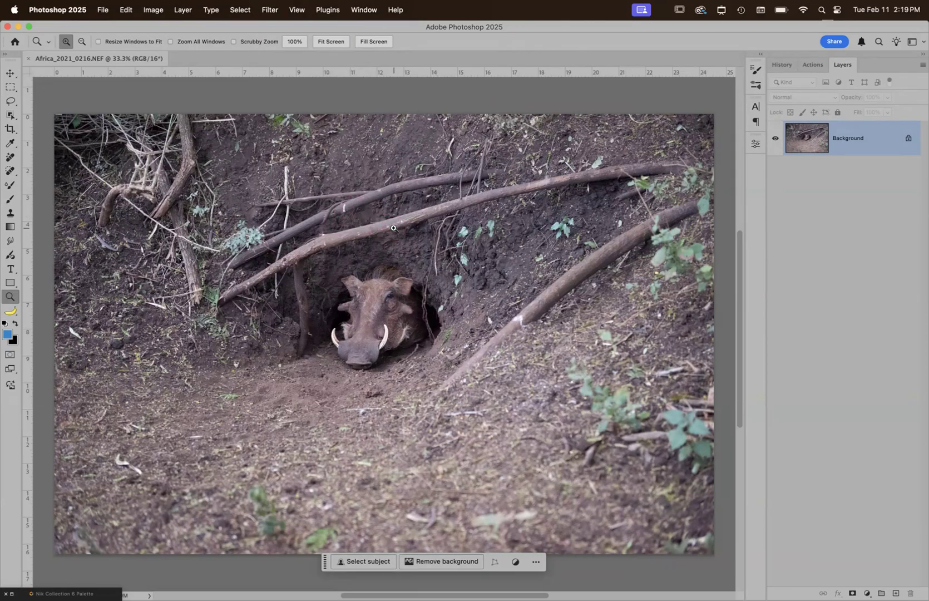
Step: Open Africa_2021_0216.NEF in Camera Raw from Adobe Bridge and show its Detail settings with the noise reduction options
mouse_move(445, 599)
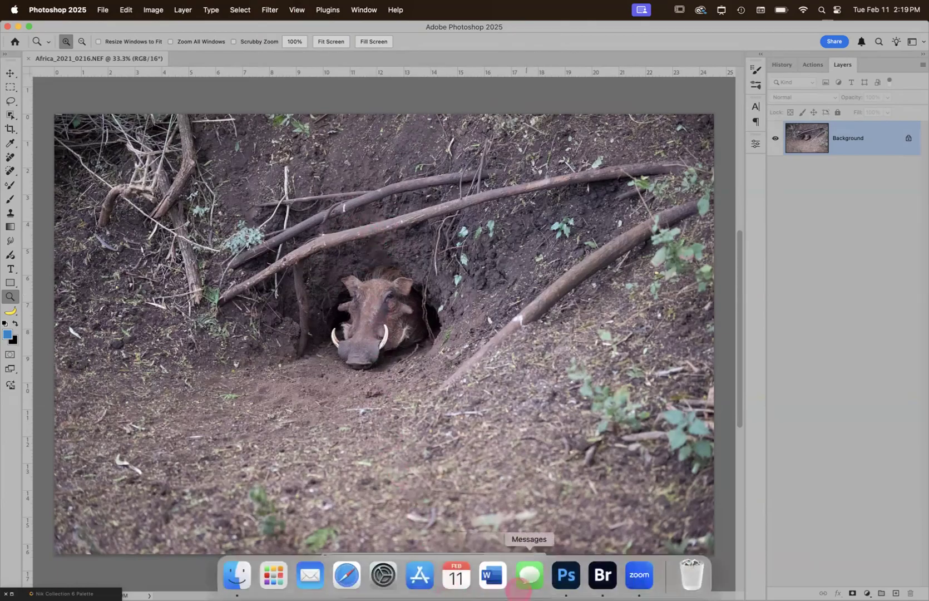
click(602, 574)
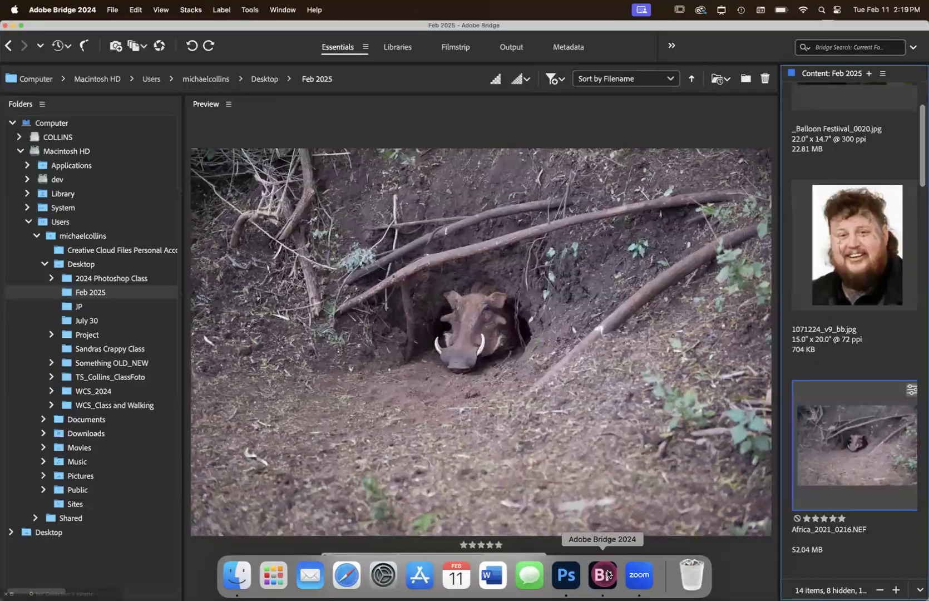
double_click(851, 431)
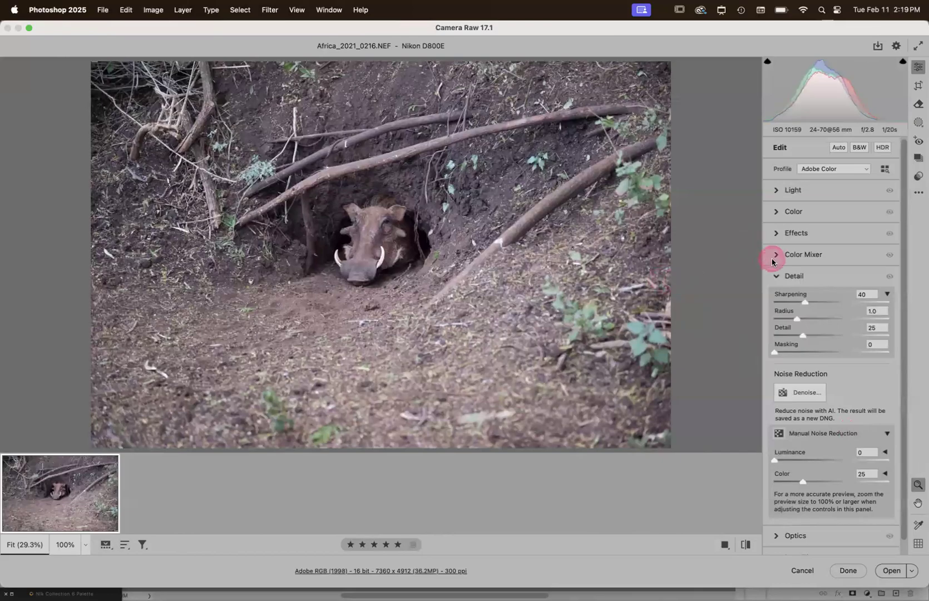
click(779, 275)
click(779, 275)
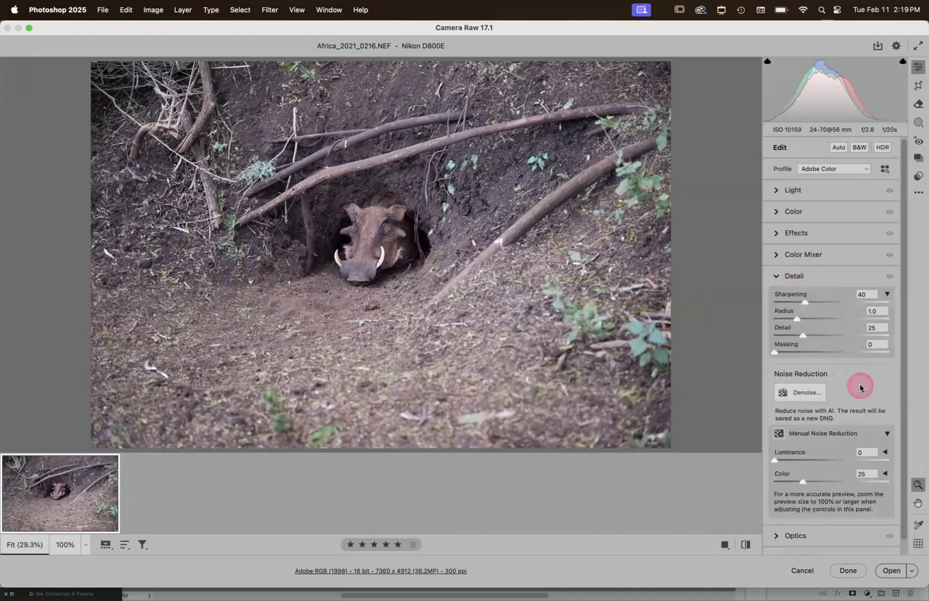
Step: Open the AI Denoise enhancement for the warthog photo and examine the enhanced preview around the animal's eye
scroll(845, 383, down, 1)
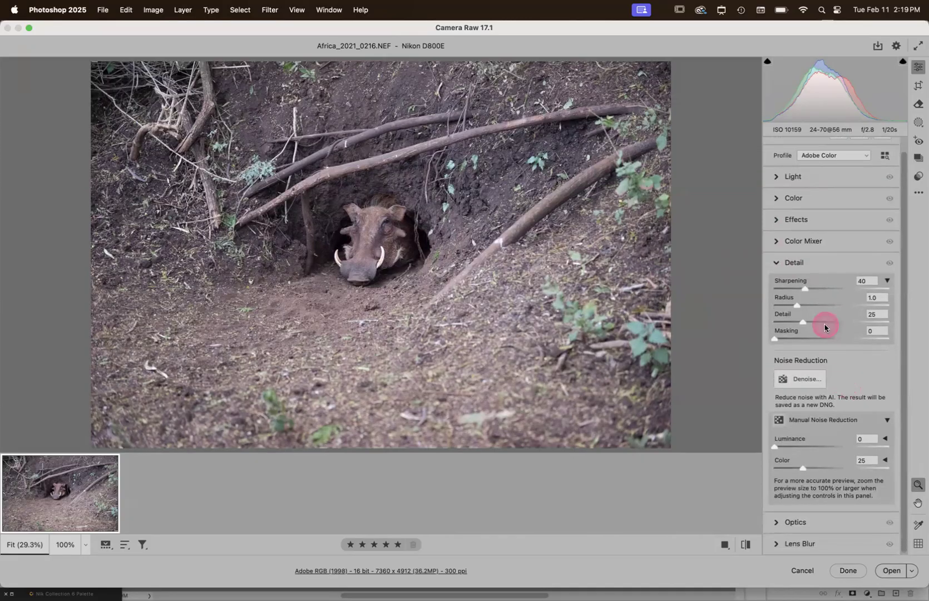
click(806, 383)
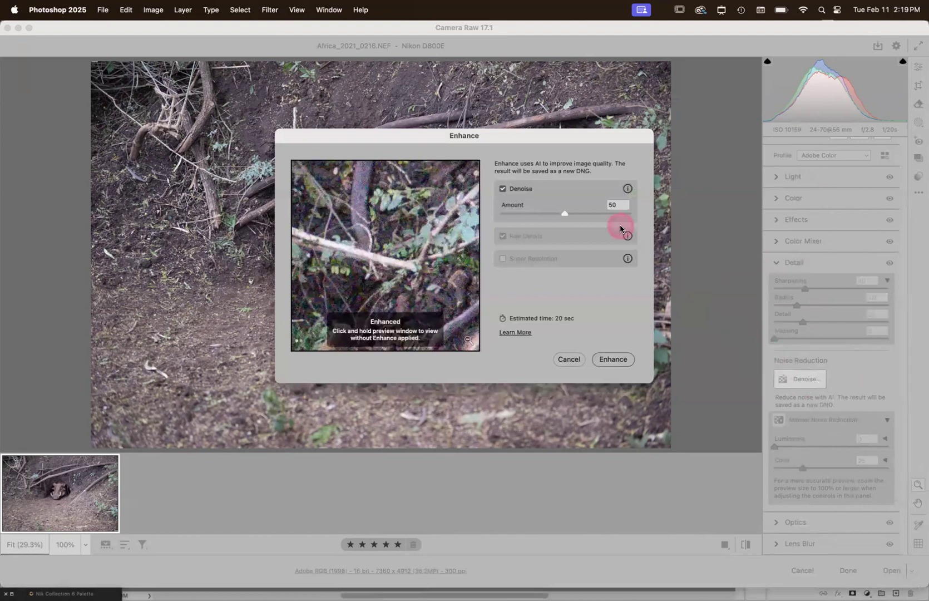
drag(442, 227, 331, 145)
drag(409, 142, 392, 187)
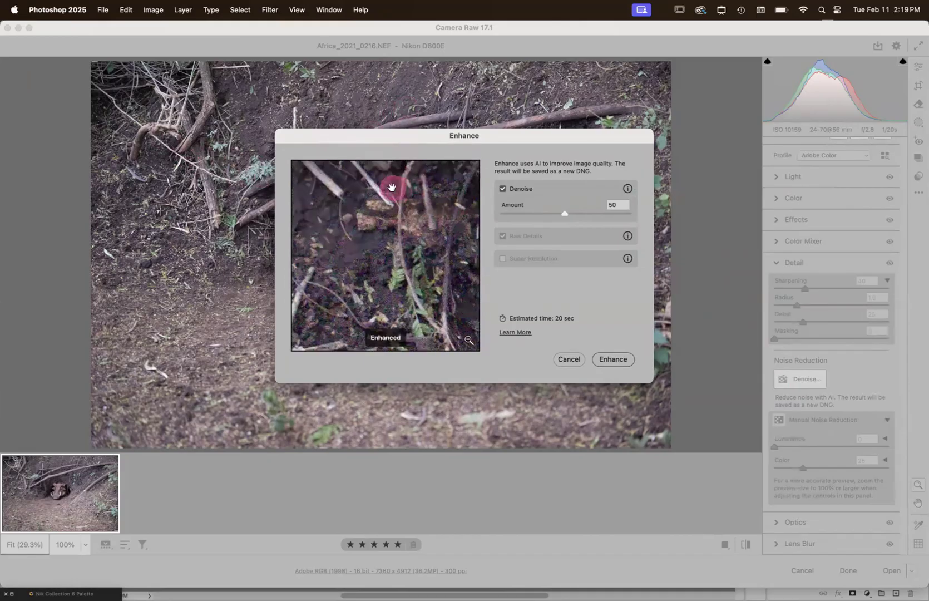
click(391, 187)
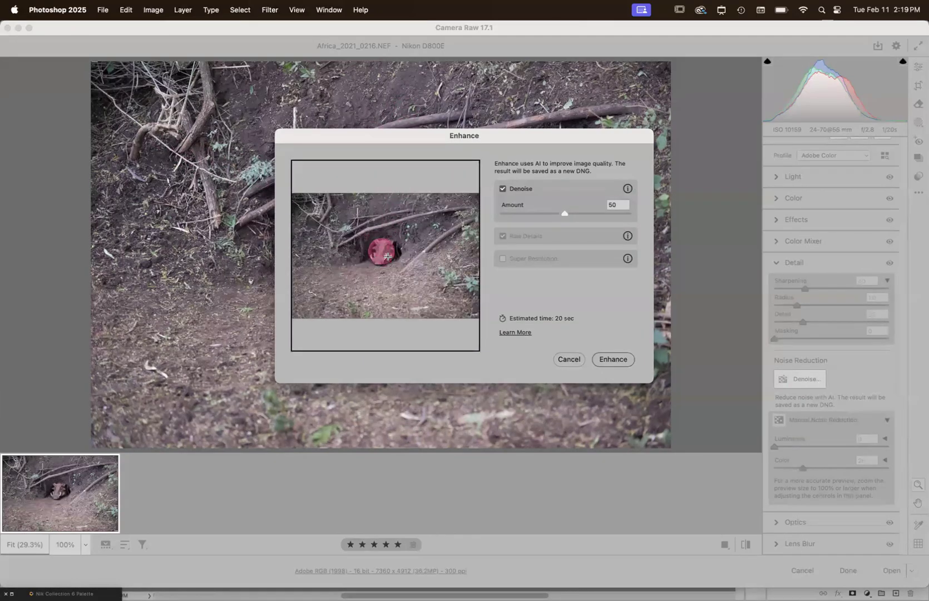
click(388, 256)
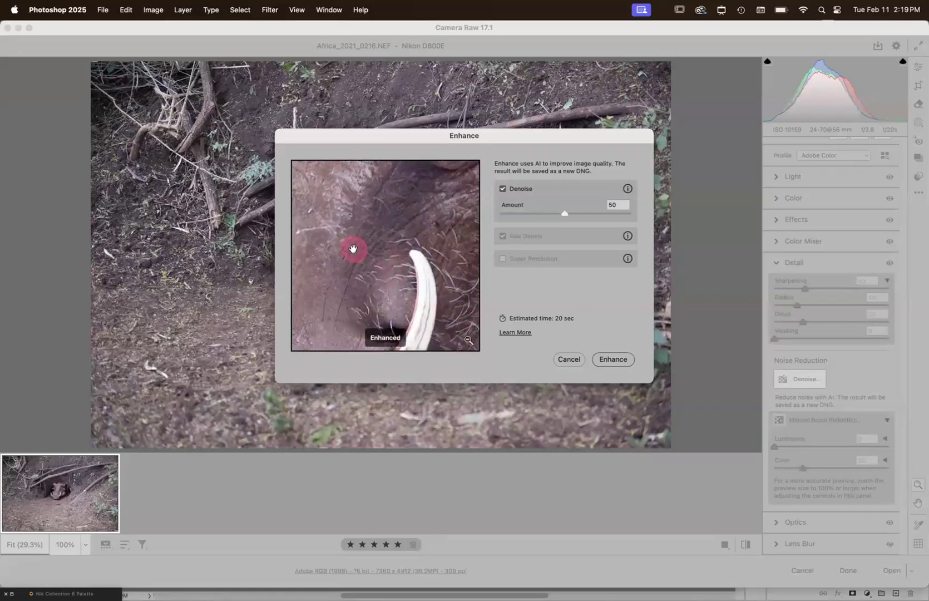
drag(342, 222, 303, 338)
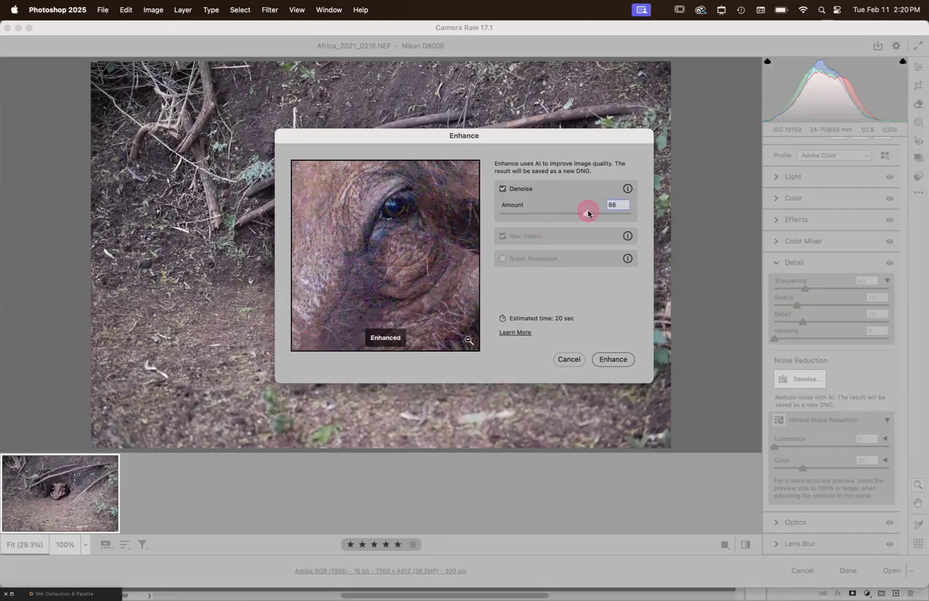
Step: Raise the Denoise amount, generate the enhanced DNG of the warthog photo, and cancel out of Camera Raw
drag(599, 213, 600, 212)
click(615, 360)
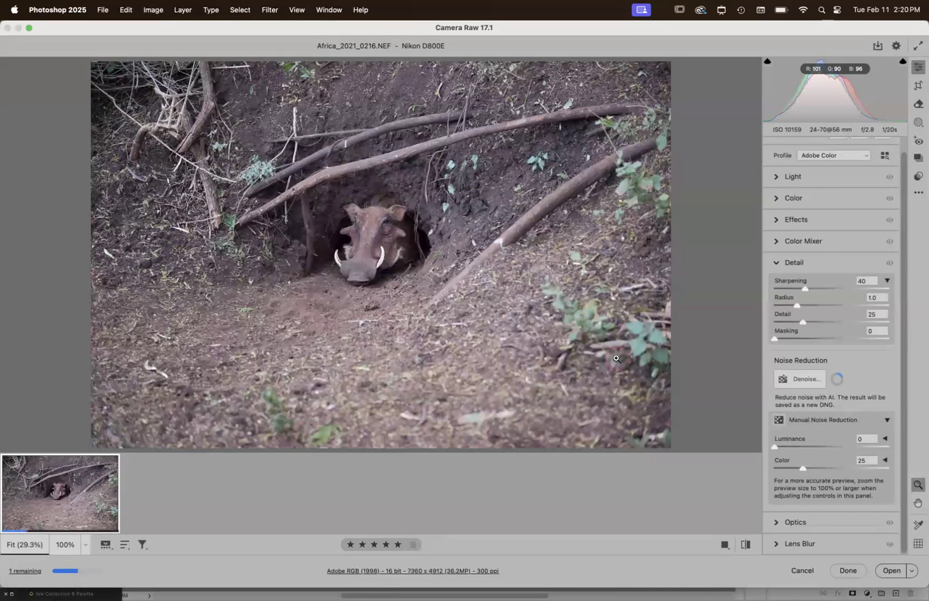
click(615, 359)
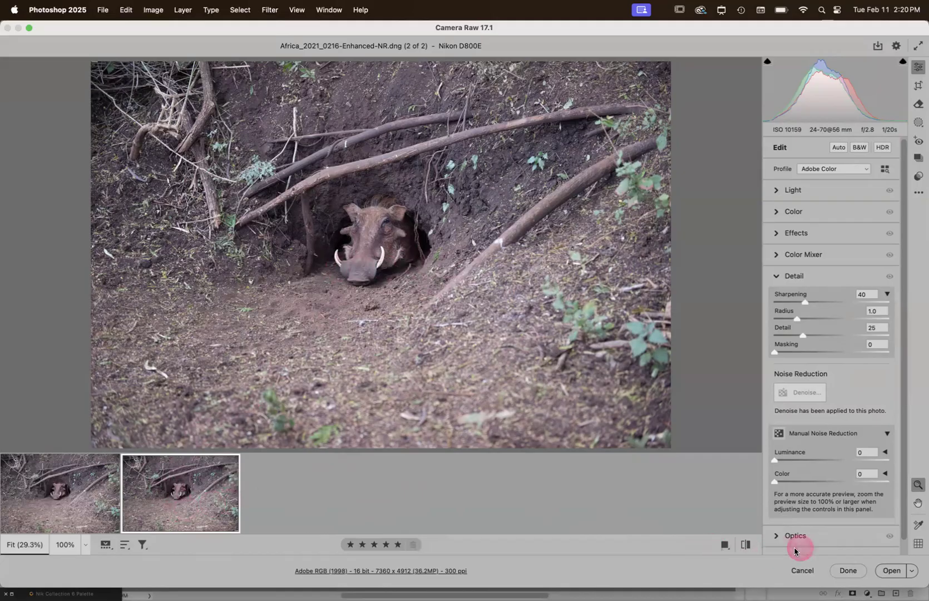
click(803, 571)
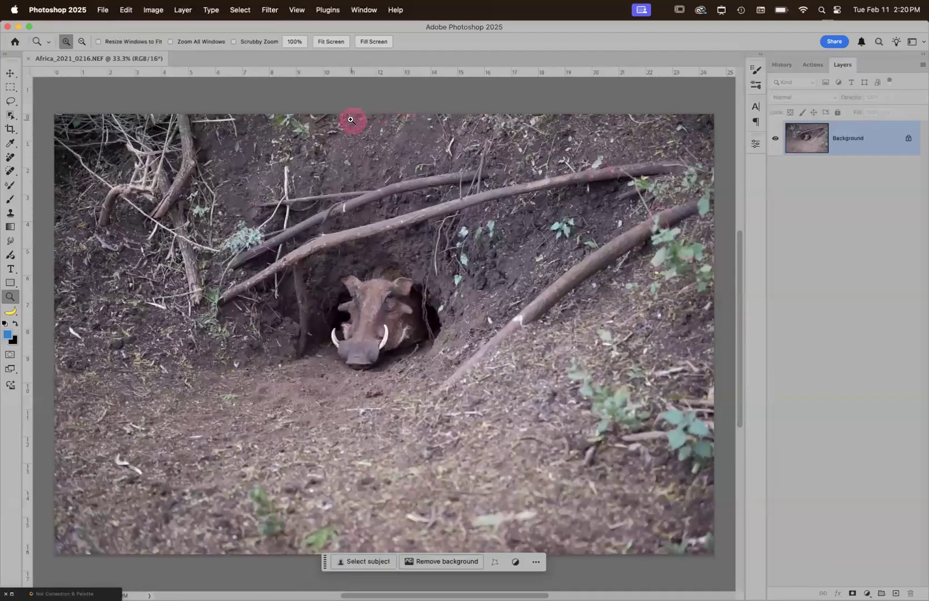
Step: Examine the noise around the warthog's eye at 400% magnification in Africa_2021_0216.NEF
drag(312, 256, 440, 377)
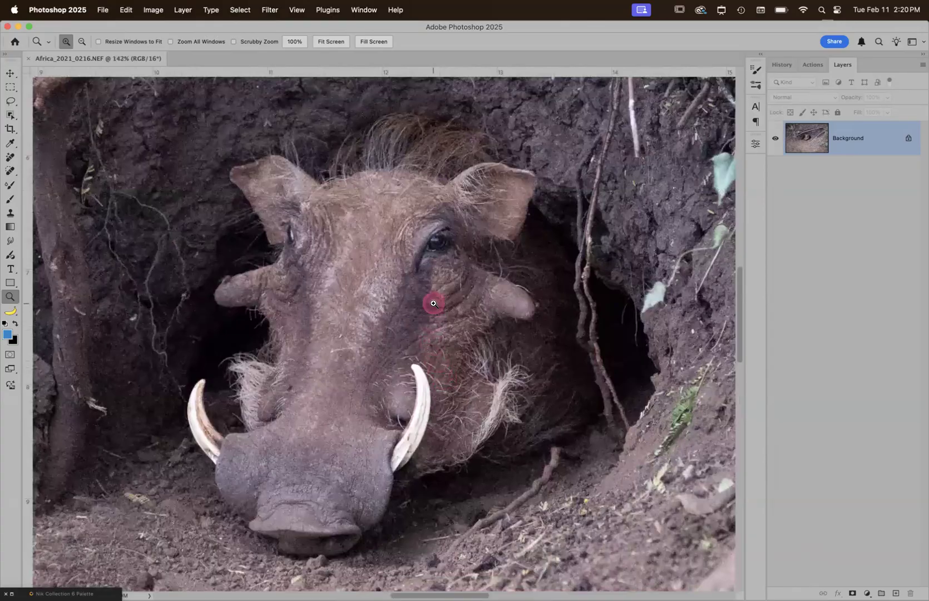
click(433, 302)
click(433, 304)
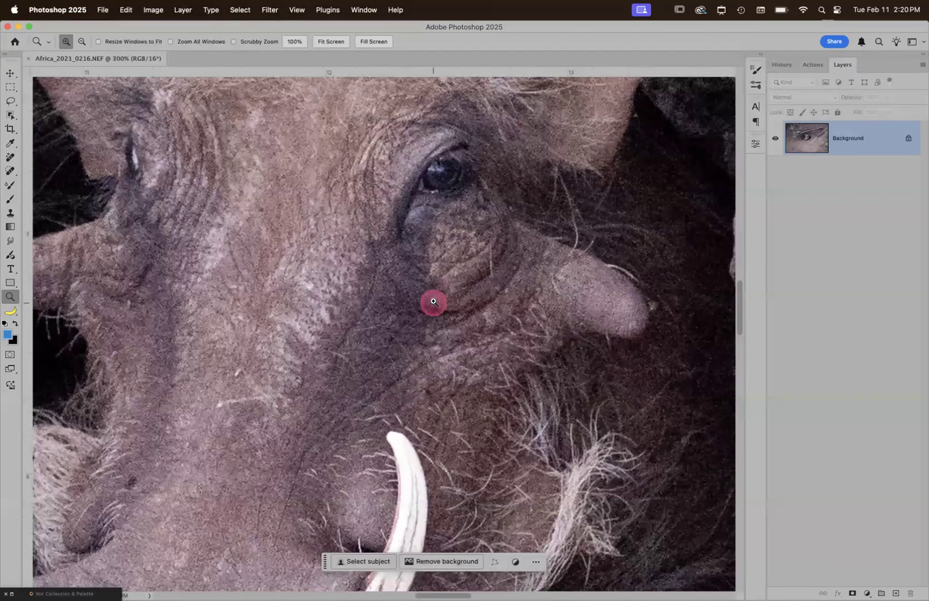
click(393, 283)
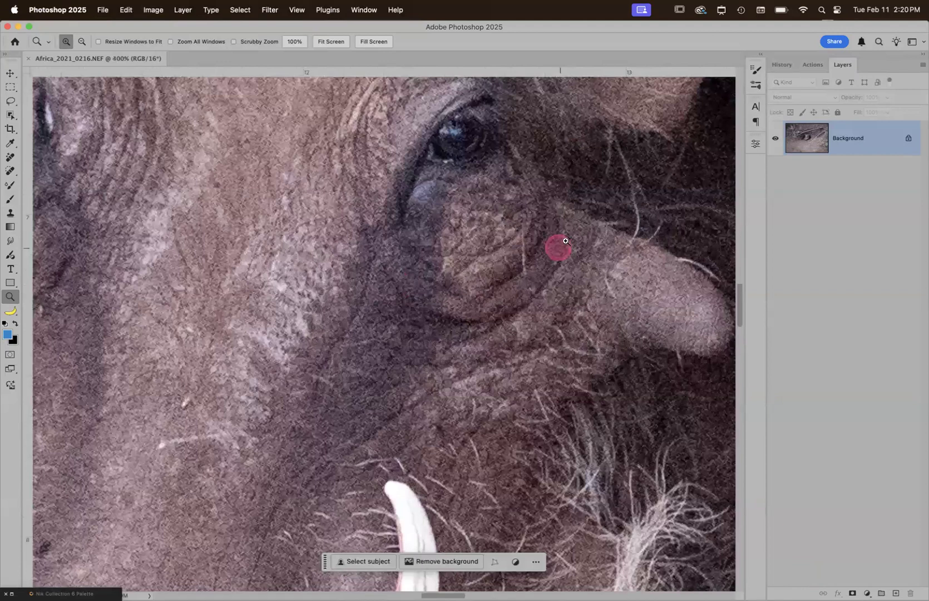
Step: Open the warthog photo in Topaz DeNoise AI, dismiss the plugin installation offer, and close it without saving
click(269, 10)
click(268, 10)
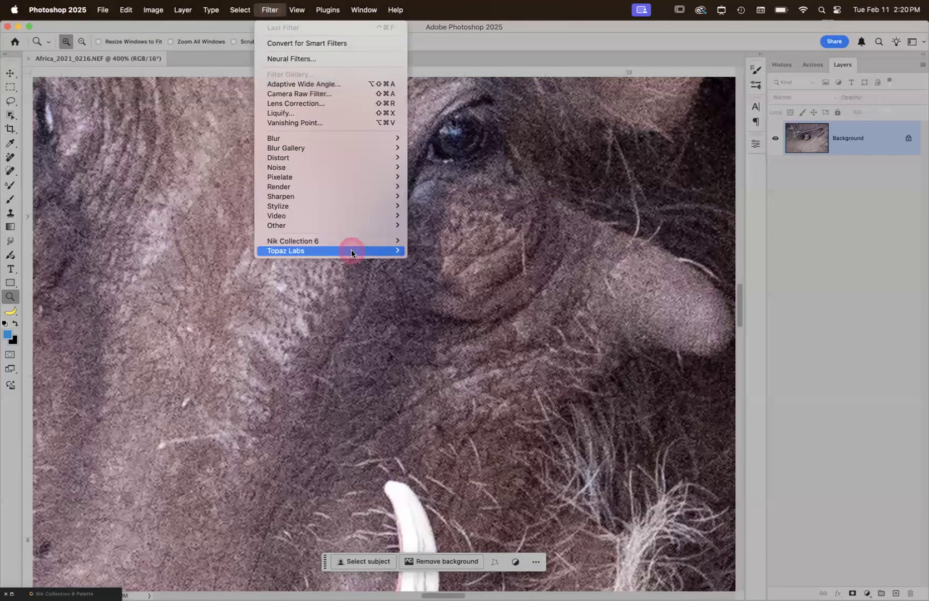
mouse_move(384, 250)
click(464, 250)
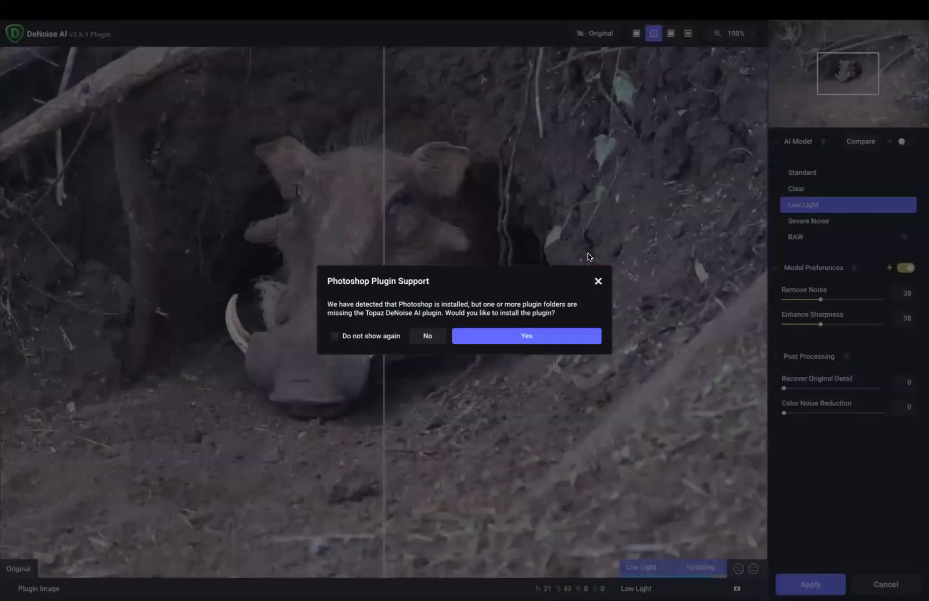
click(527, 291)
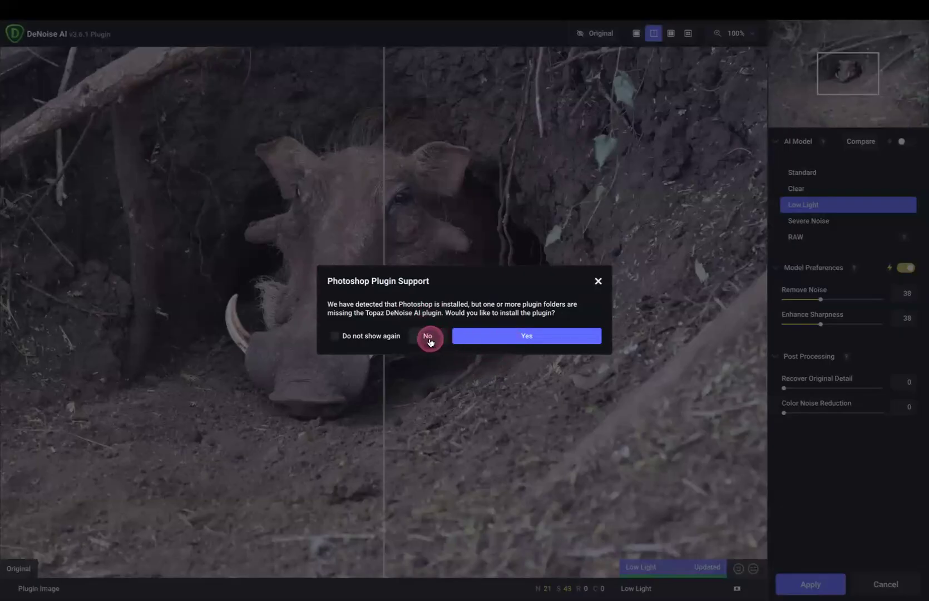
click(598, 281)
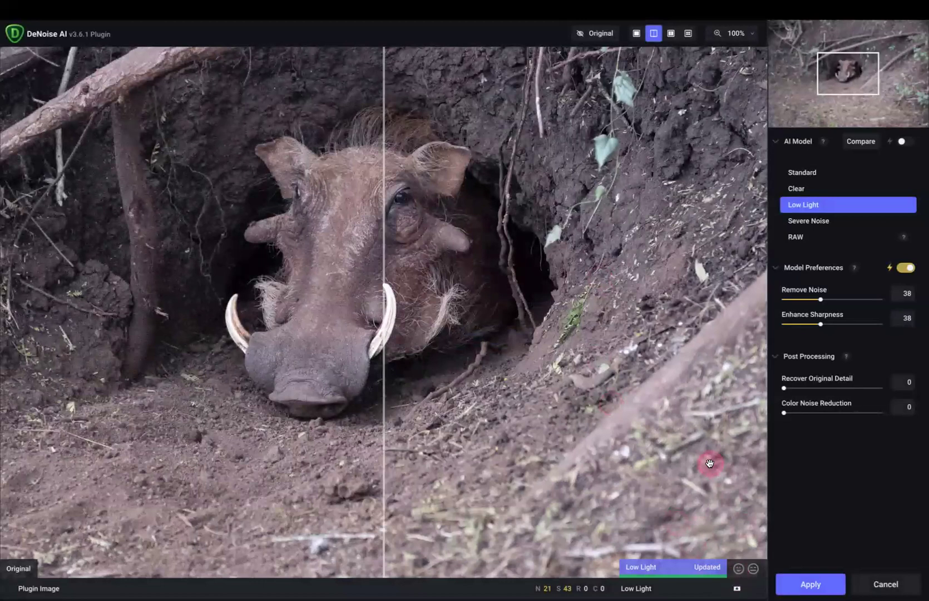
key(super+q)
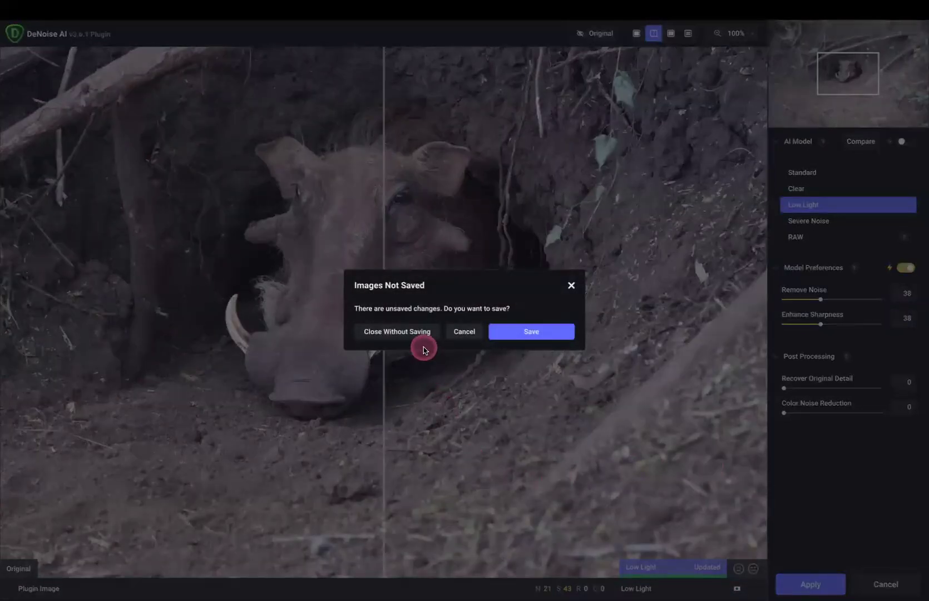
click(414, 332)
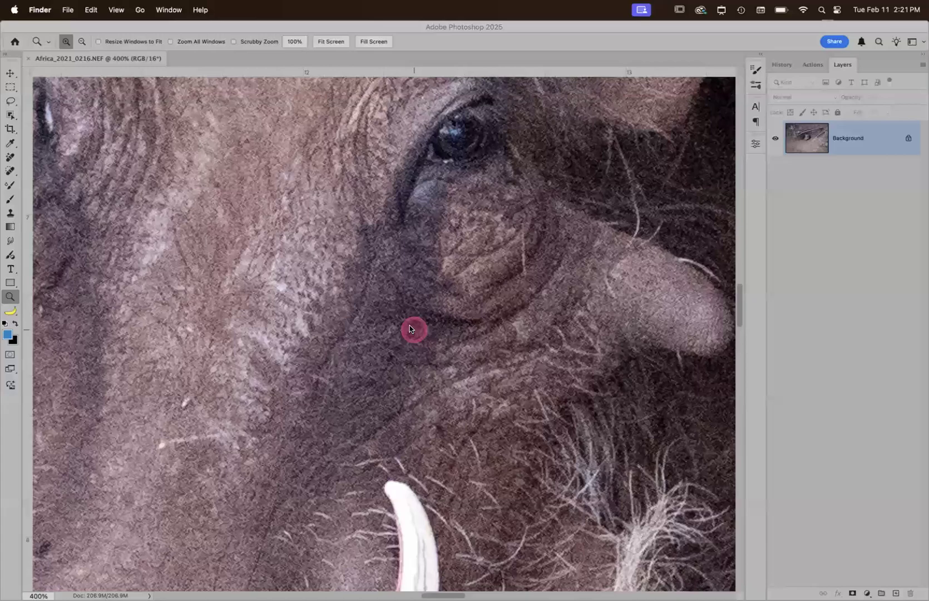
Step: Inspect the warthog's face at 500% and close Africa_2021_0216.NEF
click(328, 231)
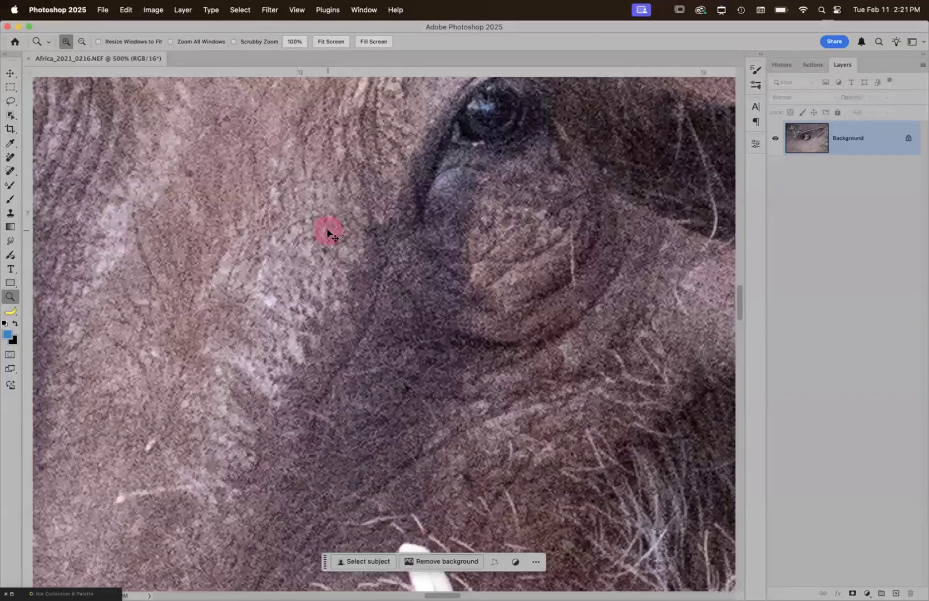
key(super+w)
click(456, 249)
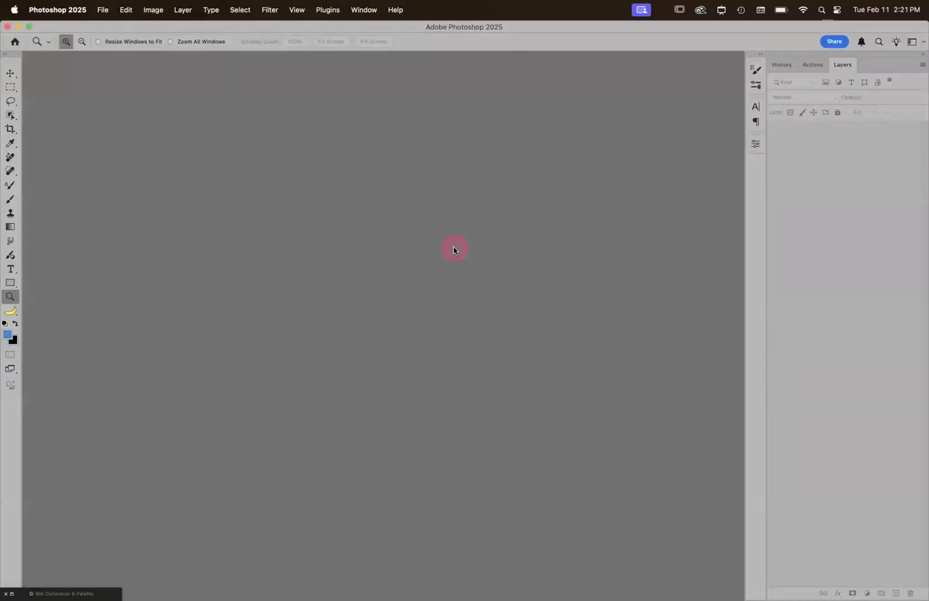
Step: Switch to Adobe Bridge and open the window reflection photo Clouds_0021.NEF in Camera Raw
mouse_move(232, 588)
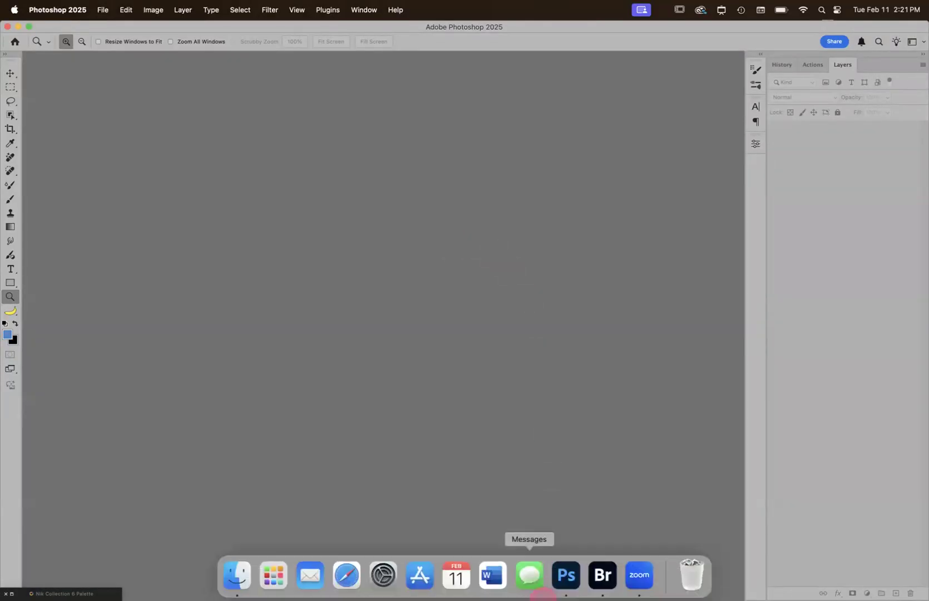
click(600, 575)
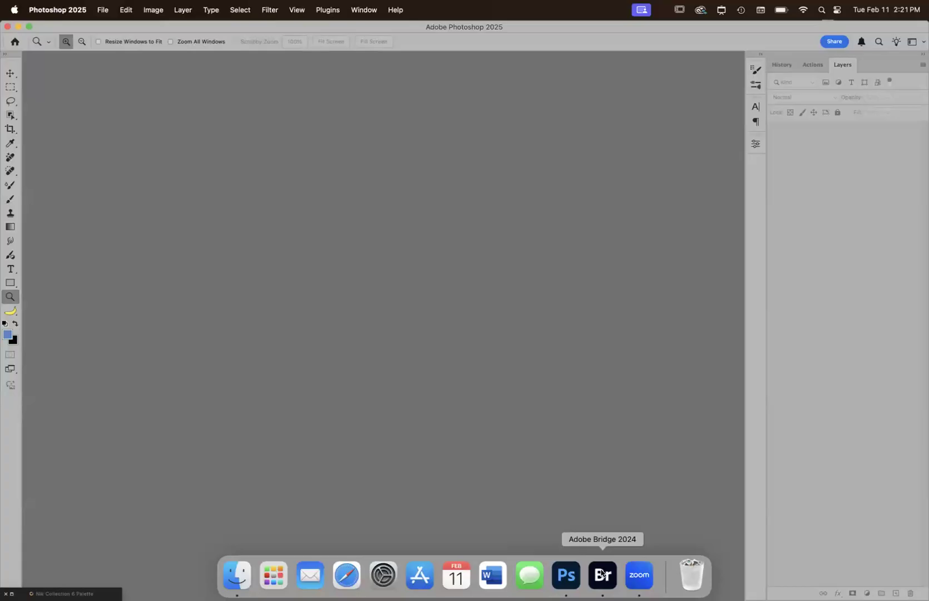
click(603, 574)
click(848, 436)
scroll(849, 438, down, 5)
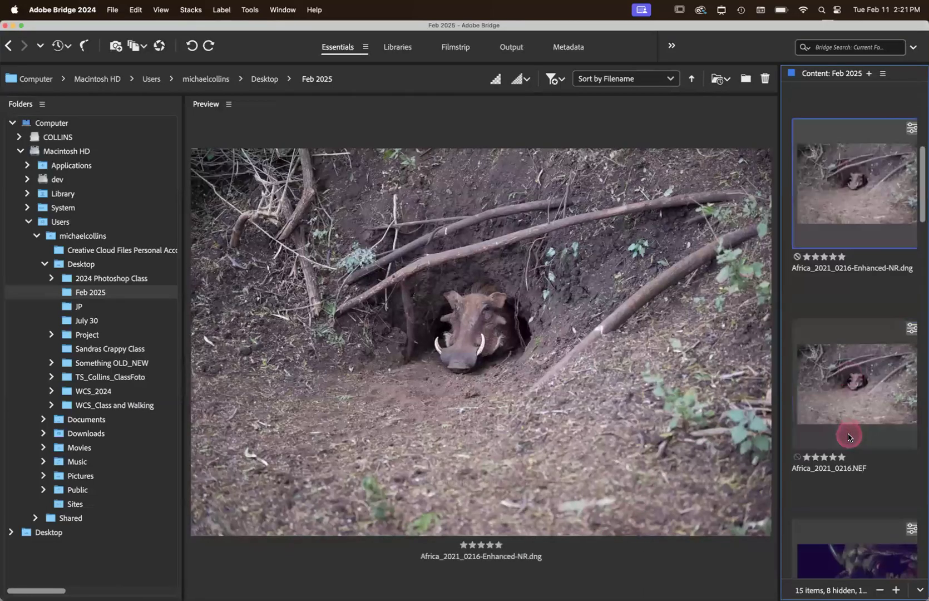
scroll(848, 438, down, 5)
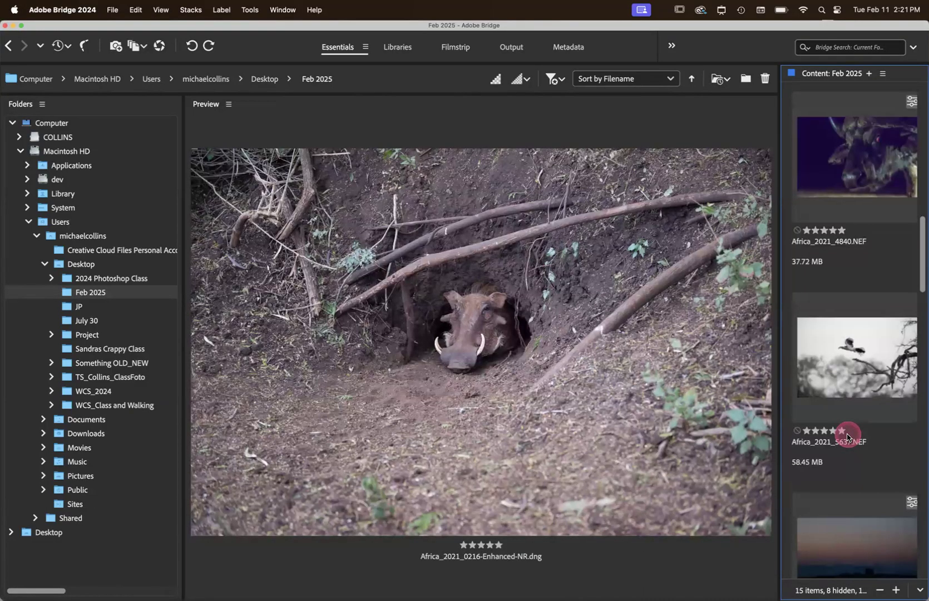
scroll(848, 437, down, 8)
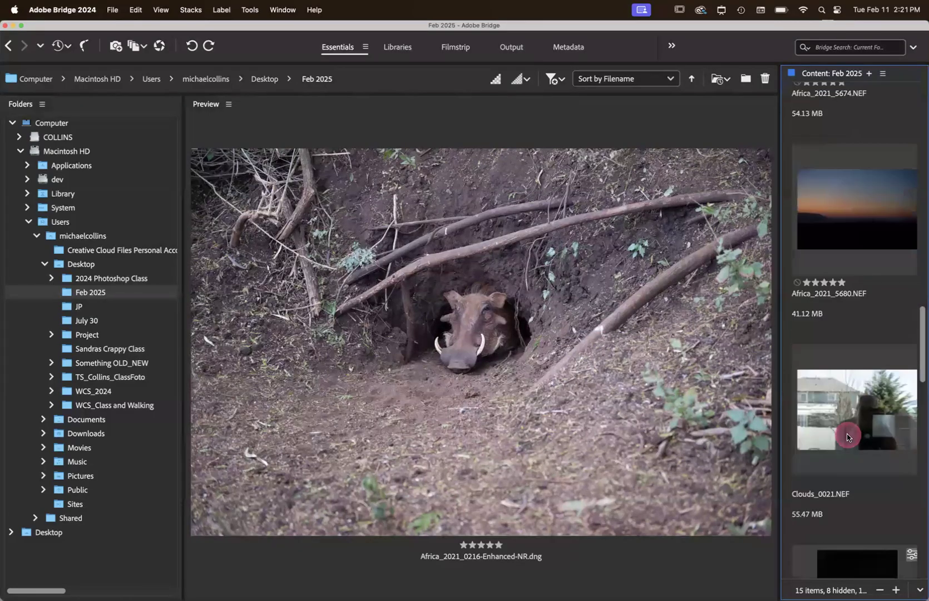
click(848, 435)
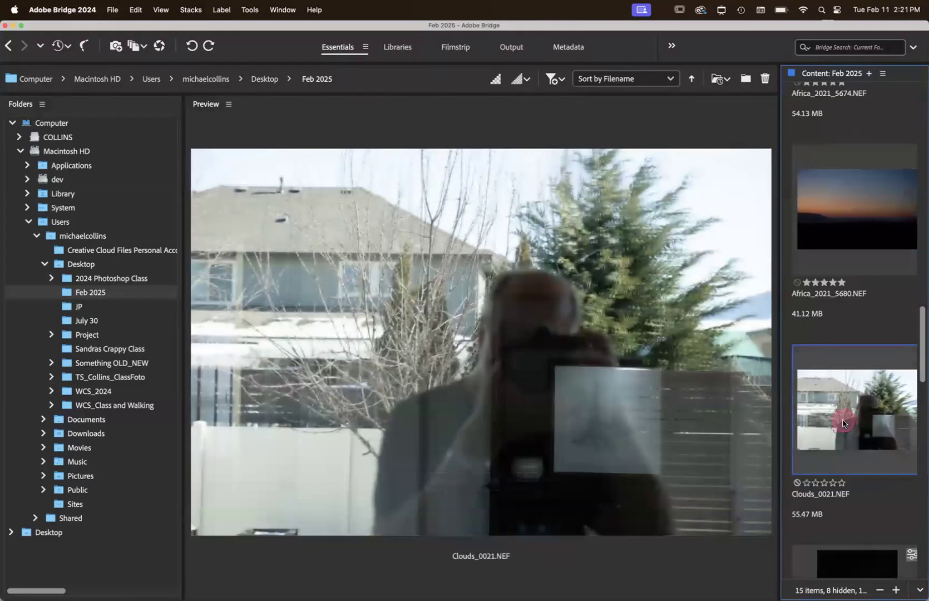
double_click(843, 422)
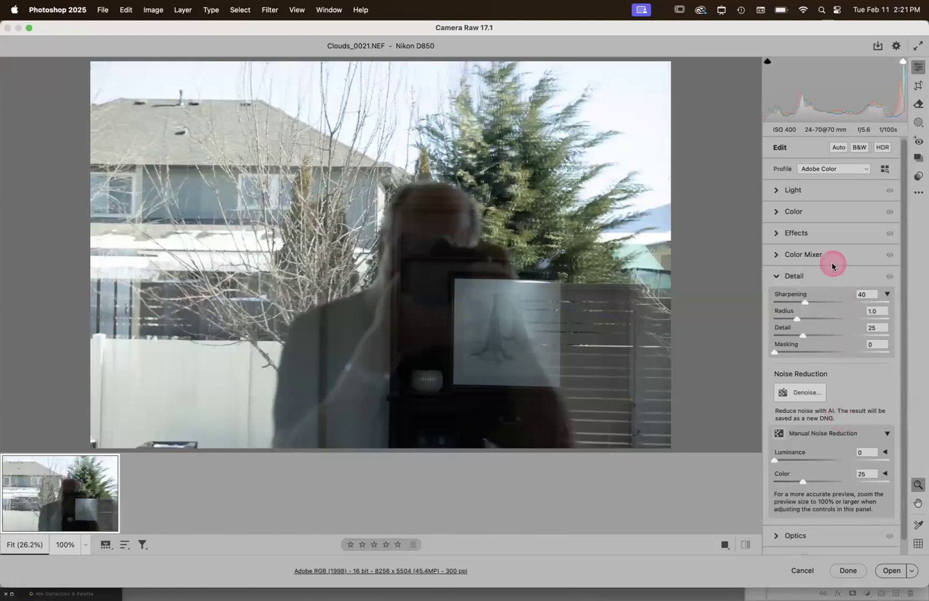
Step: Collapse the Detail settings and show the Remove tool's options for Clouds_0021.NEF, cancelling out of Camera Raw
click(779, 277)
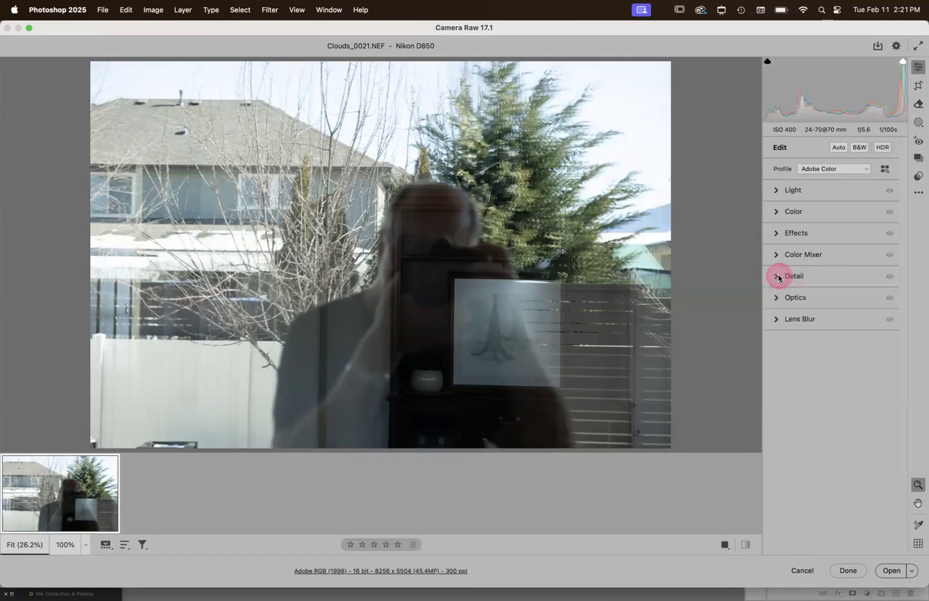
click(919, 104)
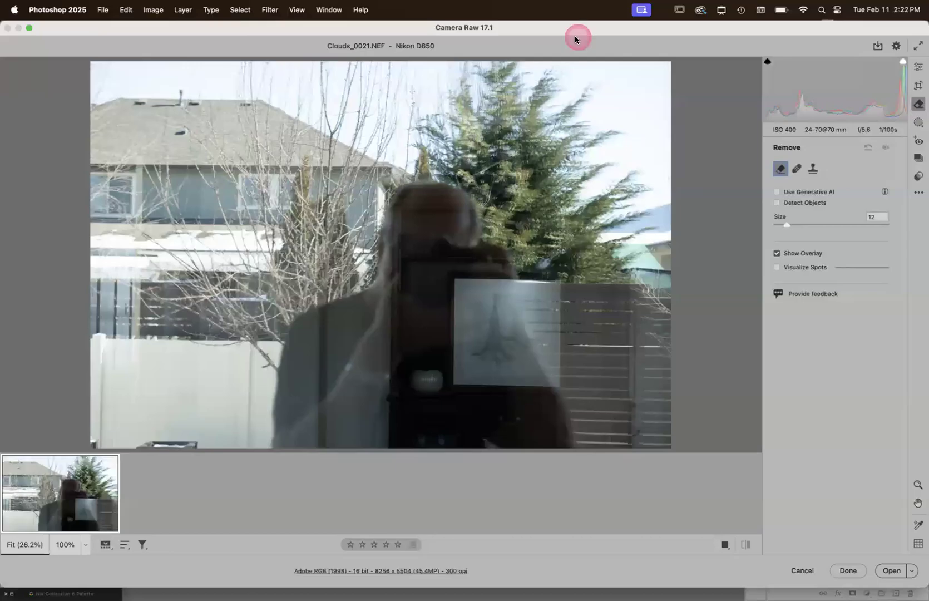
click(805, 571)
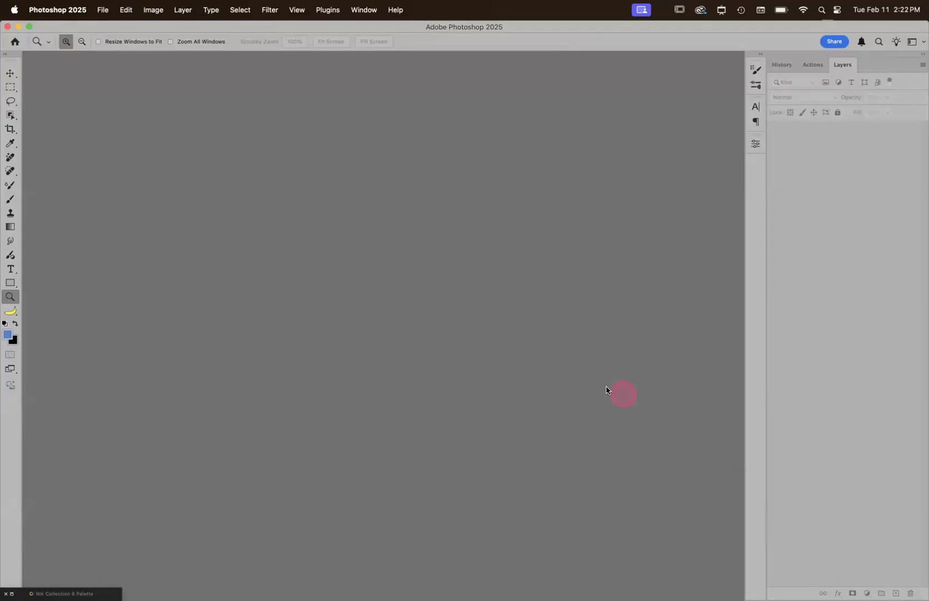
Step: Switch to Adobe Bridge and open the JPEG of the two people wearing conference badges in Photoshop
mouse_move(776, 593)
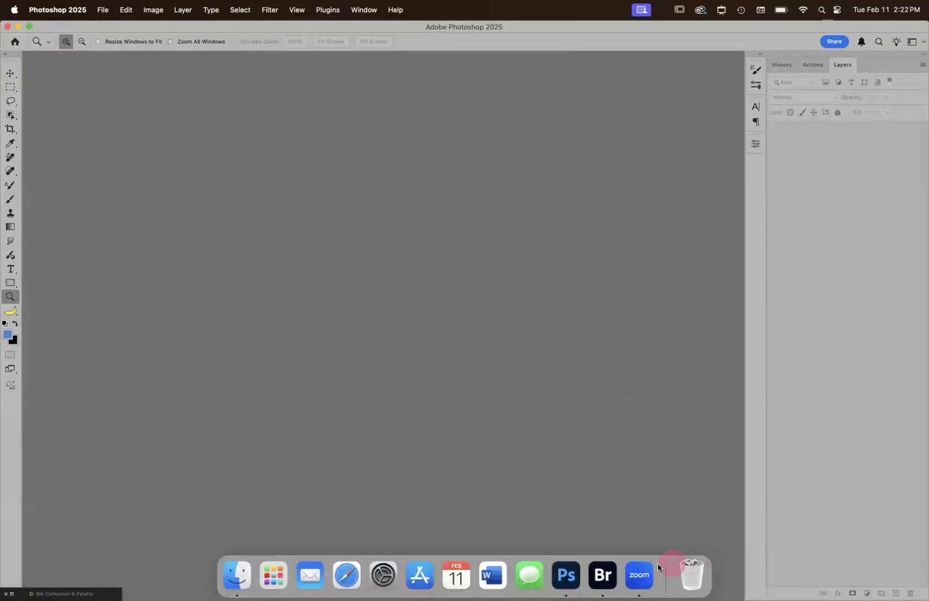
click(605, 581)
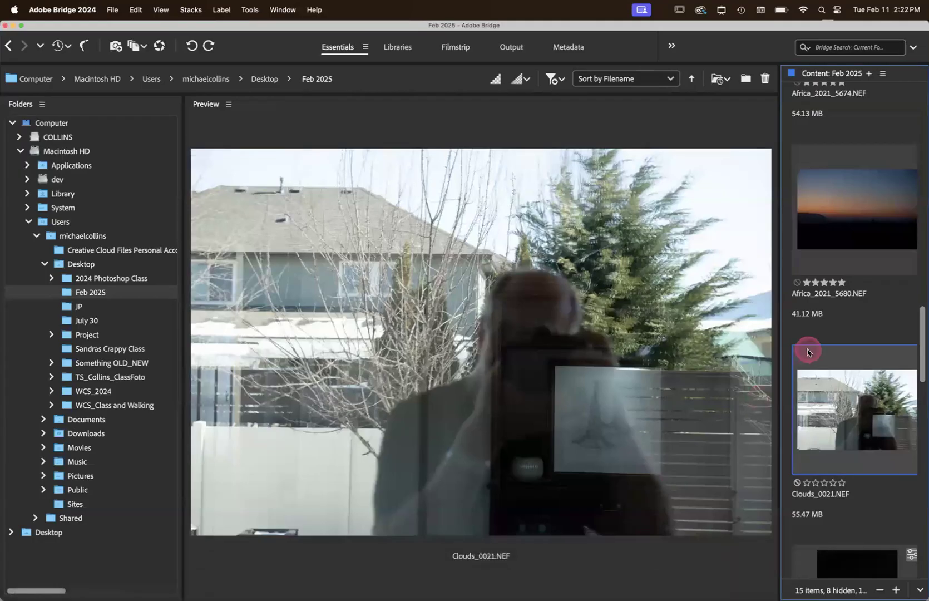
scroll(813, 351, up, 3)
scroll(813, 351, down, 10)
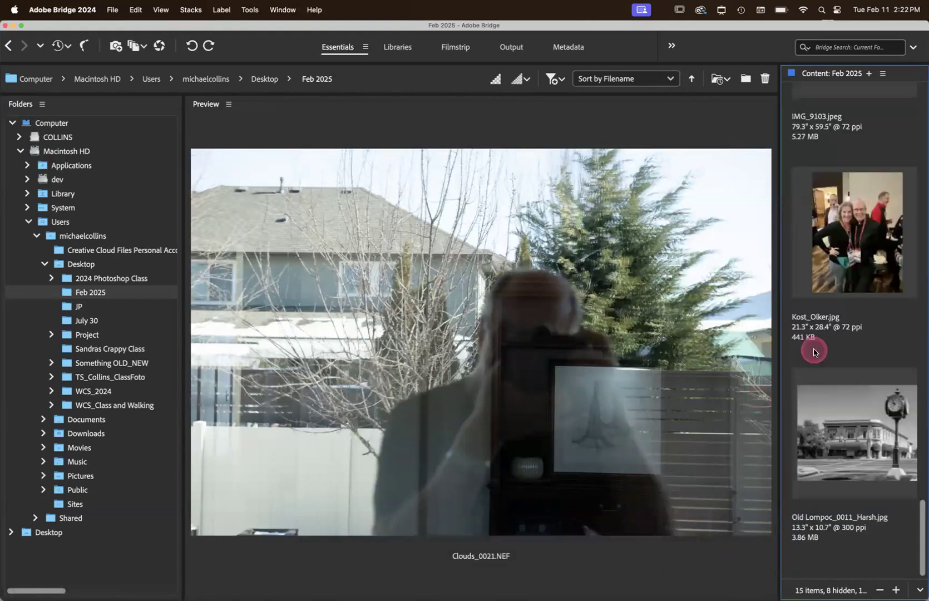
click(843, 262)
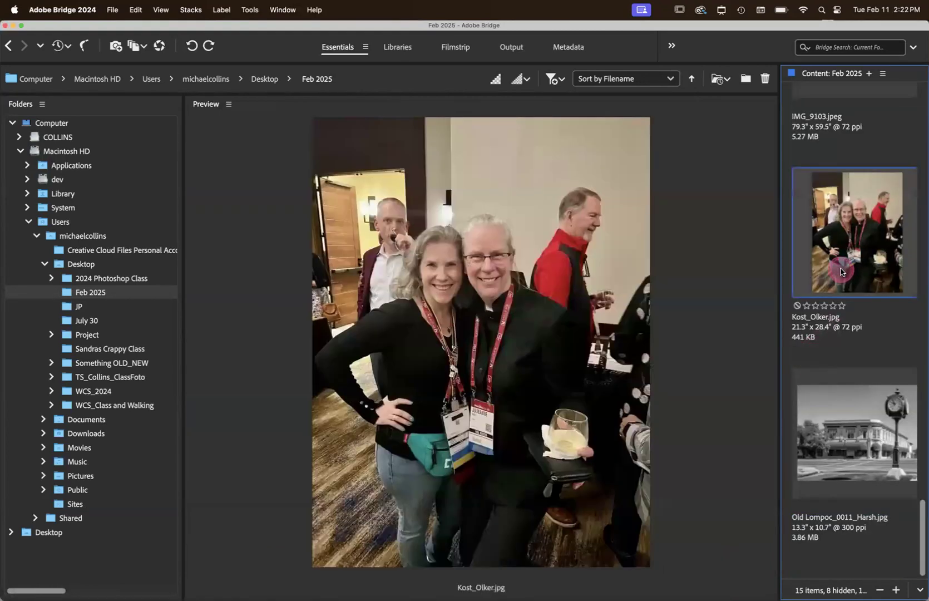
double_click(844, 256)
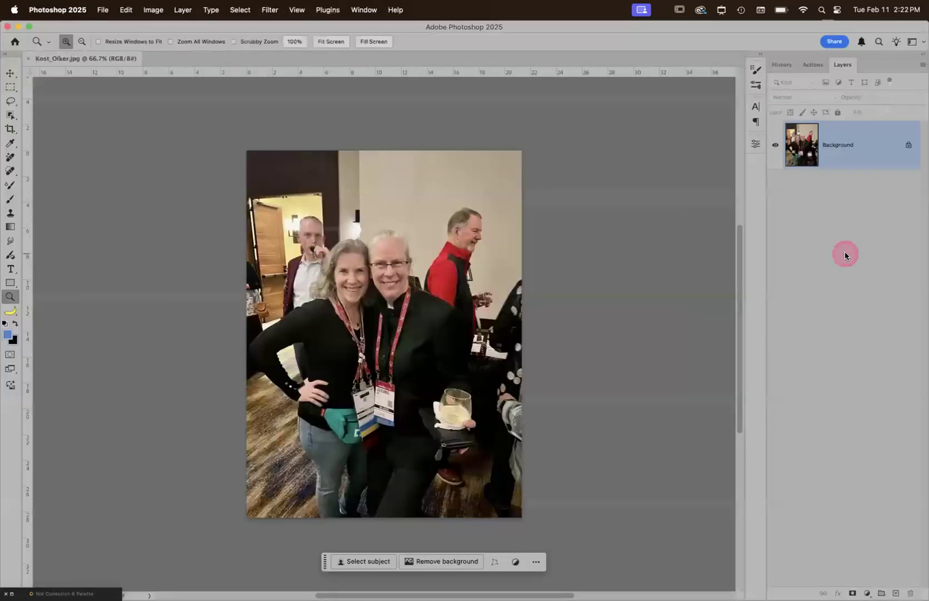
Step: Fit the photo to the window and examine the two conference badges up close
click(760, 252)
key(super+0)
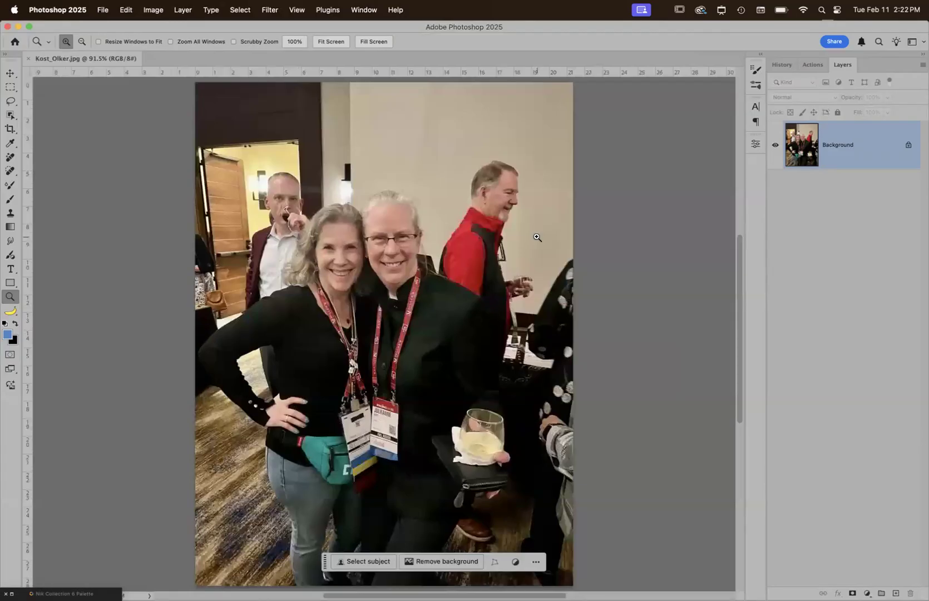
drag(355, 376, 416, 467)
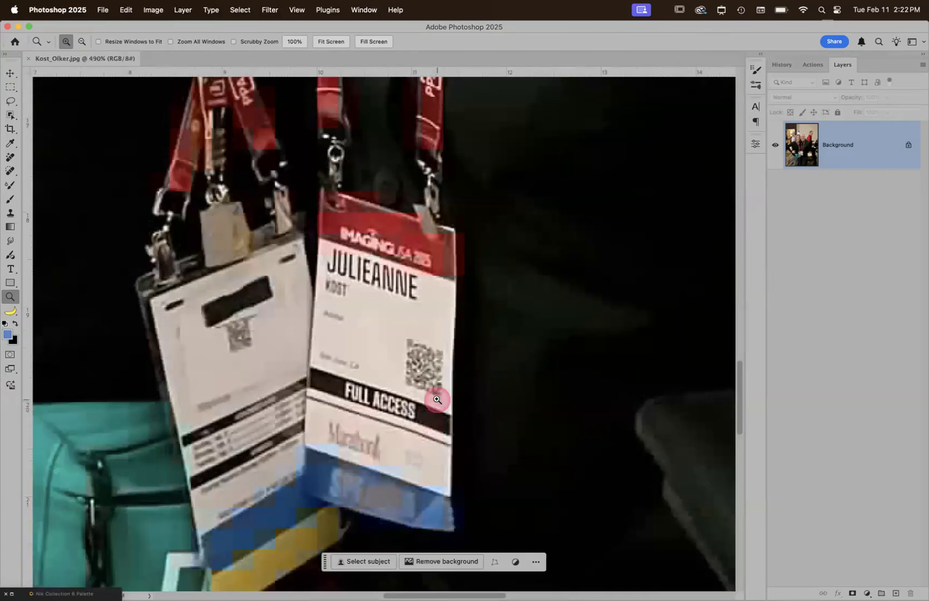
key(super+0)
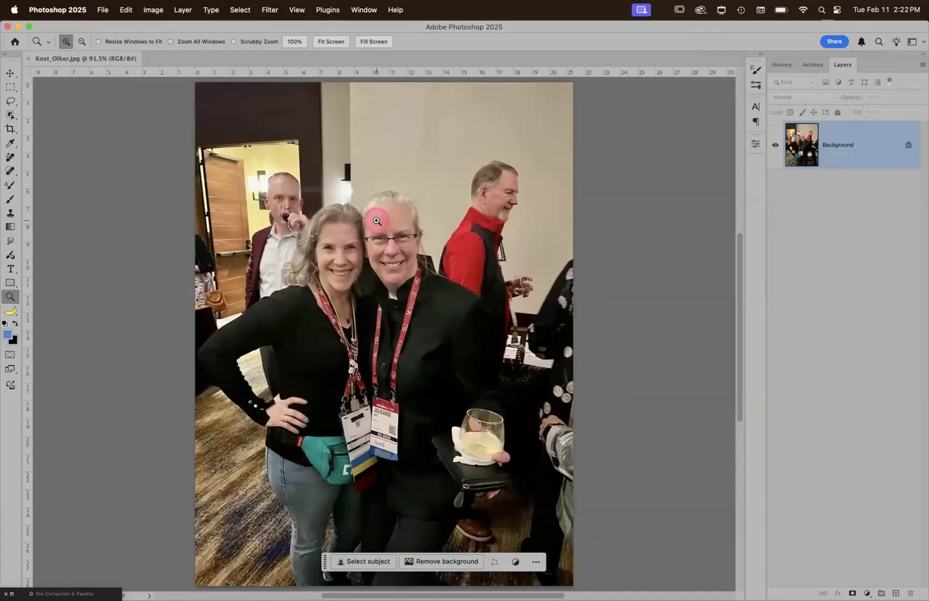
Step: Use the Remove tool's Find distractions option to detect the background people, with generative AI off
key(j)
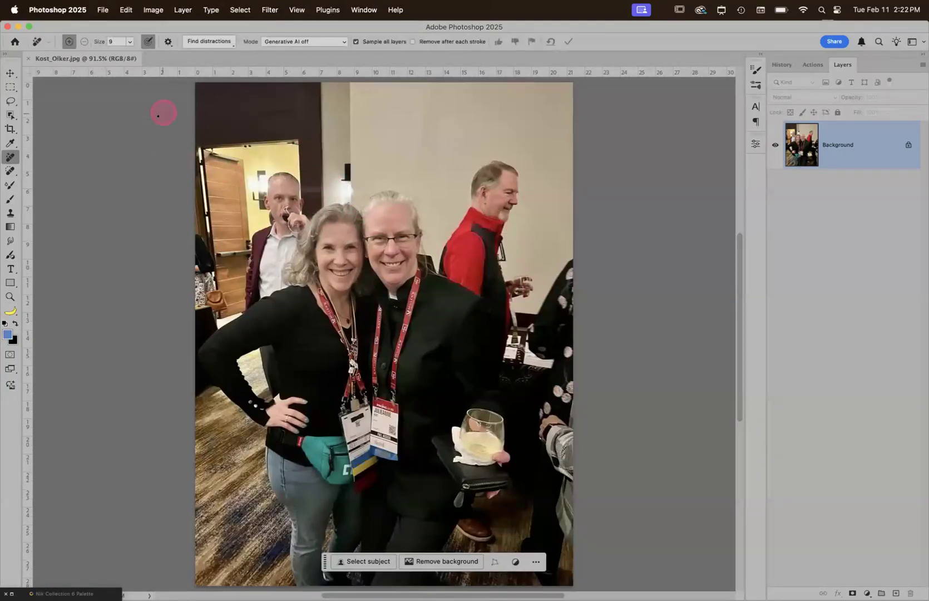
click(222, 42)
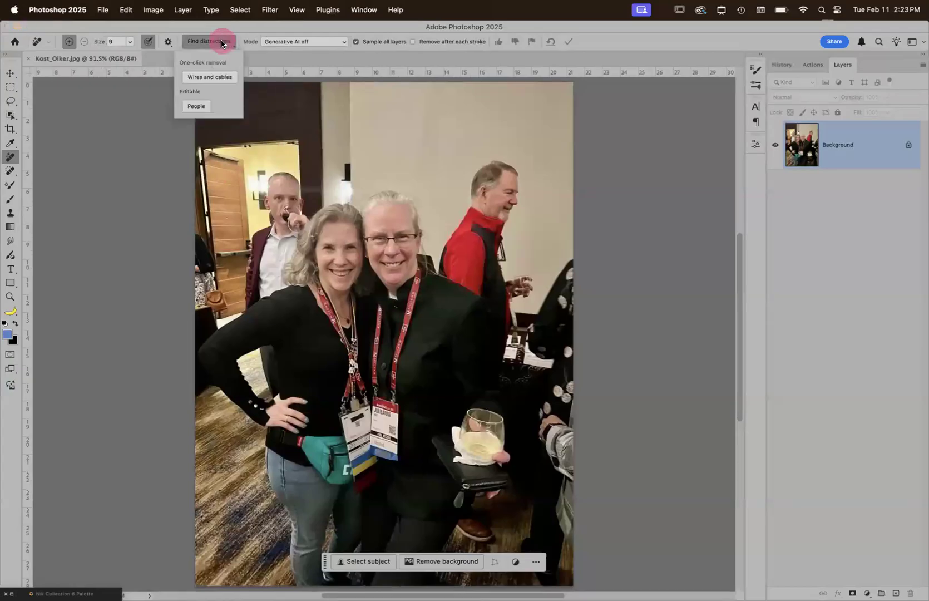
click(205, 78)
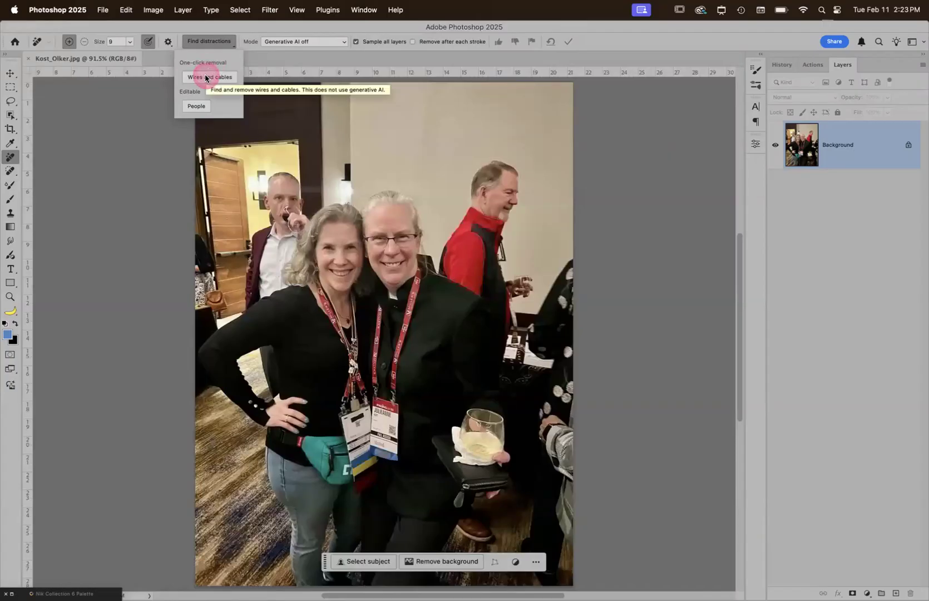
click(195, 106)
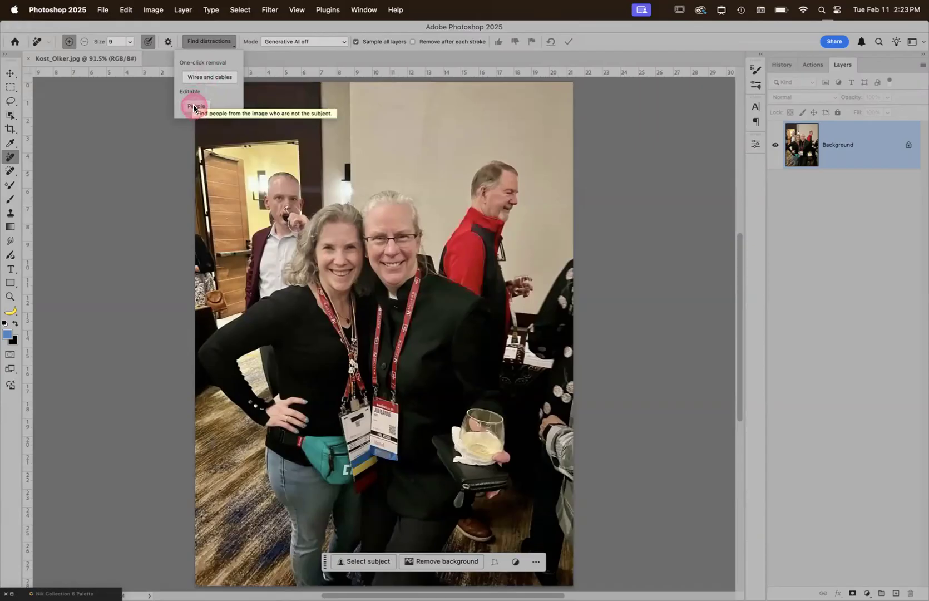
click(194, 106)
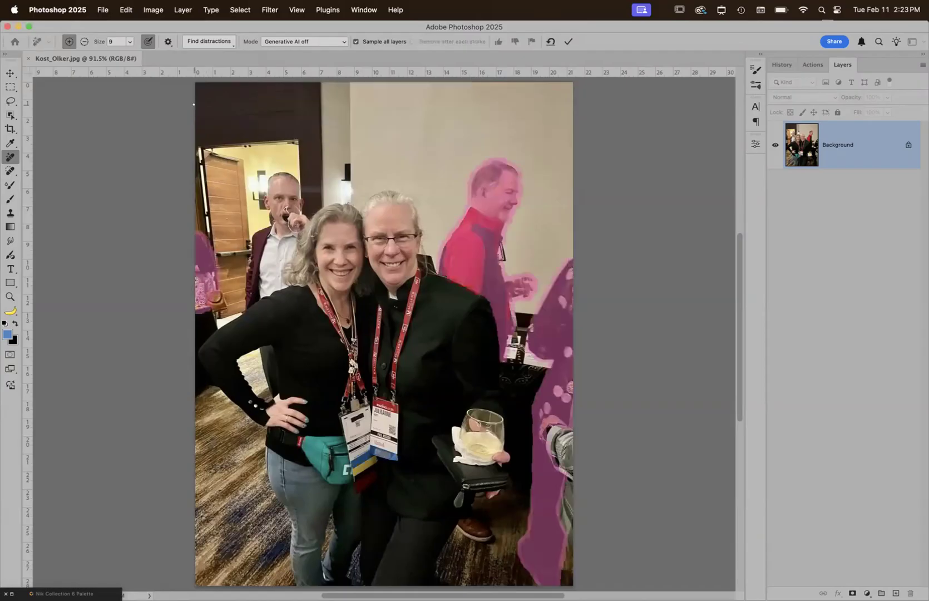
Step: Enlarge the Remove brush to 70, add the drinking man to the marked area, and remove all marked people
drag(312, 207, 277, 273)
key(bracketright)
key(bracketright)
key(bracketright)
mouse_move(296, 207)
mouse_down()
mouse_move(286, 283)
mouse_move(247, 304)
mouse_move(263, 236)
mouse_move(255, 240)
mouse_move(272, 220)
mouse_move(279, 177)
mouse_move(304, 196)
mouse_move(298, 212)
mouse_move(308, 226)
mouse_move(317, 297)
mouse_move(309, 314)
mouse_up()
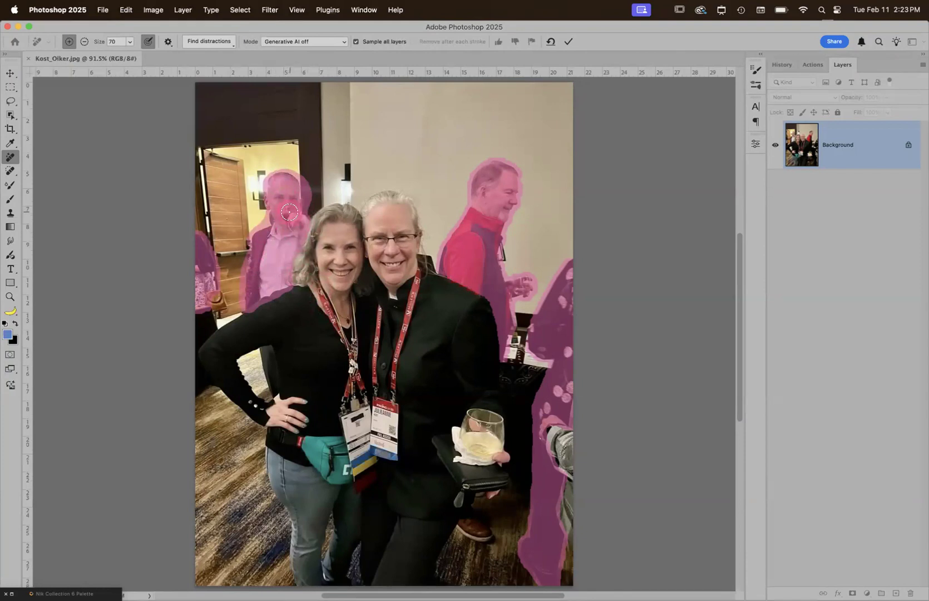
click(569, 41)
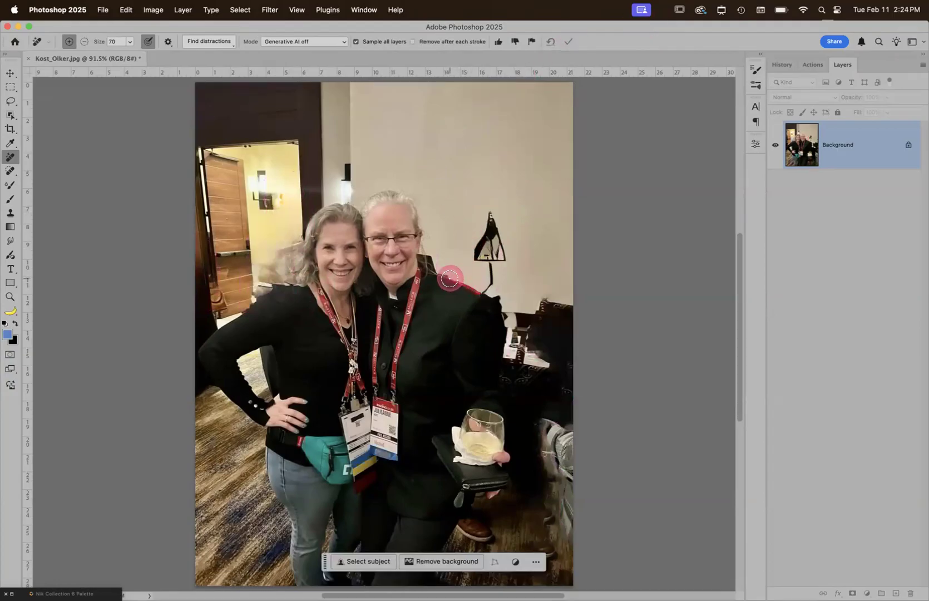
Step: Remove the red remnant on the shoulder of the person in glasses and the black lamp-like shape on the wall
drag(449, 280, 475, 289)
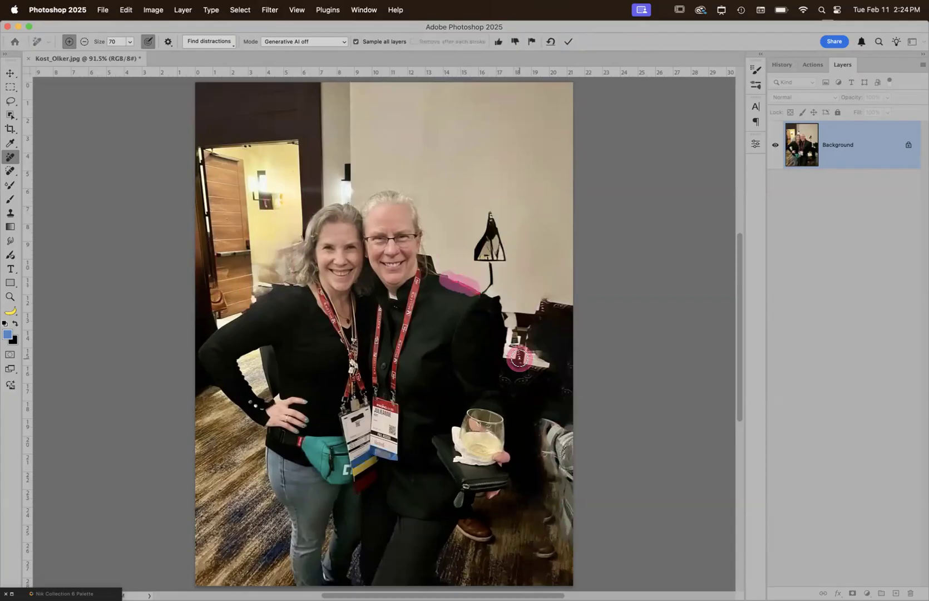
key(Return)
mouse_move(492, 215)
mouse_down()
mouse_move(476, 260)
mouse_move(482, 288)
mouse_move(502, 267)
mouse_move(491, 219)
mouse_up()
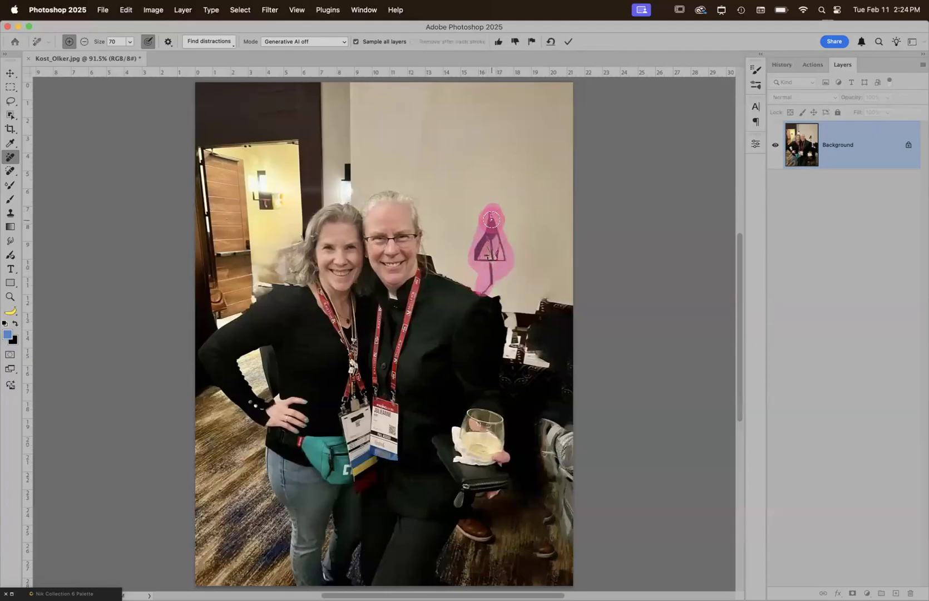
key(Return)
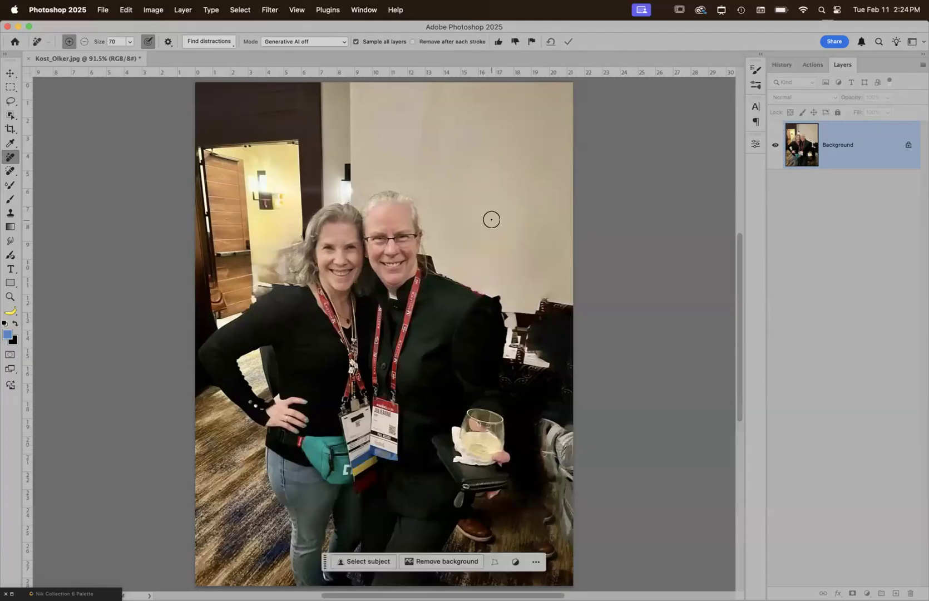
Step: Remove the small remnant at the shoulder's edge and the stray brown shoe on the carpet
click(478, 290)
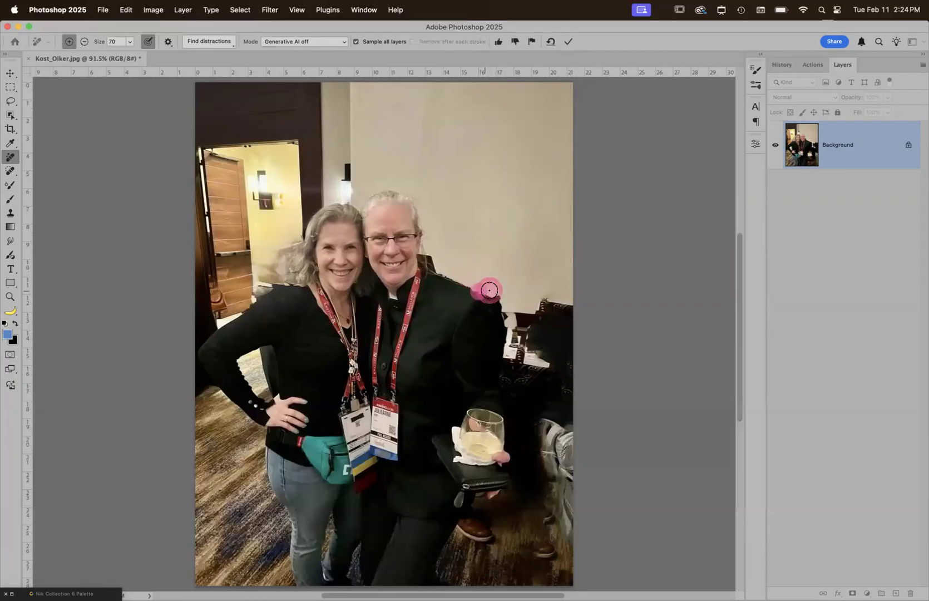
click(621, 174)
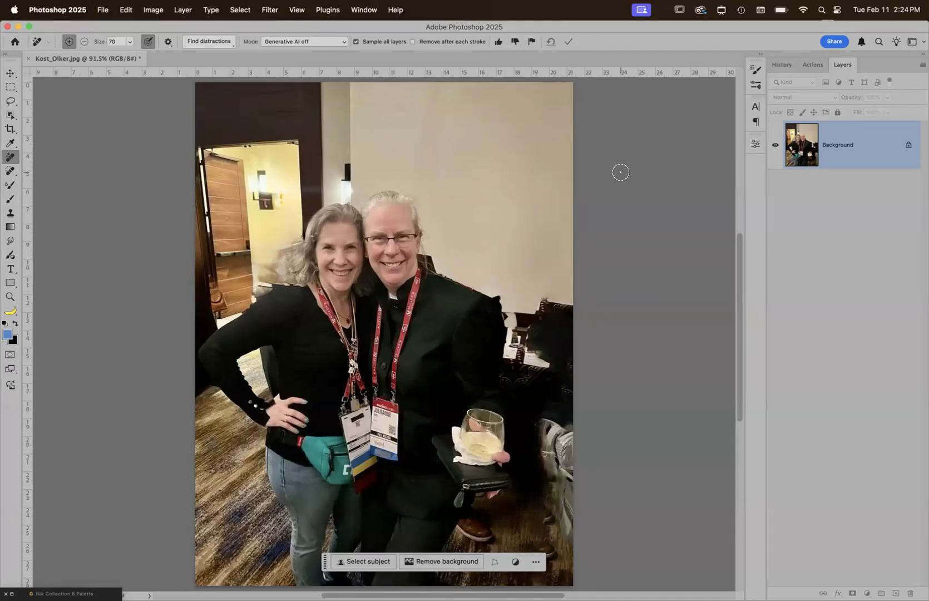
mouse_move(453, 520)
mouse_down()
mouse_move(483, 537)
mouse_move(493, 520)
mouse_move(473, 506)
mouse_move(459, 515)
mouse_up()
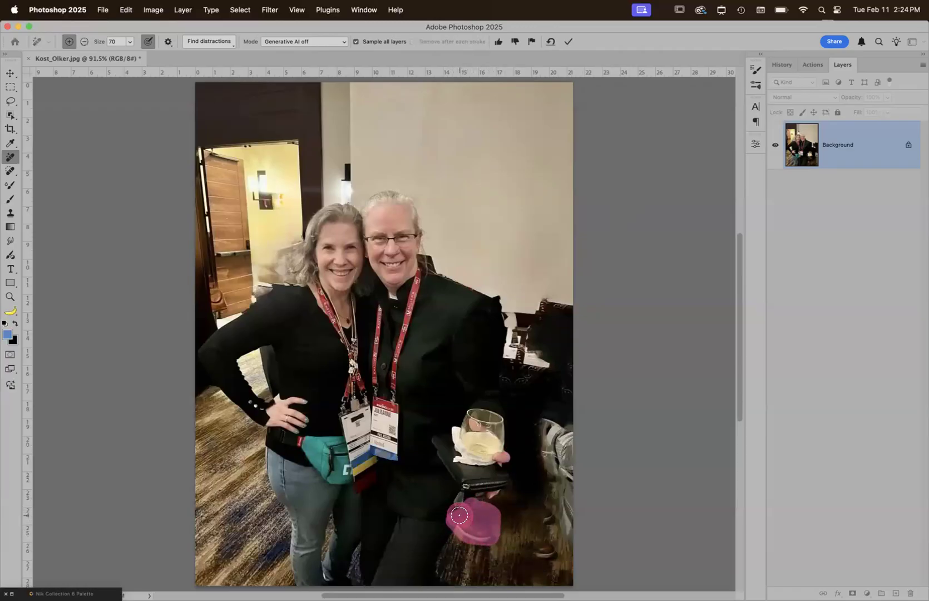
key(Return)
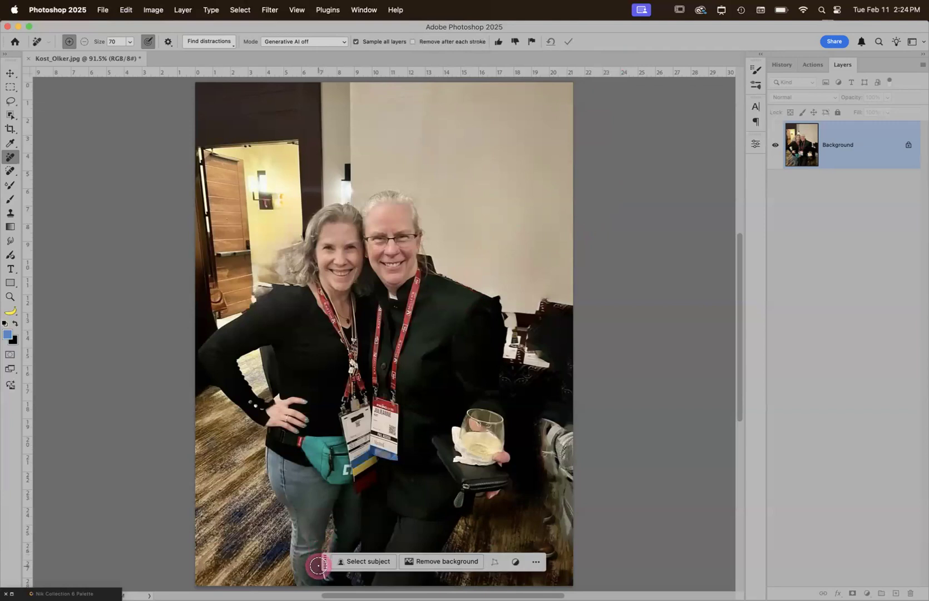
Step: Move the contextual task bar above the photo and pin its position
drag(323, 565, 434, 57)
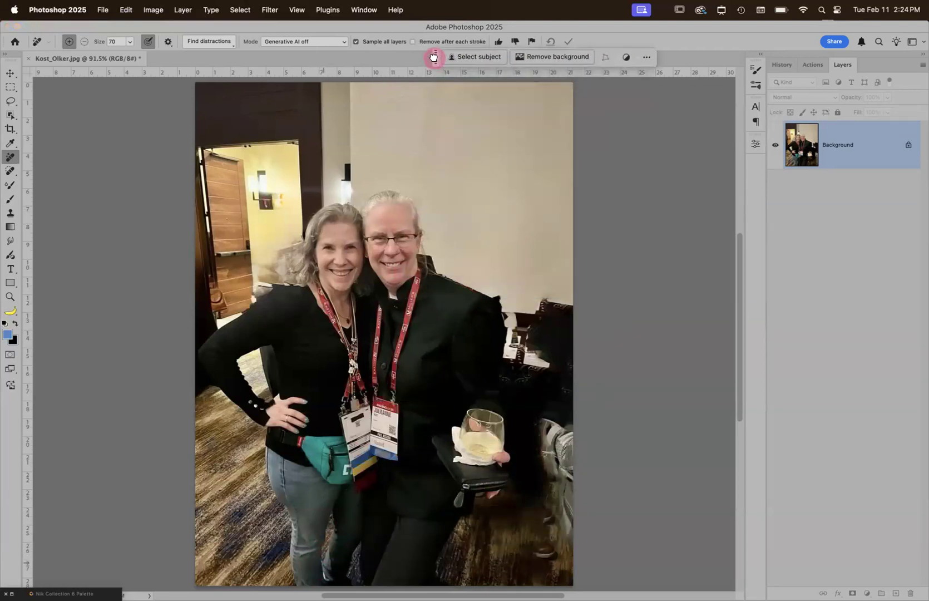
click(647, 57)
click(668, 108)
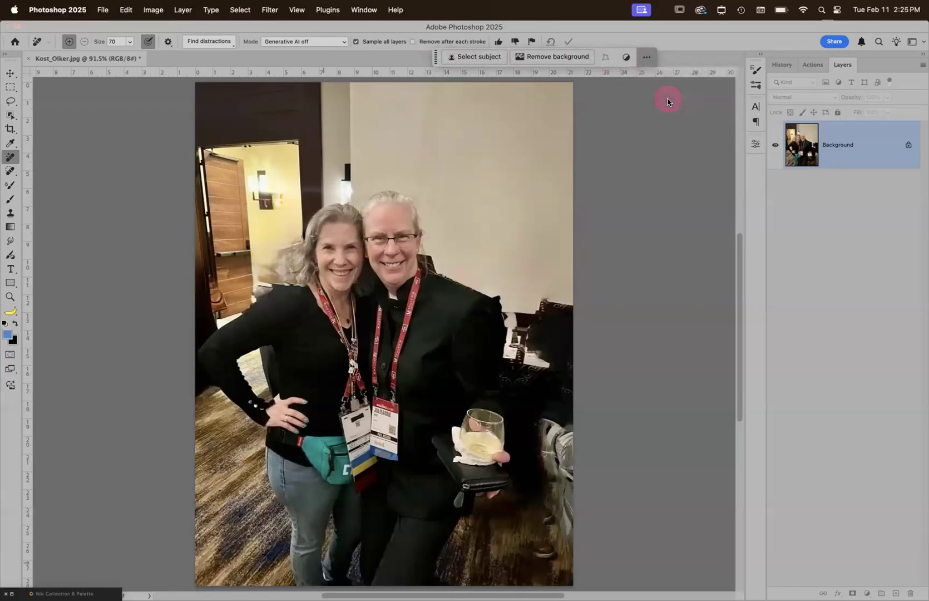
click(647, 57)
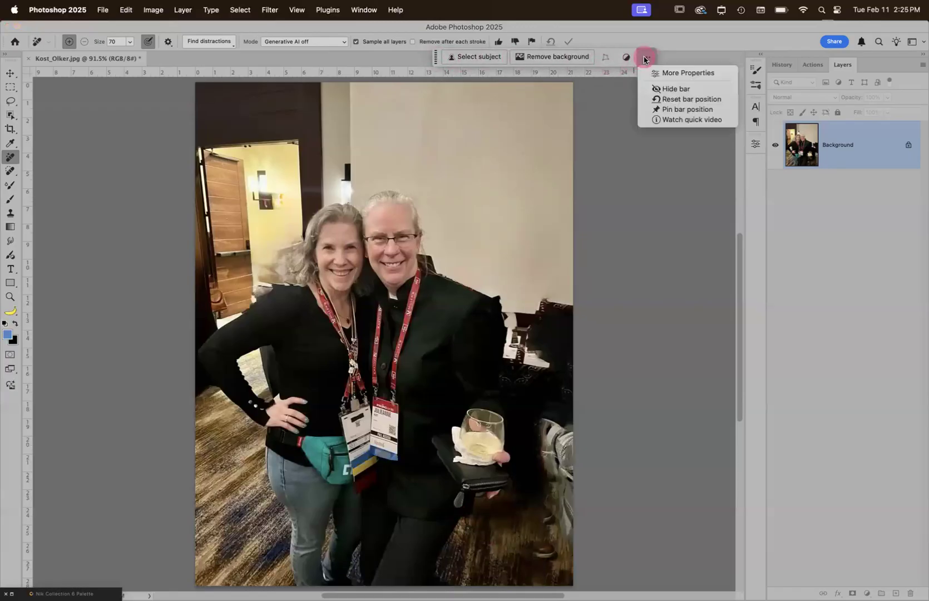
click(677, 110)
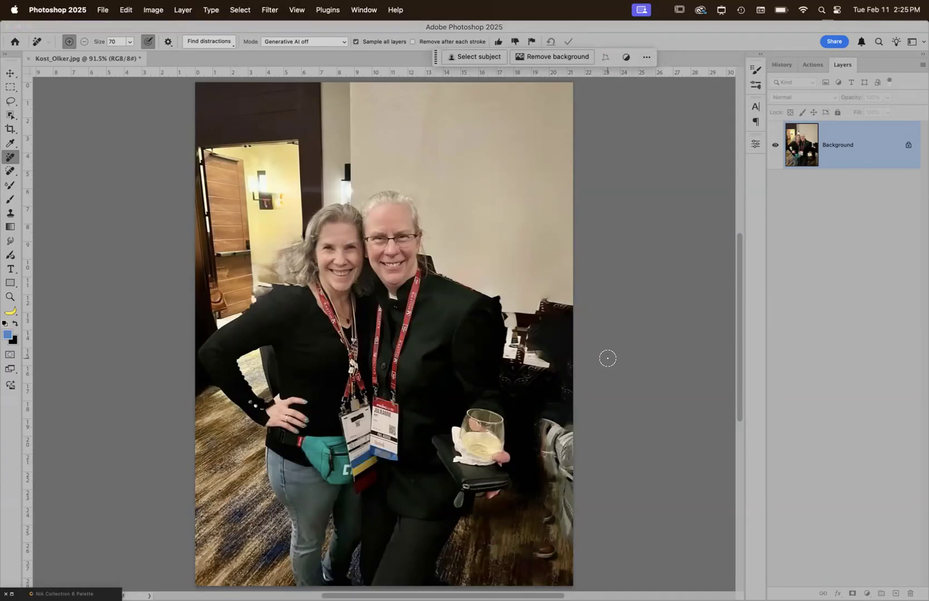
Step: Clean up the rough shoulder edge beside the wall and remove the shirt remnants next to the curly-haired woman's hair
drag(567, 320, 499, 299)
drag(467, 398, 465, 400)
mouse_move(253, 281)
mouse_down()
mouse_move(285, 247)
mouse_move(276, 253)
mouse_move(287, 241)
mouse_move(277, 240)
mouse_move(289, 238)
mouse_move(287, 251)
mouse_move(291, 243)
mouse_move(266, 261)
mouse_up()
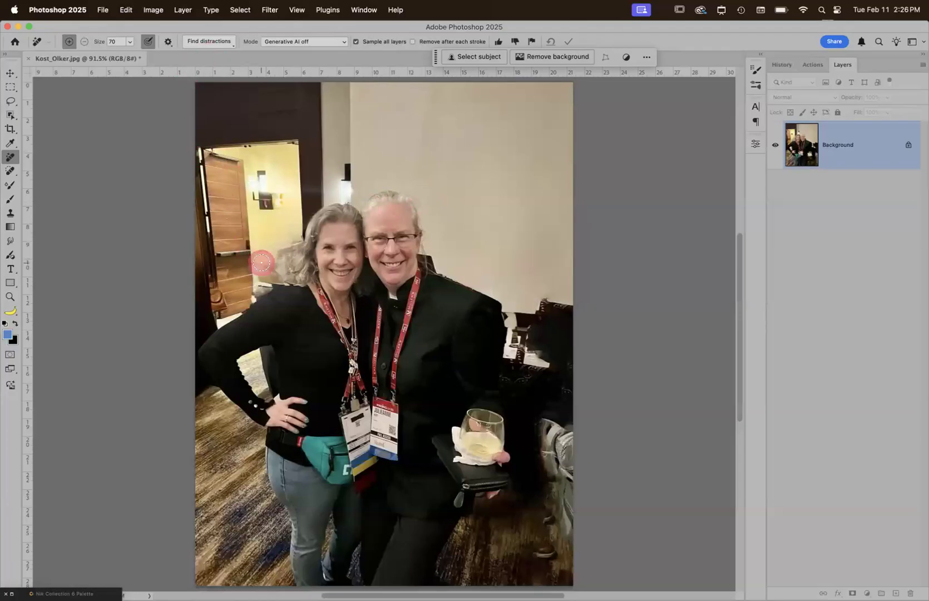
mouse_move(287, 250)
mouse_down()
mouse_move(259, 286)
mouse_move(282, 276)
mouse_move(253, 269)
mouse_up()
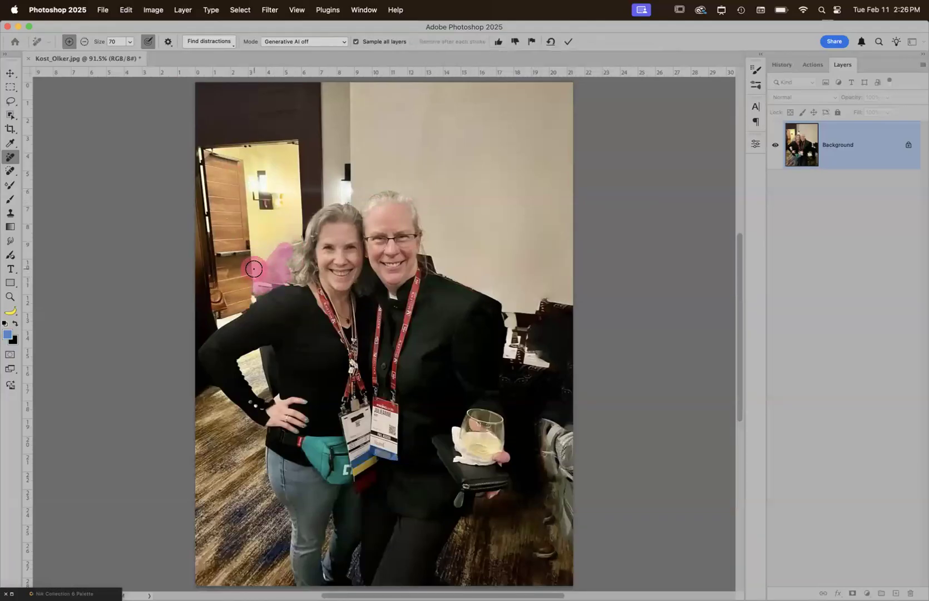
key(Return)
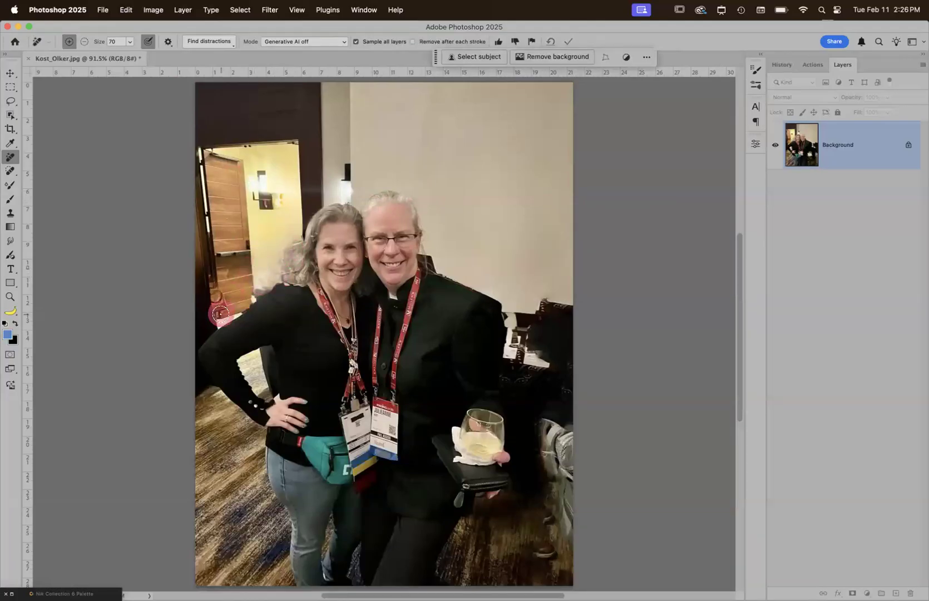
mouse_move(303, 252)
mouse_down()
mouse_move(299, 241)
mouse_move(262, 285)
mouse_move(294, 245)
mouse_move(279, 265)
mouse_up()
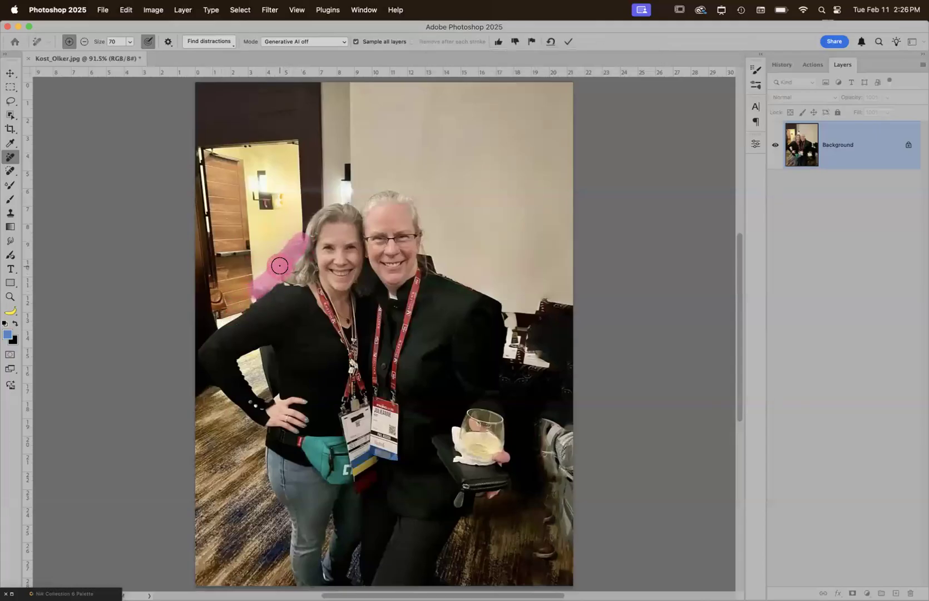
key(Return)
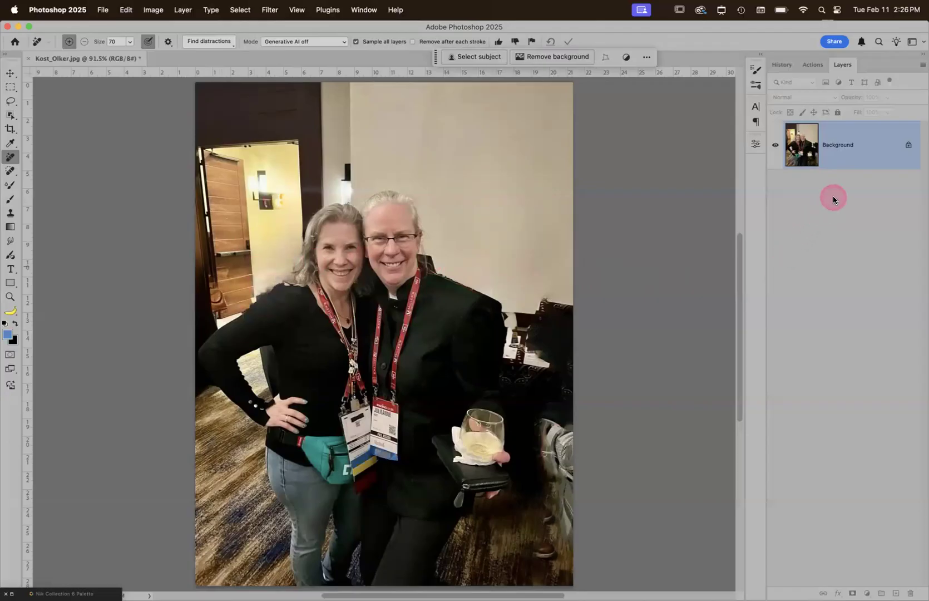
Step: Compare the Open history state with the latest Remove Tool state, examining the curly-haired woman's hair at 475%
click(783, 65)
click(824, 105)
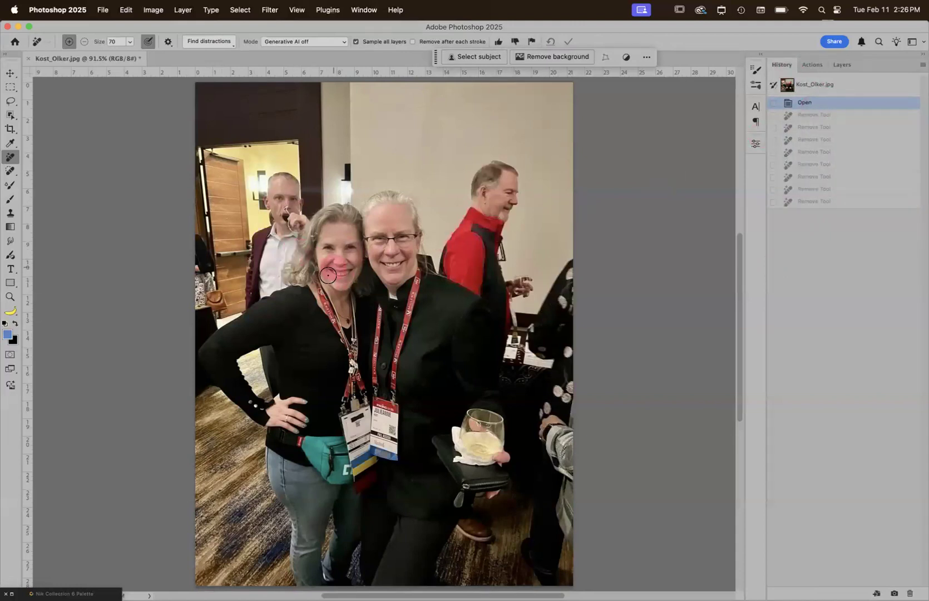
key(z)
drag(270, 217, 352, 313)
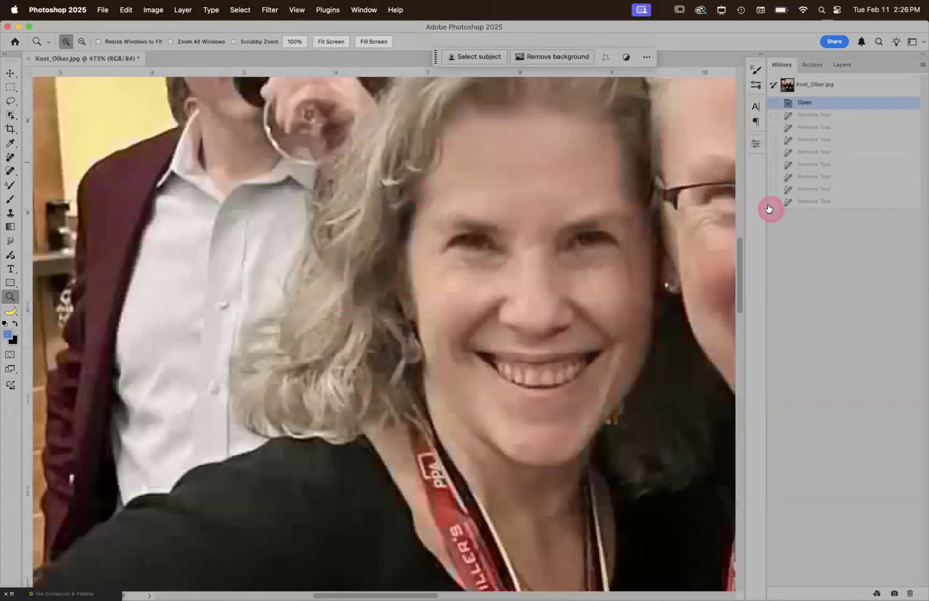
click(828, 207)
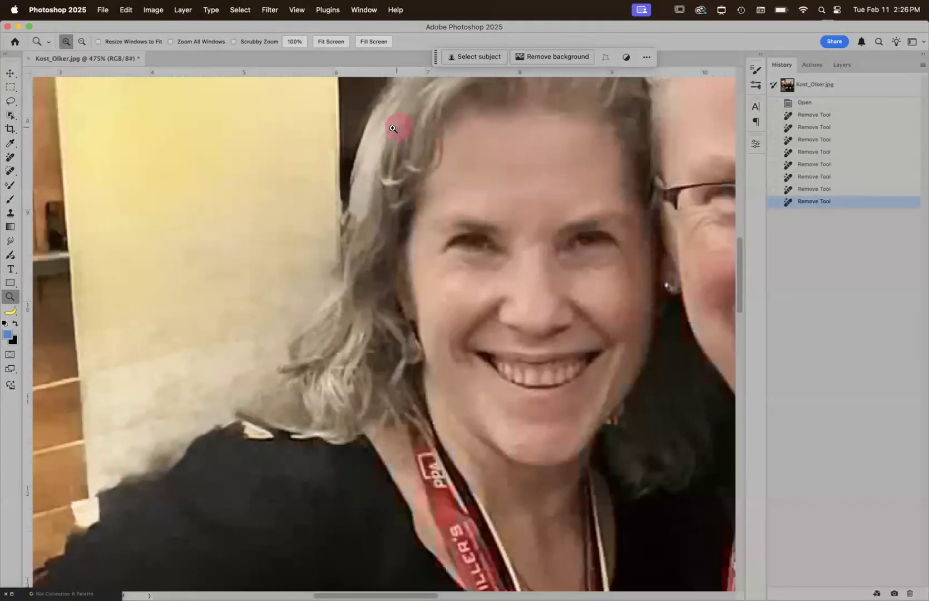
key(super+0)
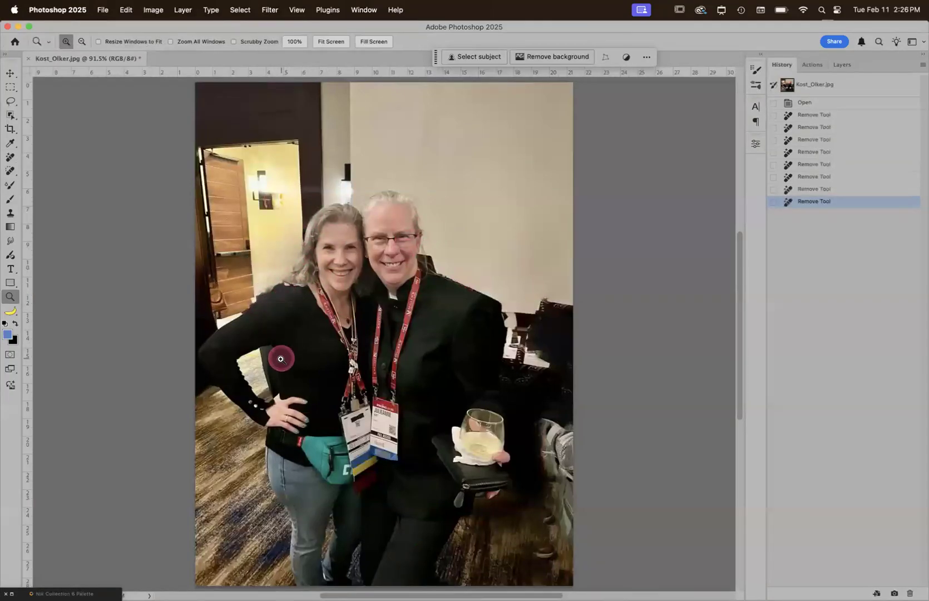
Step: Clean up the remaining rough patches along the curly-haired woman's shoulder edge beside the doorway with the Remove tool
drag(277, 285, 268, 291)
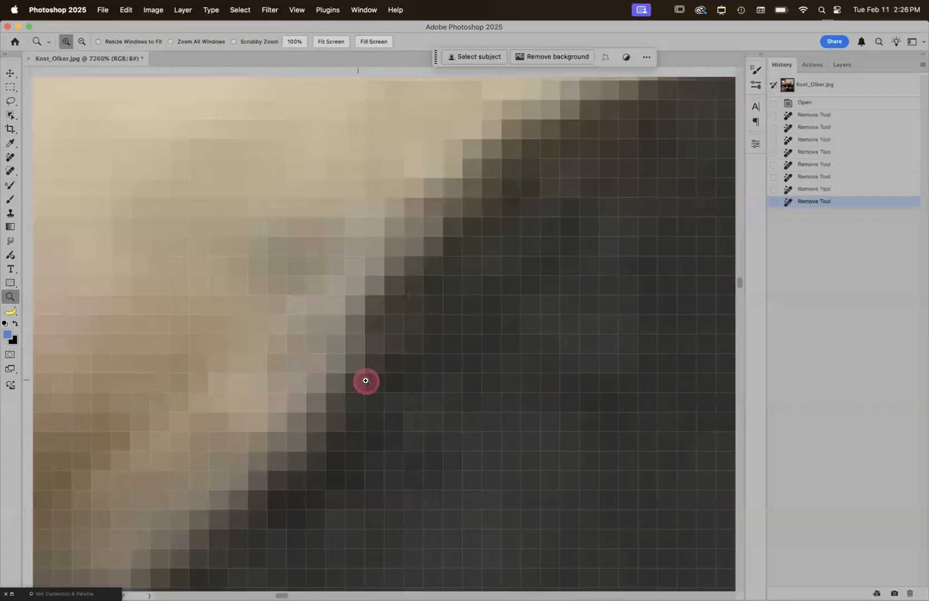
key(super+0)
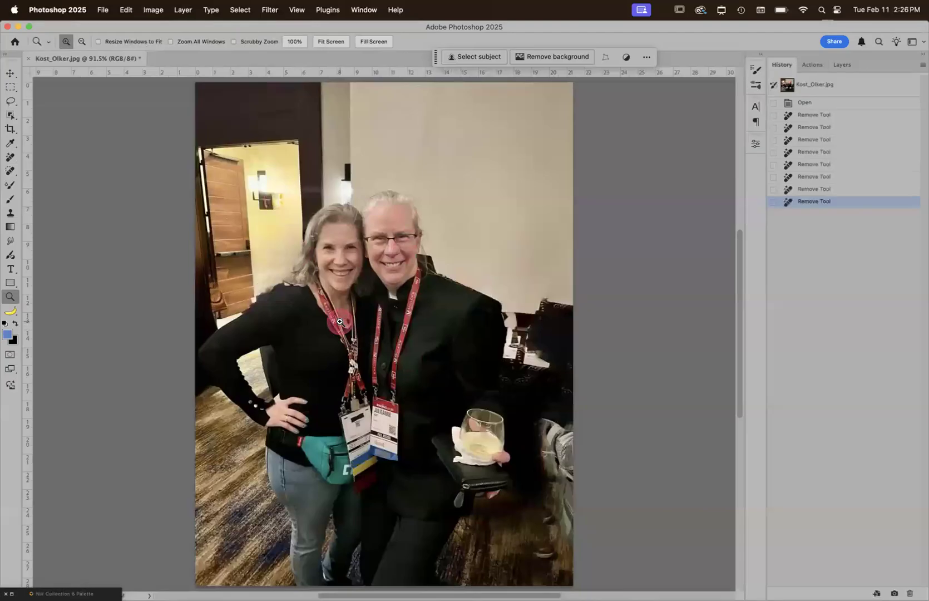
key(j)
drag(286, 282, 260, 296)
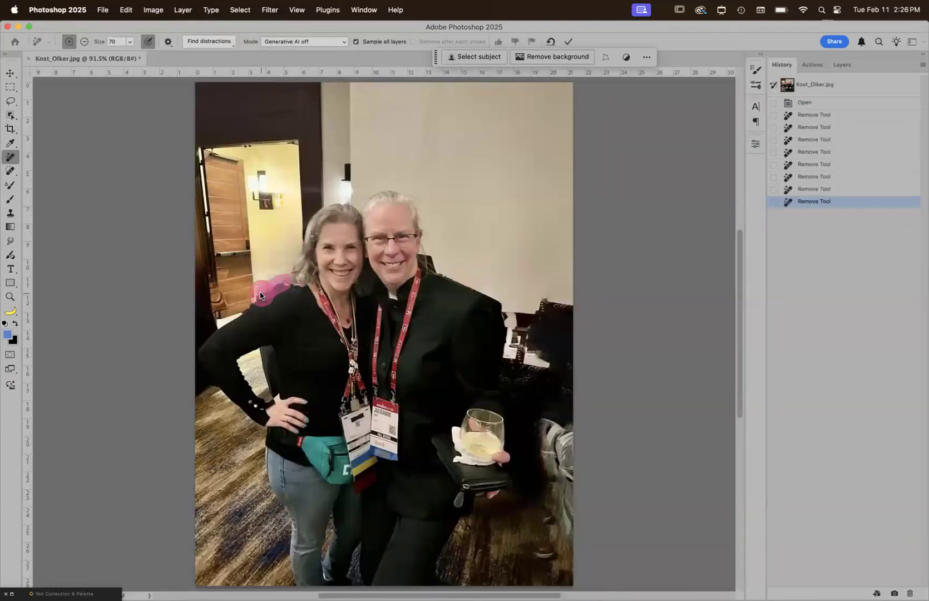
key(Return)
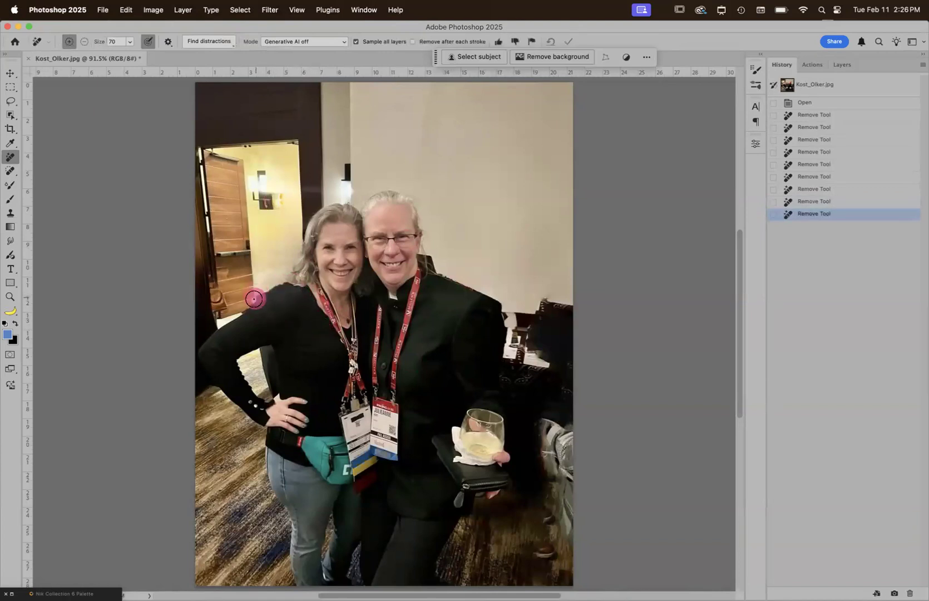
click(254, 299)
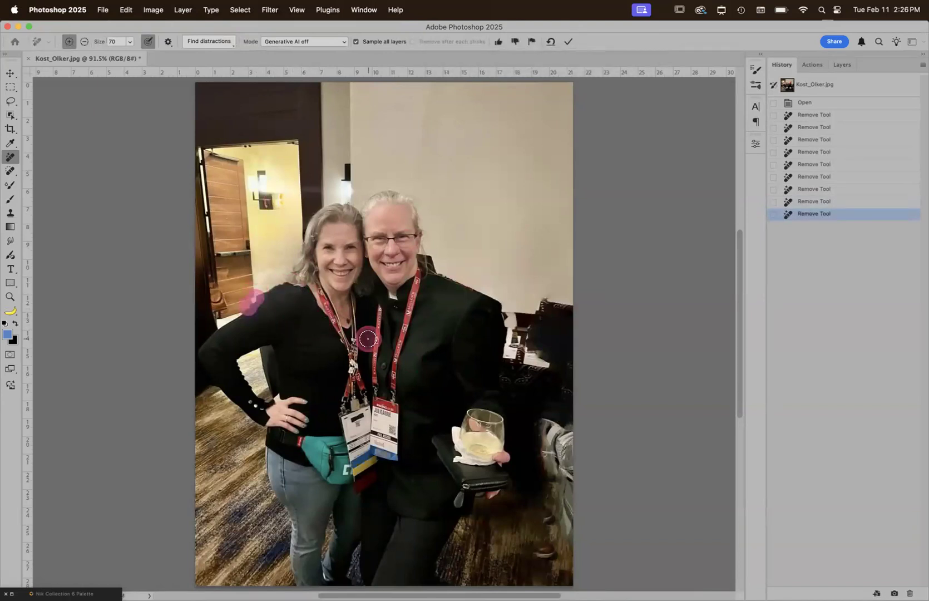
key(Return)
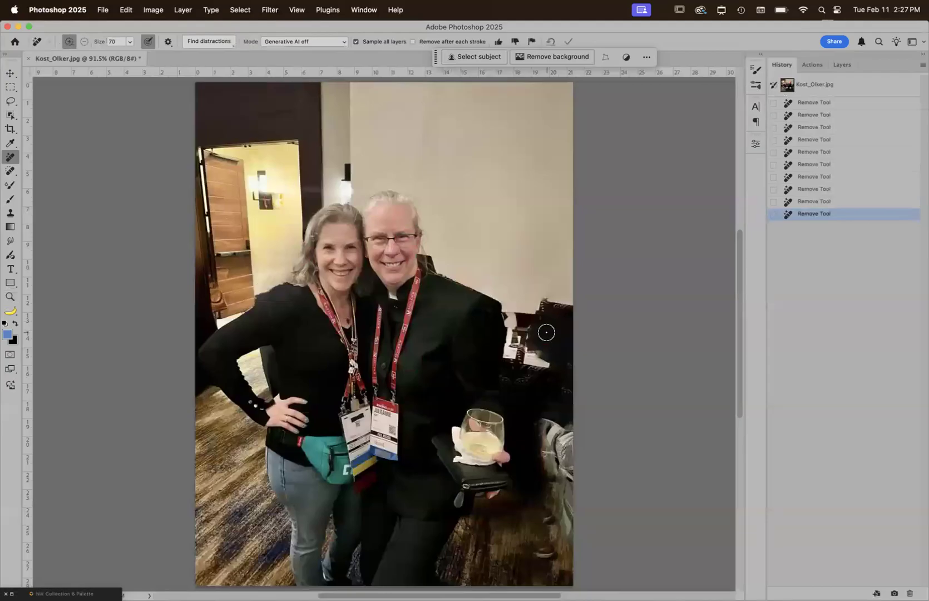
Step: Try a 20 by 16 in ratio crop tightened around the two women, trimming the background chairs
key(c)
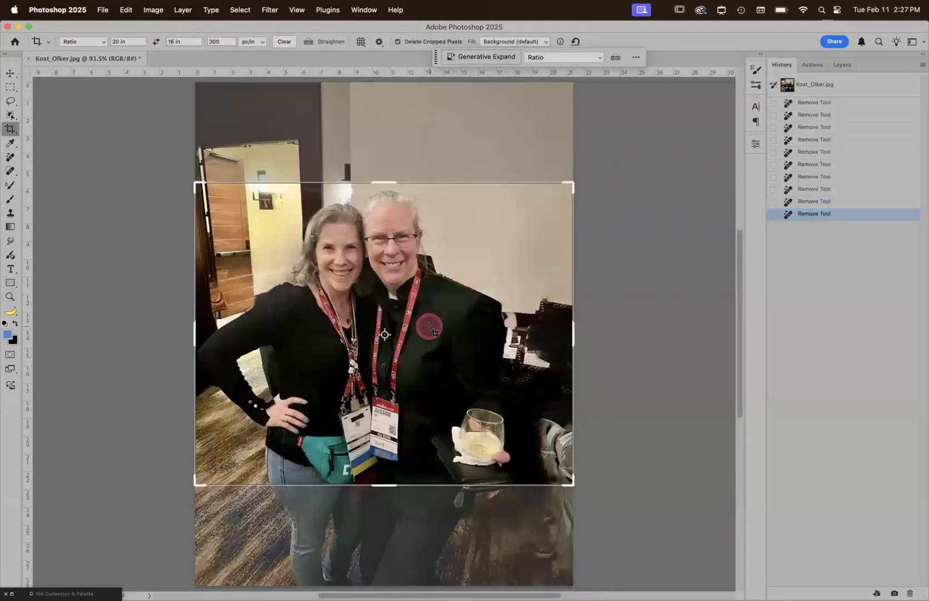
scroll(434, 331, down, 2)
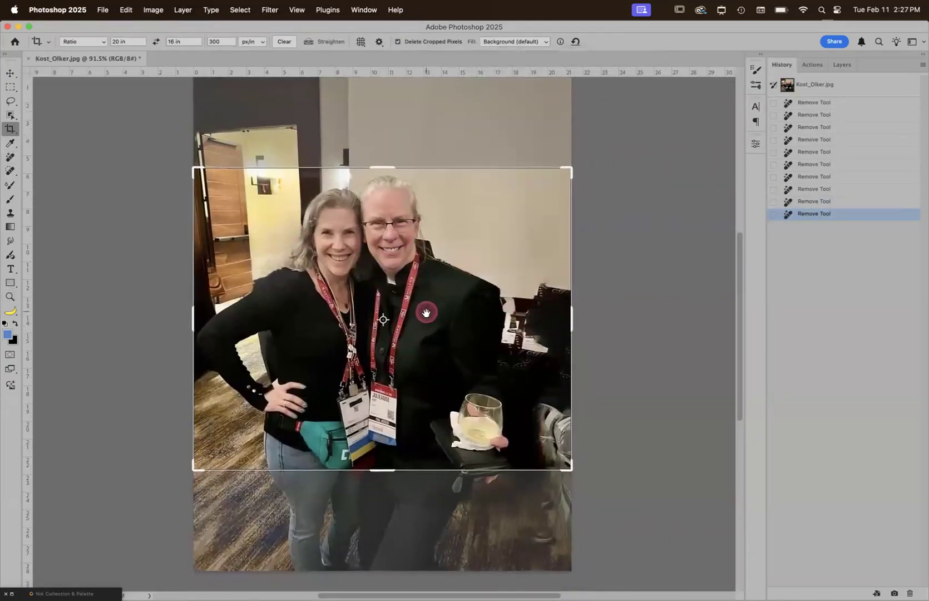
drag(429, 320, 430, 344)
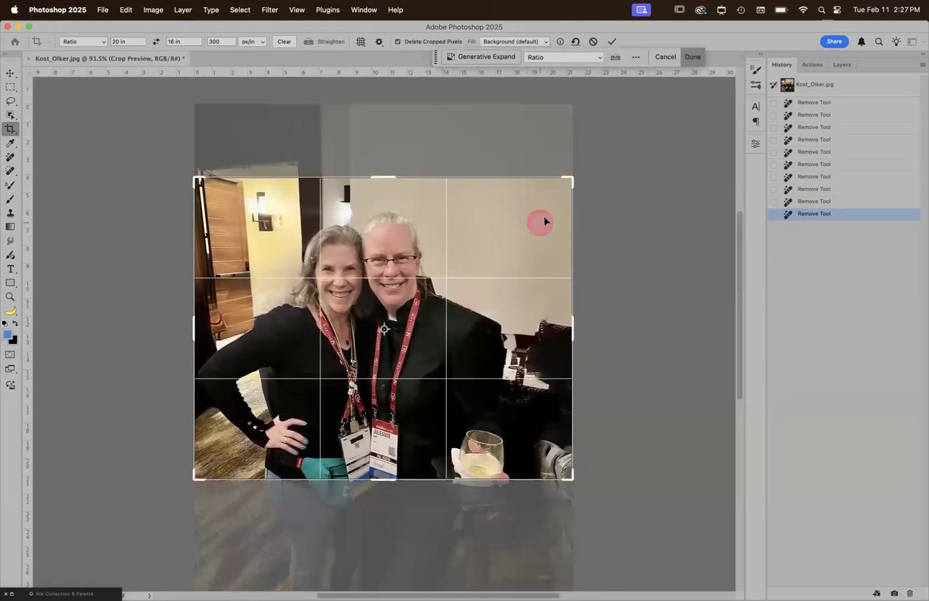
drag(573, 178, 555, 191)
drag(511, 271, 508, 271)
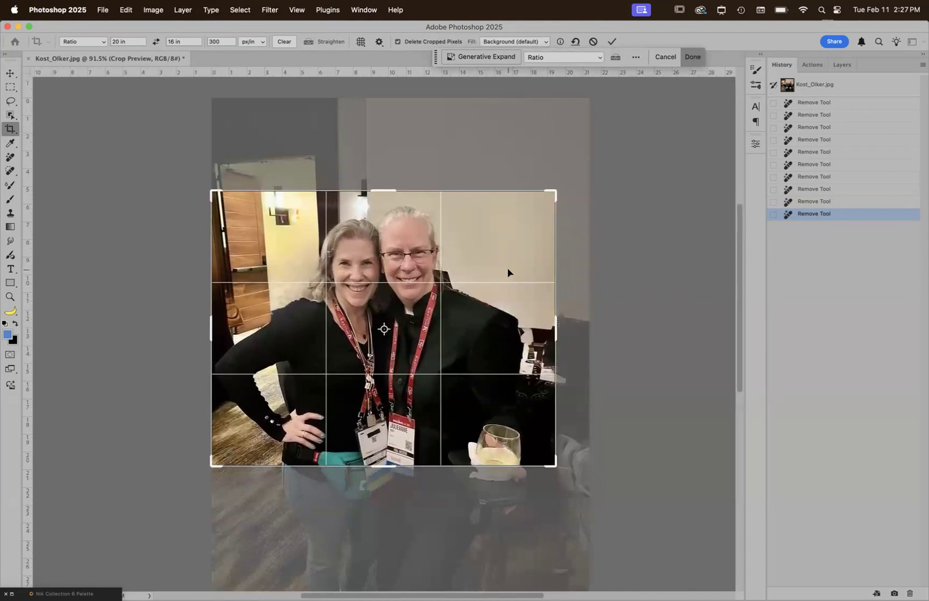
Step: Dismiss the crop and close the photo of the two women without saving
key(super+w)
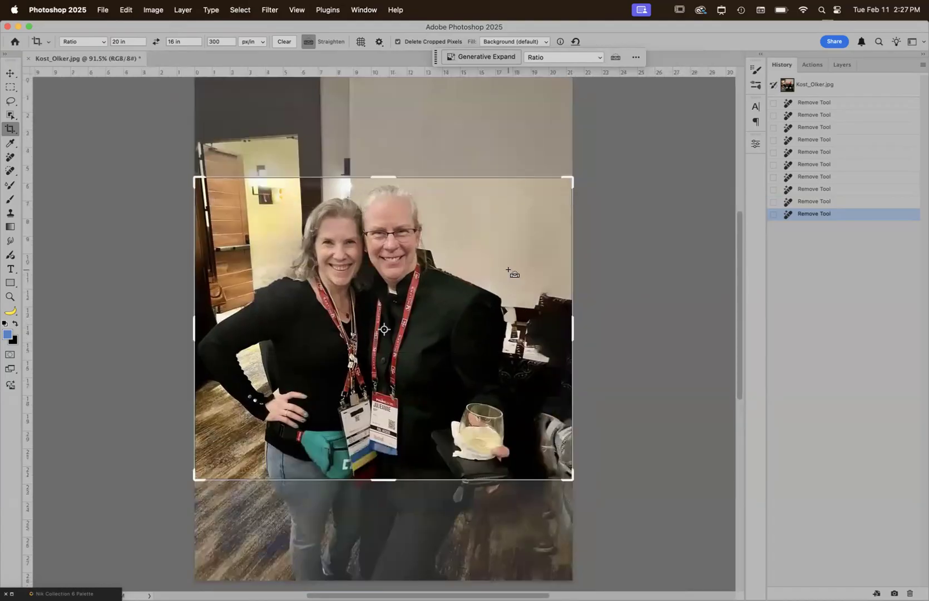
key(super+d)
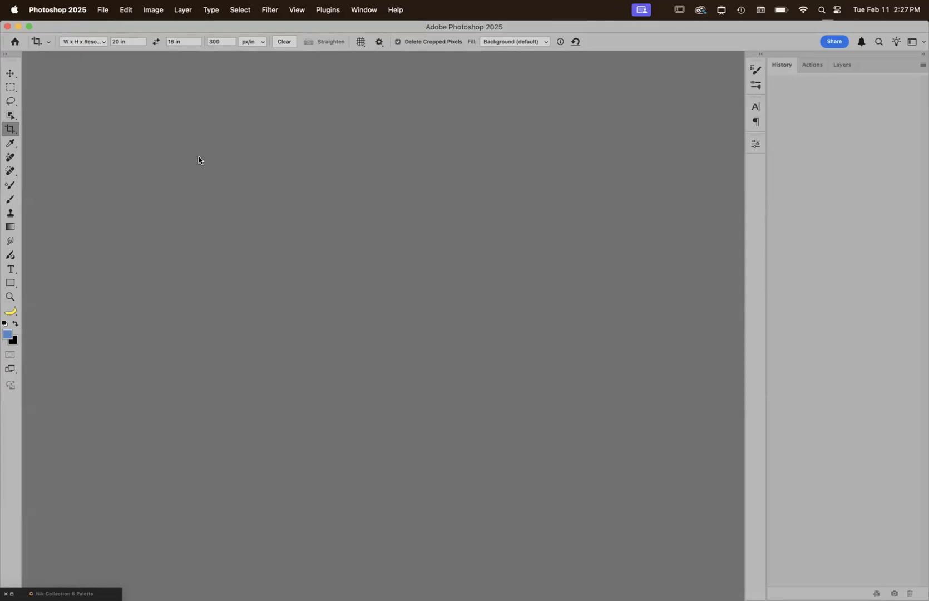
Step: Open the application menu customization and assign the colour Red to the Gaussian Blur filter command
click(127, 10)
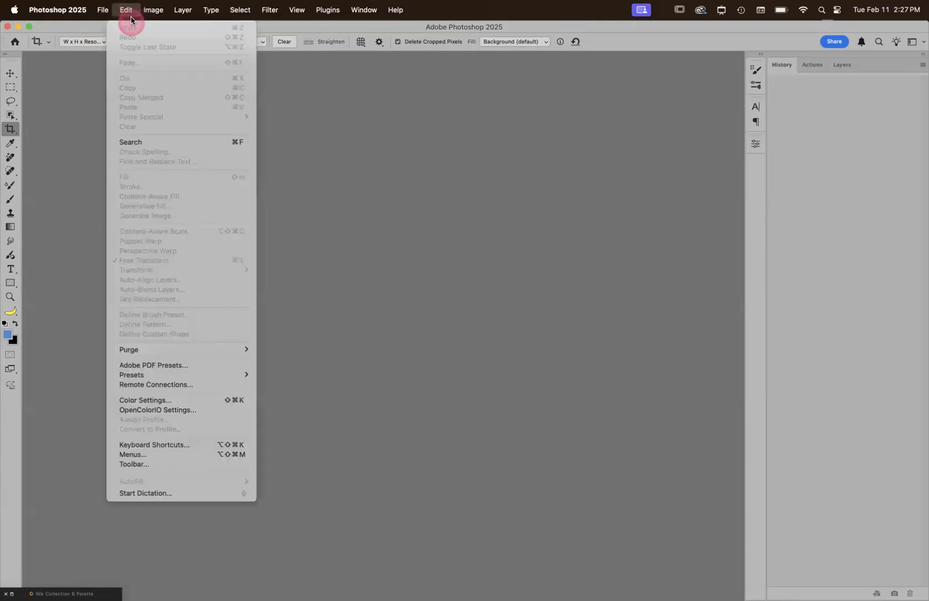
click(153, 460)
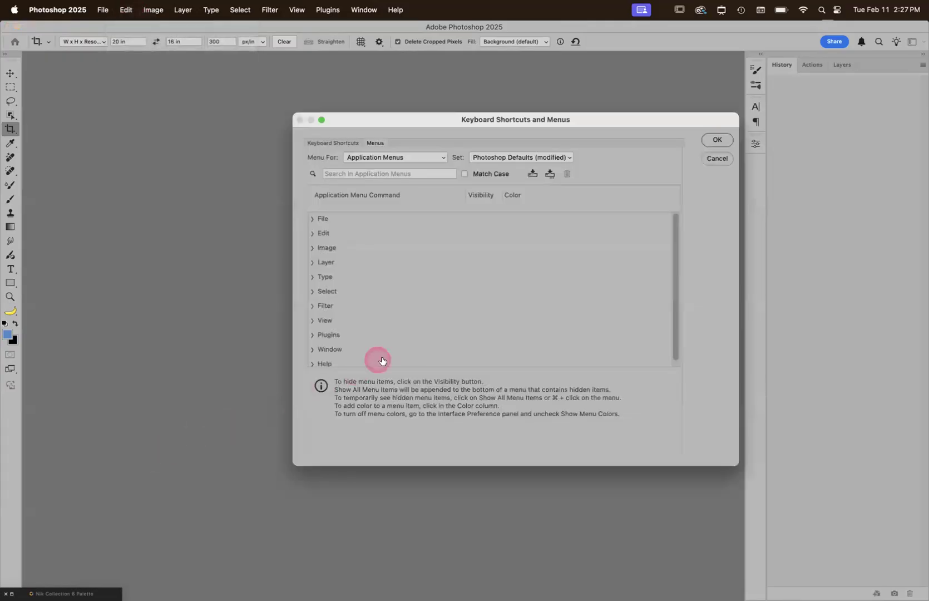
scroll(406, 342, down, 1)
click(315, 303)
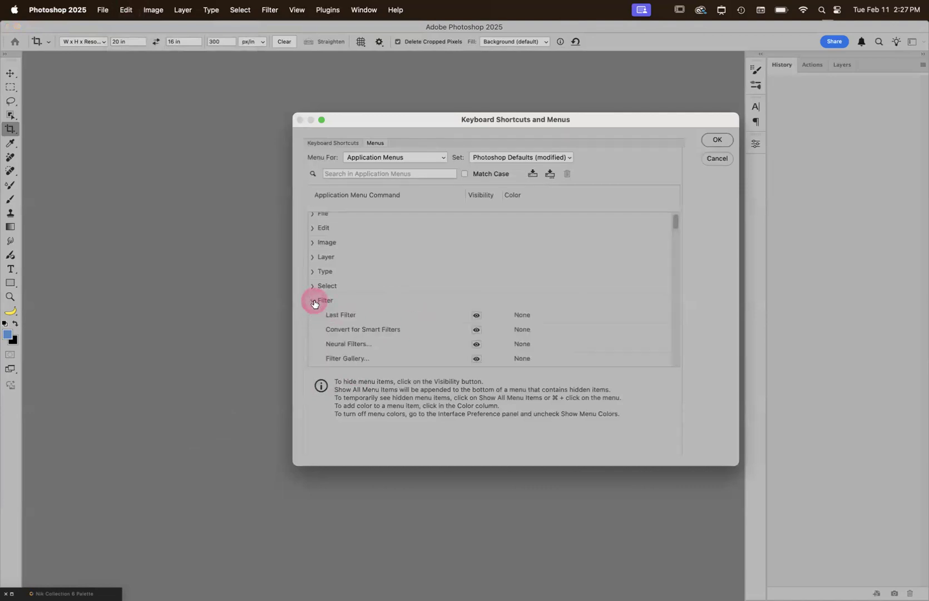
scroll(427, 285, down, 4)
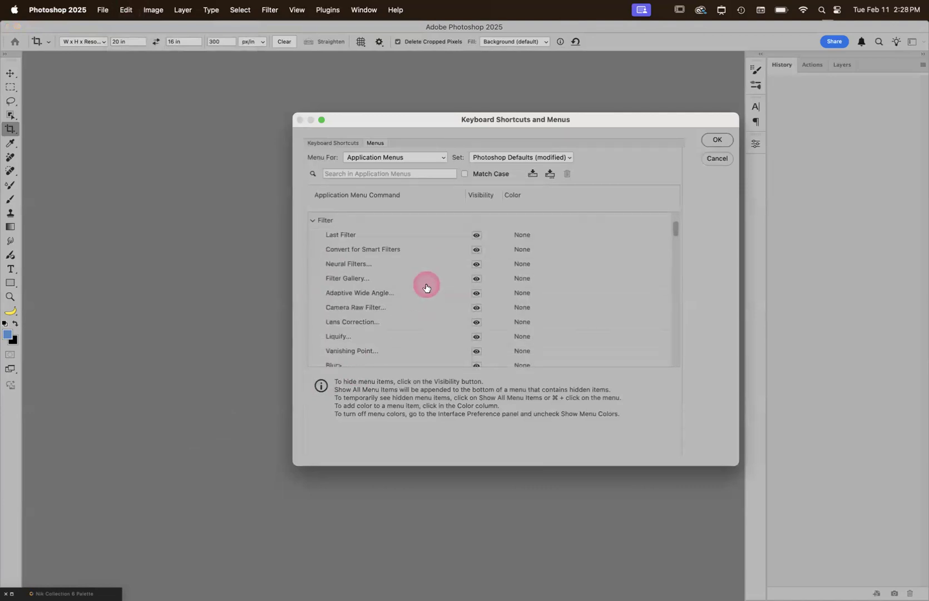
scroll(412, 294, down, 2)
scroll(407, 304, down, 3)
scroll(402, 315, down, 1)
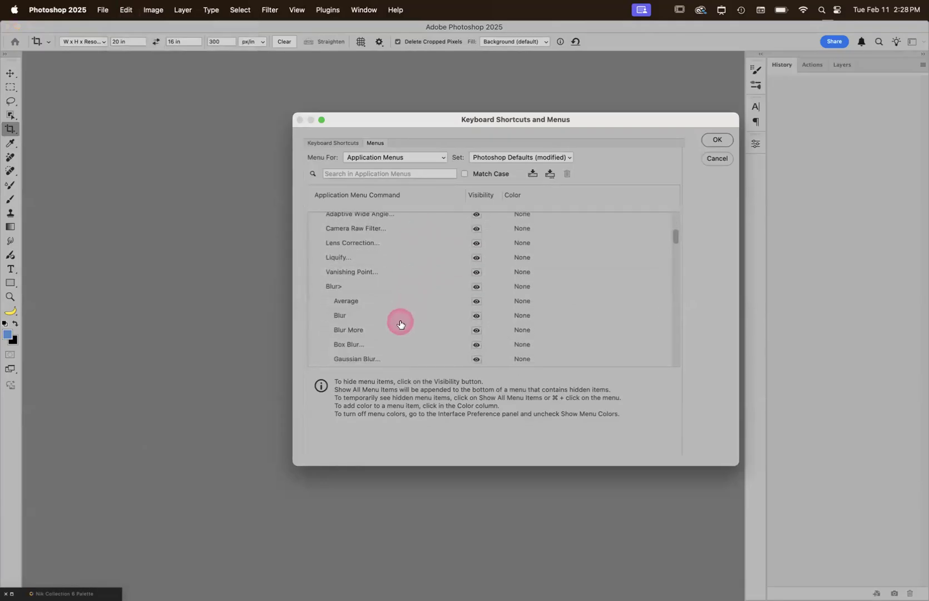
click(516, 359)
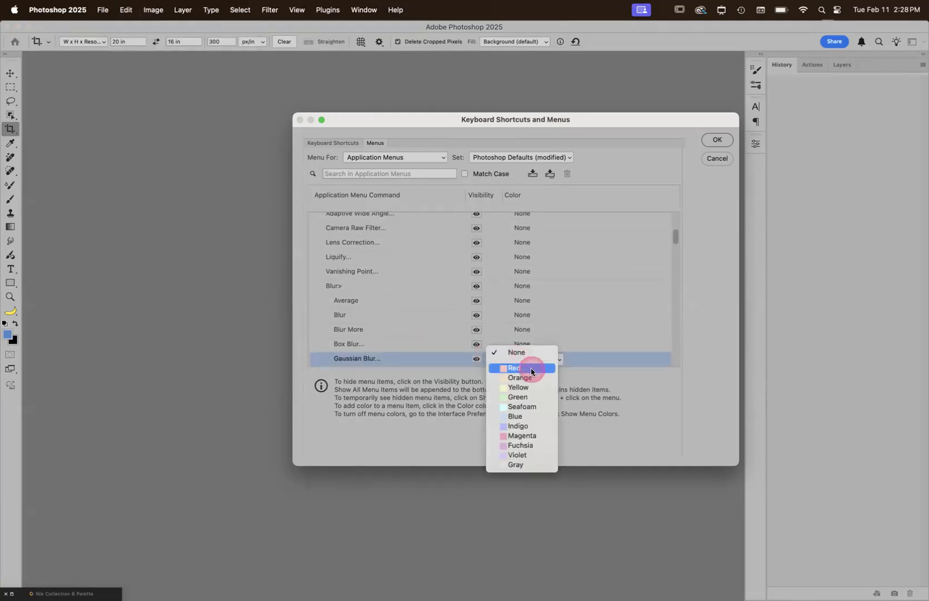
click(531, 369)
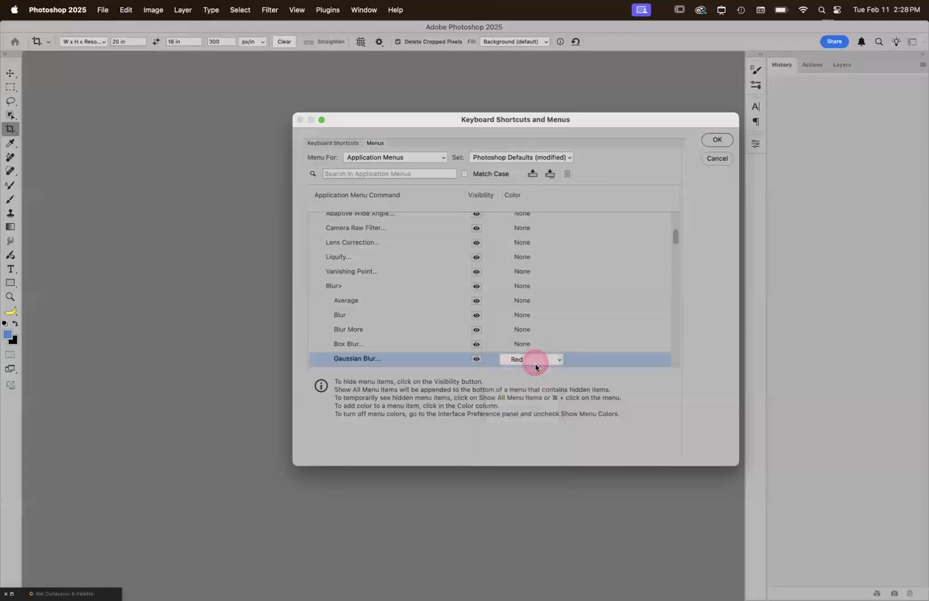
Step: Assign the colour Yellow to the Topaz Labs group within the Filter commands
scroll(418, 288, down, 5)
scroll(418, 288, down, 15)
scroll(418, 292, down, 15)
scroll(420, 292, down, 15)
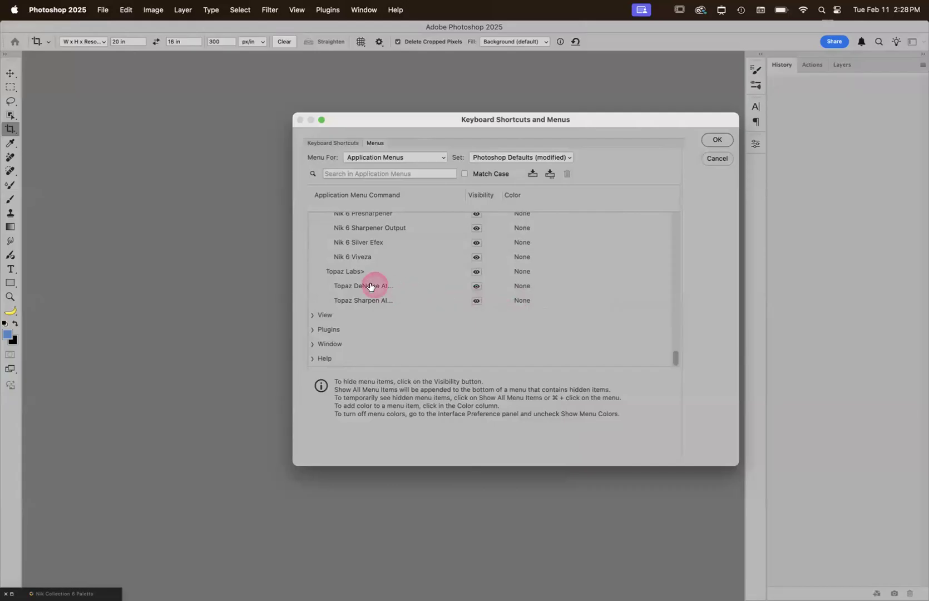
click(352, 273)
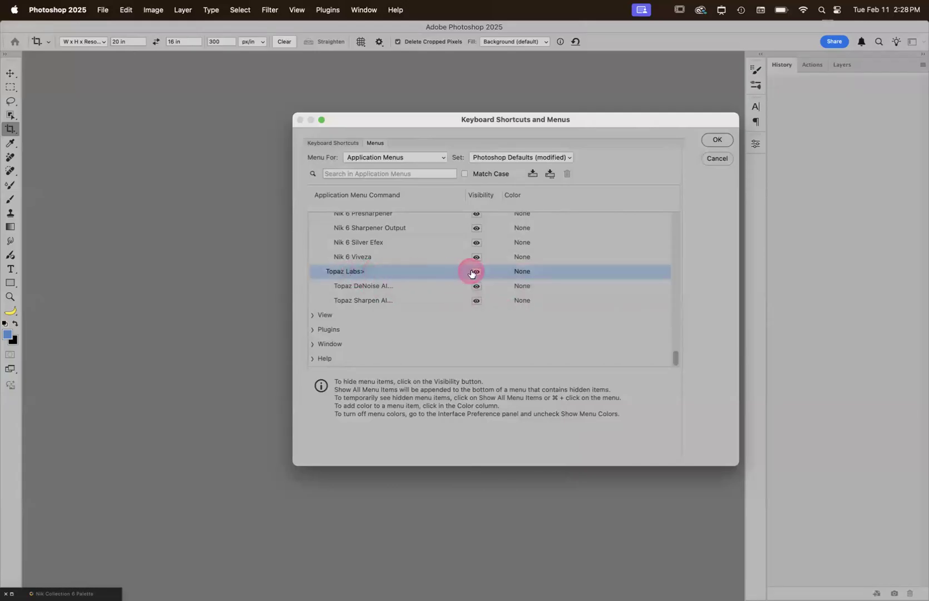
click(520, 273)
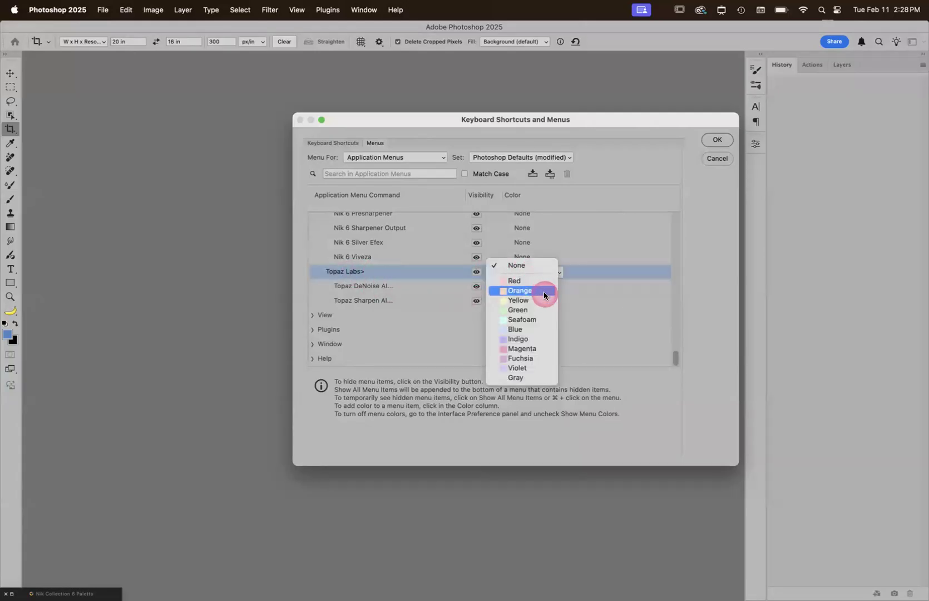
click(523, 304)
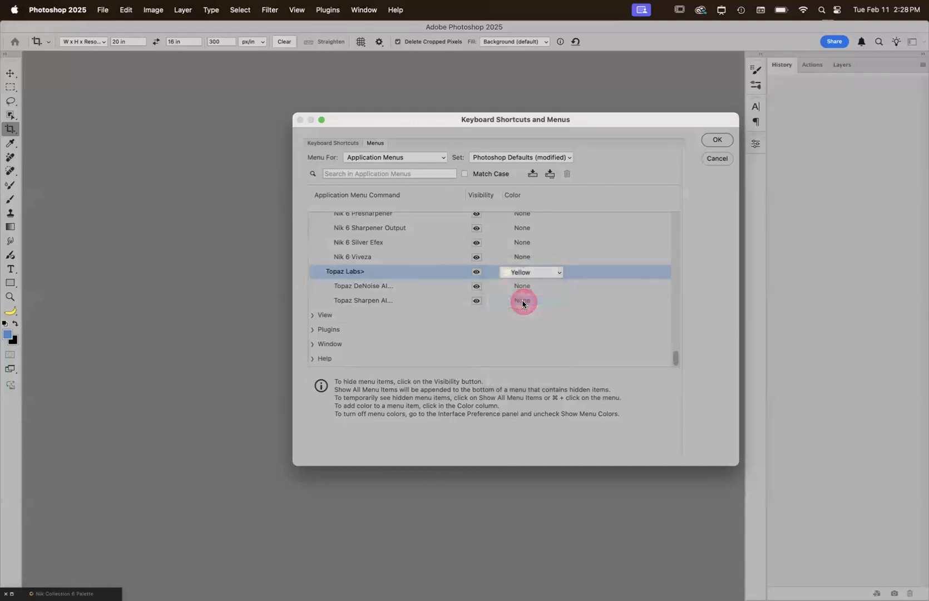
Step: Assign the colour Green to the Neural Filters command and apply the menu customization
scroll(514, 306, up, 5)
scroll(514, 306, up, 10)
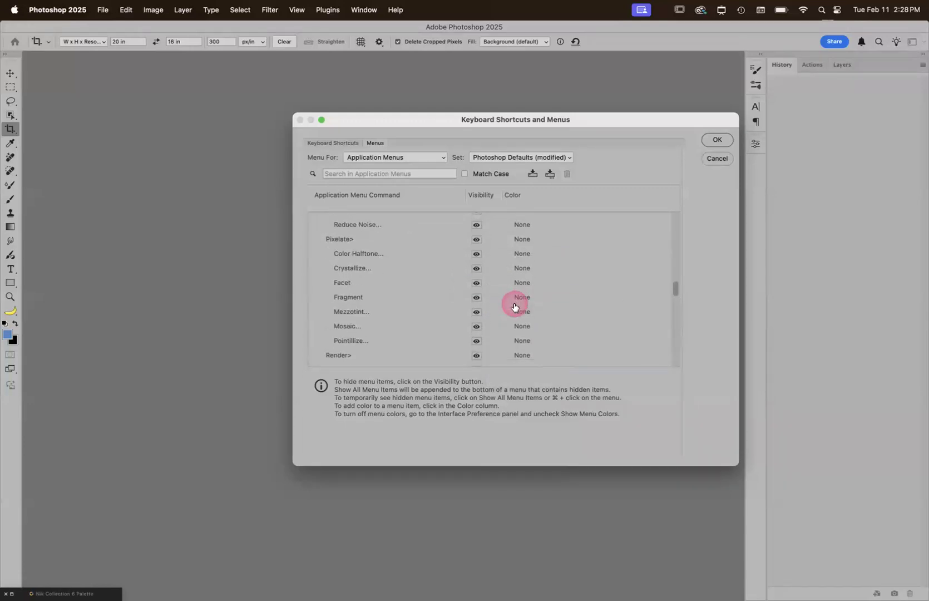
scroll(514, 306, up, 10)
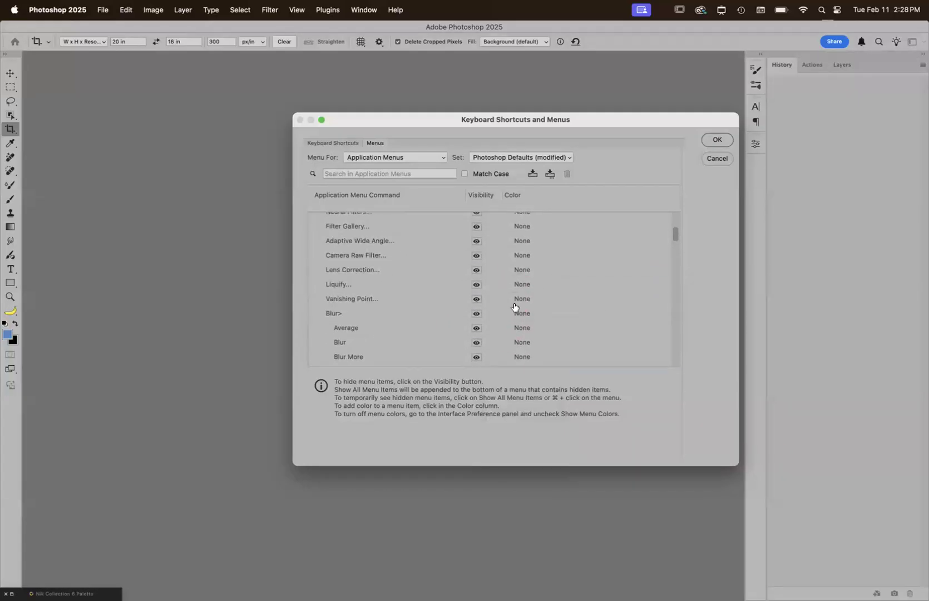
scroll(514, 306, up, 6)
click(445, 299)
scroll(411, 303, down, 4)
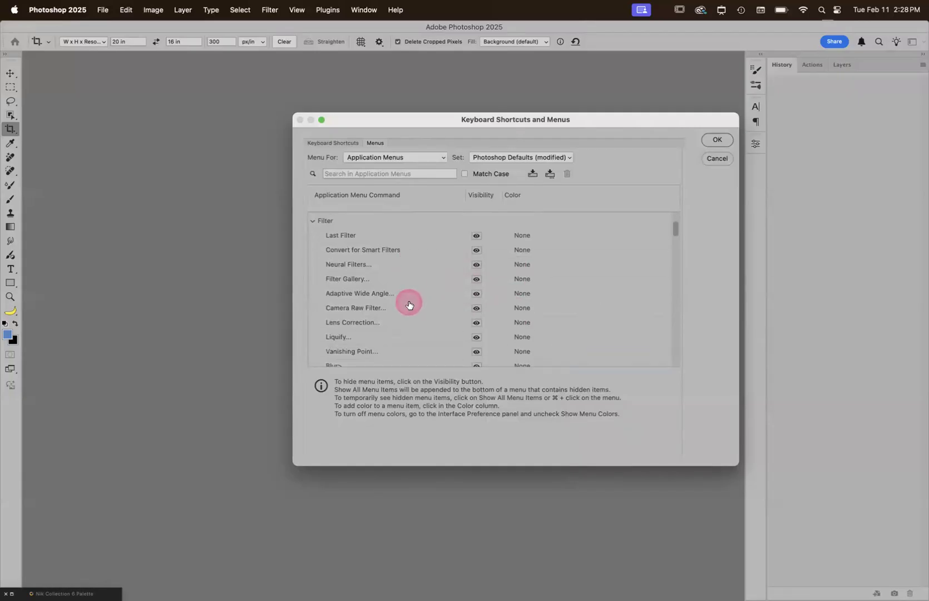
scroll(400, 304, down, 1)
scroll(403, 304, up, 1)
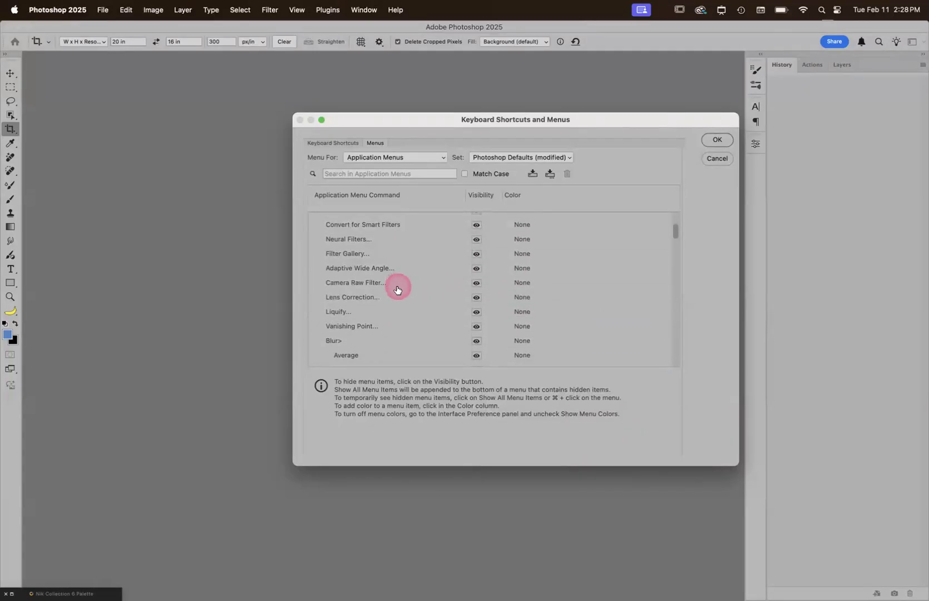
click(368, 240)
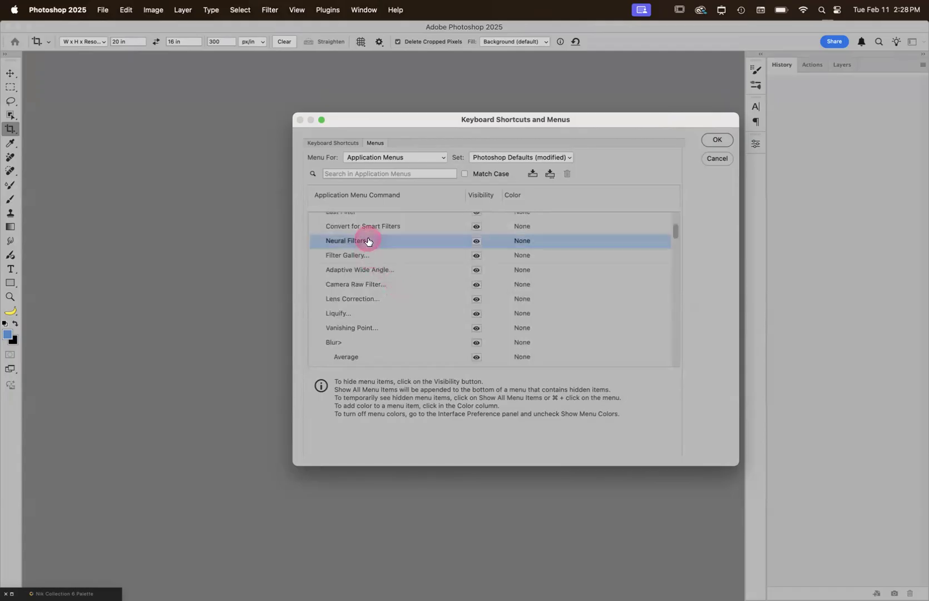
click(519, 241)
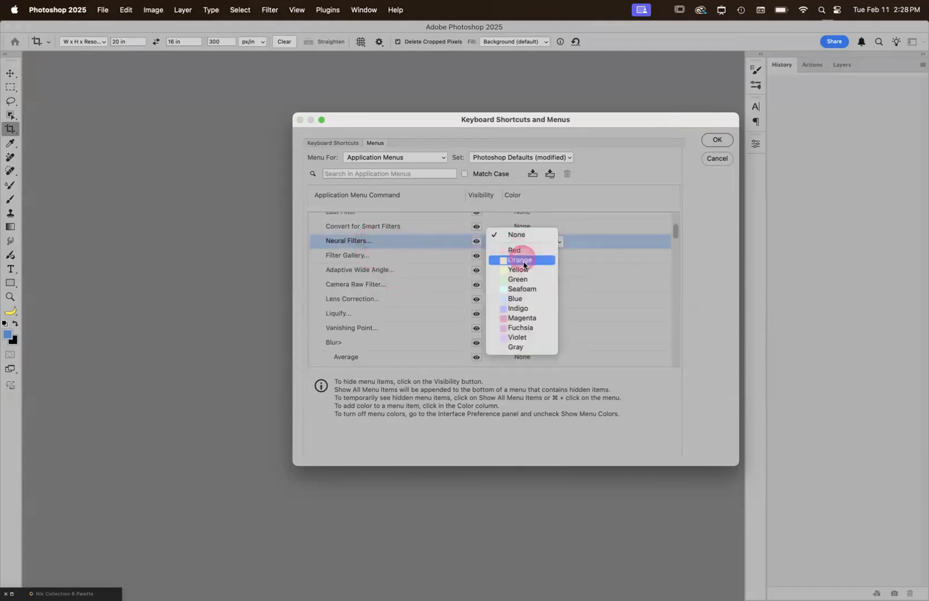
click(520, 279)
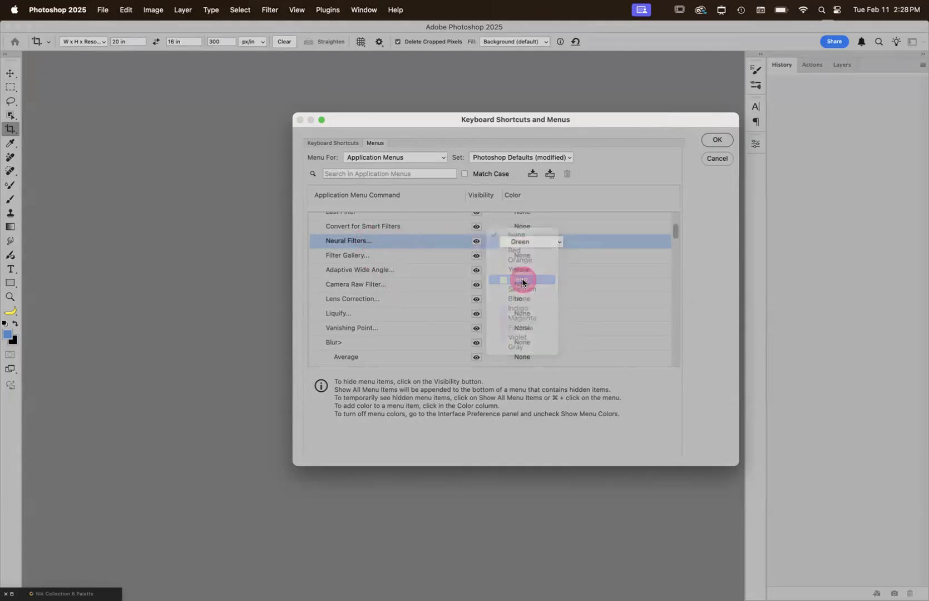
click(712, 139)
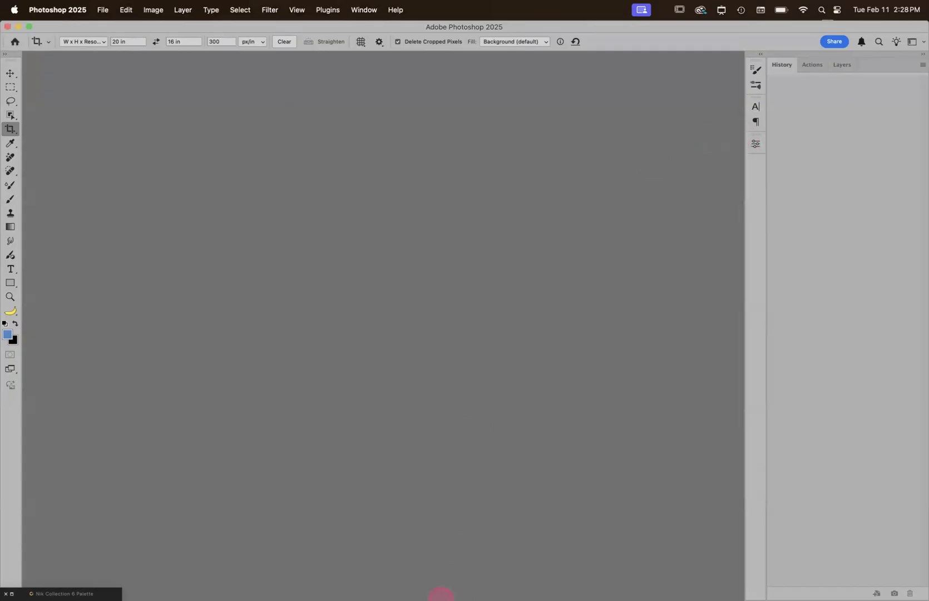
Step: Switch to Adobe Bridge and open Old Lompoc_0011_Harsh.jpg in Photoshop
mouse_move(445, 595)
click(610, 574)
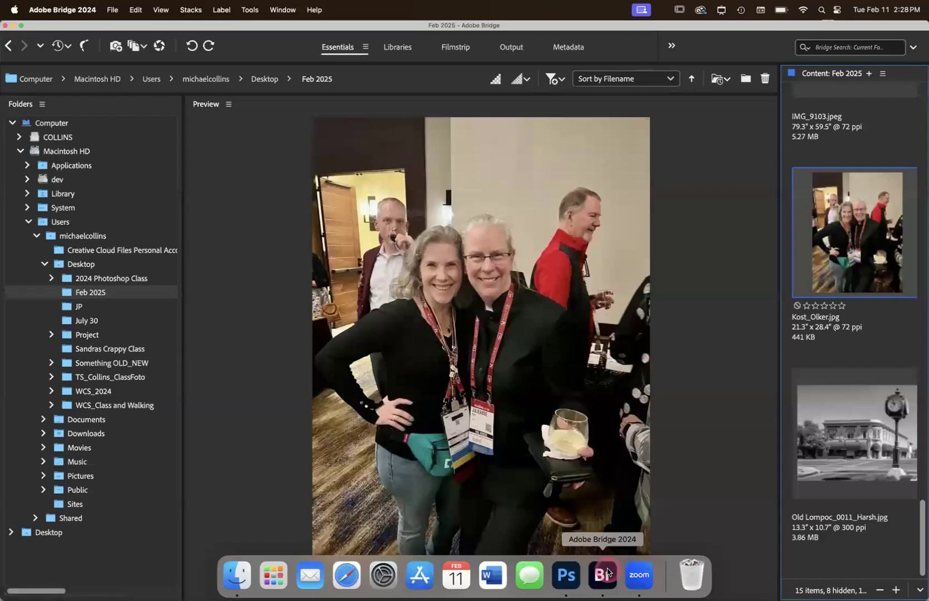
click(842, 428)
double_click(842, 429)
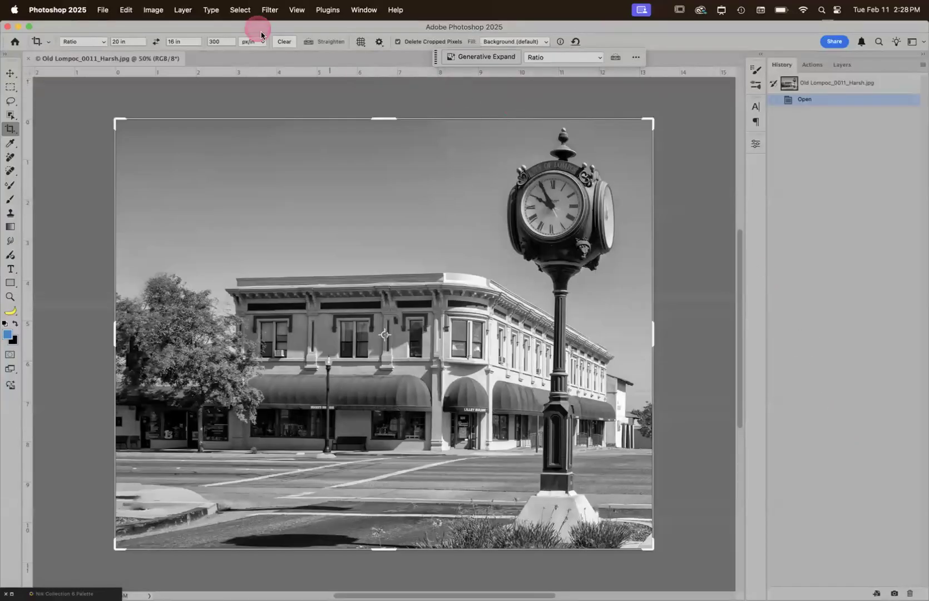
Step: Check the colours assigned to the Filter commands, including the Blur group's Gaussian Blur
click(271, 10)
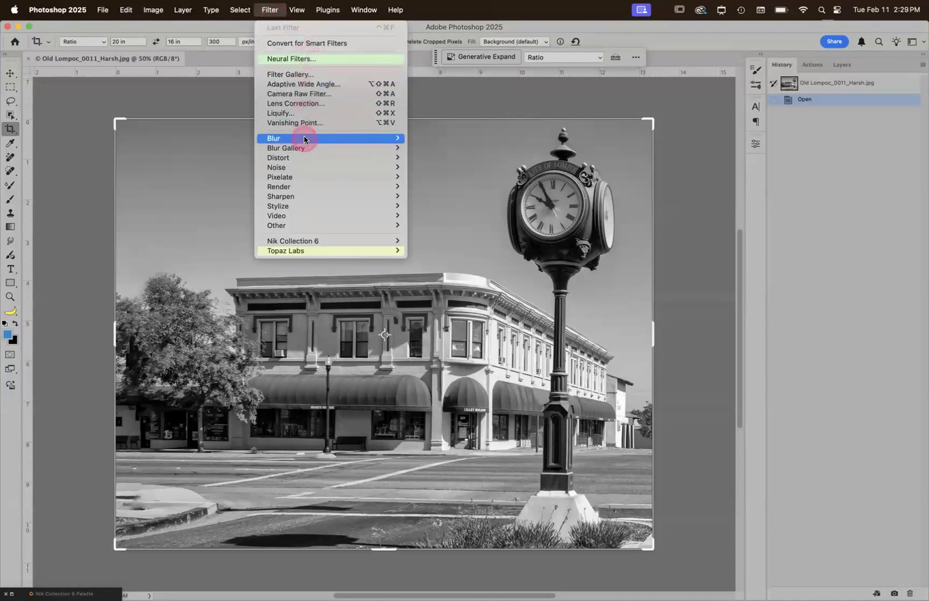
mouse_move(306, 141)
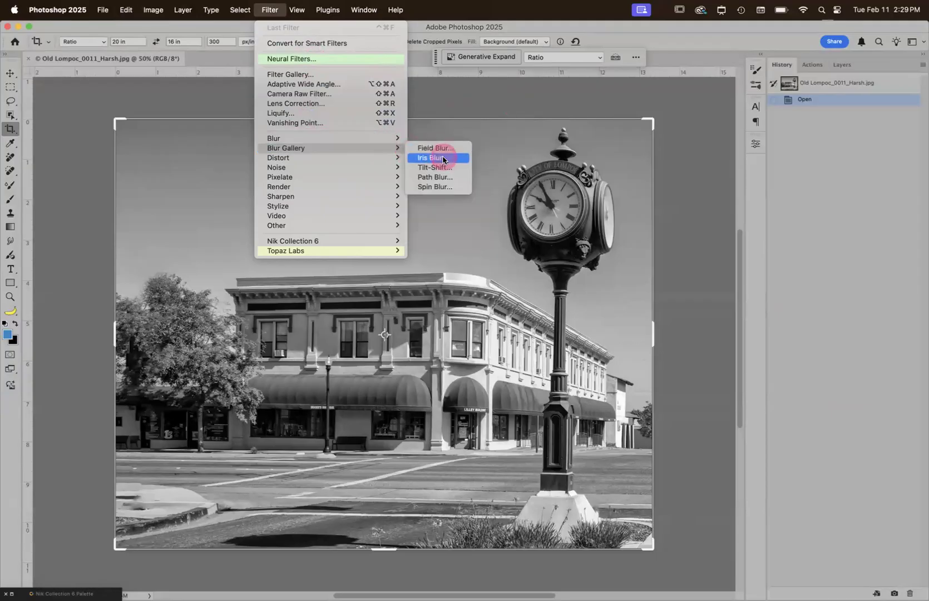
mouse_move(395, 143)
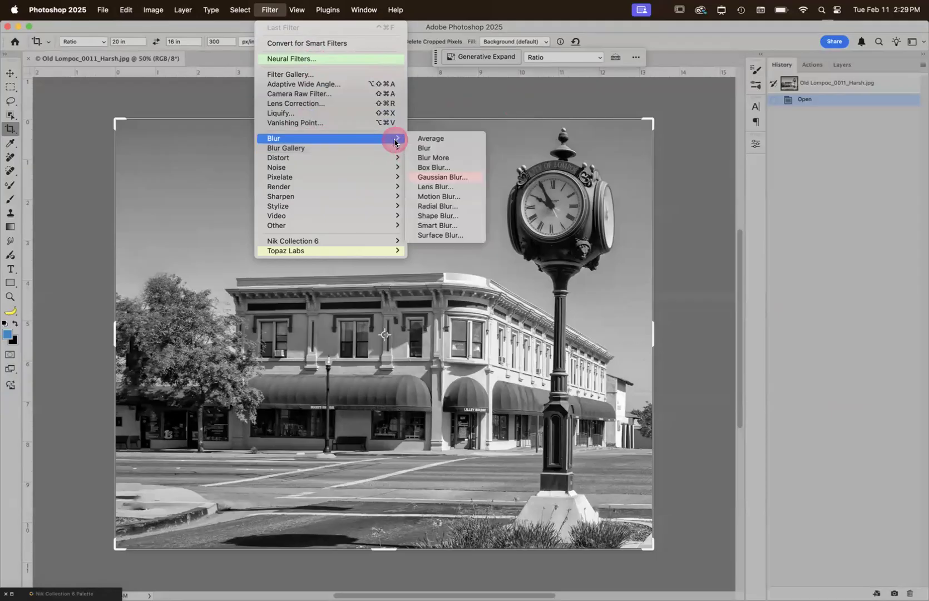
Step: Assign the colour Red to the Blur group within the Filter commands and apply the menu customization
click(130, 8)
click(129, 9)
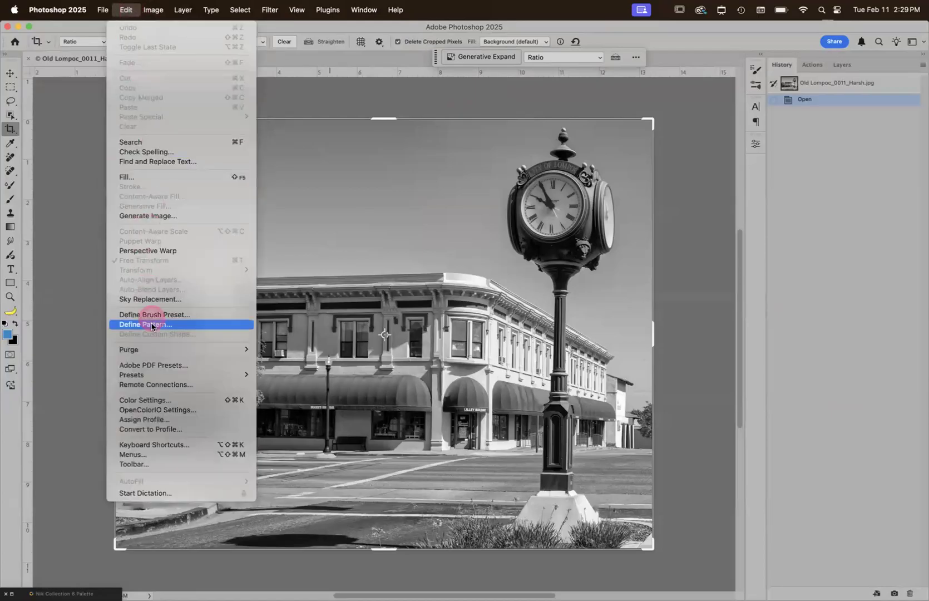
click(156, 454)
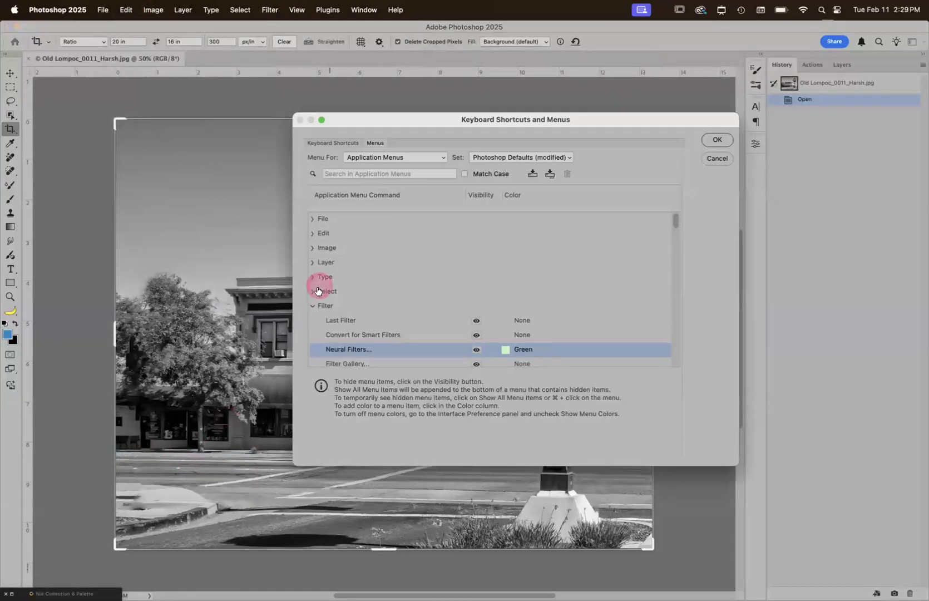
scroll(401, 242, down, 5)
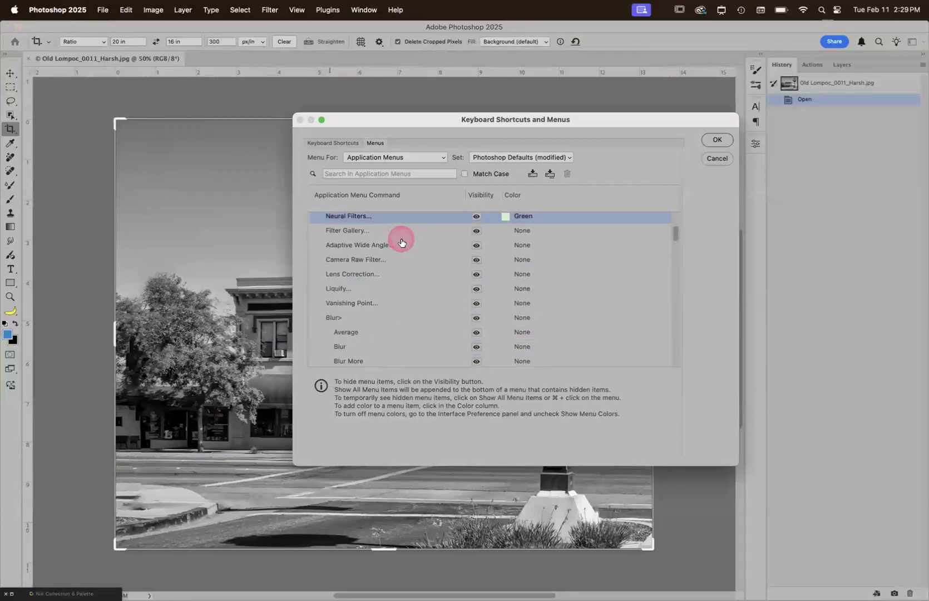
click(359, 242)
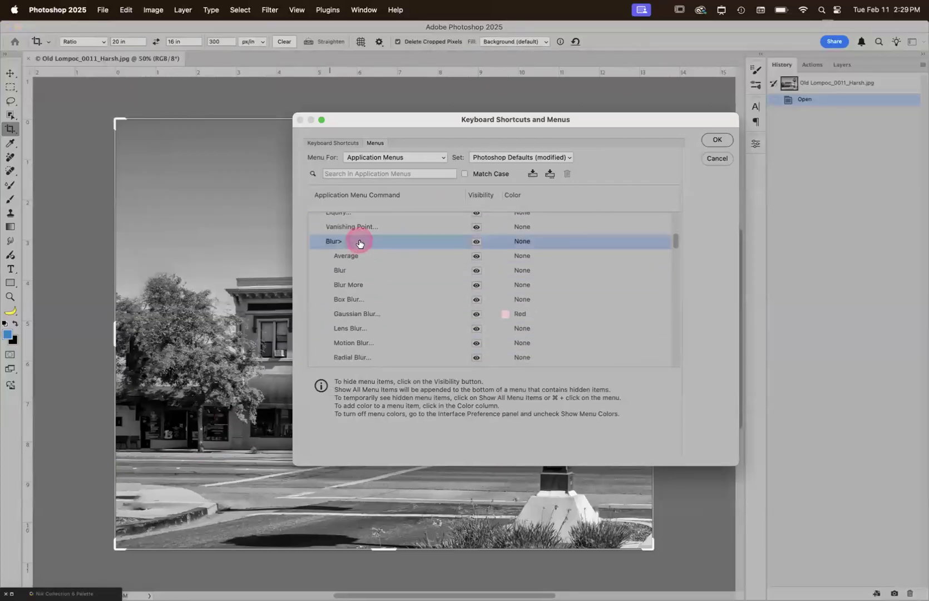
click(515, 239)
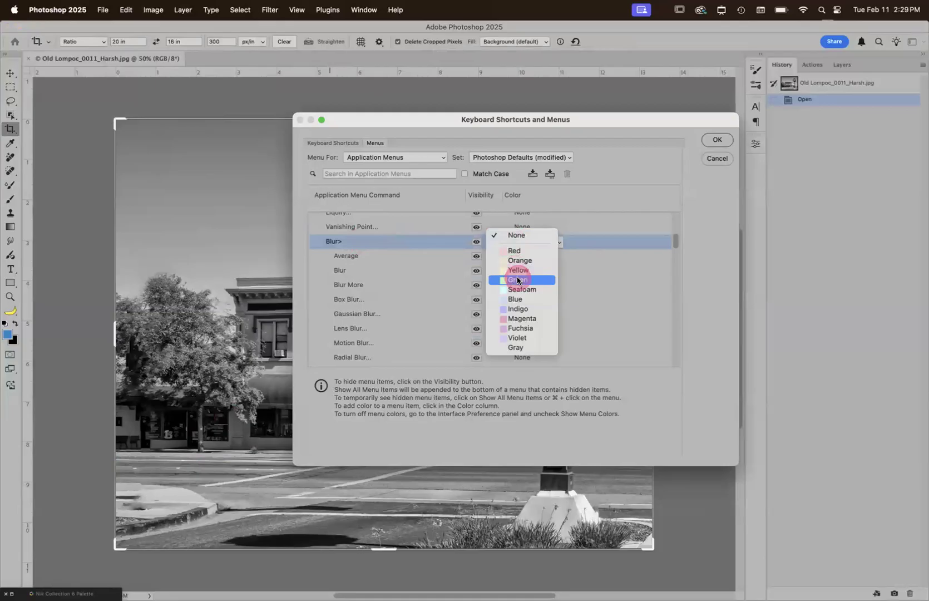
click(529, 249)
click(717, 140)
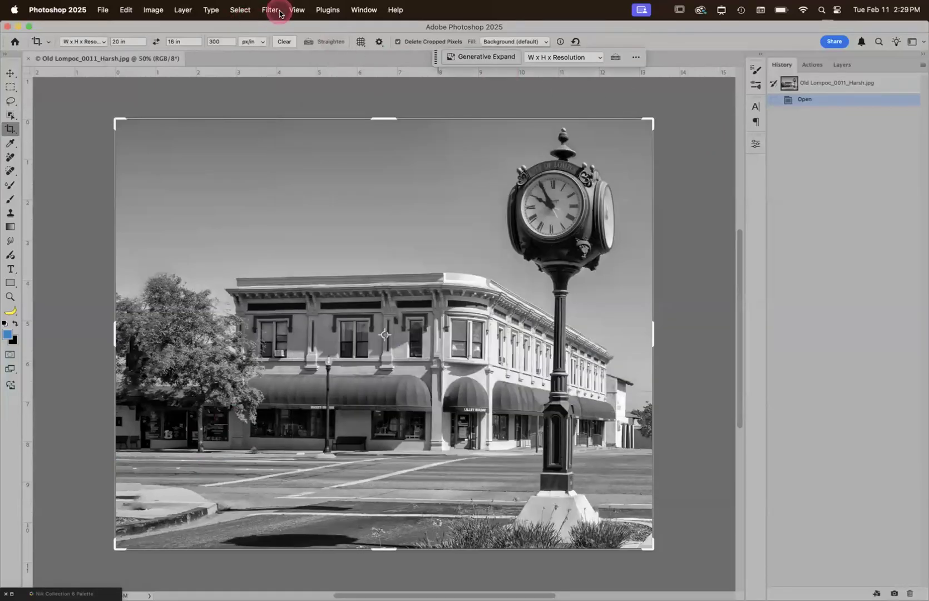
Step: Review the colour-coded Filter commands, including the Blur and Topaz Labs groups
click(270, 11)
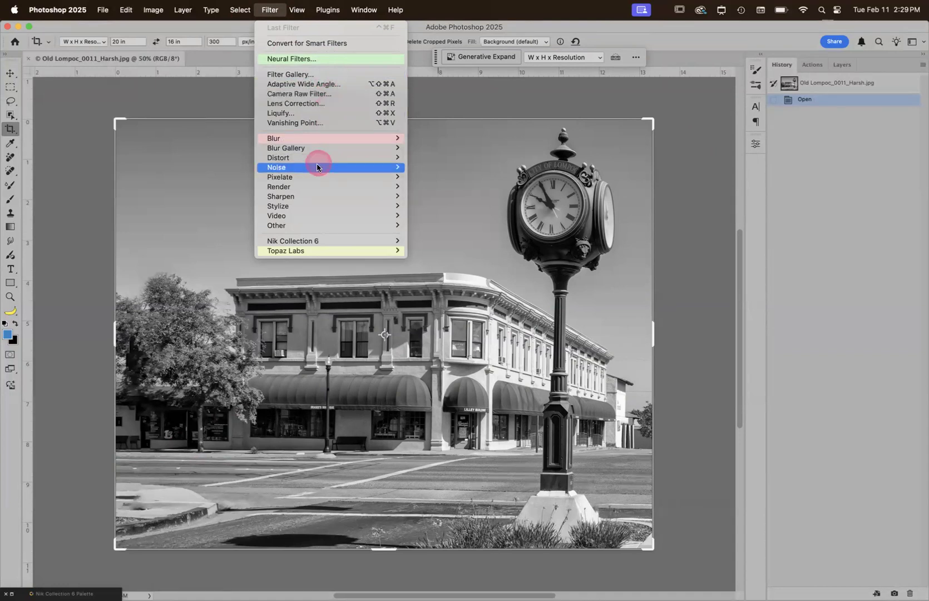
click(334, 251)
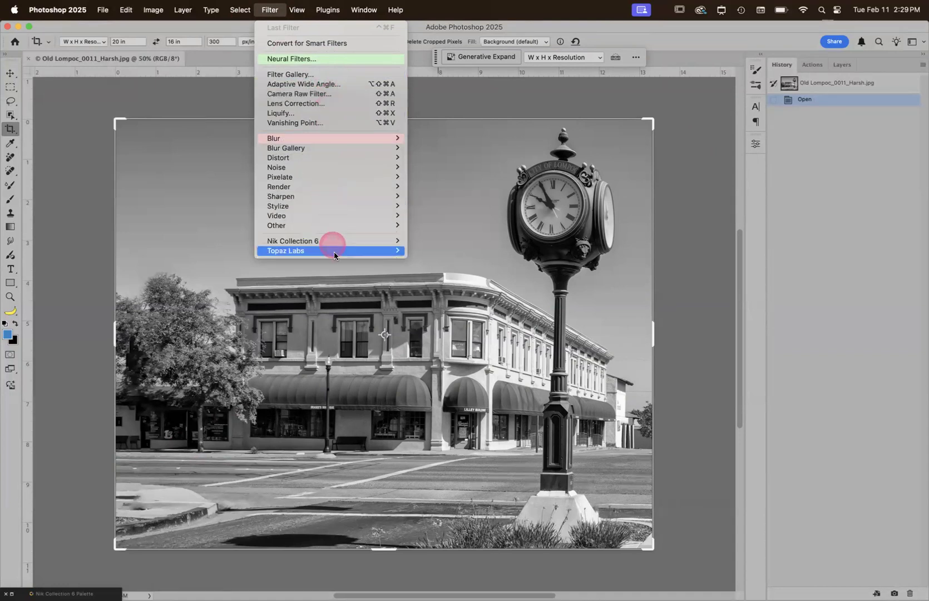
click(384, 250)
click(420, 261)
click(371, 258)
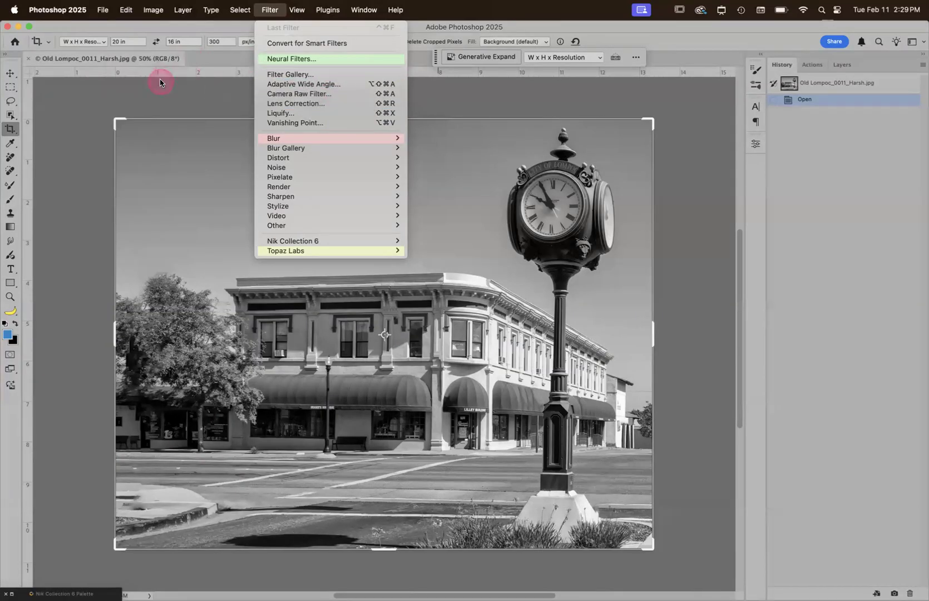
click(162, 56)
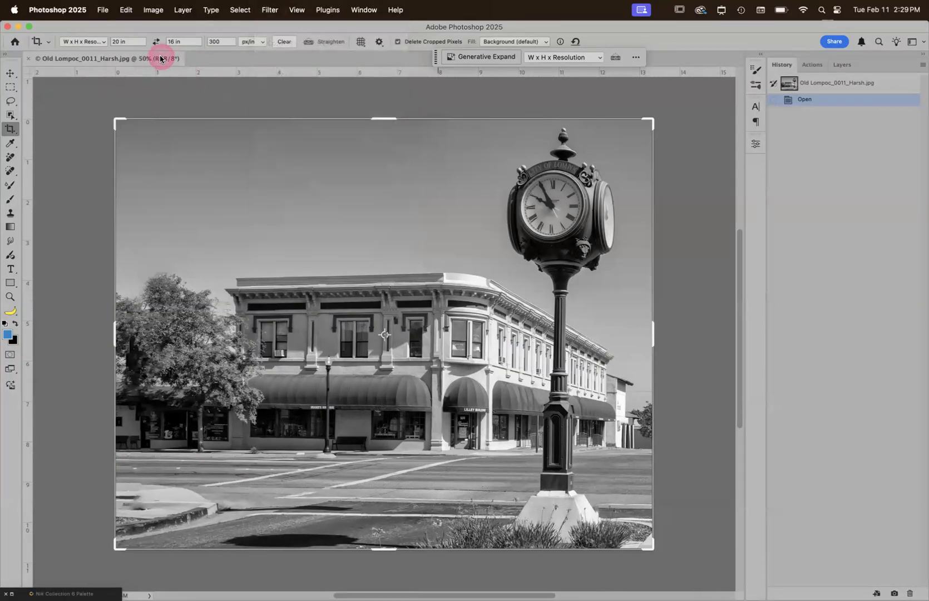
Step: Reopen the application menu customization to review the colours of the Filter commands, and close it
click(126, 10)
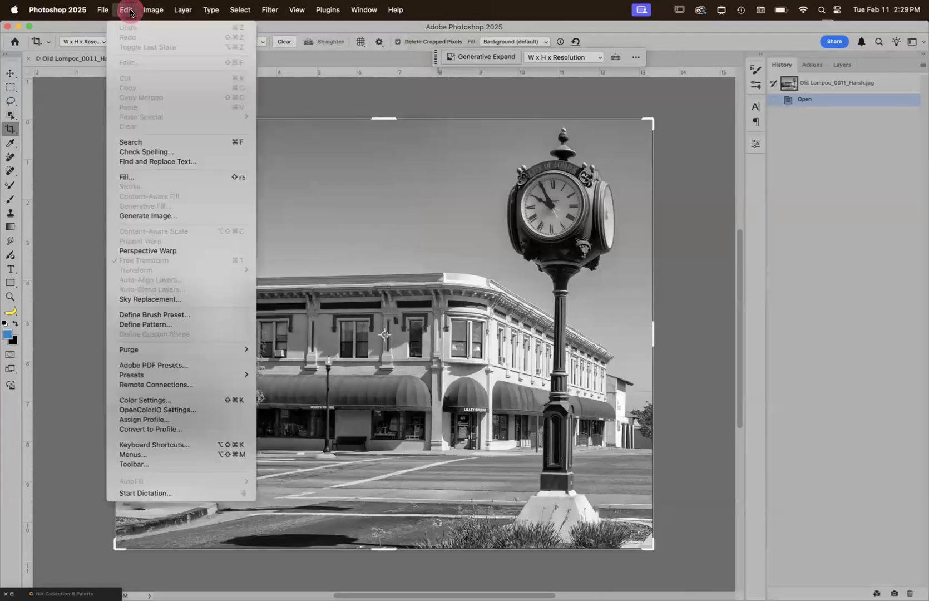
click(169, 455)
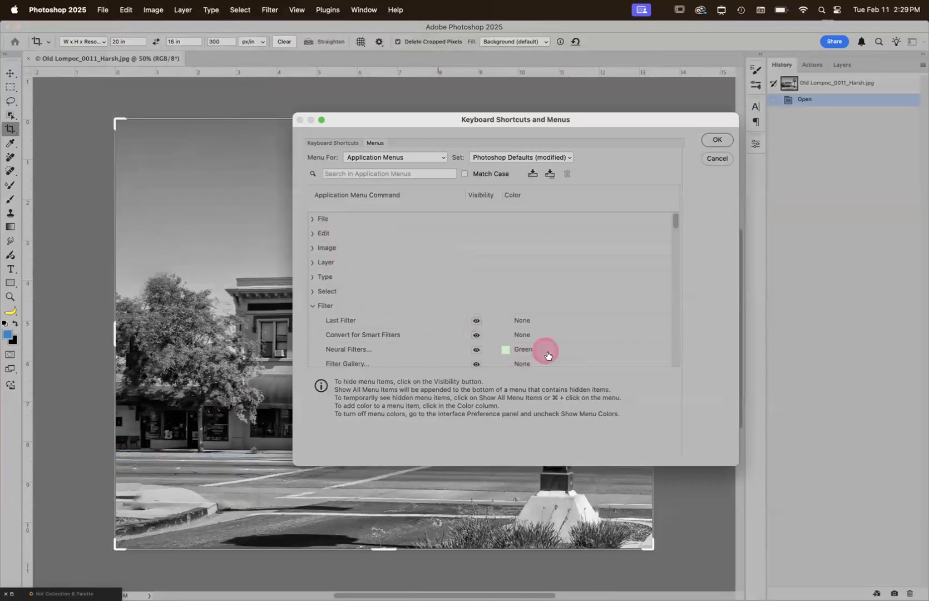
click(709, 139)
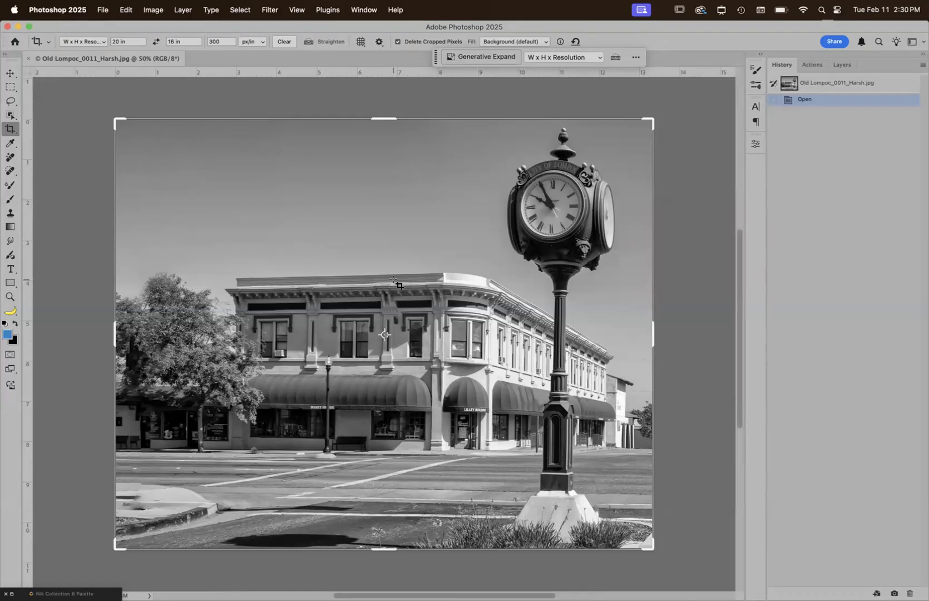
click(393, 279)
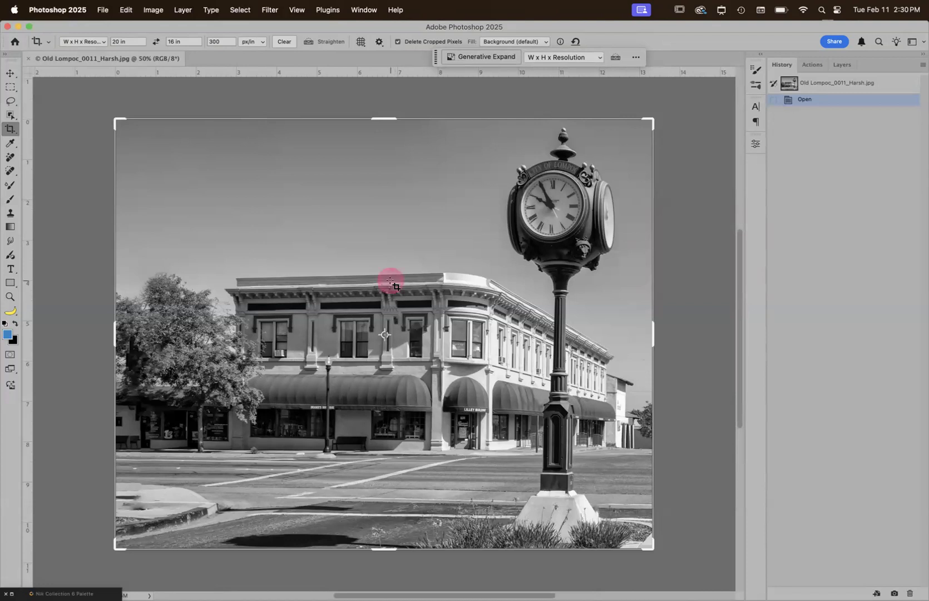
Step: Examine the bench in front of the storefront up close and return to the whole image
key(z)
drag(321, 411, 388, 471)
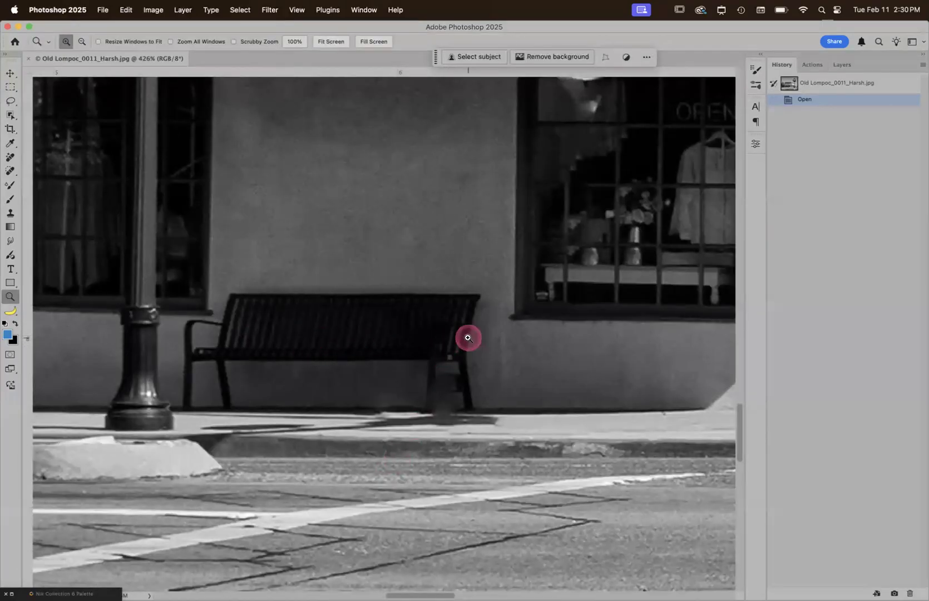
key(super+0)
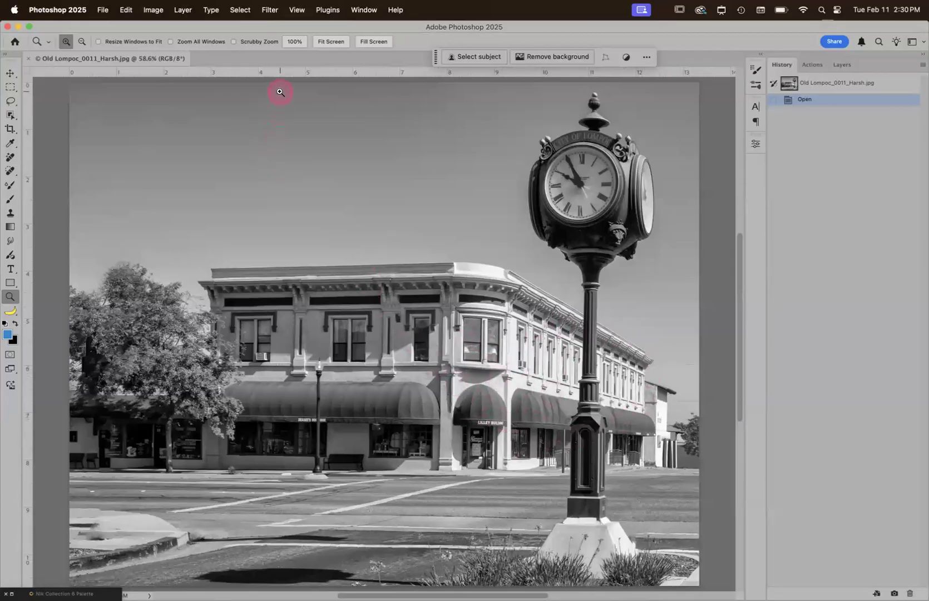
Step: Open Neural Filters, turn on Colorize for the street photo, and widen the preview area
click(271, 11)
click(271, 11)
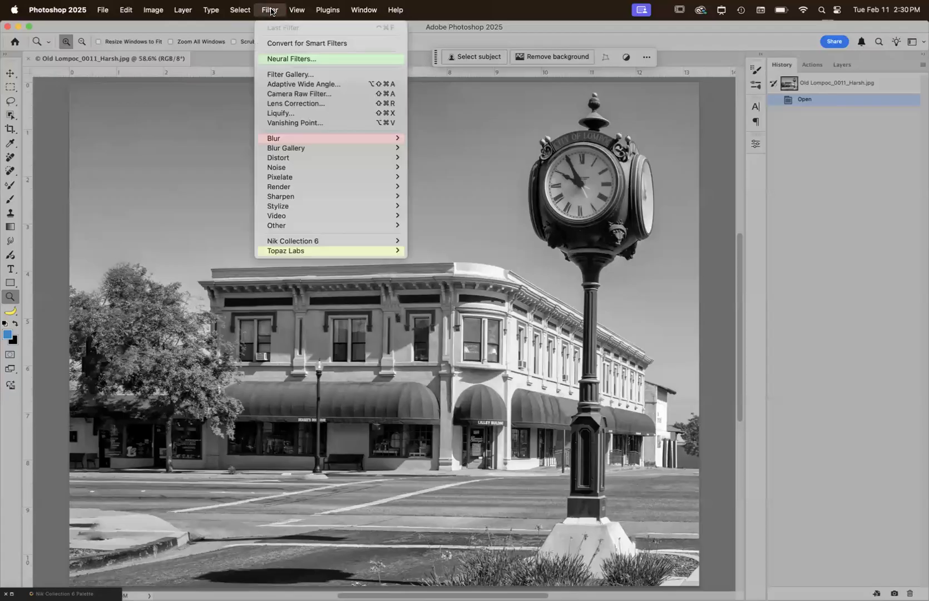
click(270, 49)
click(274, 59)
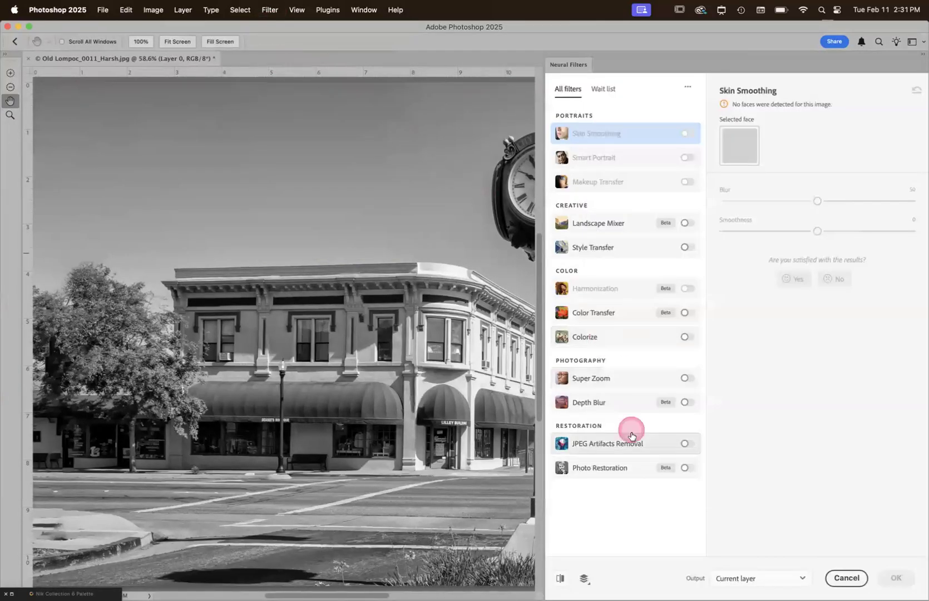
click(689, 337)
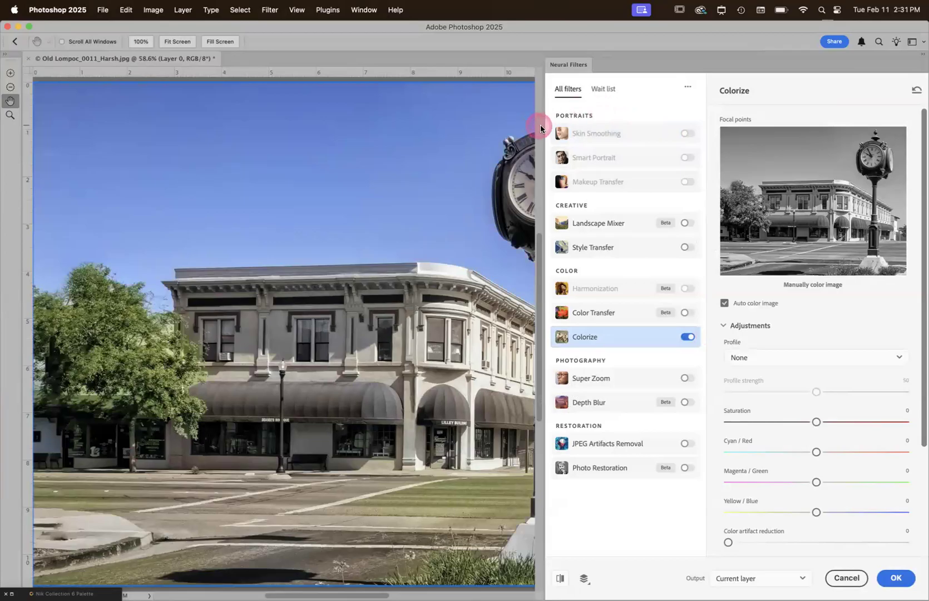
drag(545, 126, 588, 130)
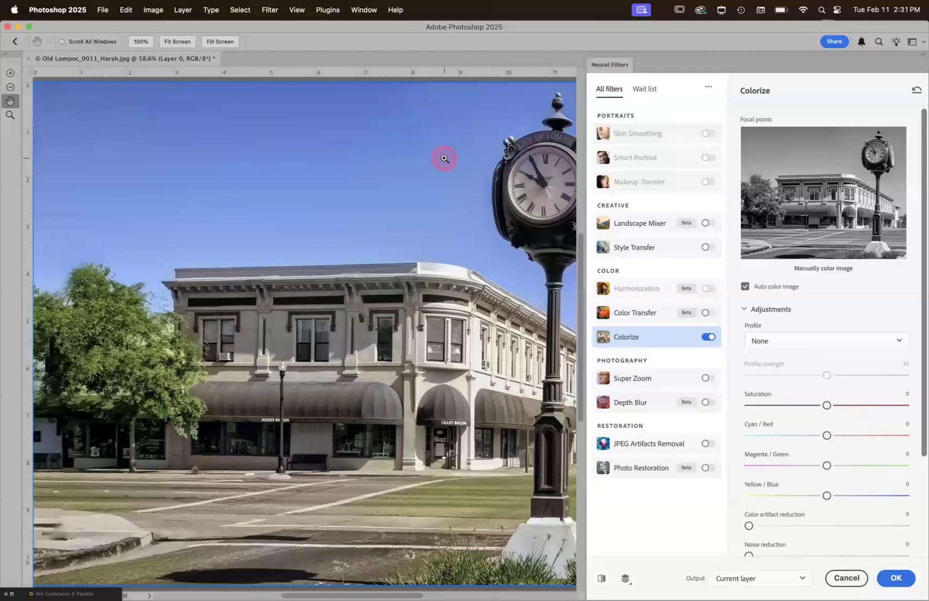
scroll(444, 159, down, 2)
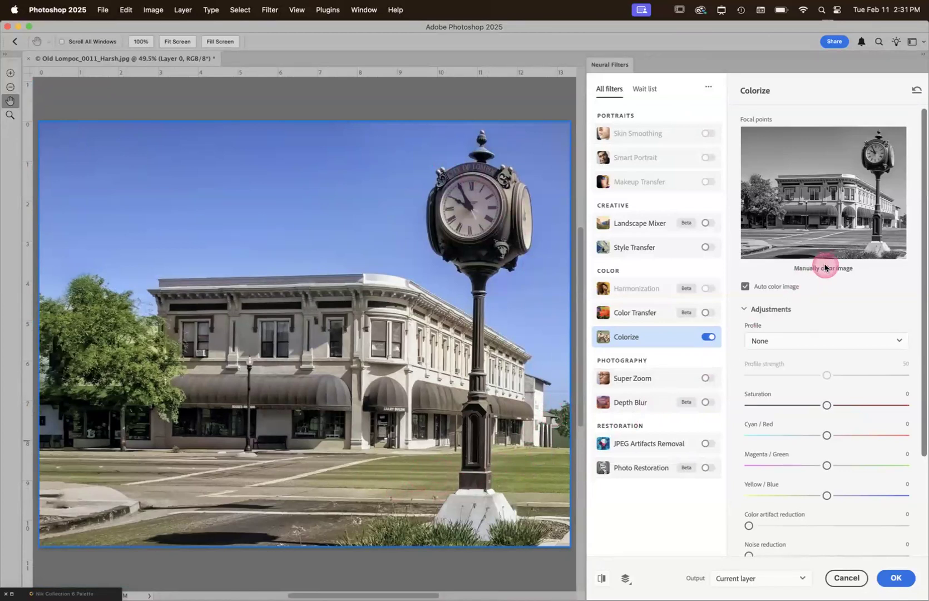
Step: Place Colorize focal points in grey 8f8e8e across the street and the foreground road to neutralize the asphalt
click(777, 231)
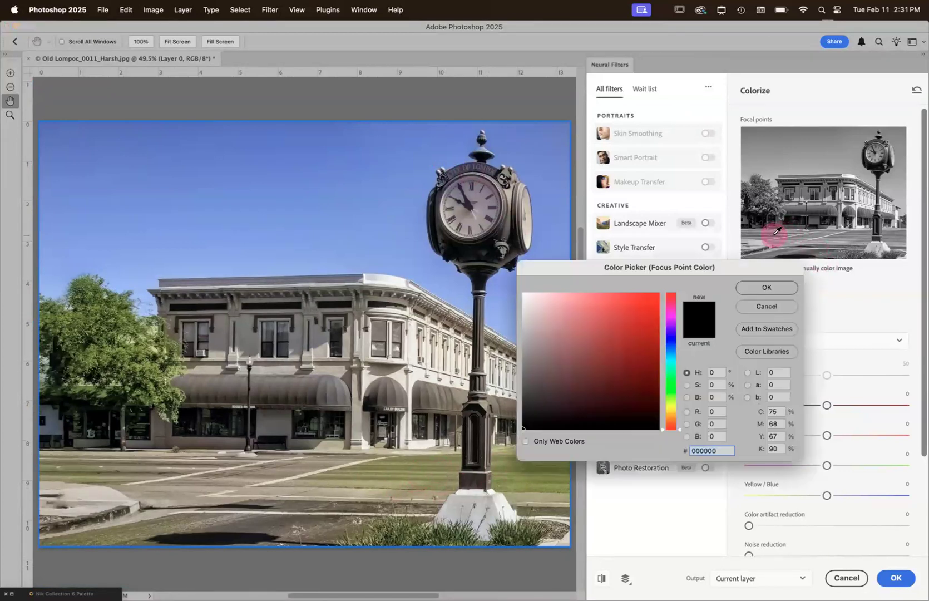
click(524, 352)
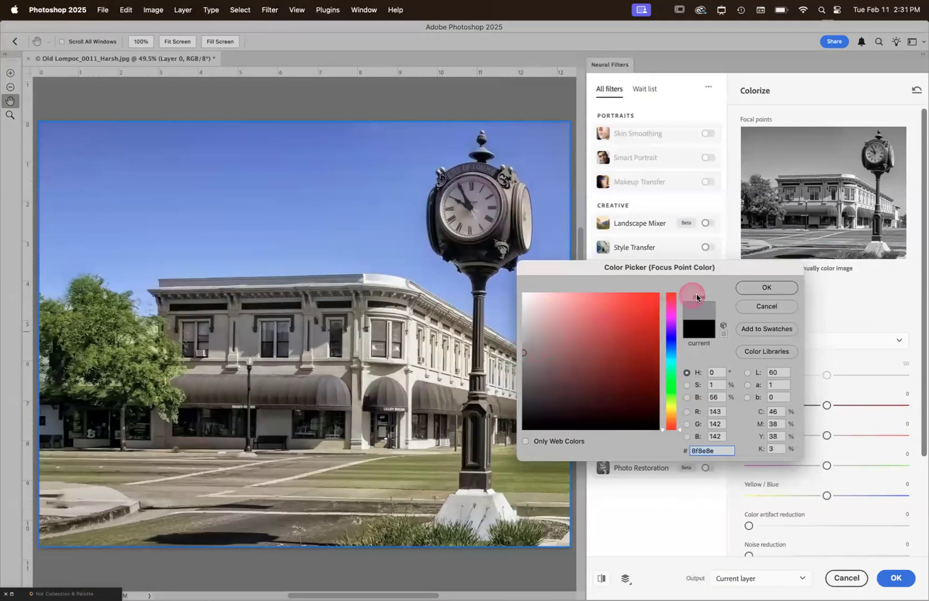
click(763, 288)
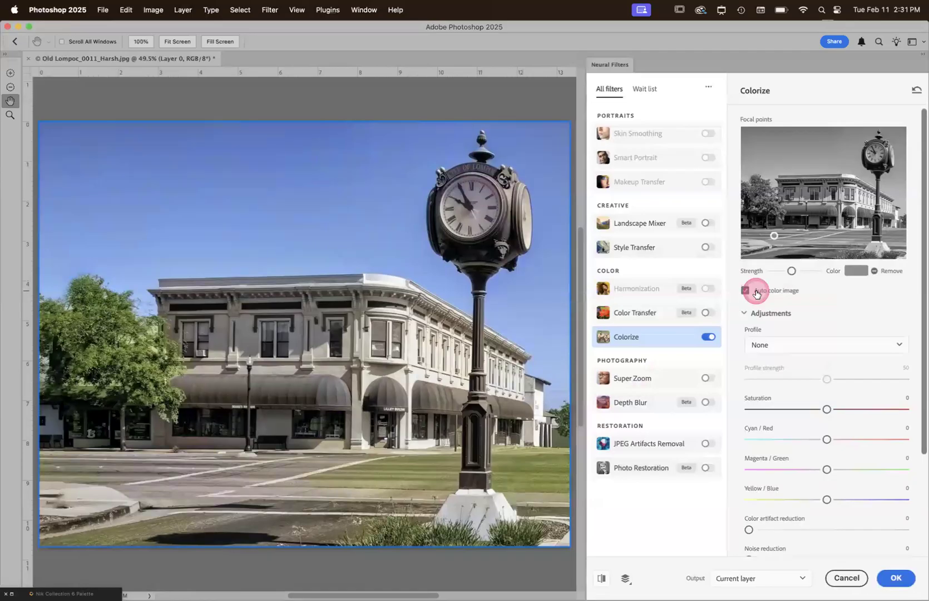
click(747, 235)
click(852, 234)
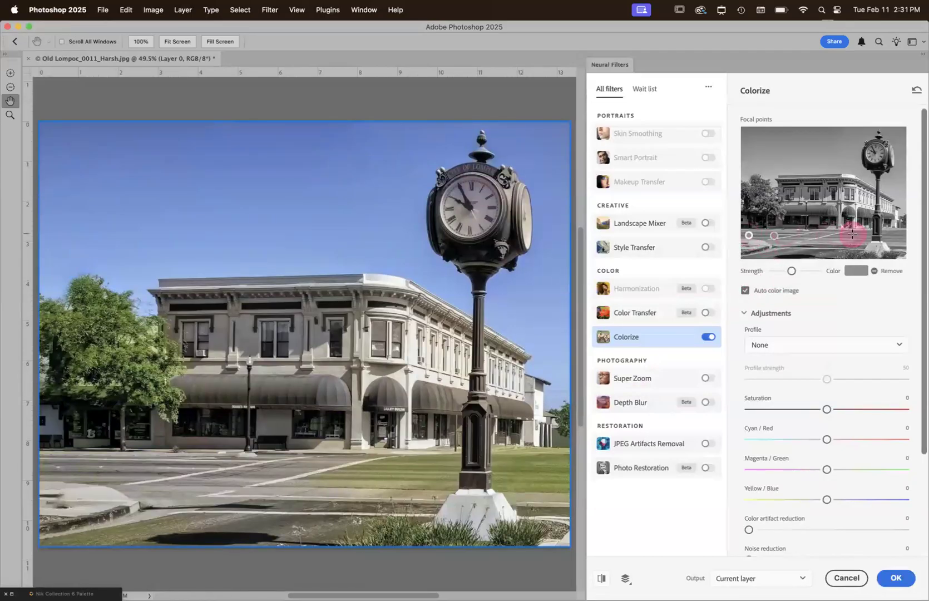
click(896, 239)
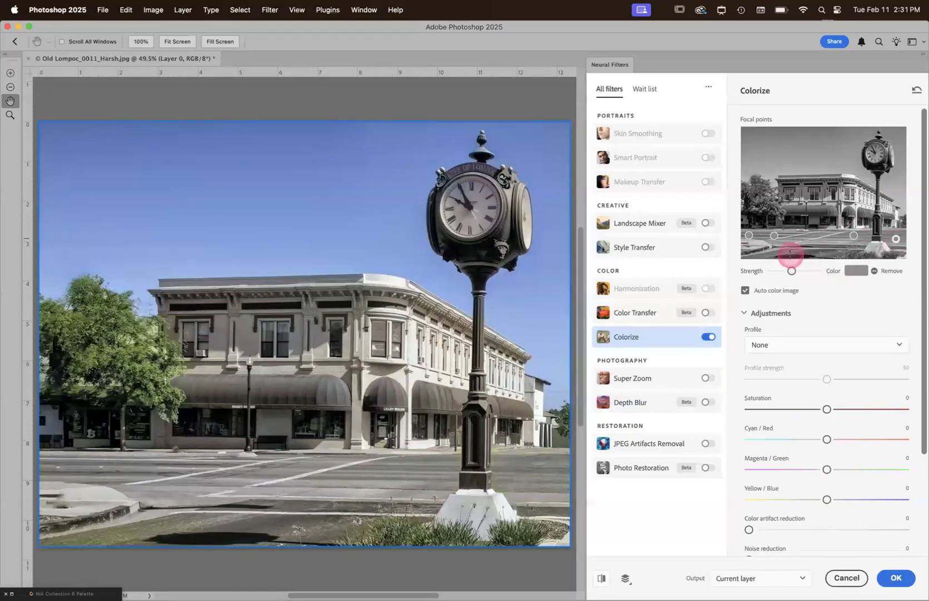
click(769, 254)
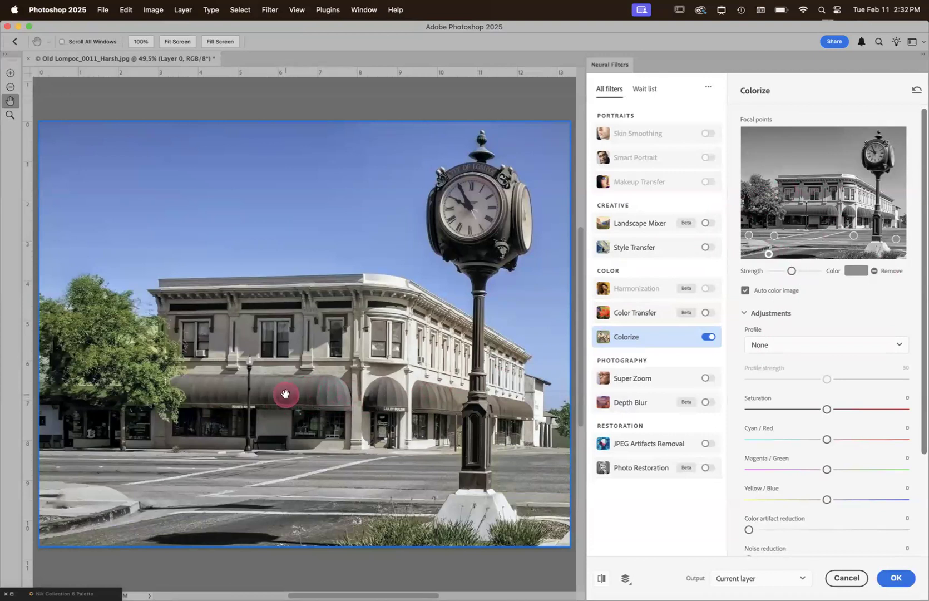
Step: Set the colour of the foreground road's focal point to dark red
click(851, 270)
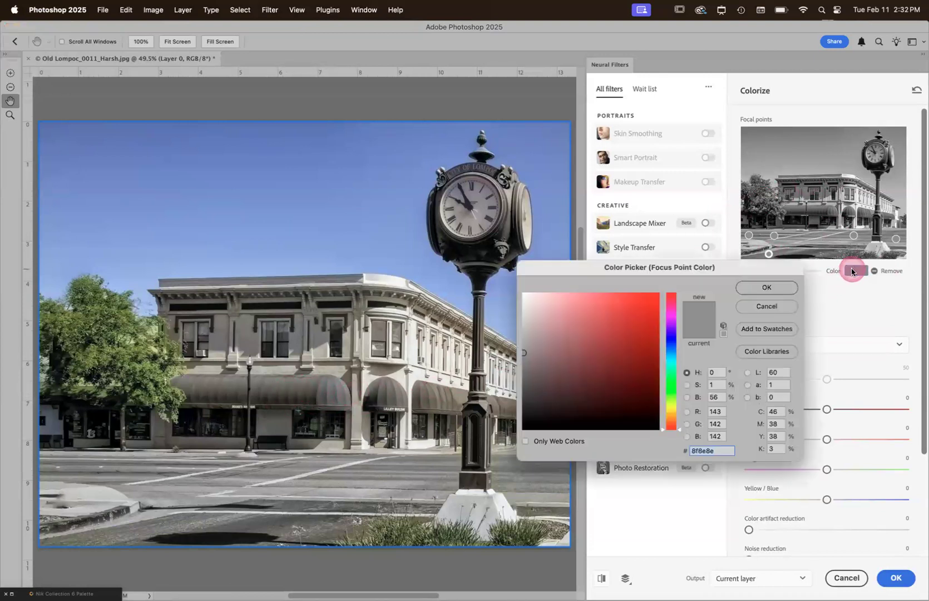
drag(654, 348, 653, 351)
click(771, 293)
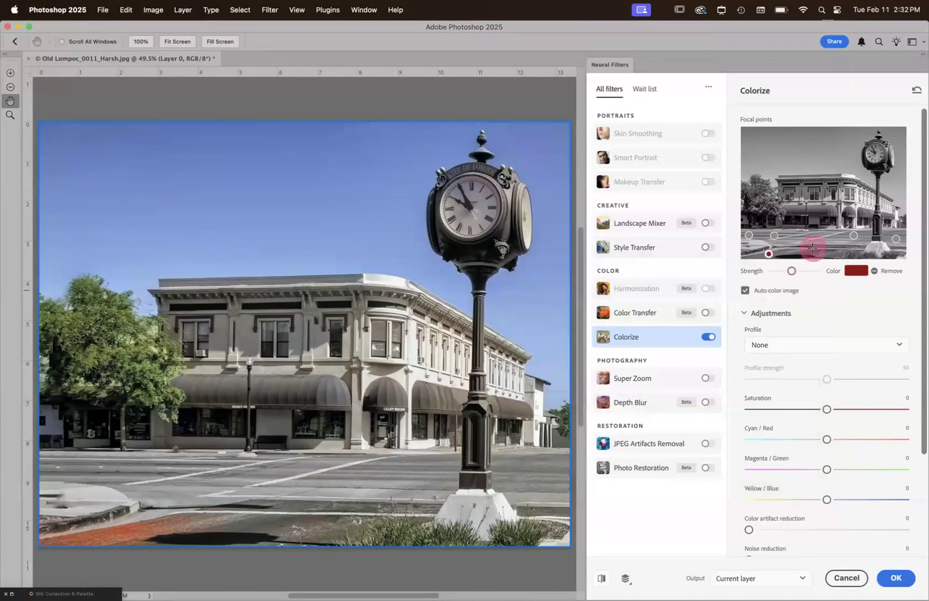
Step: Add dark red focal points on the four awnings of the corner building
click(825, 211)
click(848, 215)
click(865, 213)
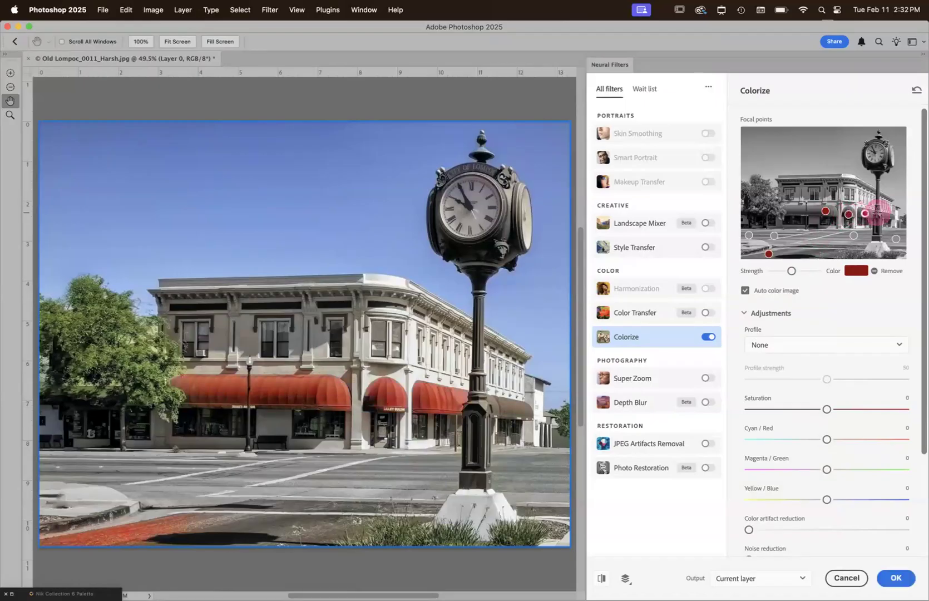
click(889, 215)
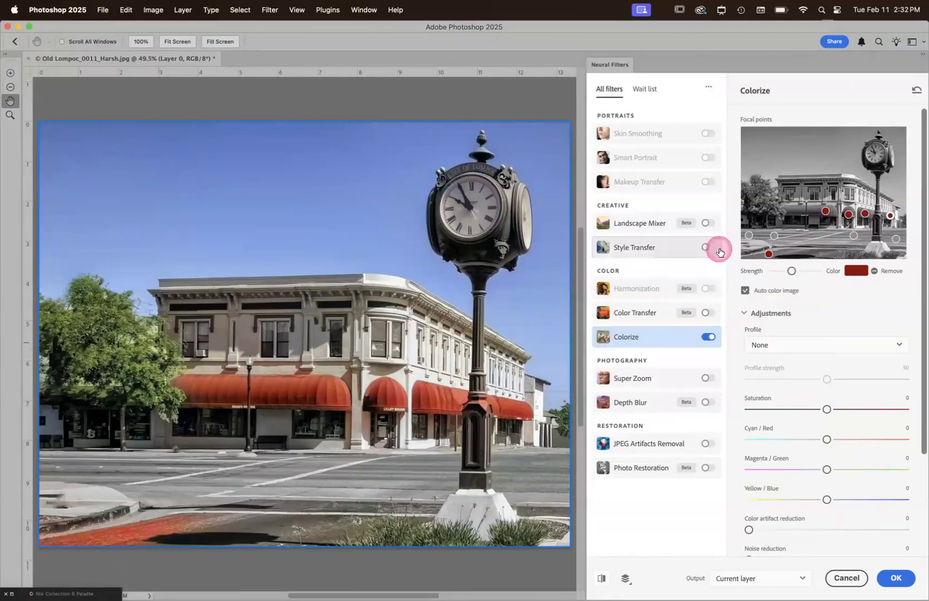
Step: Change the Colorize focal point on the foreground road from dark red to a neutral grey
click(769, 254)
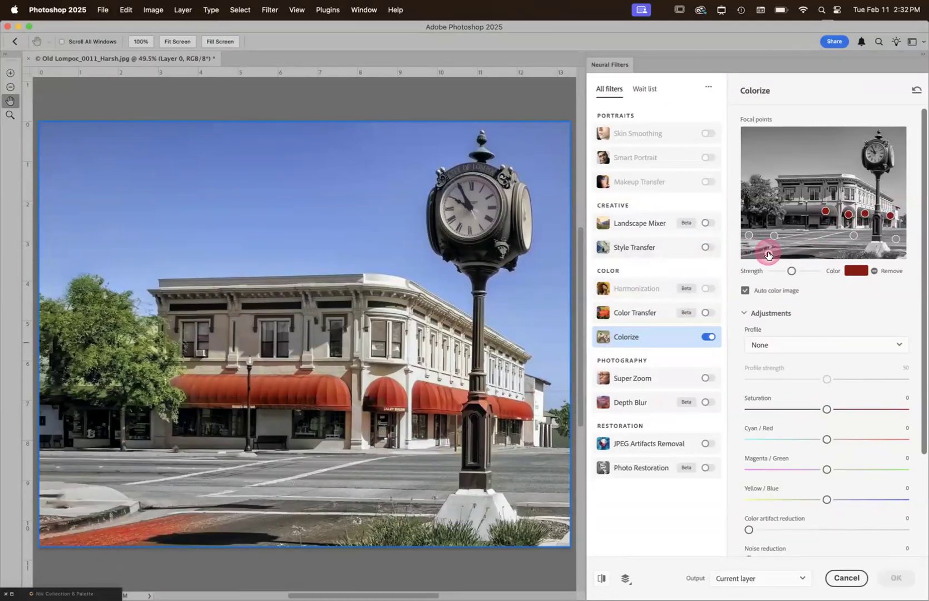
click(857, 270)
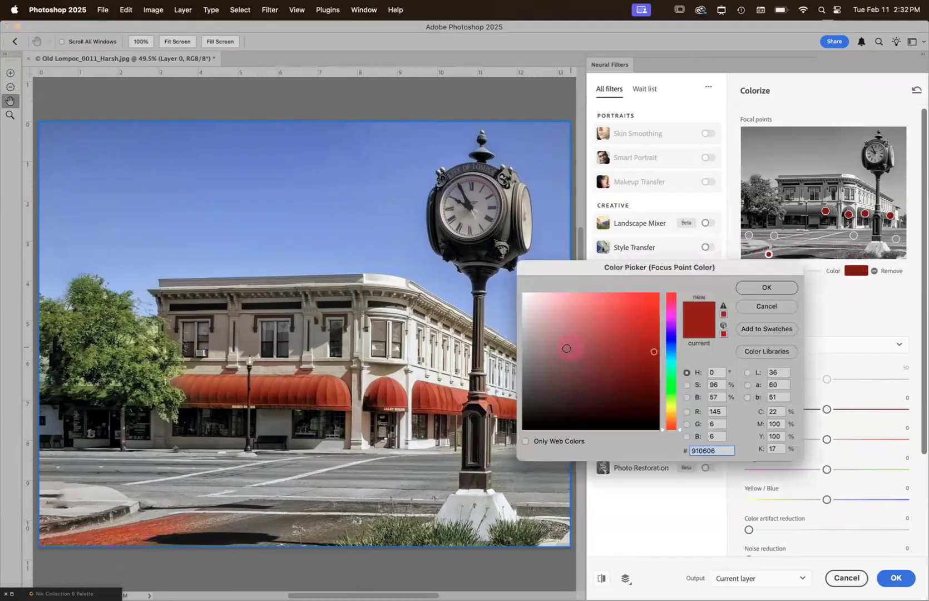
click(522, 359)
click(767, 287)
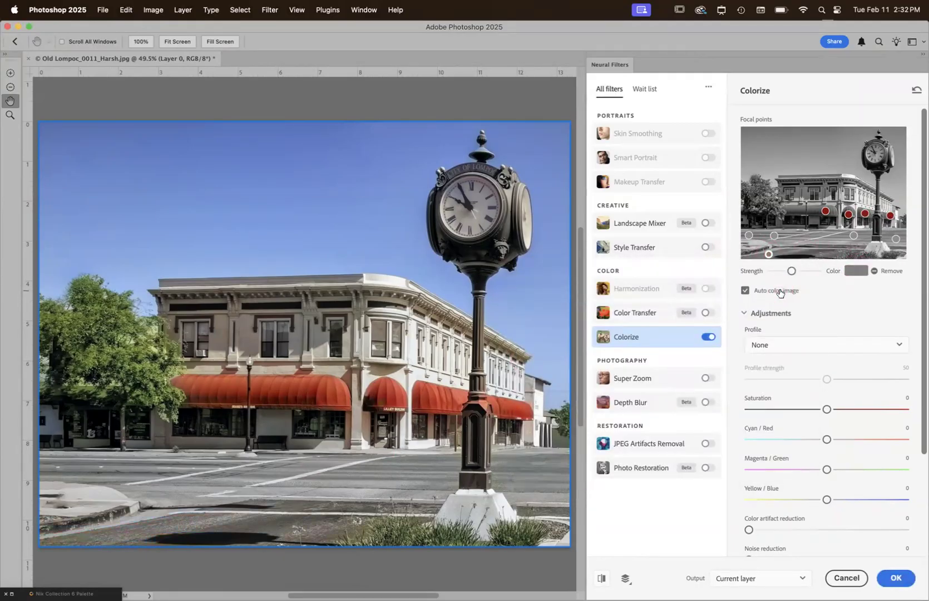
click(778, 288)
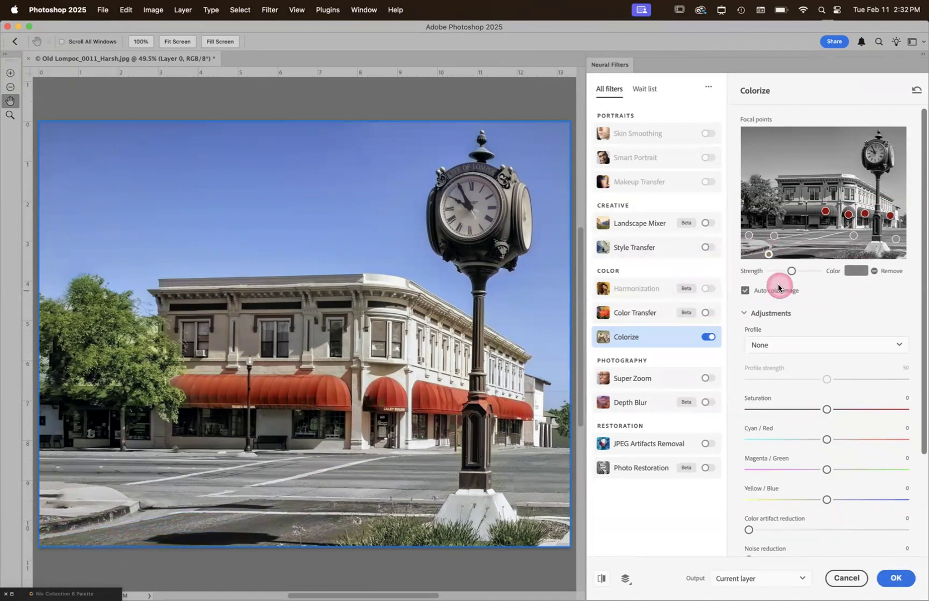
Step: Recolour the focal point on the long awning beside the tree to dark green
click(823, 212)
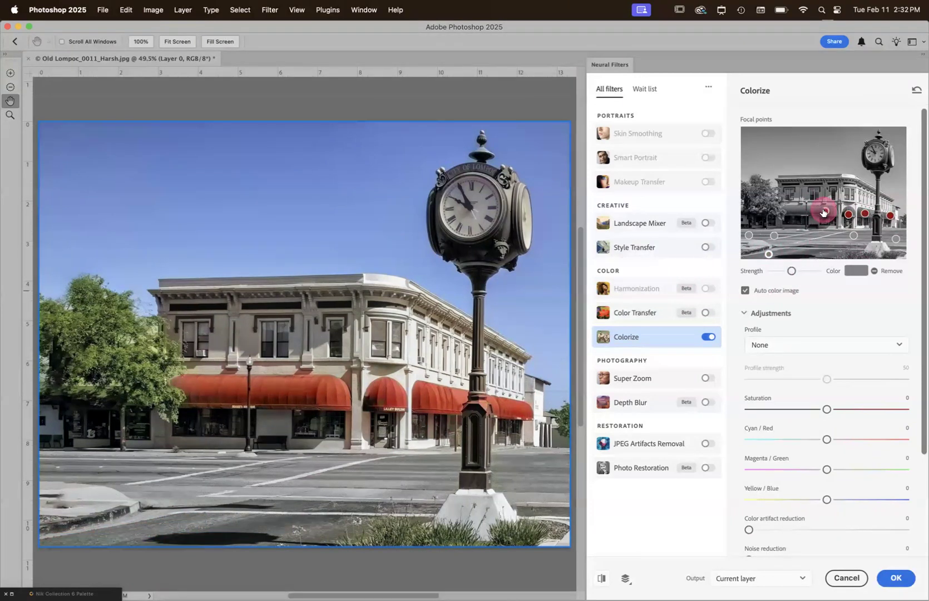
click(856, 271)
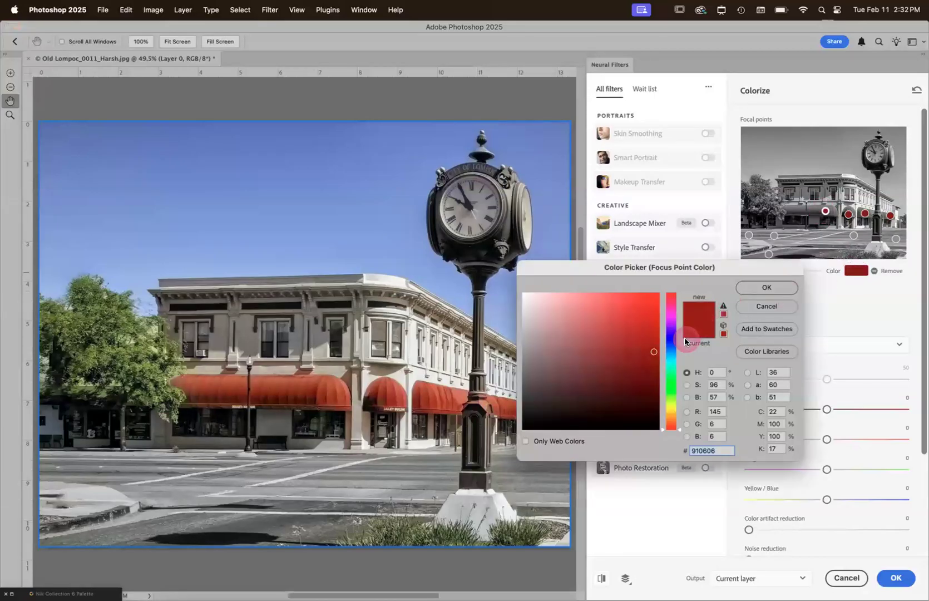
click(671, 385)
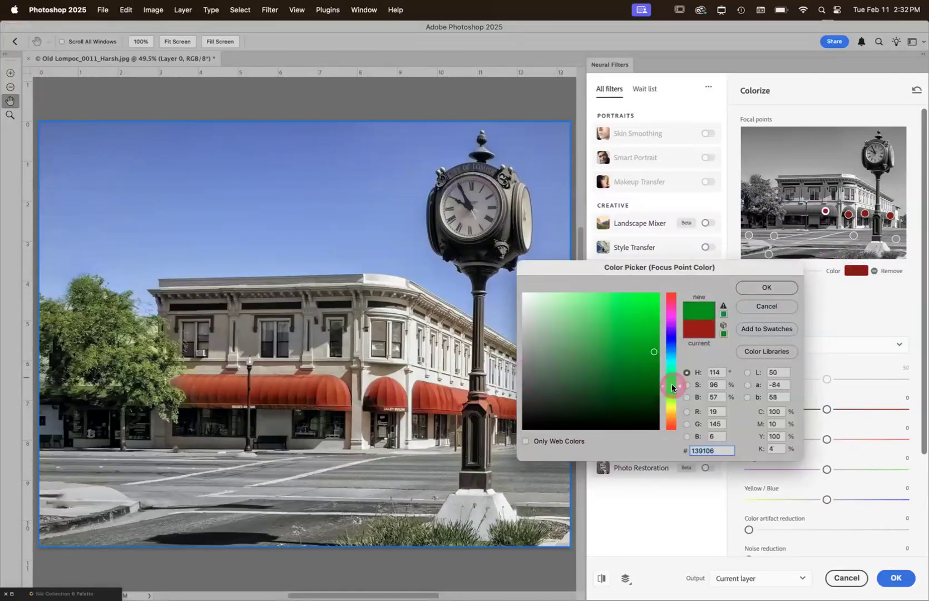
click(654, 374)
click(767, 287)
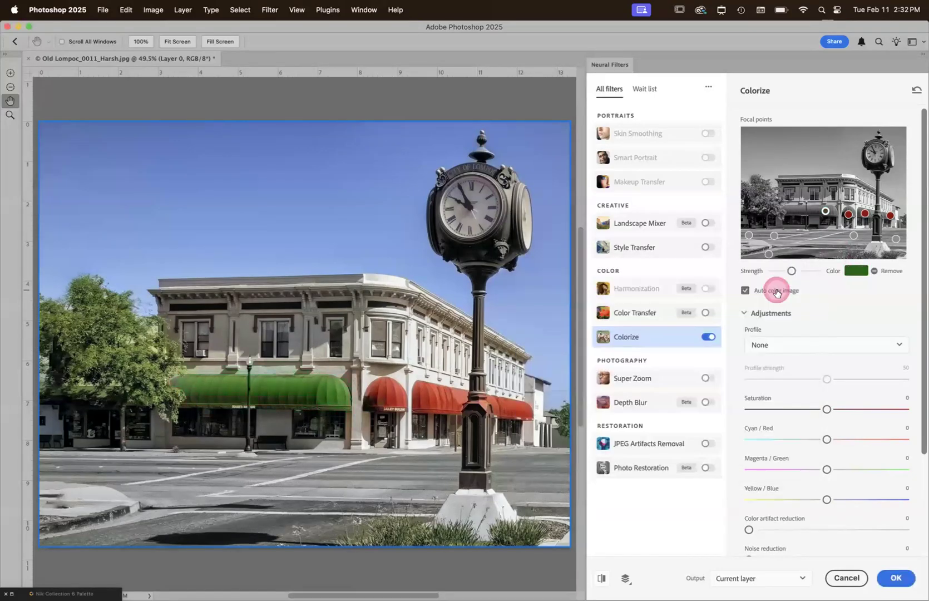
Step: Set the focal point on the awning between the corner entrance and the clock post to dark green 016b0b
click(848, 217)
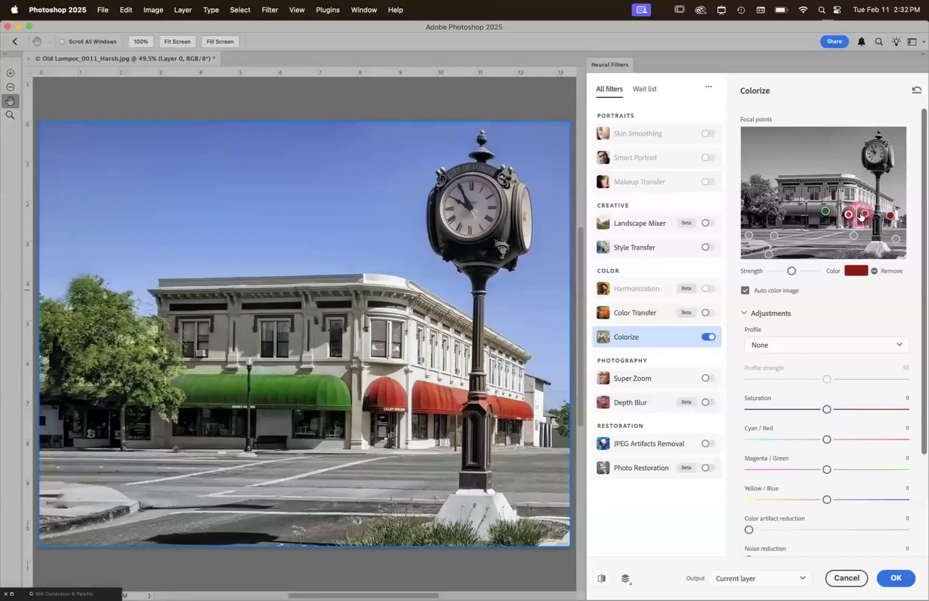
click(863, 216)
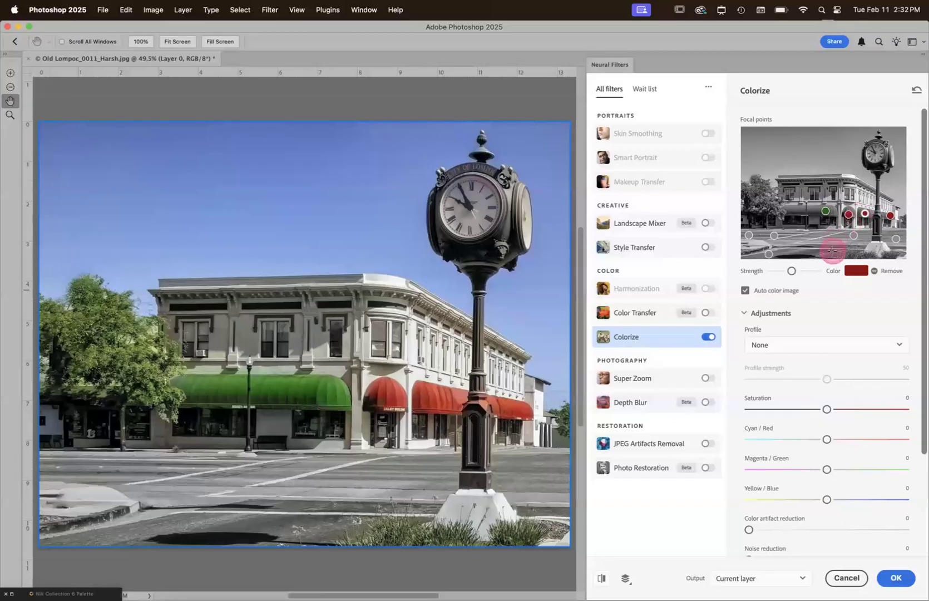
click(857, 270)
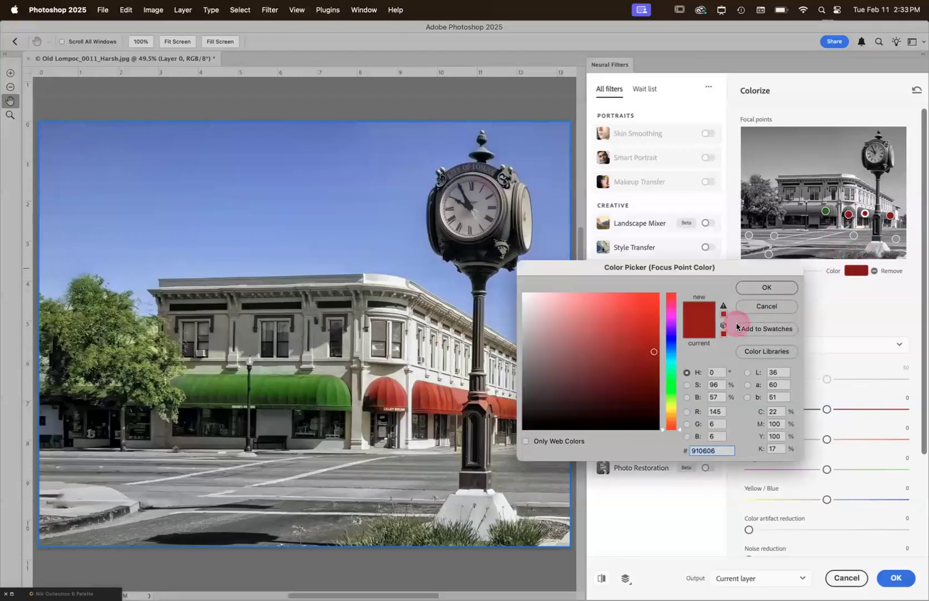
click(672, 383)
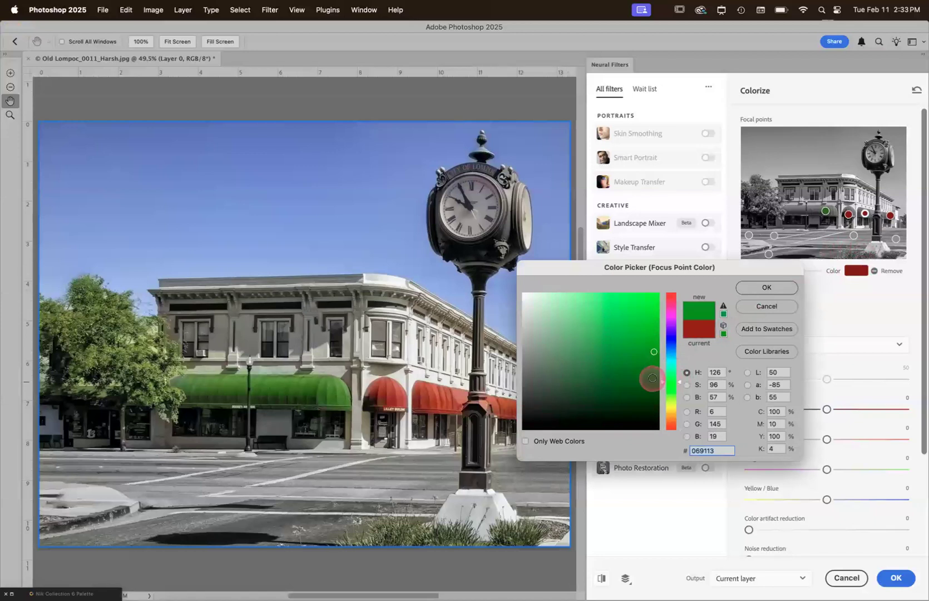
click(657, 372)
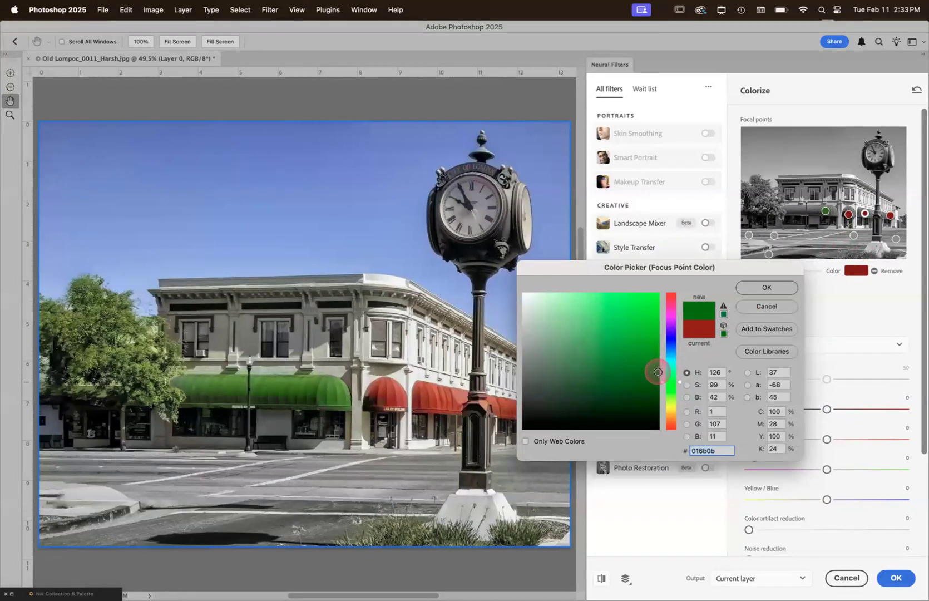
click(766, 287)
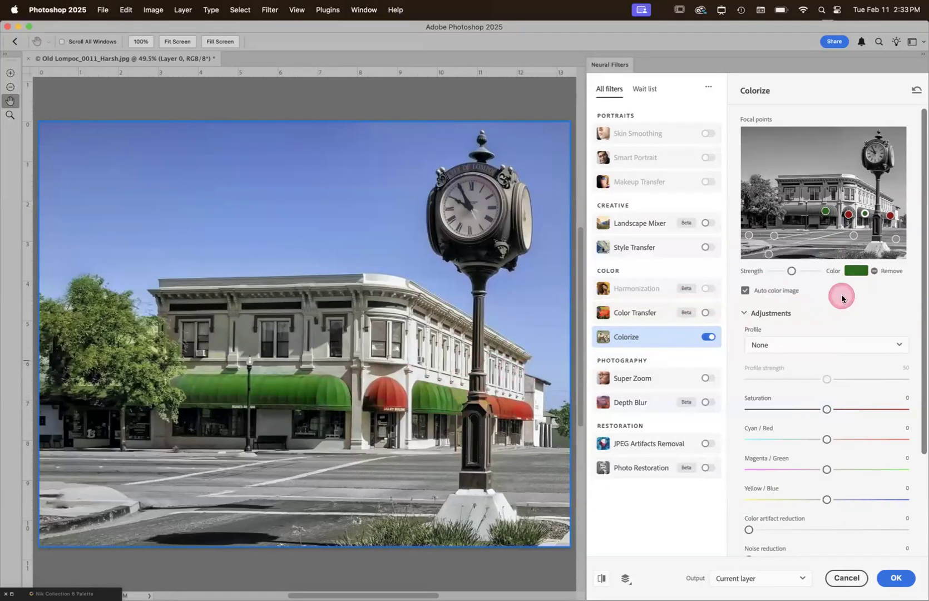
Step: Set the focal point on the far awning behind the clock post to green 069109
click(850, 216)
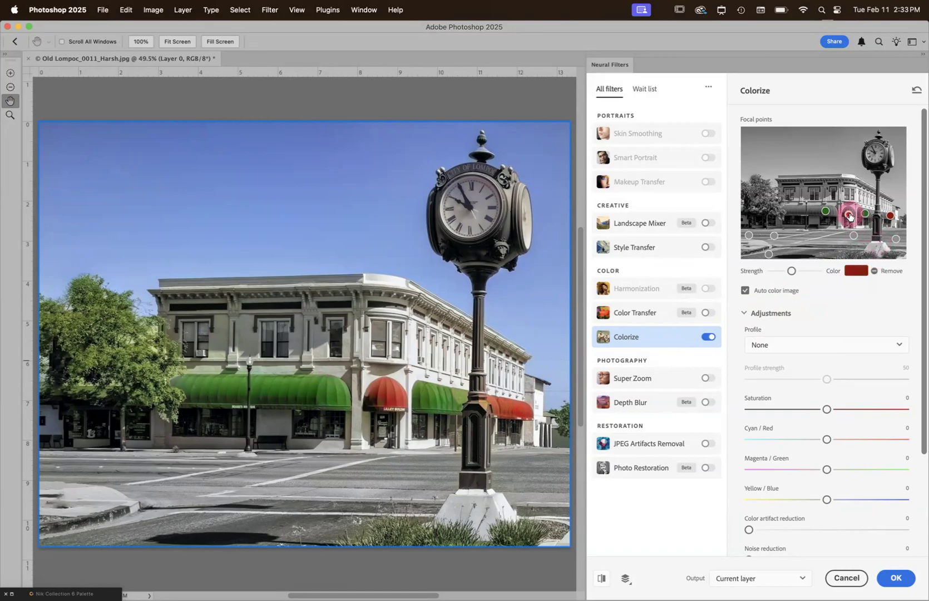
click(890, 217)
click(856, 271)
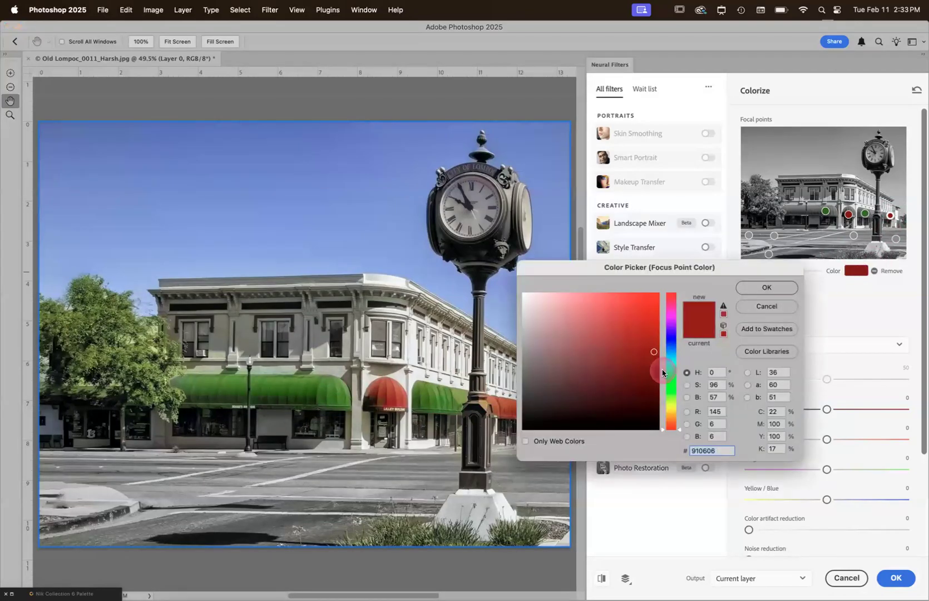
click(672, 385)
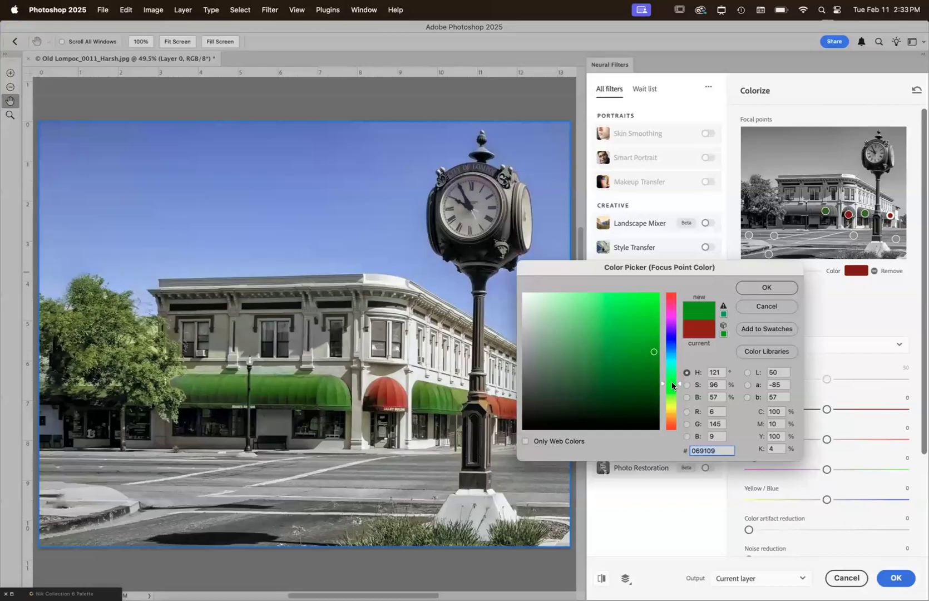
click(774, 288)
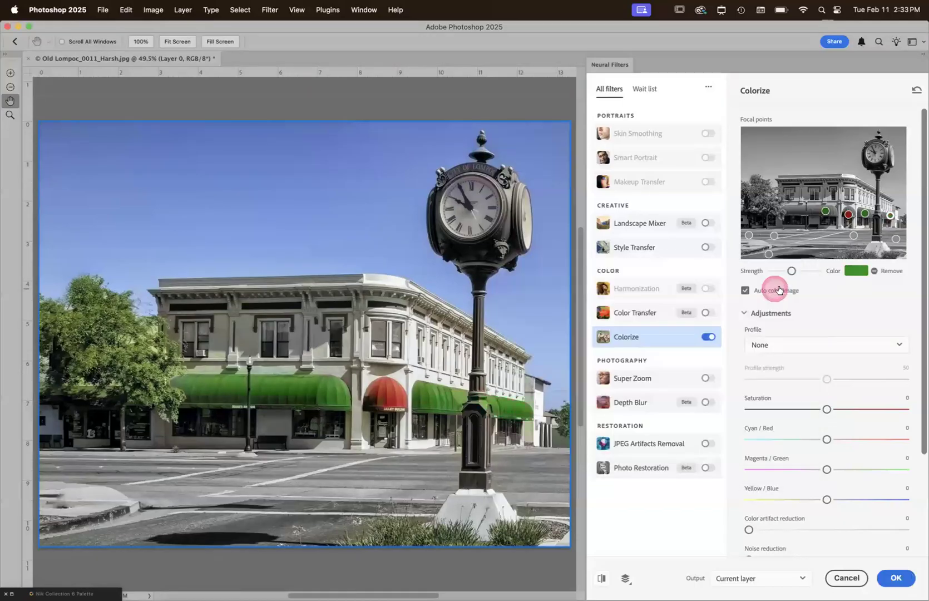
Step: Recolour the focal point on the small awning above the corner entrance to dark green
click(850, 249)
click(848, 214)
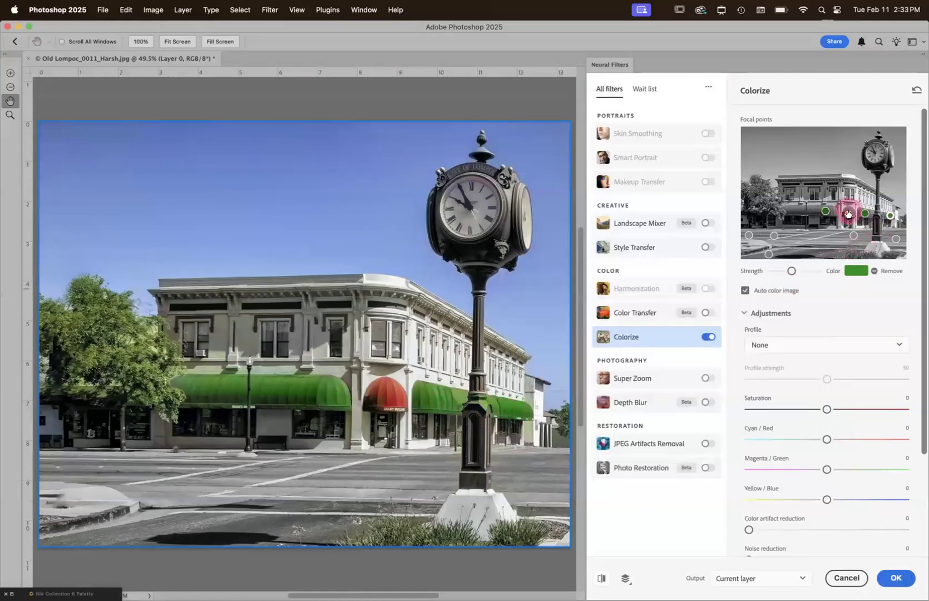
click(856, 271)
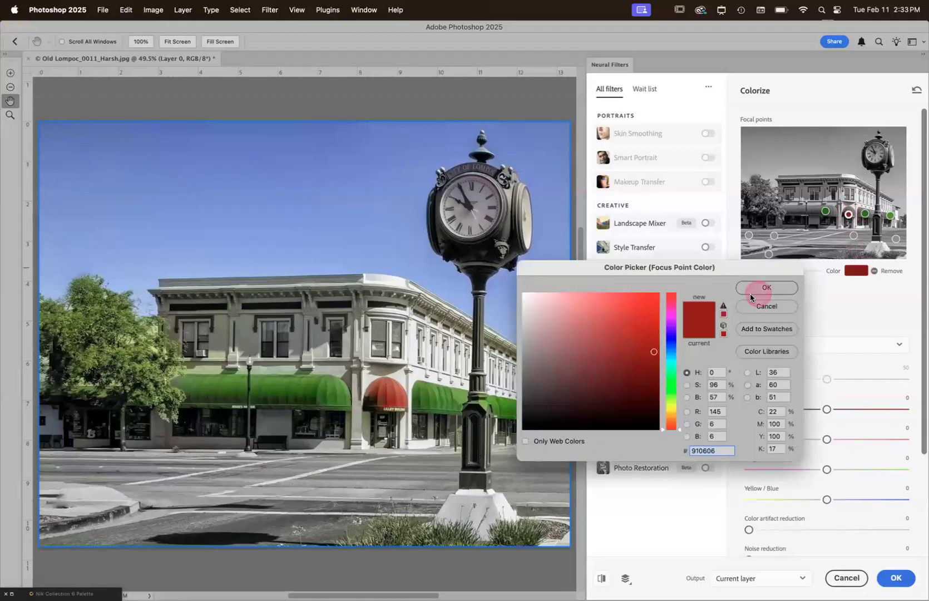
click(670, 387)
click(653, 361)
click(765, 289)
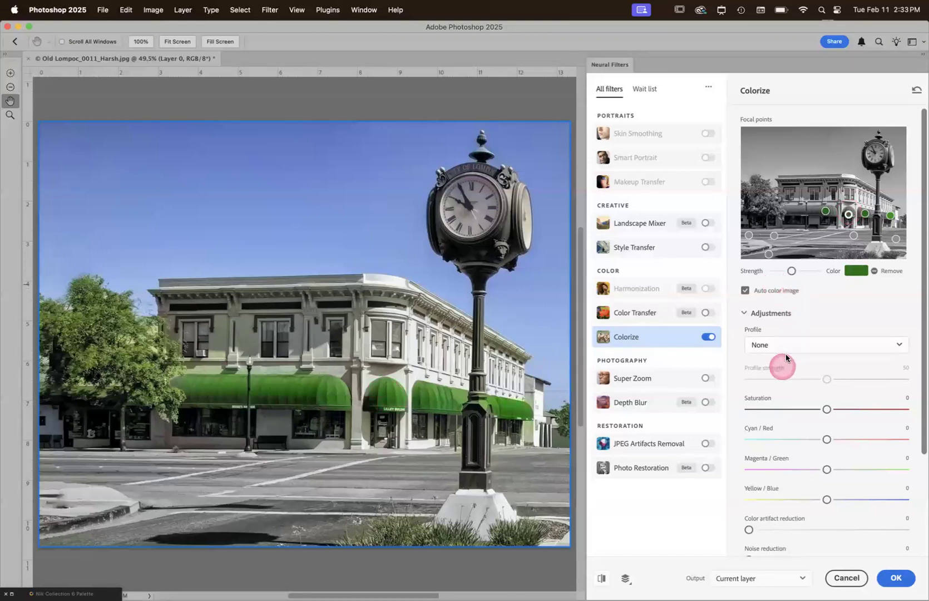
Step: Cancel the Neural Filters colorization and close the black-and-white street photo
click(492, 313)
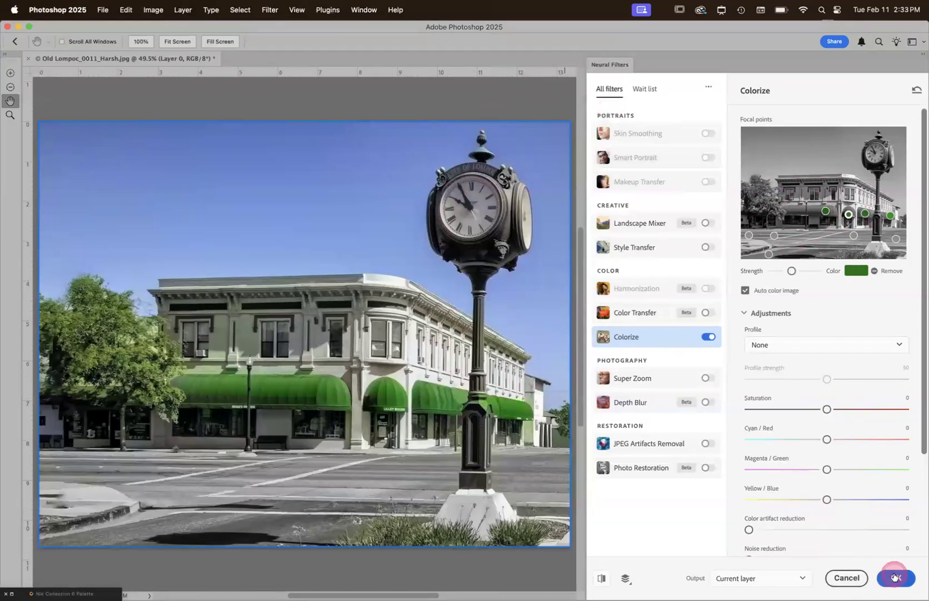
click(850, 580)
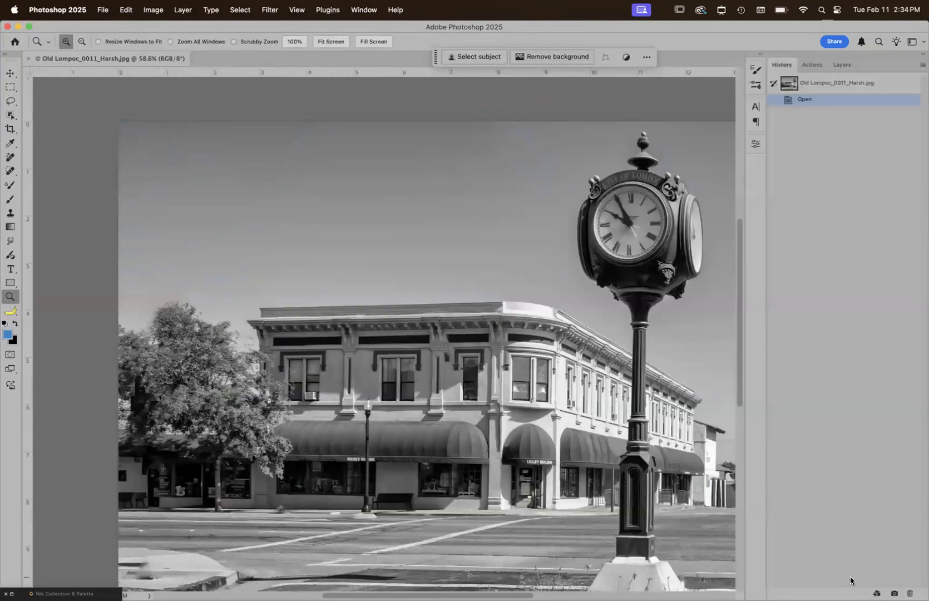
key(super+w)
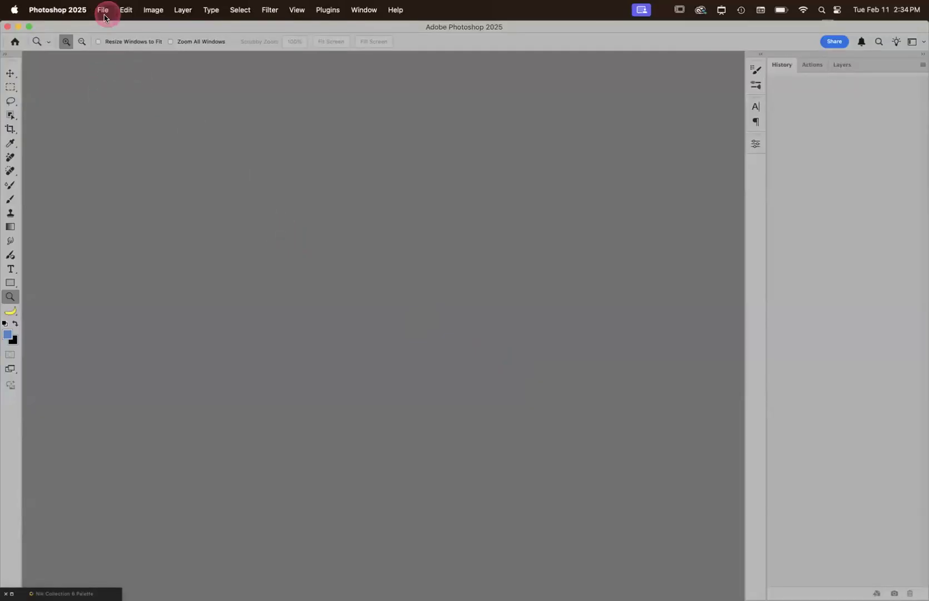
Step: Open the Customize Toolbar dialog and start saving the current toolbar as a preset named Tool Bar
click(126, 10)
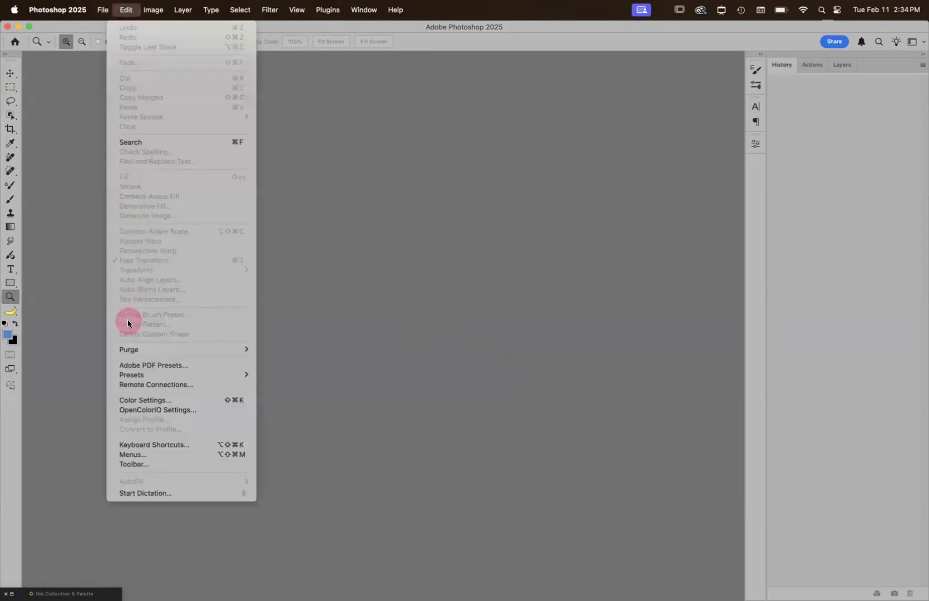
click(152, 465)
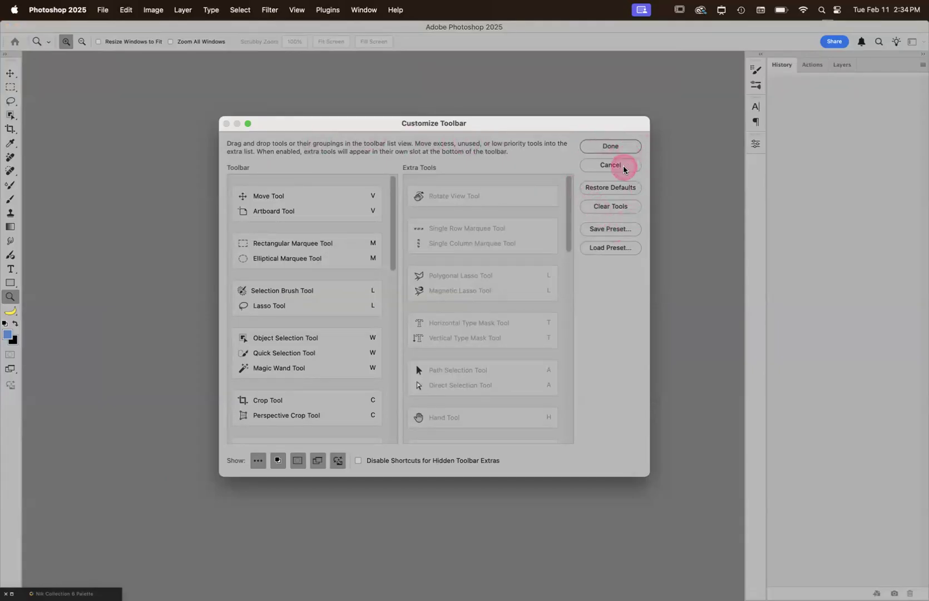
click(621, 228)
text(Tool)
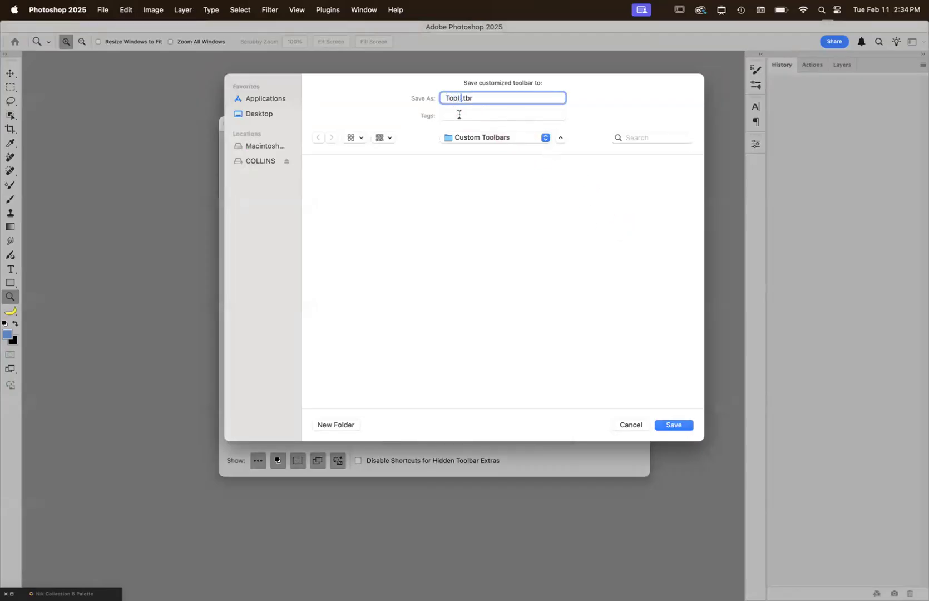
text( Bar)
Step: Put the owner's first name in possessive form before the preset's name and save it in the Custom Toolbars folder
key(Left)
key(Left)
key(Left)
key(Left)
key(Left)
text(Mike s)
key(Right)
key(Right)
key(Right)
key(Right)
key(Right)
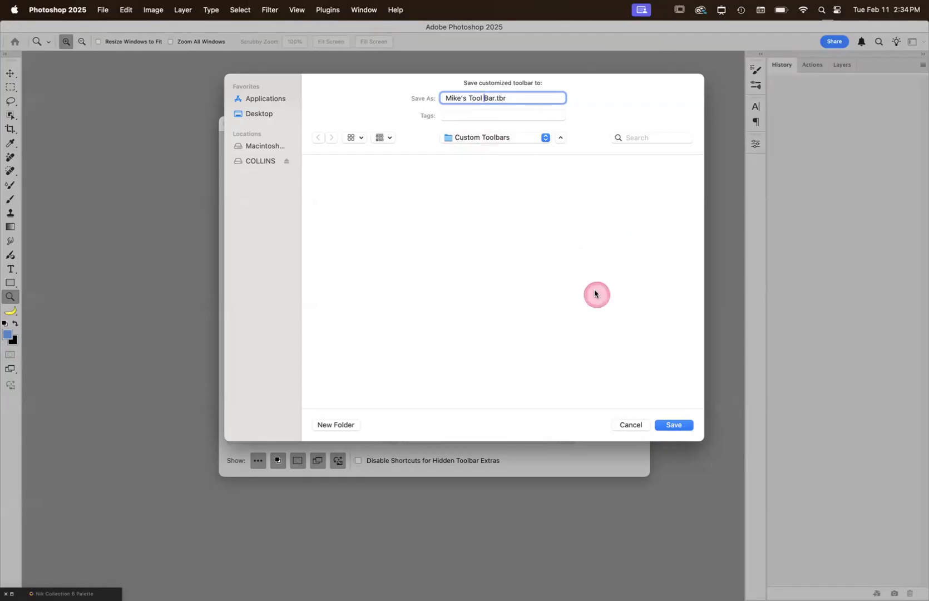
click(545, 138)
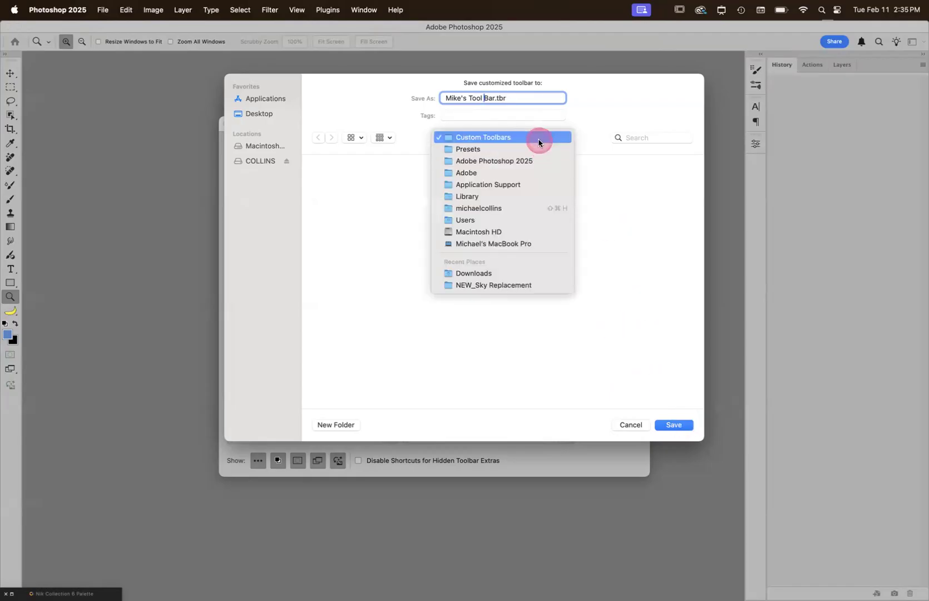
click(657, 203)
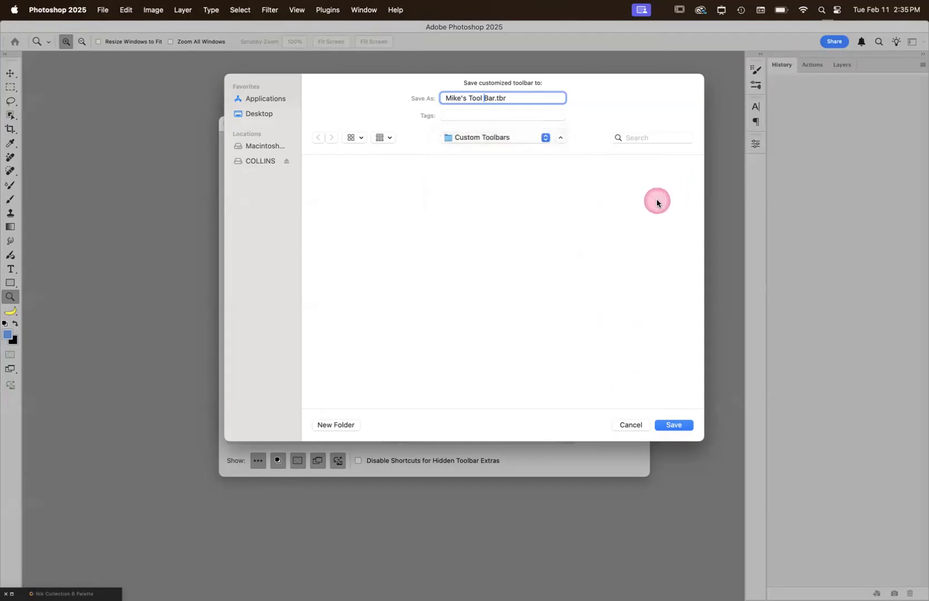
click(678, 426)
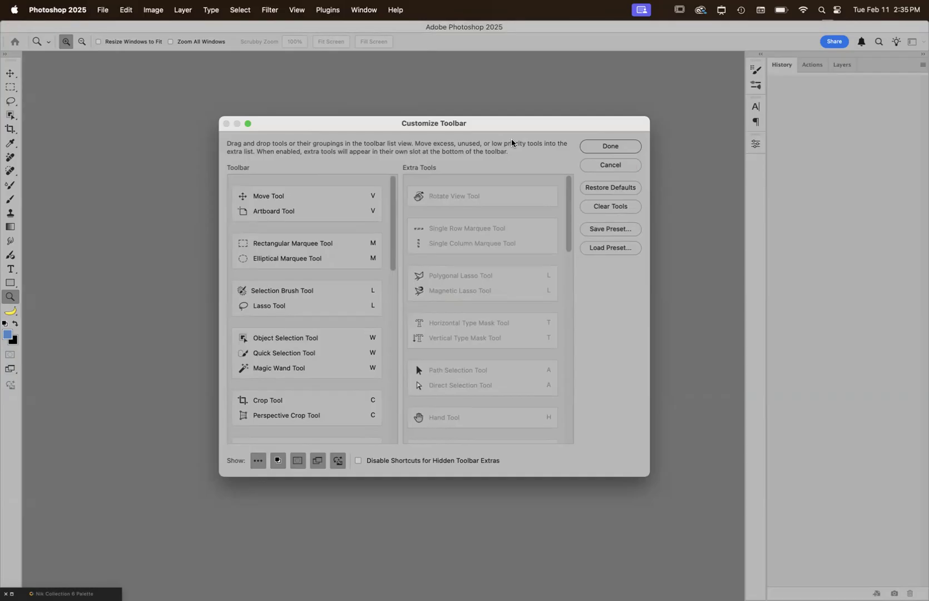
Step: Load the saved toolbar preset from the Custom Toolbars folder and accept the toolbar customization
click(604, 247)
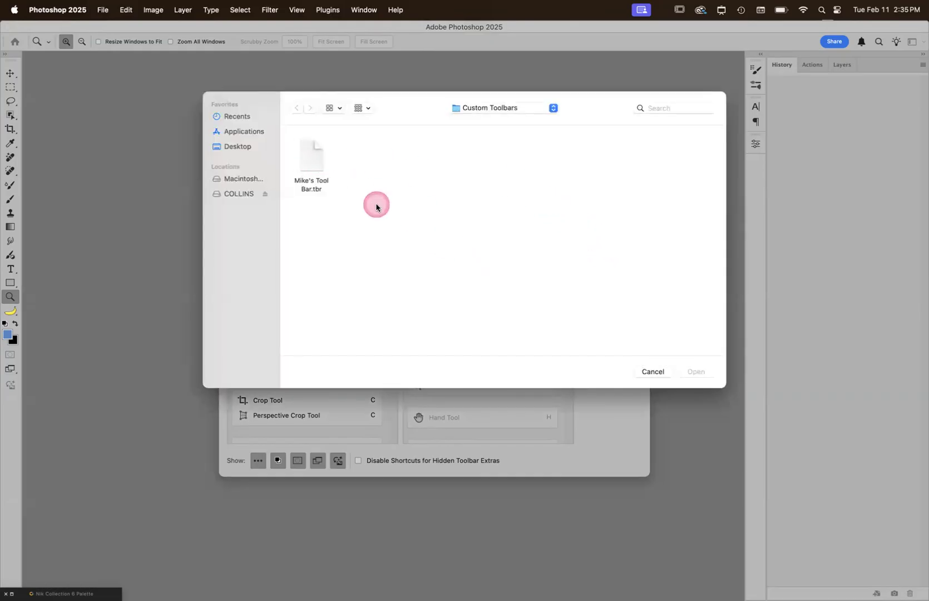
click(314, 162)
click(696, 371)
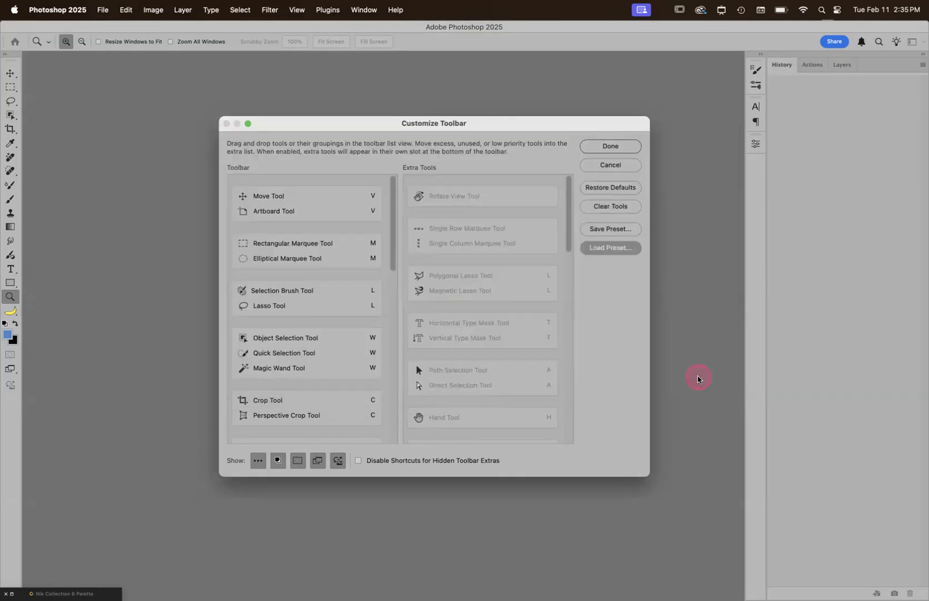
click(610, 147)
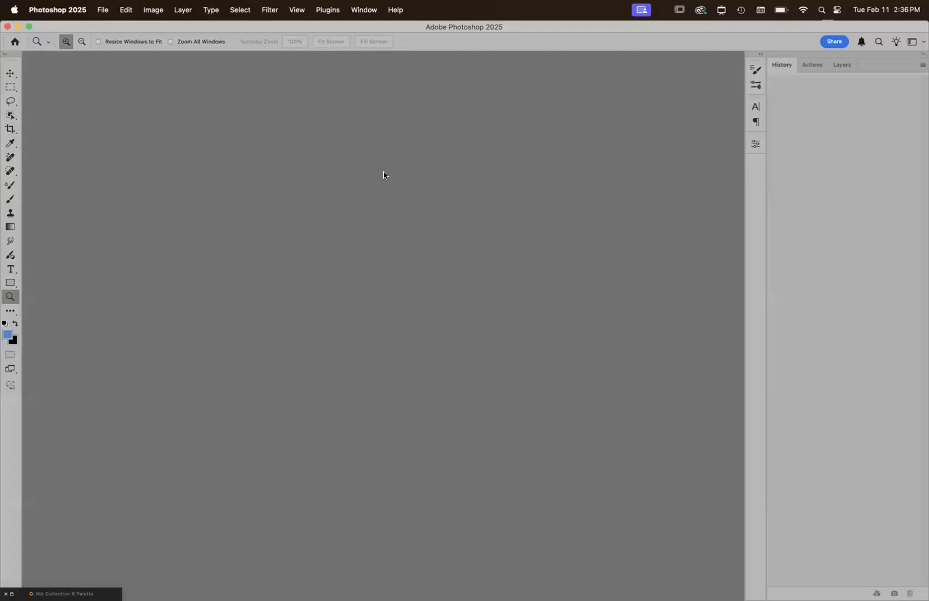
Step: Create a white 10 x 8 in document at 300 ppi and select the whole canvas for Generative Fill
key(super+n)
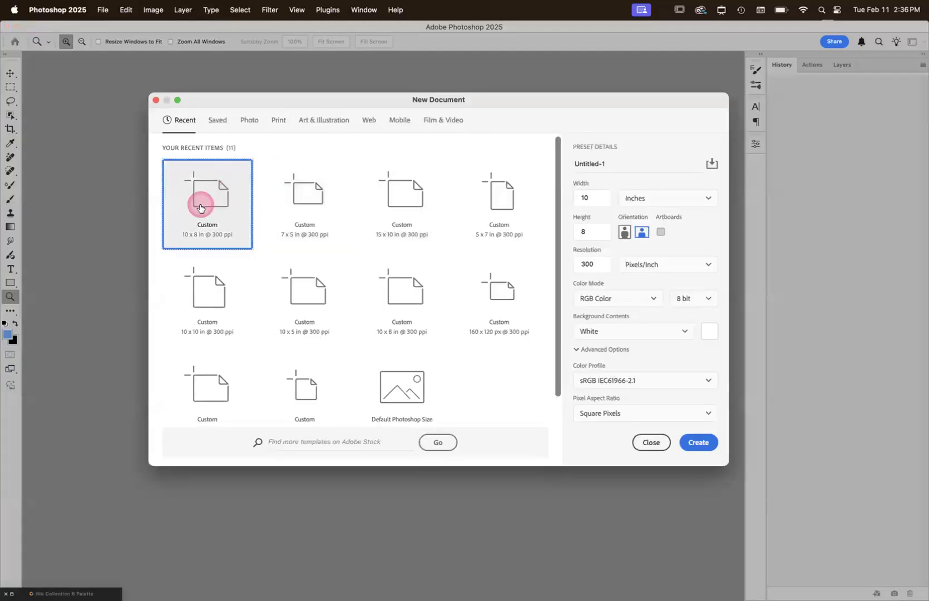
click(694, 443)
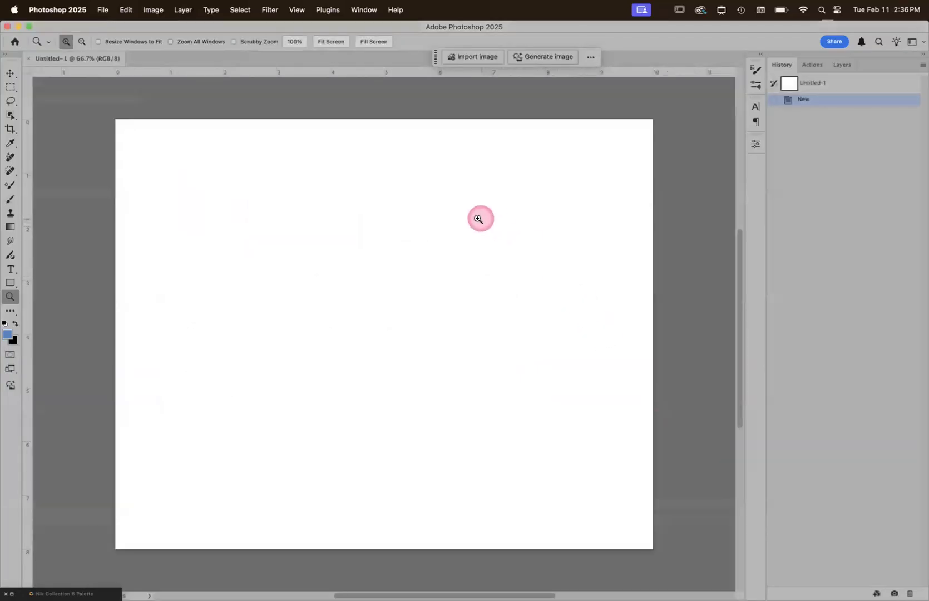
key(super+a)
click(497, 58)
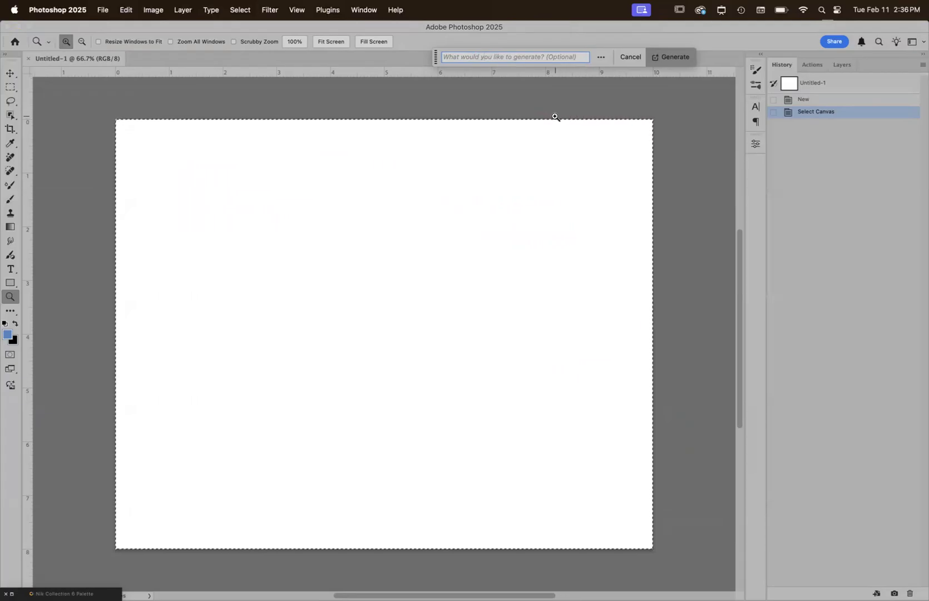
Step: Enter the Generative Fill prompt "Lighthouse at dusk sandy beach"
text(Light)
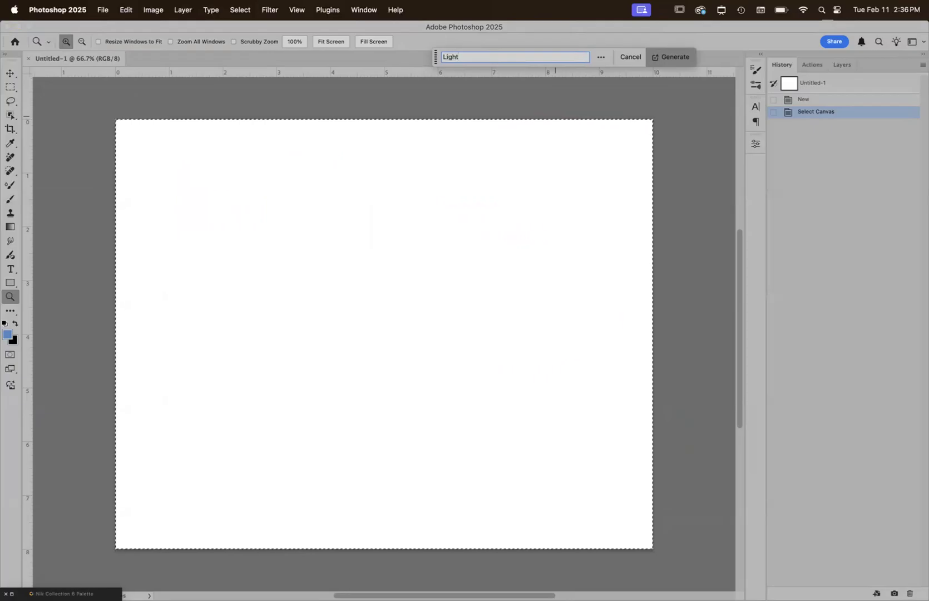
text(house a)
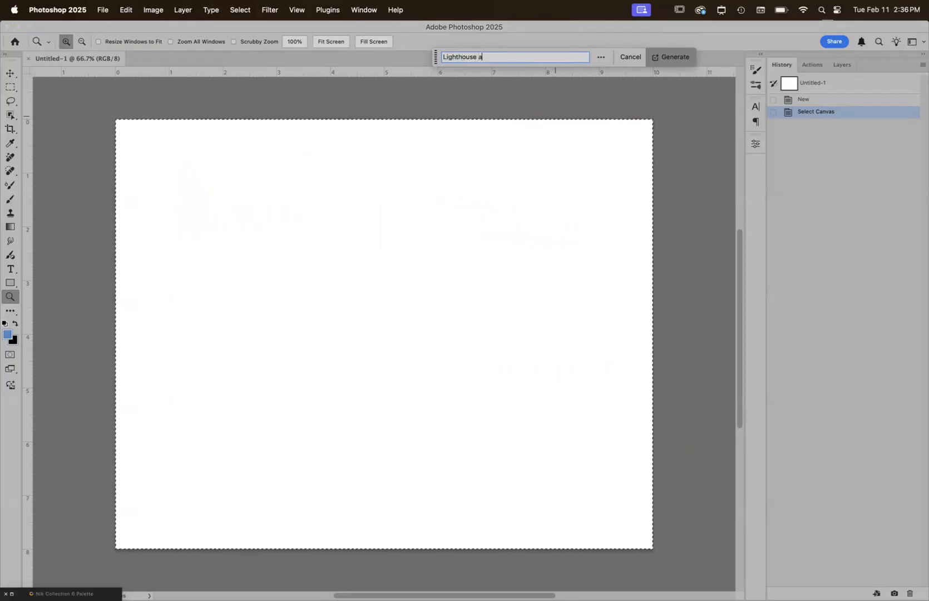
text(t dusk)
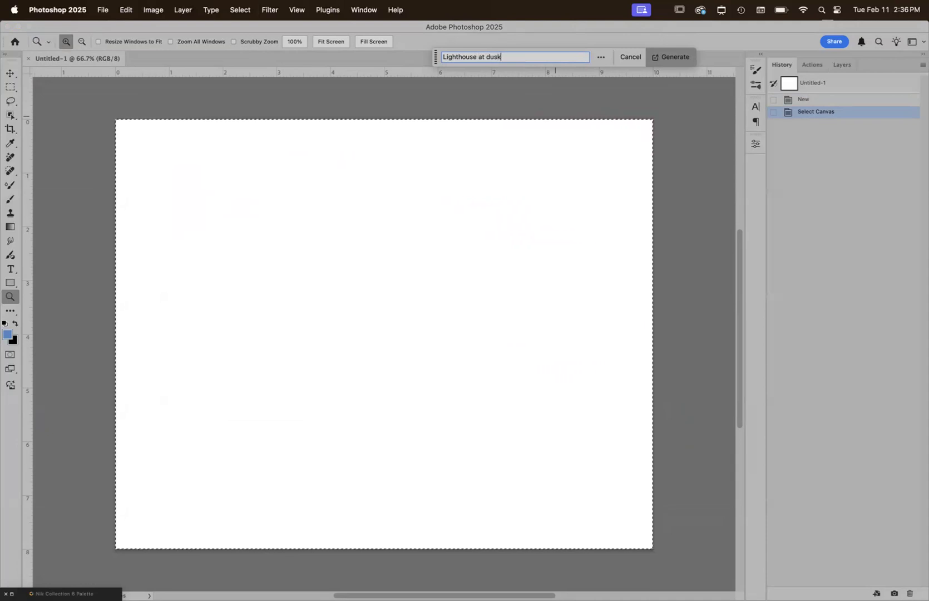
text(, sandy beach)
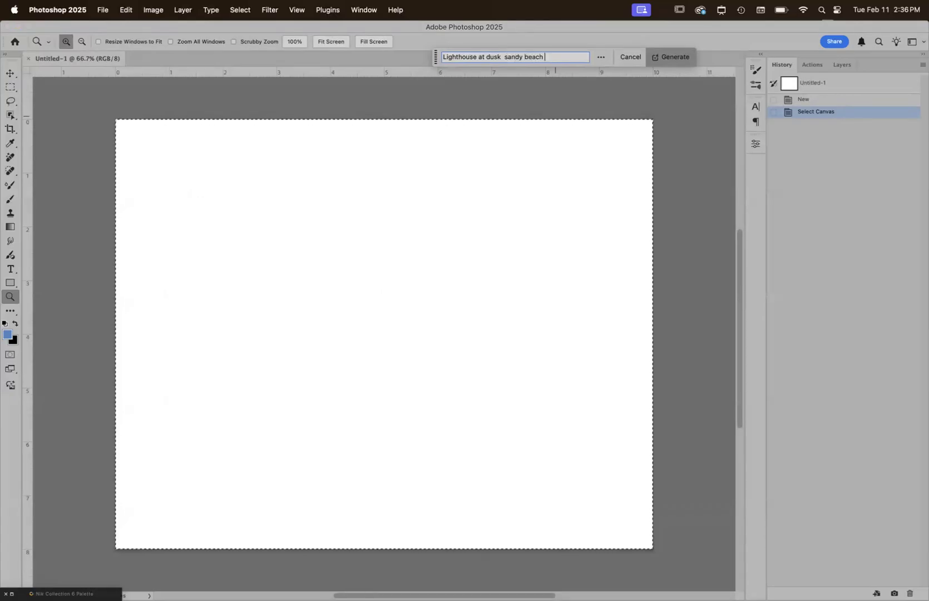
Step: Insert "red and yellow" before "Lighthouse" at the start of the prompt
key(Left)
key(Left)
key(Left)
key(Left)
key(Left)
key(Left)
key(Left)
key(Left)
key(Left)
key(Left)
key(Left)
key(Left)
key(Left)
key(Left)
key(Left)
key(Left)
key(Left)
key(Left)
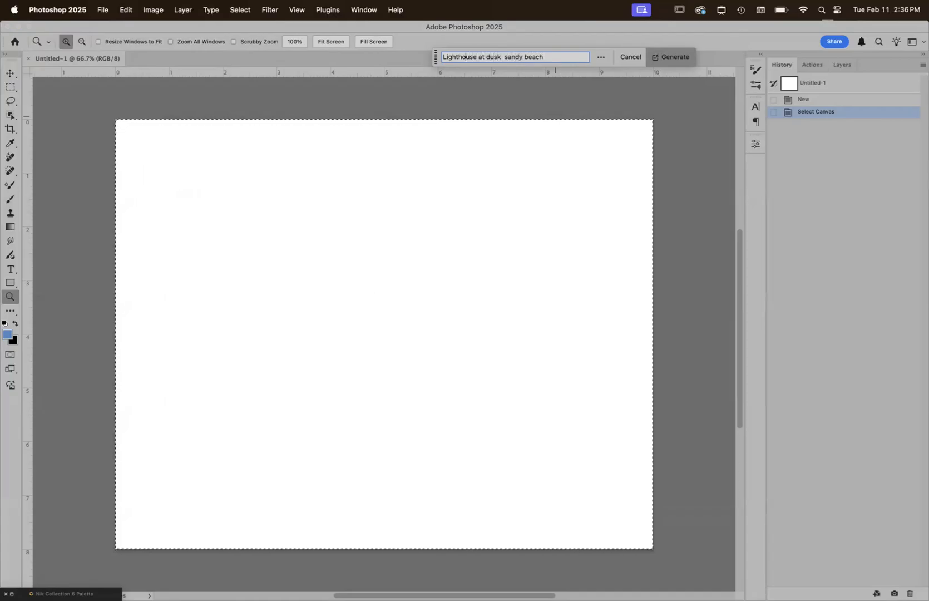
text(red and )
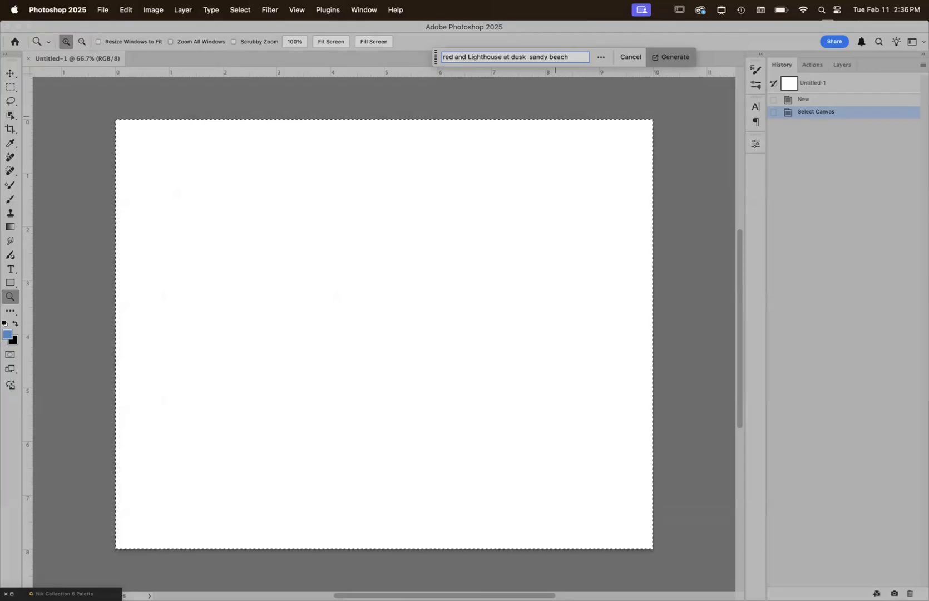
text(yellow)
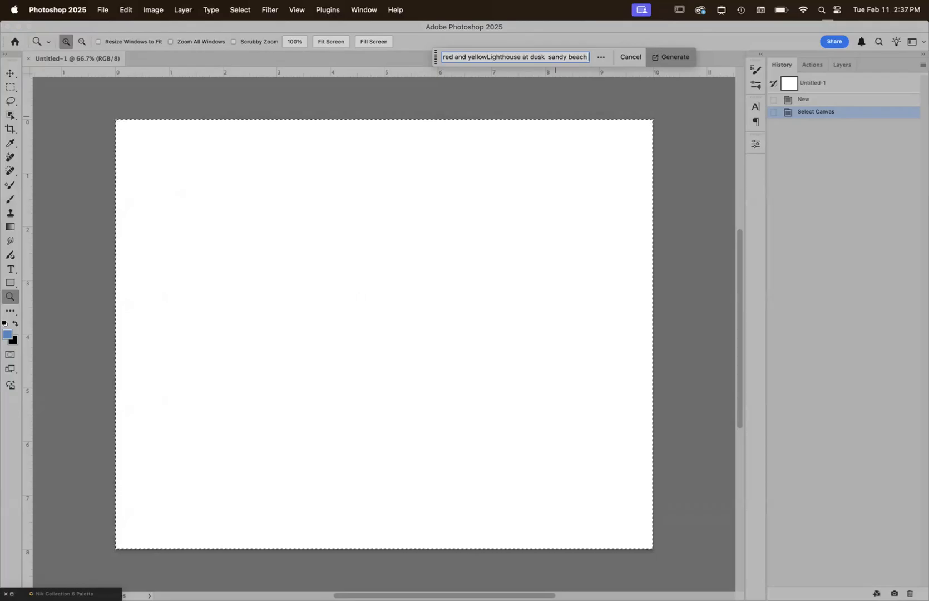
Step: Append "puffy blue skies clouds" to the end of the prompt
text(puffy)
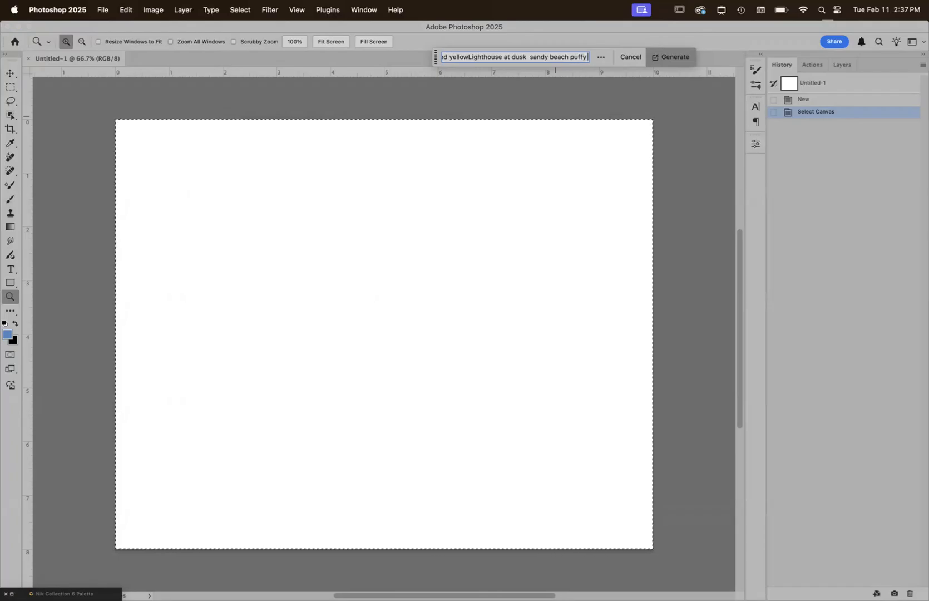
text( blue)
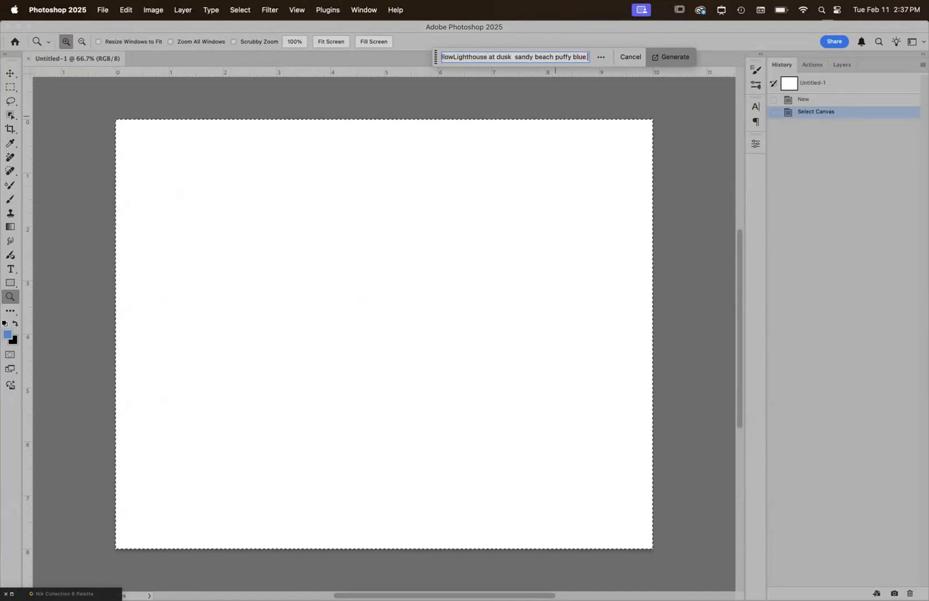
text( skies)
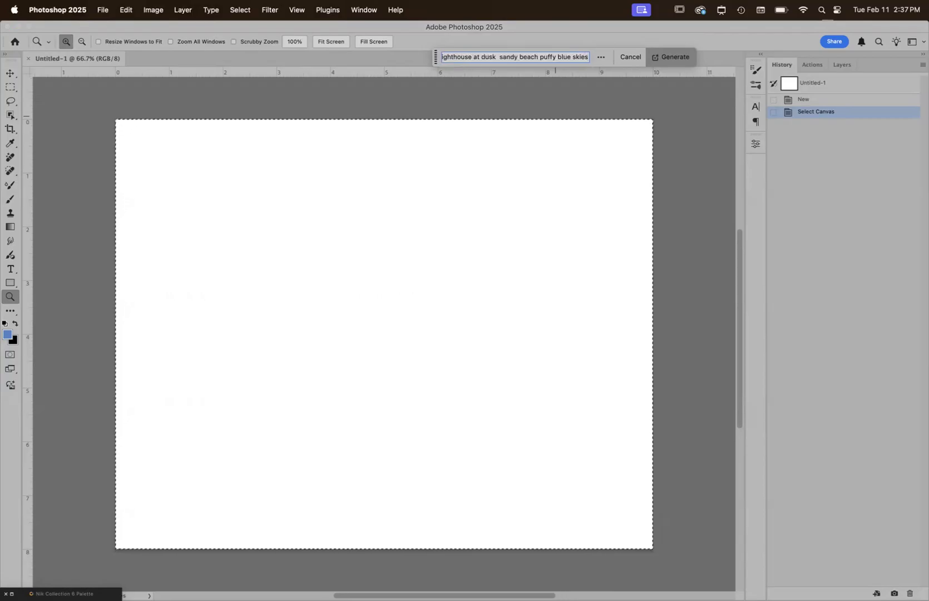
text(clouds)
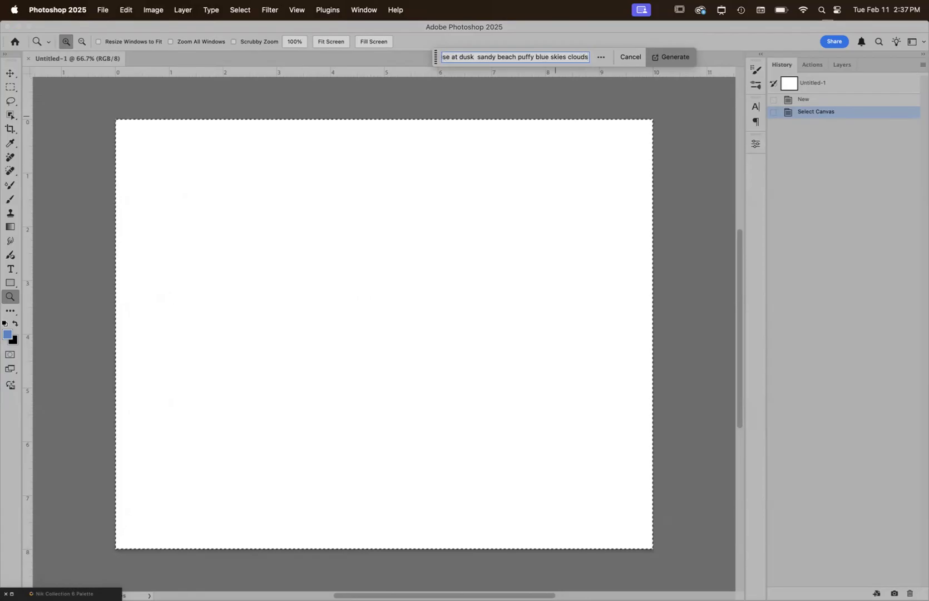
Step: Remove "blue skies" from the prompt so it ends in "puffy clouds", and generate the image
click(567, 57)
key(alt+shift+Left)
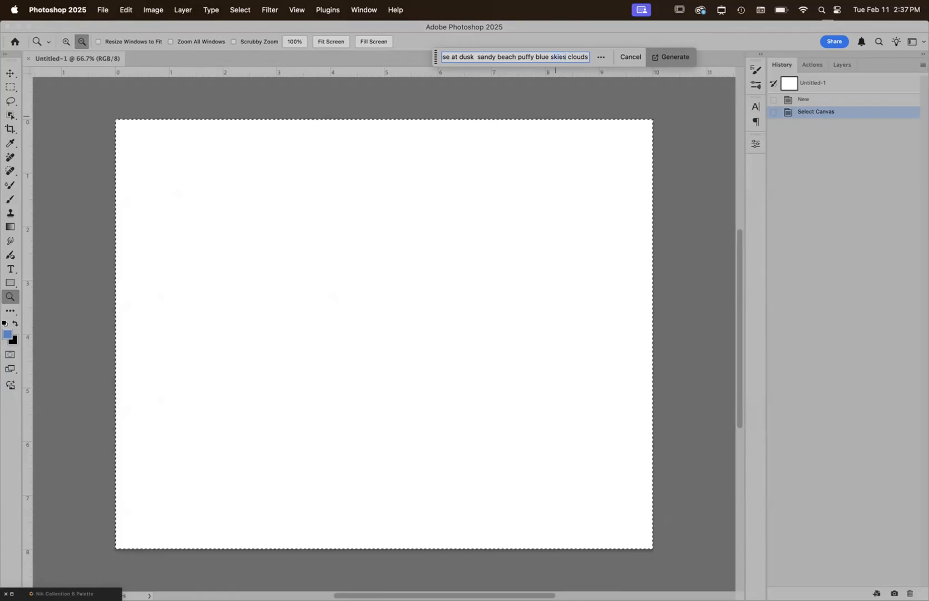
key(BackSpace)
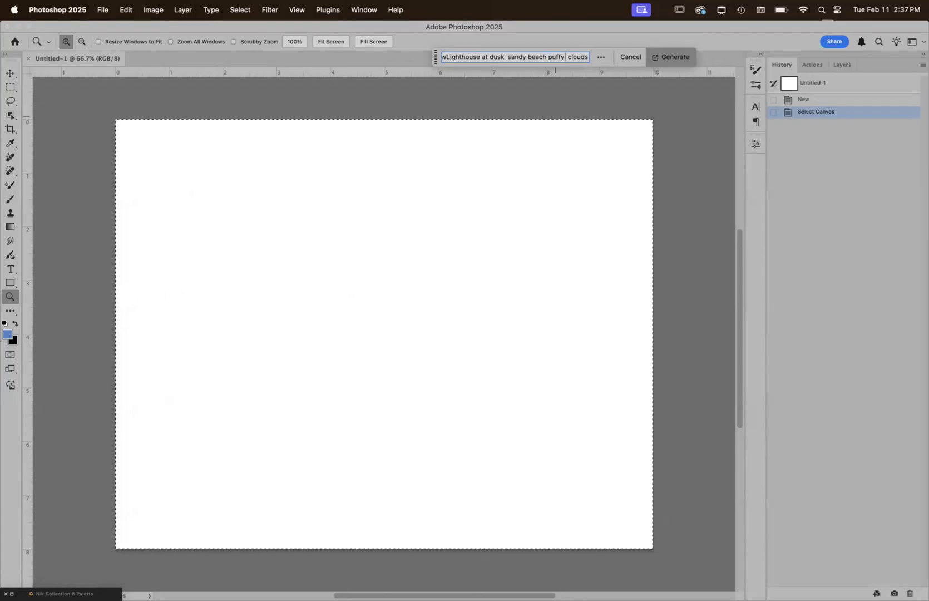
key(Right)
key(Right)
key(Right)
key(Right)
key(Right)
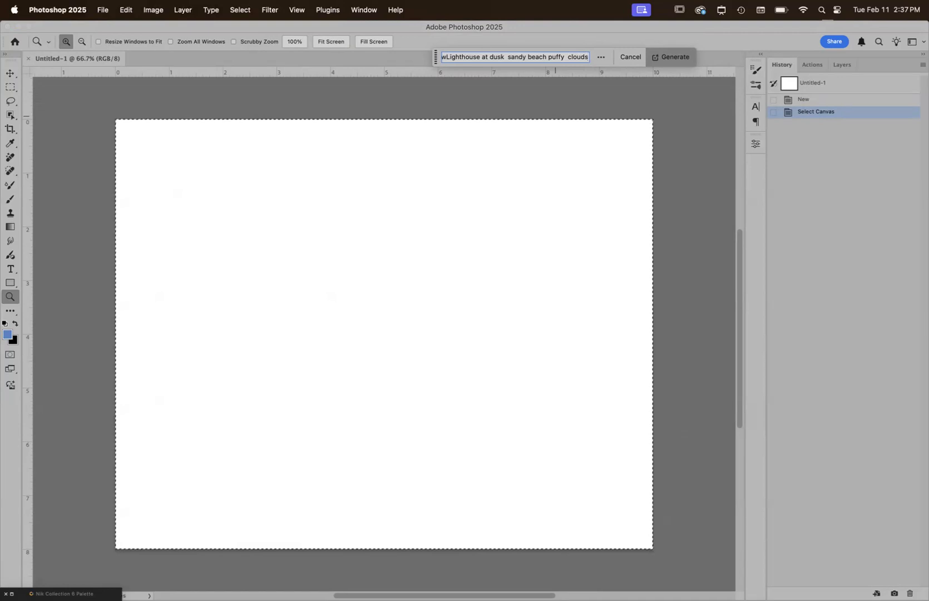
key(Return)
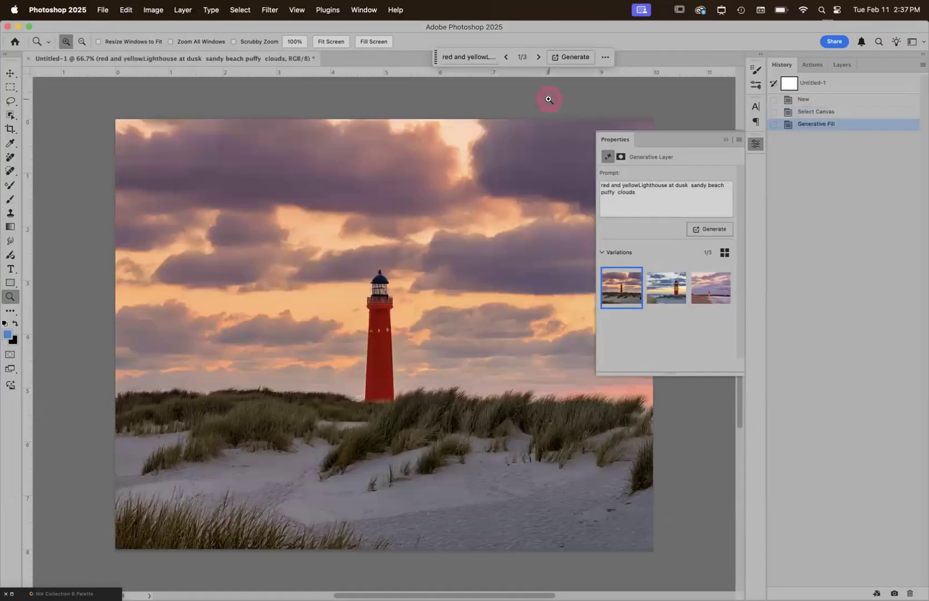
Step: Preview the second and third lighthouse variations, return to the first one and collapse the generative layer's properties
click(666, 288)
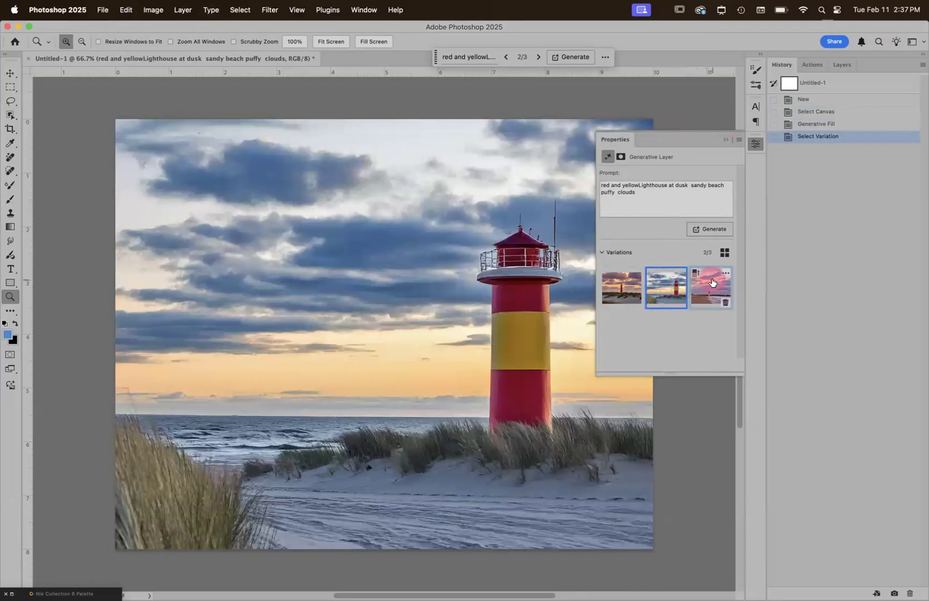
click(711, 282)
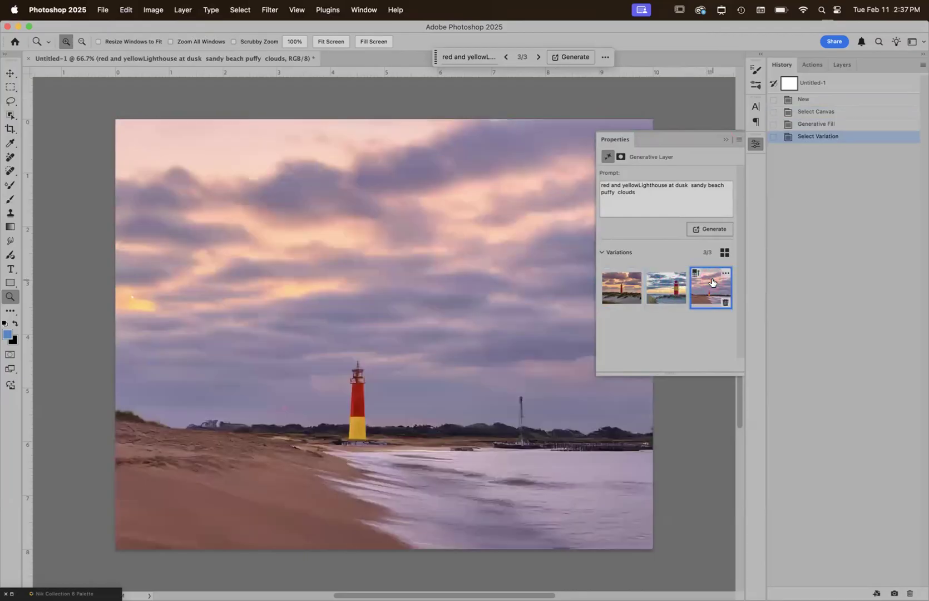
click(627, 290)
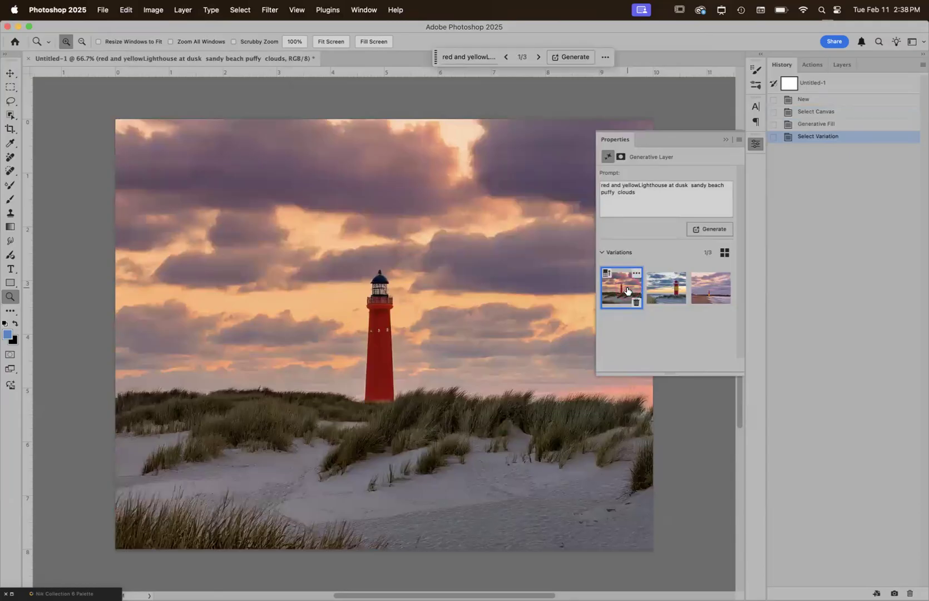
click(725, 139)
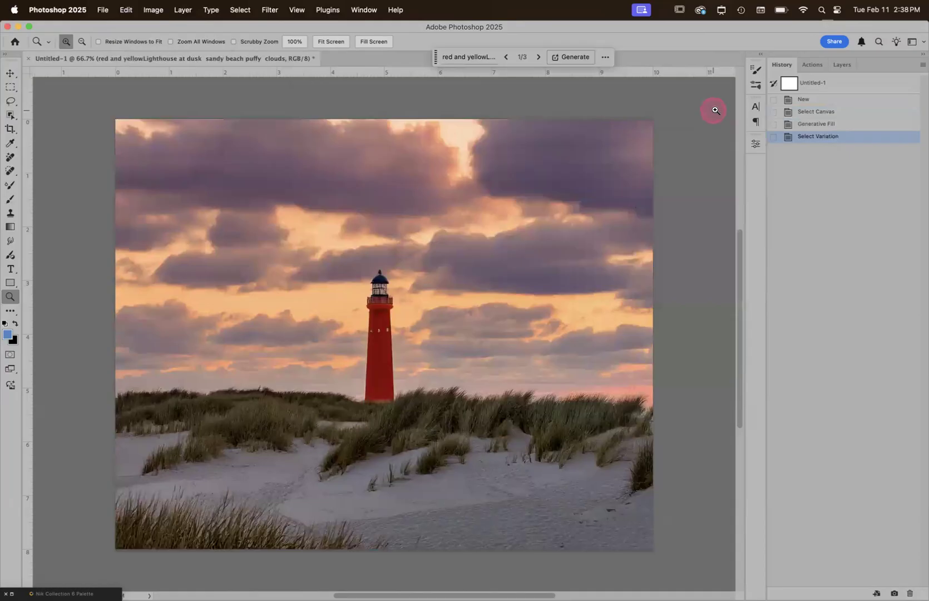
click(756, 144)
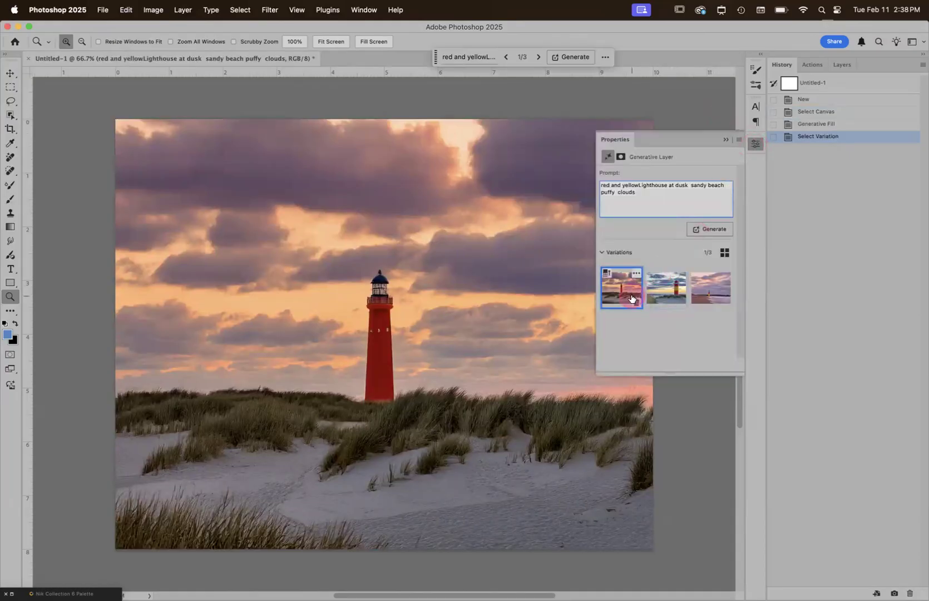
click(725, 139)
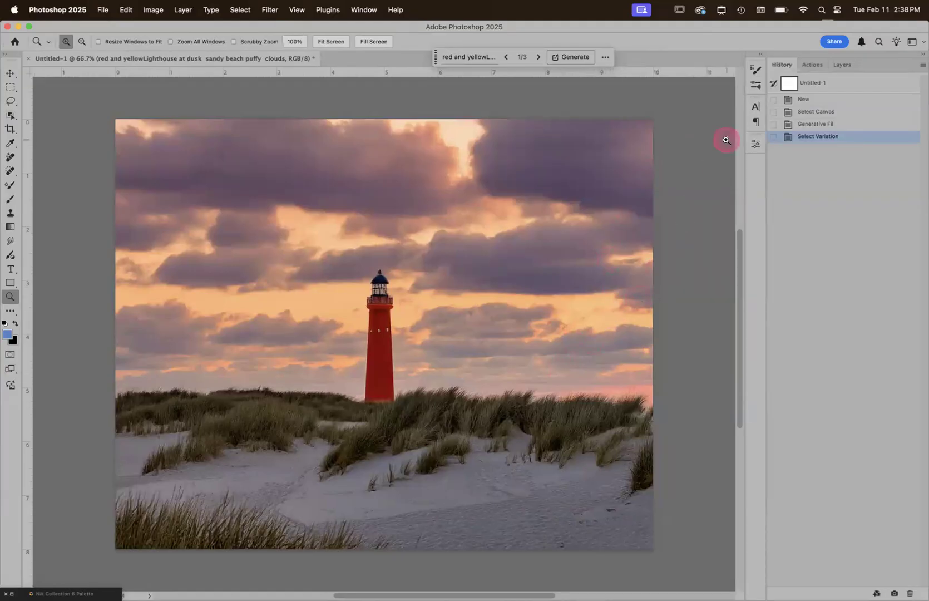
Step: Show the layer stack and stamp all visible layers into a new merged pixel layer on top
click(840, 73)
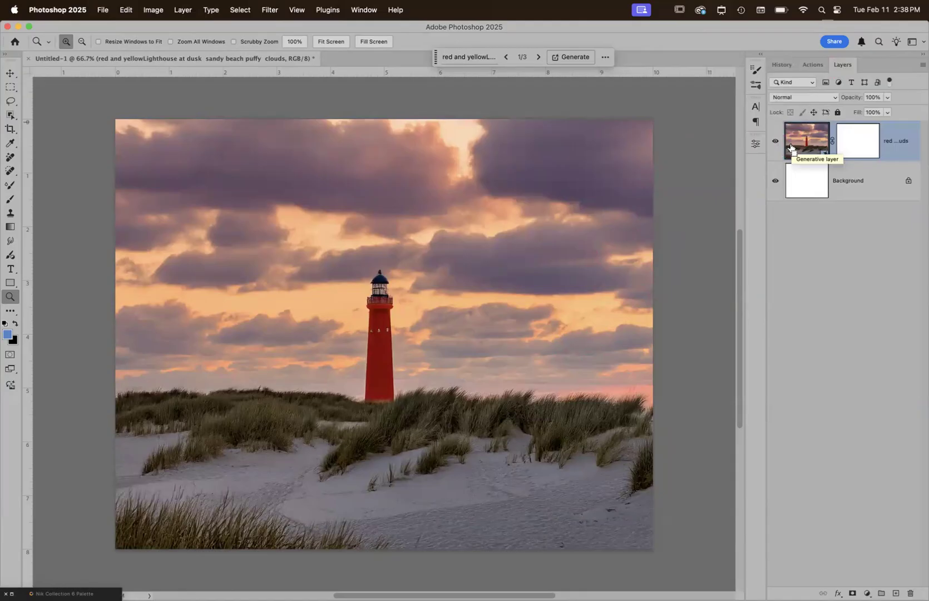
key(super+alt+shift+e)
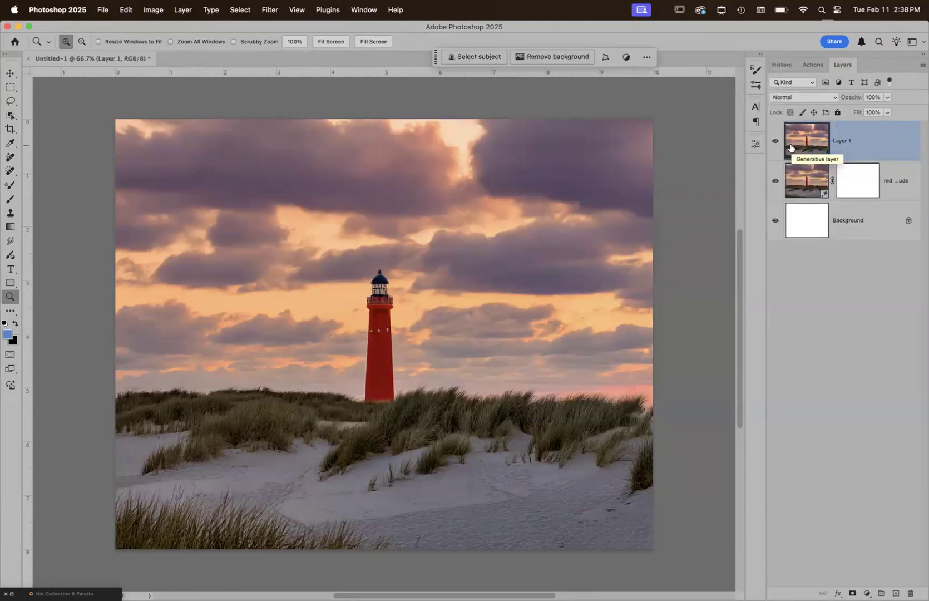
click(805, 145)
click(630, 183)
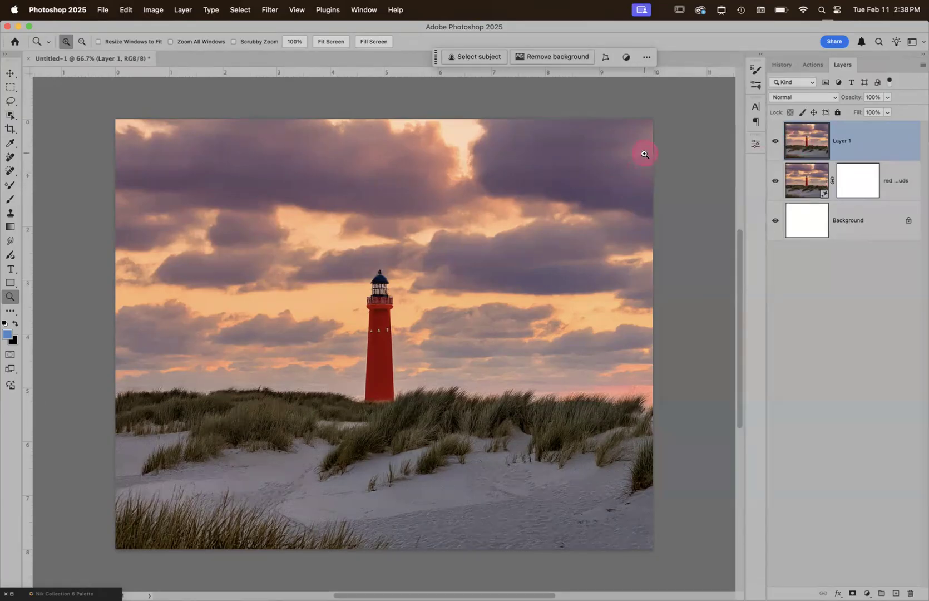
Step: Set up a soft Brush with white foreground color, 200 px size, 0% hardness and 10% opacity
key(b)
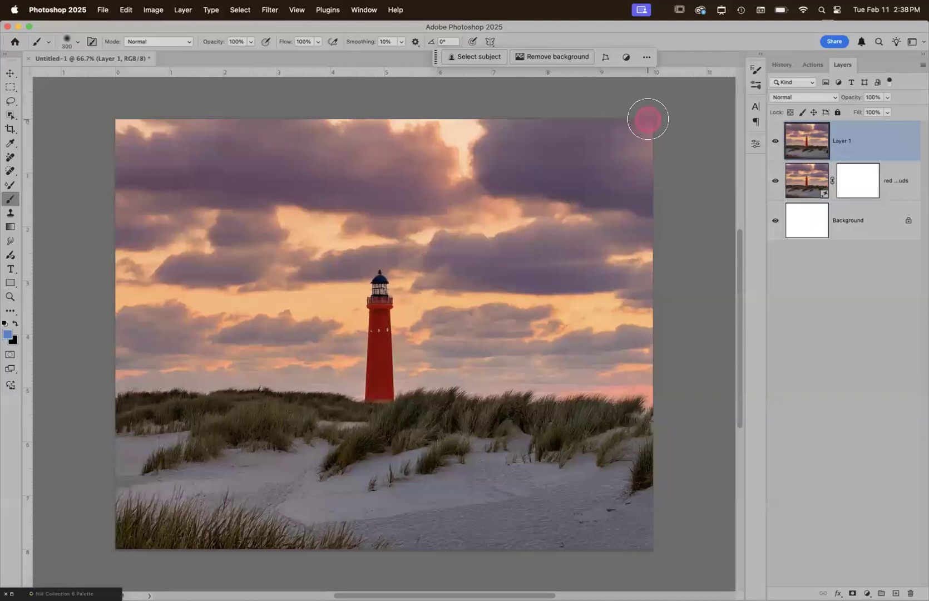
key(bracketleft)
key(bracketleft)
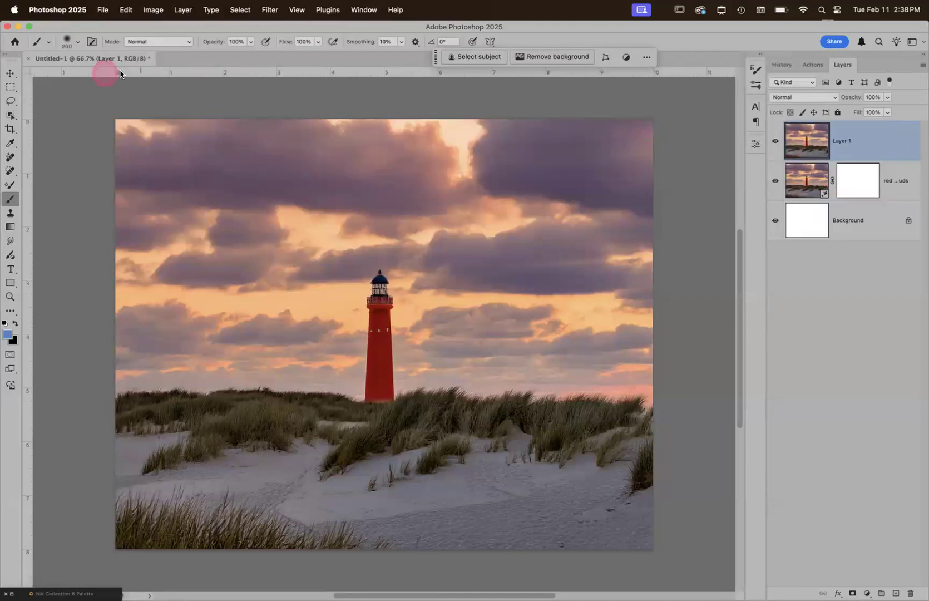
click(6, 323)
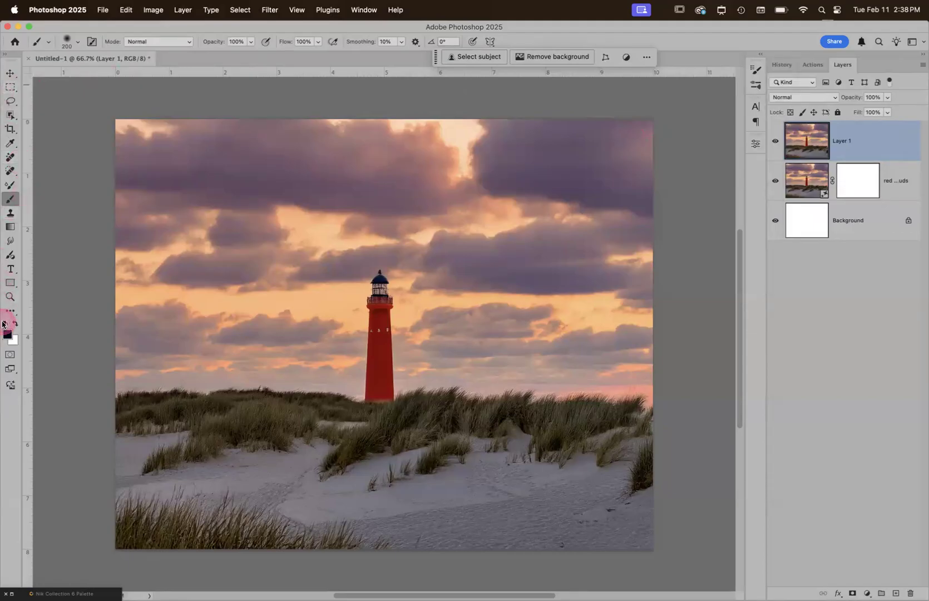
key(x)
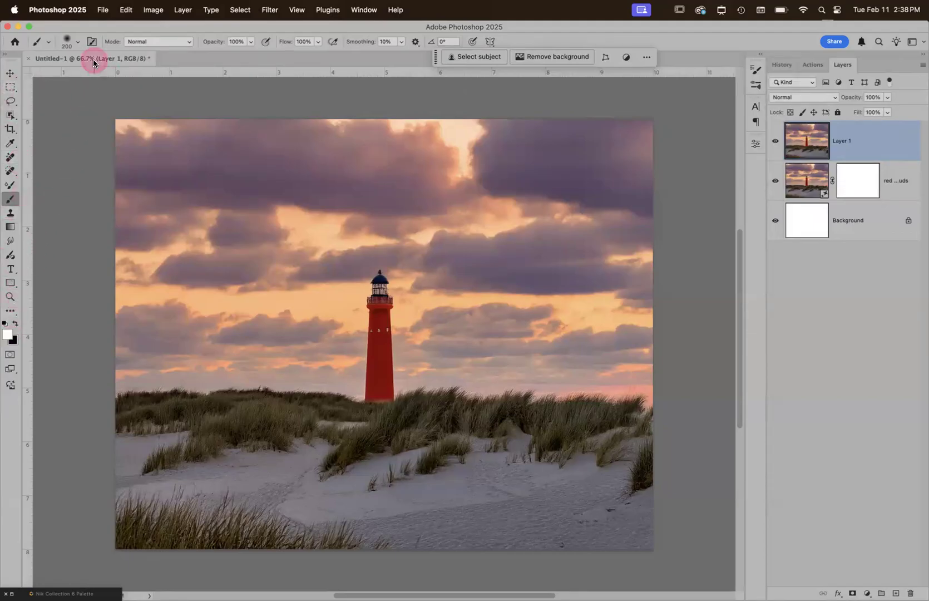
click(65, 43)
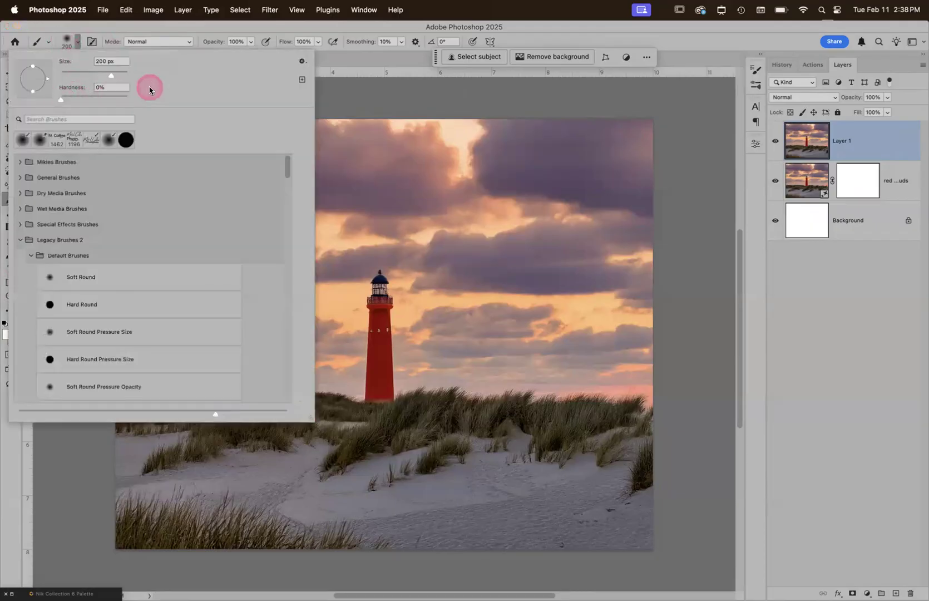
click(182, 29)
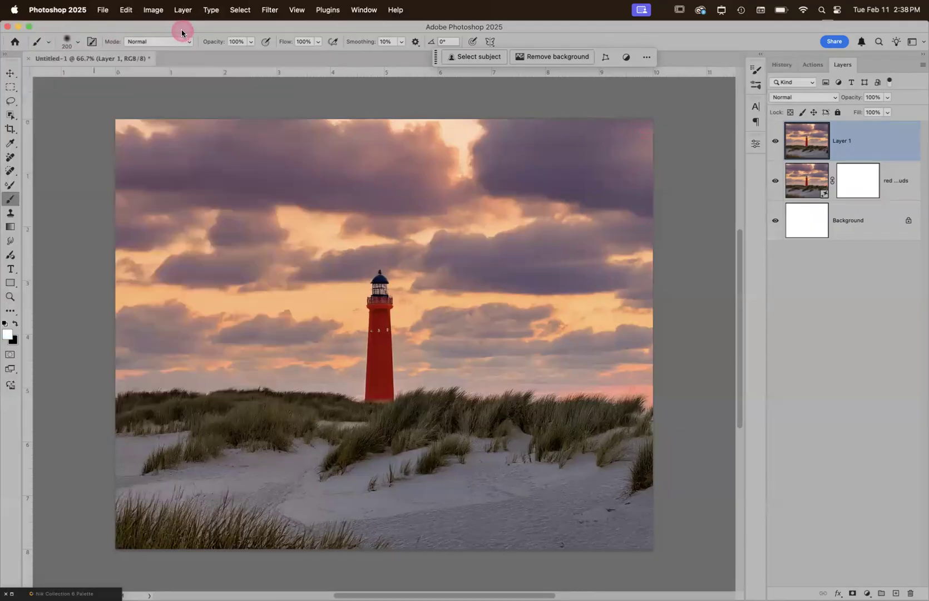
key(1)
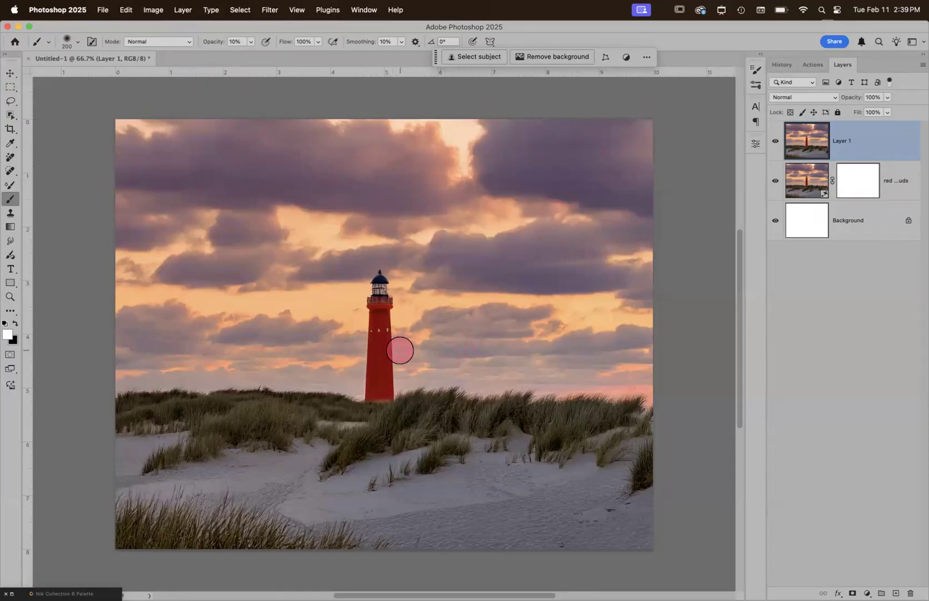
Step: Paint faint white haze over the lighthouse and the sky around it on the merged layer, enlarging the brush to 1000 px
click(400, 351)
mouse_move(403, 351)
mouse_down()
mouse_move(412, 351)
mouse_move(408, 373)
mouse_move(599, 177)
mouse_move(620, 122)
mouse_move(643, 121)
mouse_move(405, 368)
mouse_move(544, 261)
mouse_move(655, 126)
mouse_move(643, 119)
mouse_move(493, 276)
mouse_move(496, 238)
mouse_move(553, 331)
mouse_move(500, 309)
mouse_move(635, 149)
mouse_move(606, 162)
mouse_move(415, 346)
mouse_move(667, 116)
mouse_up()
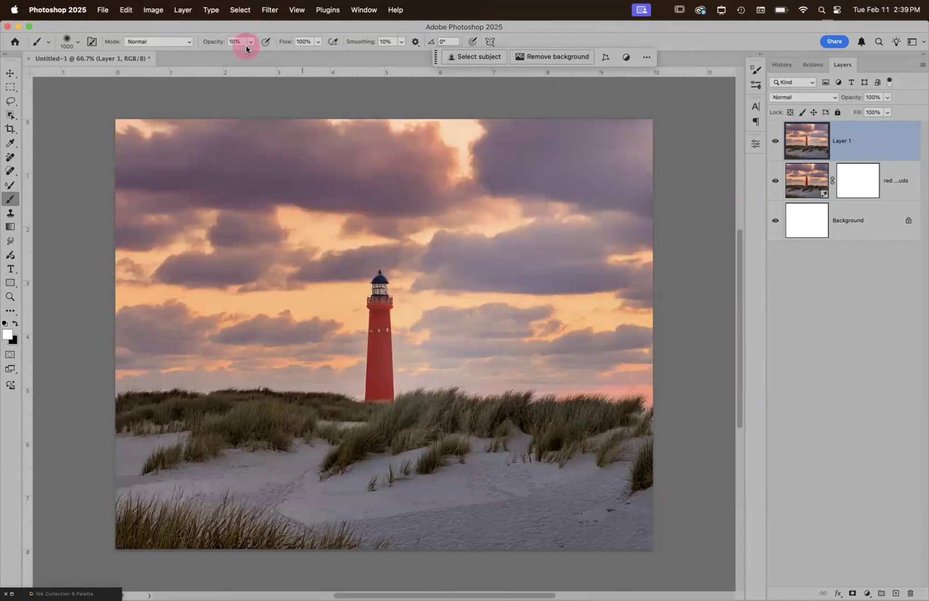
Step: Open the Camera Raw filter on the merged layer and start a new brush mask
key(super+shift+s)
key(Escape)
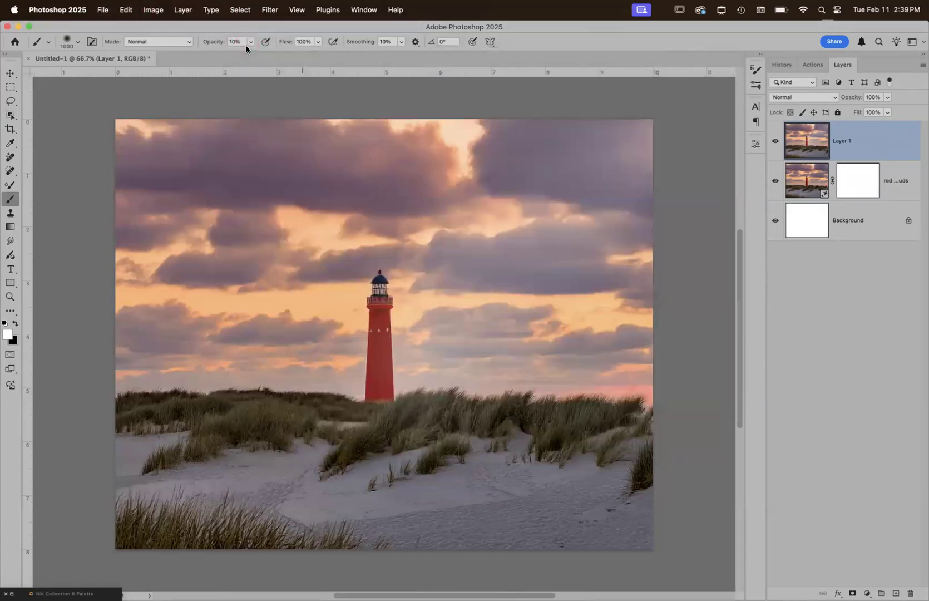
key(super+shift+a)
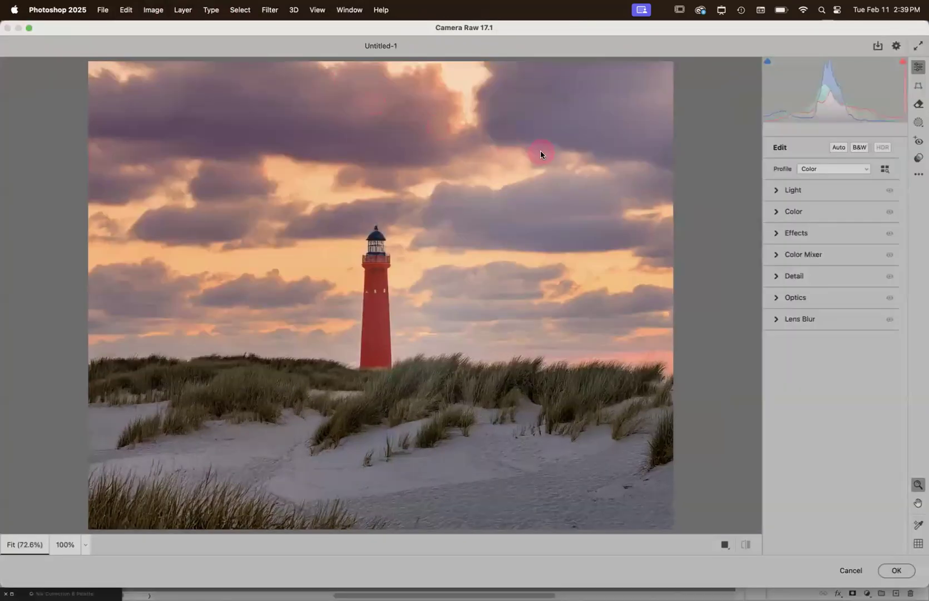
click(919, 123)
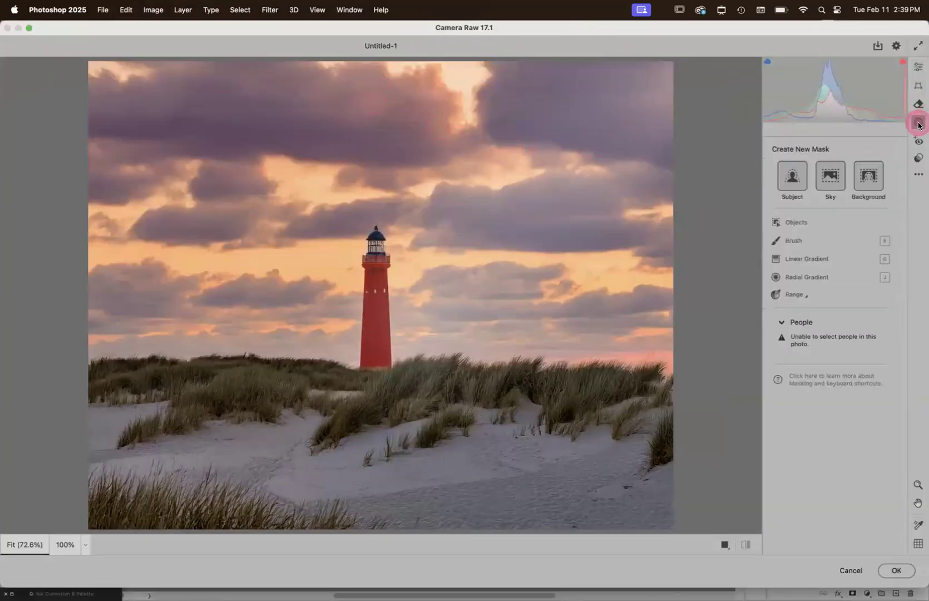
click(800, 239)
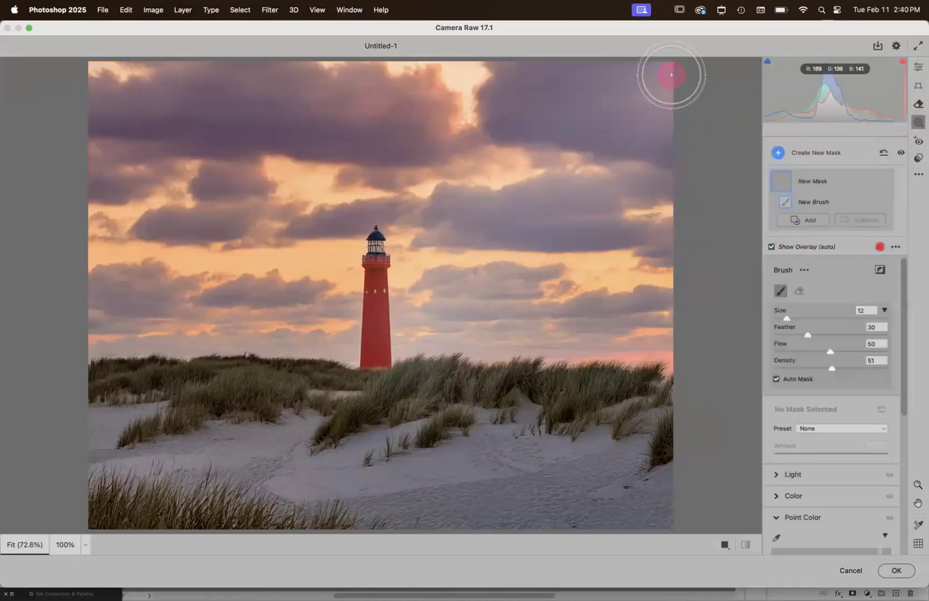
Step: Set the mask brush to size 7 with a feather of 100
key(bracketleft)
key(bracketleft)
key(bracketleft)
key(bracketleft)
key(bracketleft)
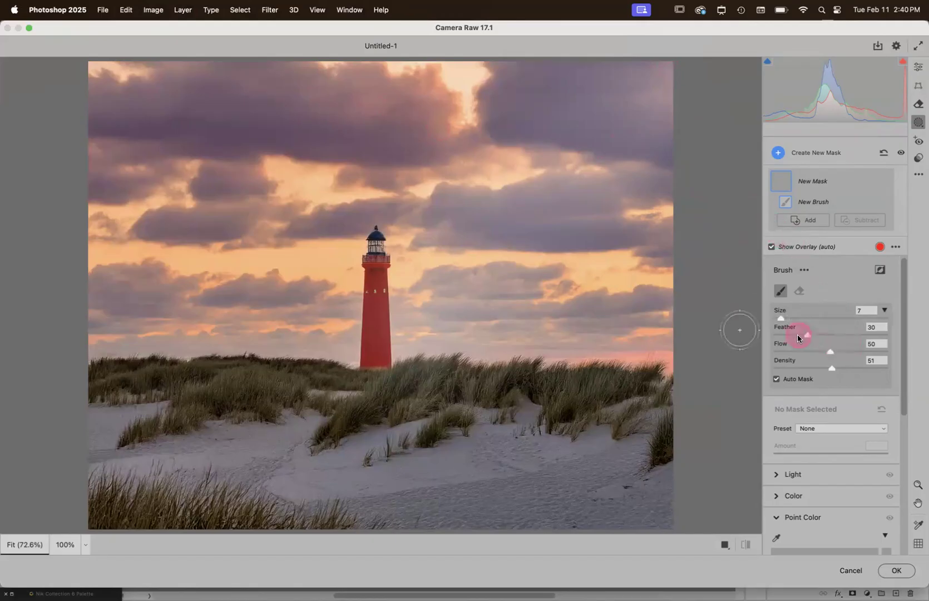
drag(805, 335, 918, 320)
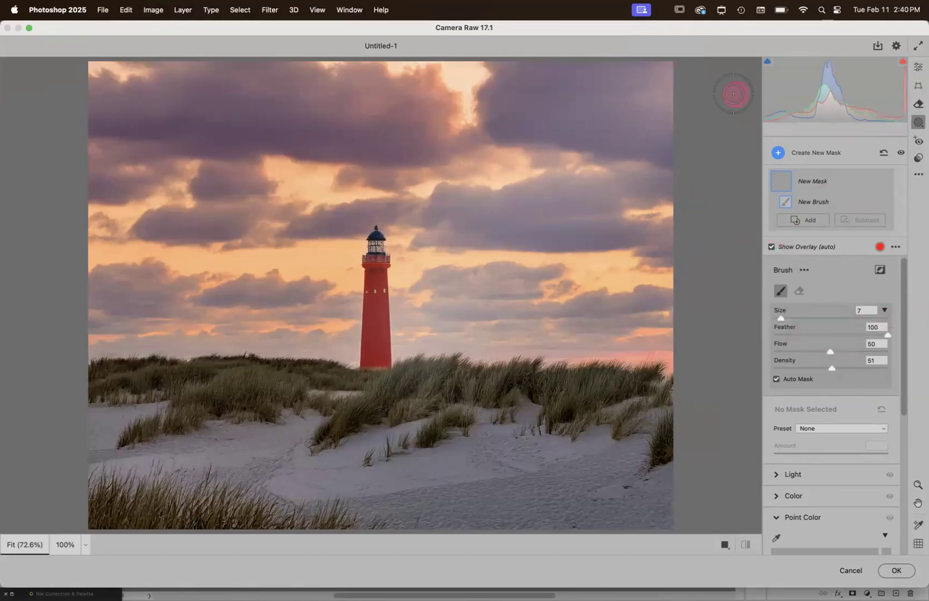
Step: Mask a straight light beam from the sky's upper-right corner to the lighthouse's base, enlarging the brush to size 30
click(673, 64)
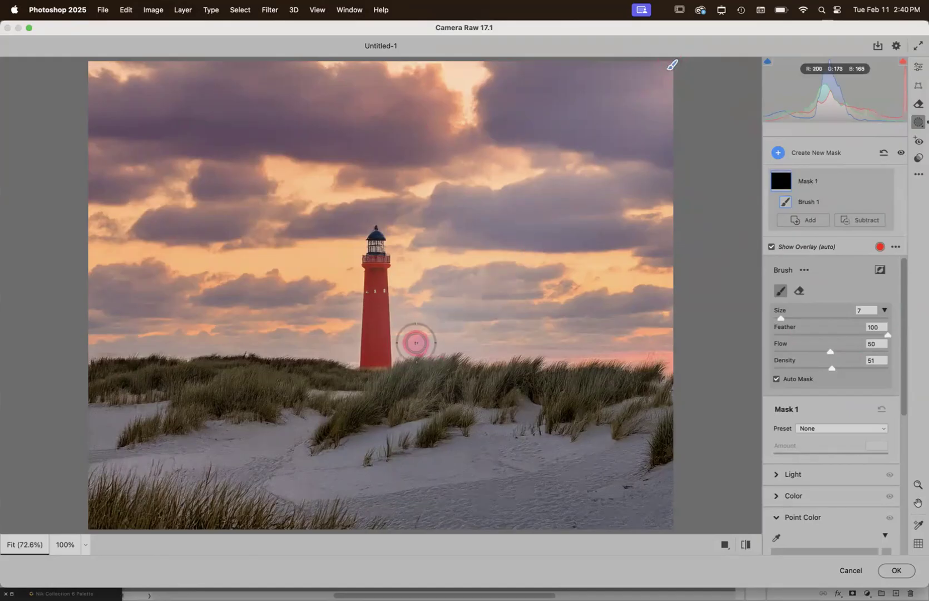
key(bracketright)
key(bracketright)
key(bracketright)
key(bracketright)
key(bracketright)
key(bracketright)
key(bracketright)
key(bracketright)
key(bracketright)
key(bracketright)
key(bracketright)
key(bracketright)
key(bracketright)
key(bracketright)
key(bracketright)
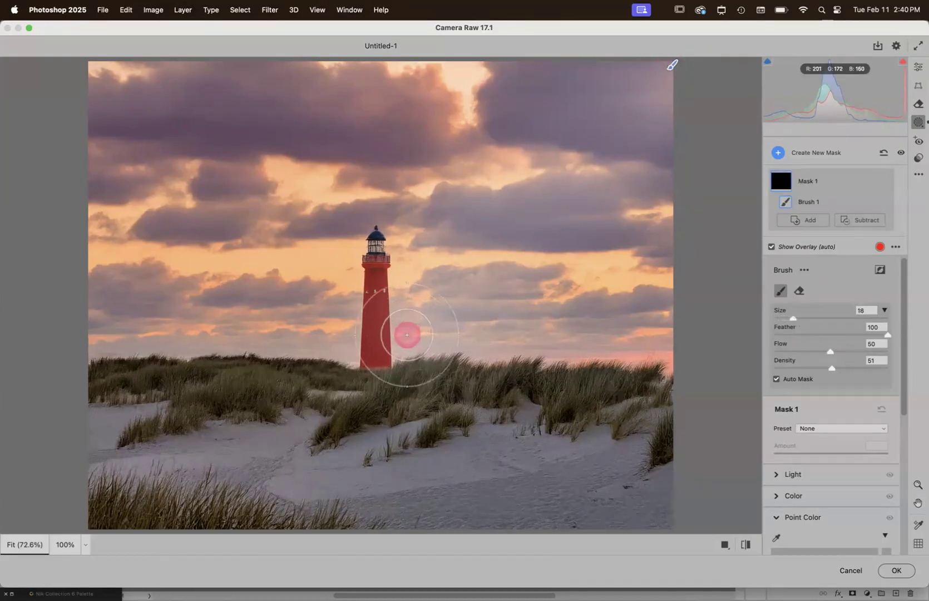
key(bracketright)
key(bracketright)
key(bracketright)
key(bracketright)
key(bracketright)
key(bracketright)
key(bracketright)
key(bracketright)
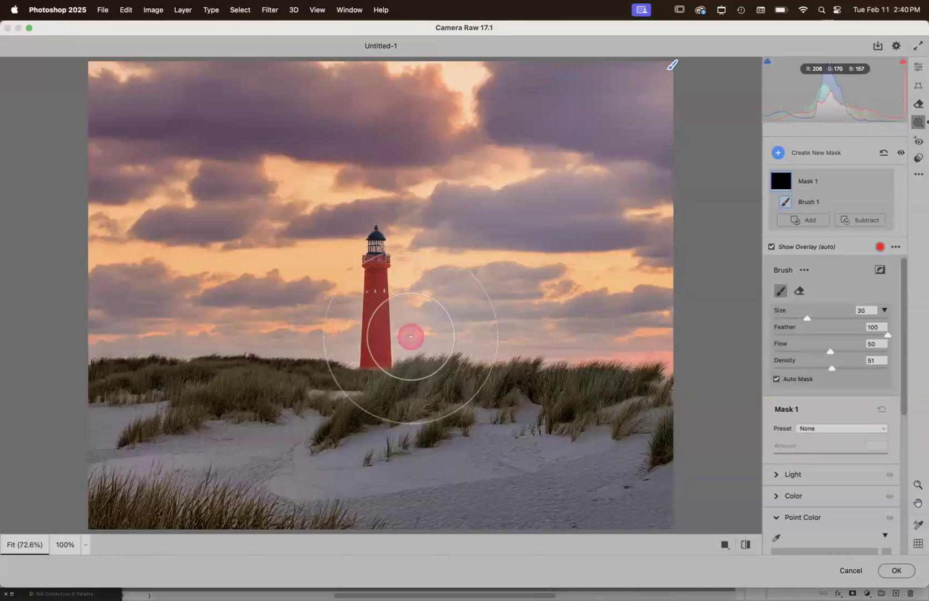
key(shift)
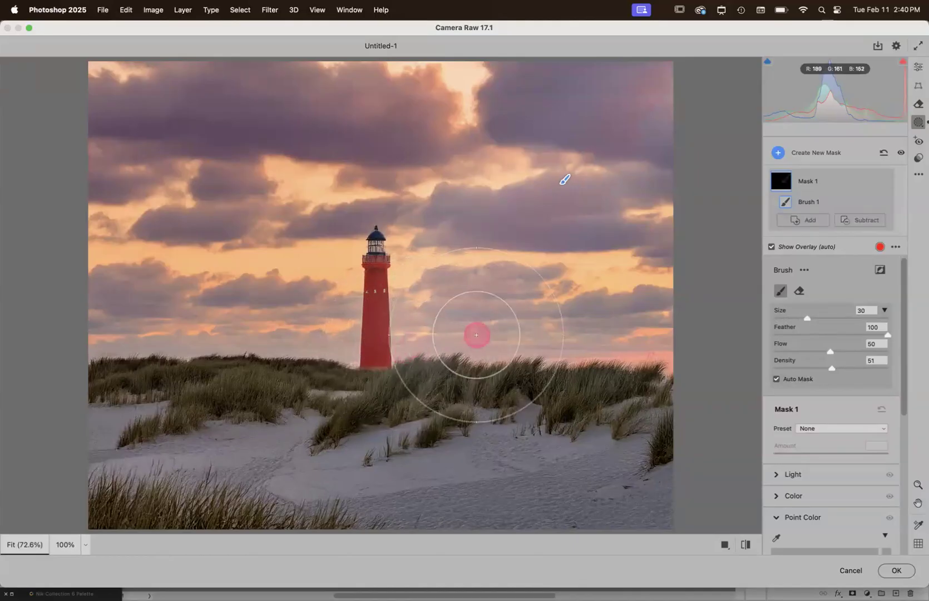
Step: Set the mask brush's flow and density to 100 and undo the painted beam strokes
click(887, 353)
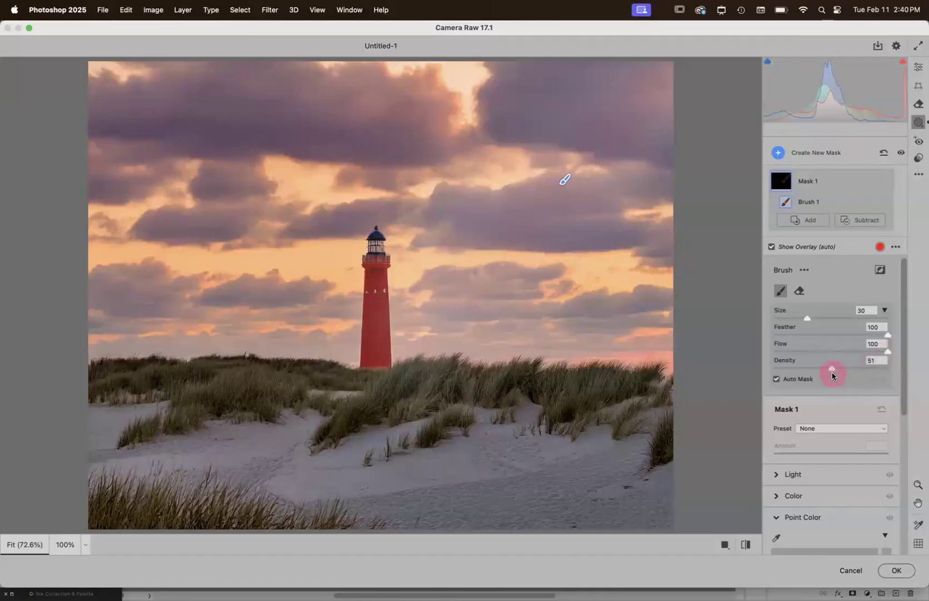
drag(831, 368, 890, 370)
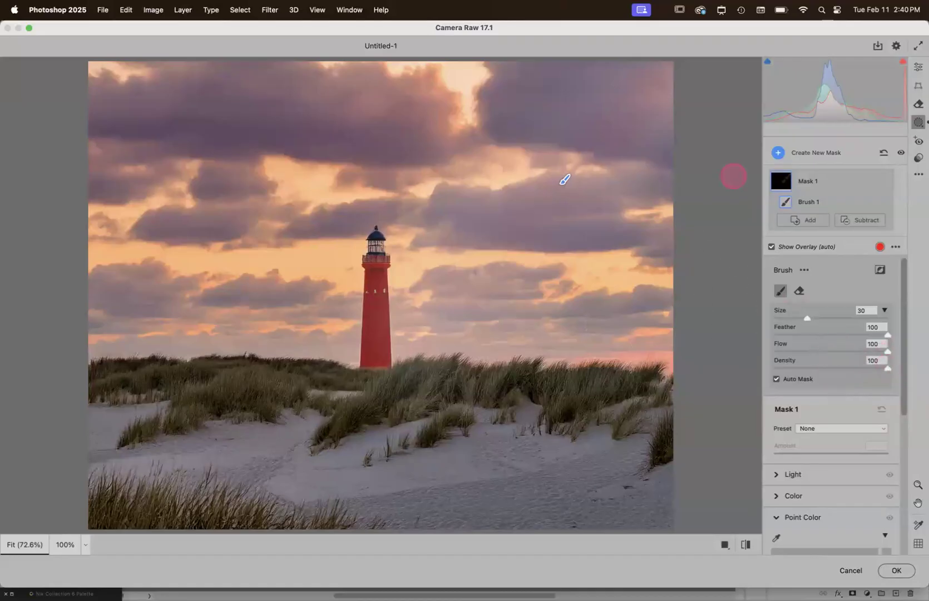
key(super+z)
key(super+z)
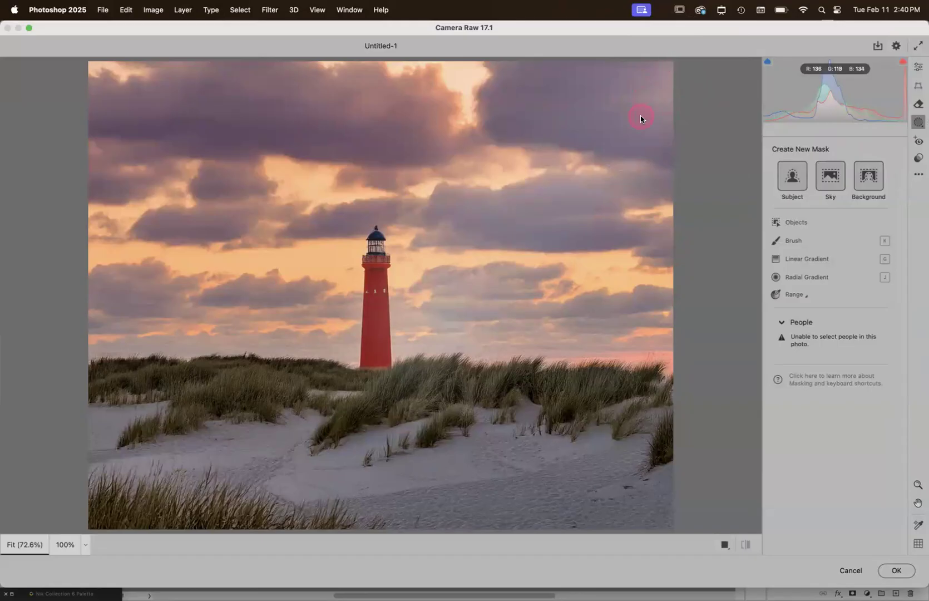
Step: Start a new brush mask and paint the beam's origin in the sky's upper-right corner with a size 7 brush
click(784, 242)
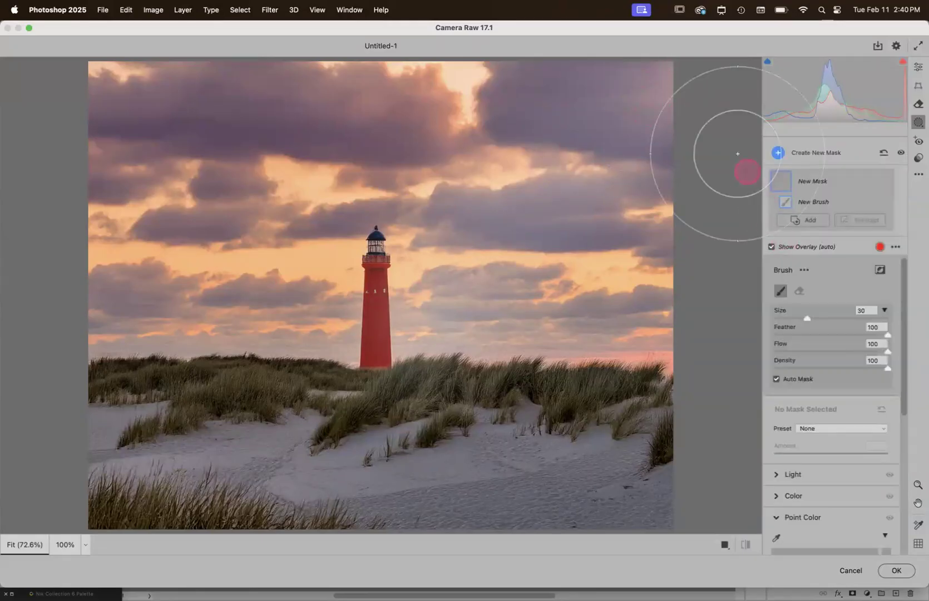
key([)
key([)
key([)
key([)
key([)
key([)
key([)
key([)
key([)
key([)
key([)
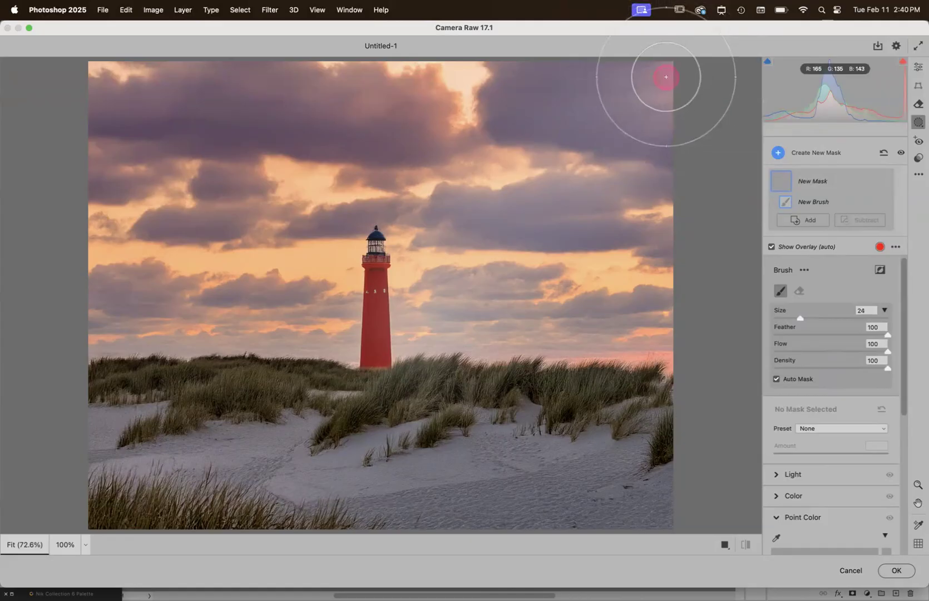
key([)
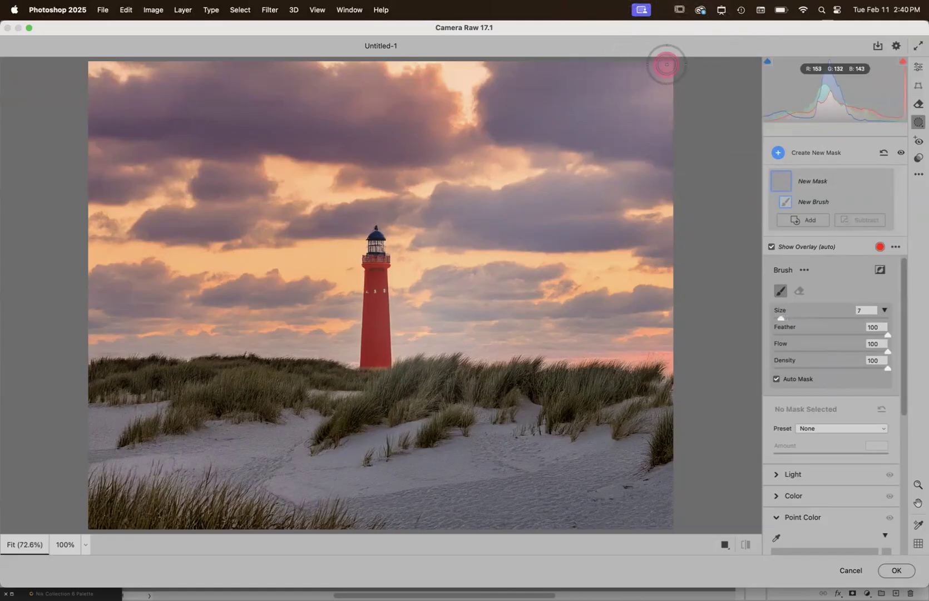
click(665, 67)
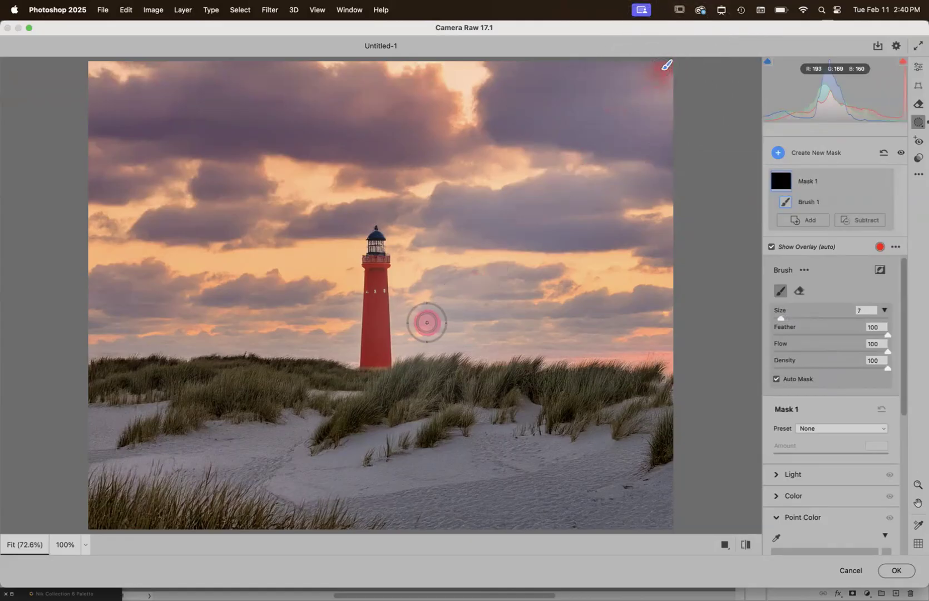
Step: Extend the mask in a straight stroke from the corner to the lighthouse's base with the brush enlarged to size 34
key(])
key(])
key(])
key(])
key(])
key(])
key(])
key(])
key(])
key(])
key(])
key(])
key(])
key(])
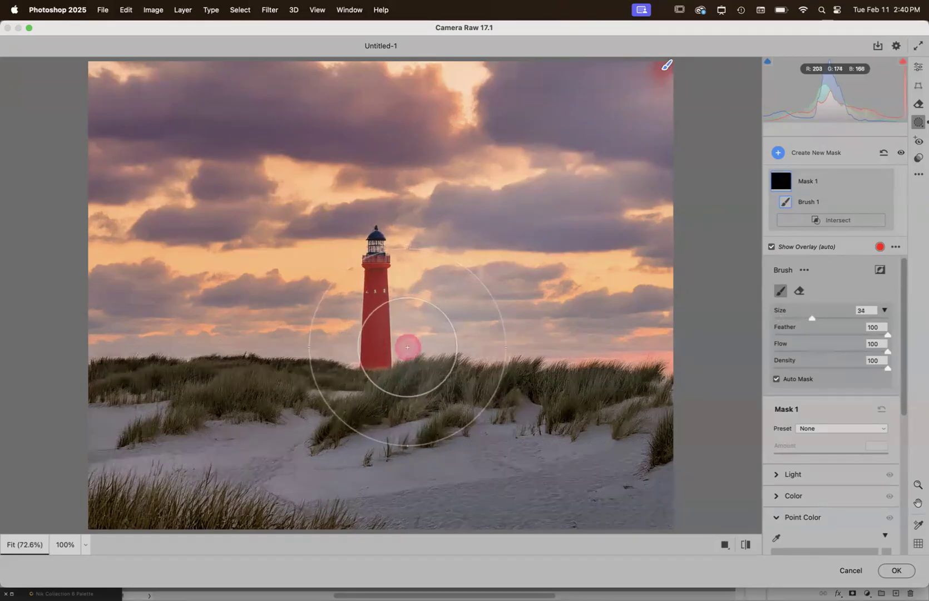
shift+click(400, 354)
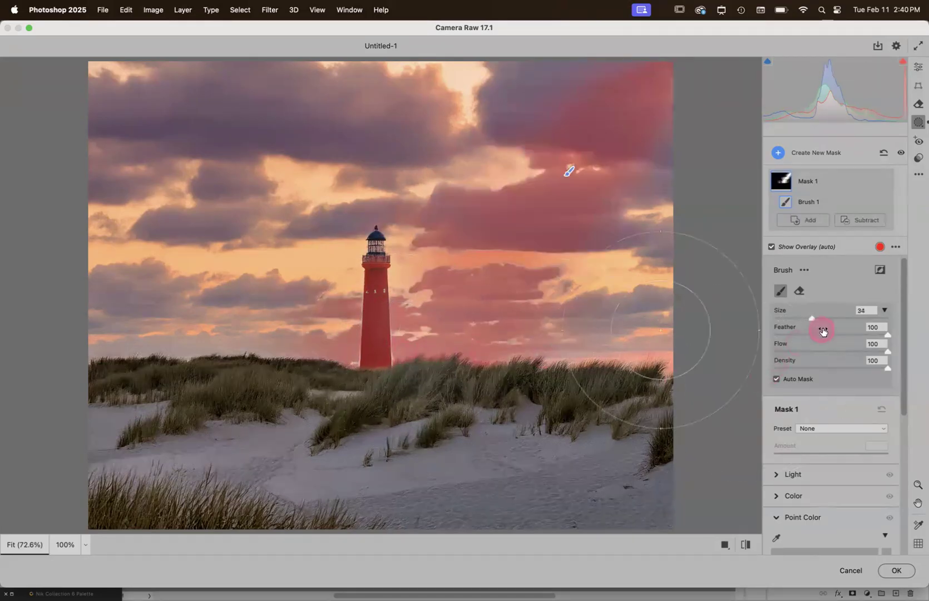
Step: Raise the exposure of the masked light beam to +0.55
click(778, 475)
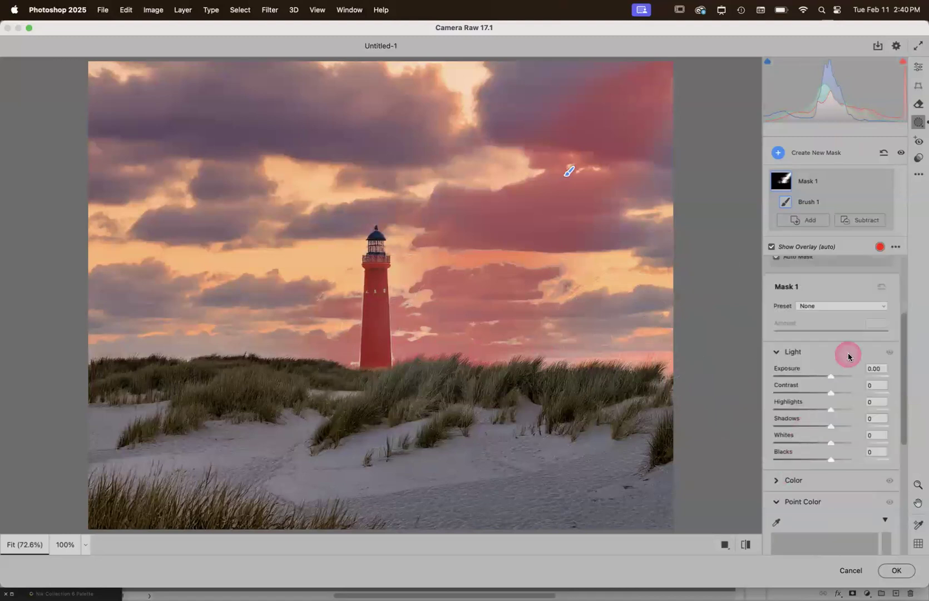
drag(831, 374, 836, 377)
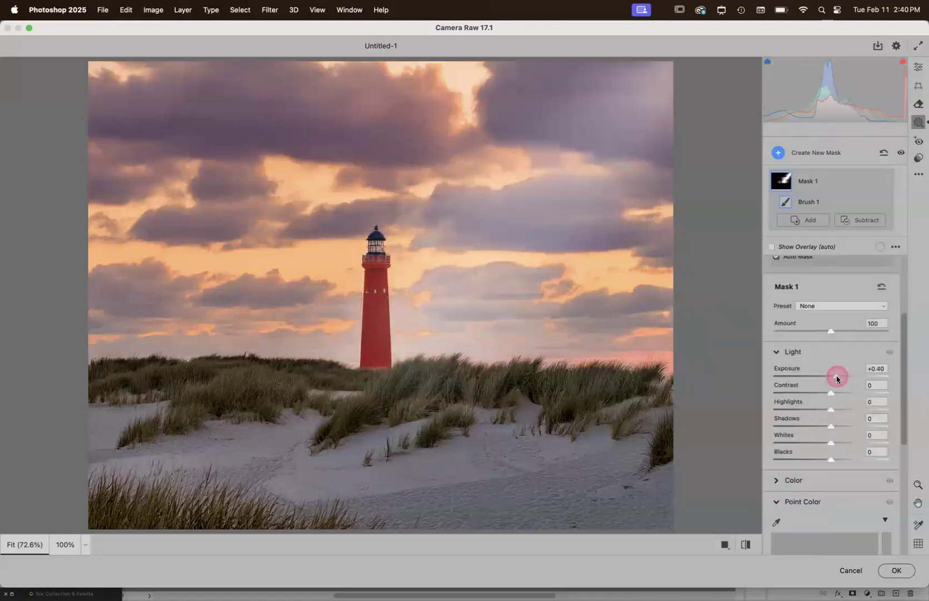
scroll(838, 373, down, 3)
scroll(834, 367, down, 5)
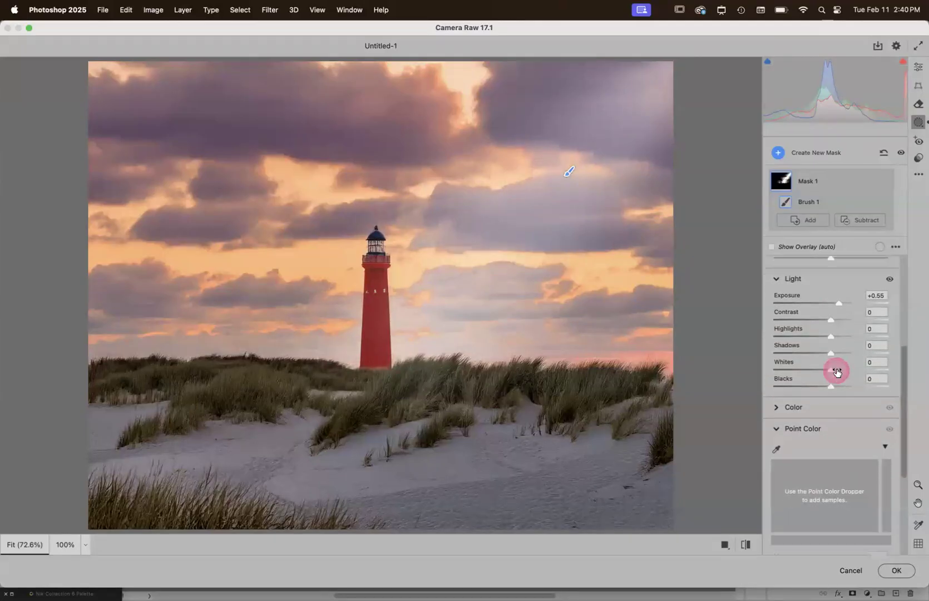
Step: Sample the masked clouds with Point Color, set the hue to -1, and cancel Camera Raw, discarding its changes
scroll(823, 362, down, 5)
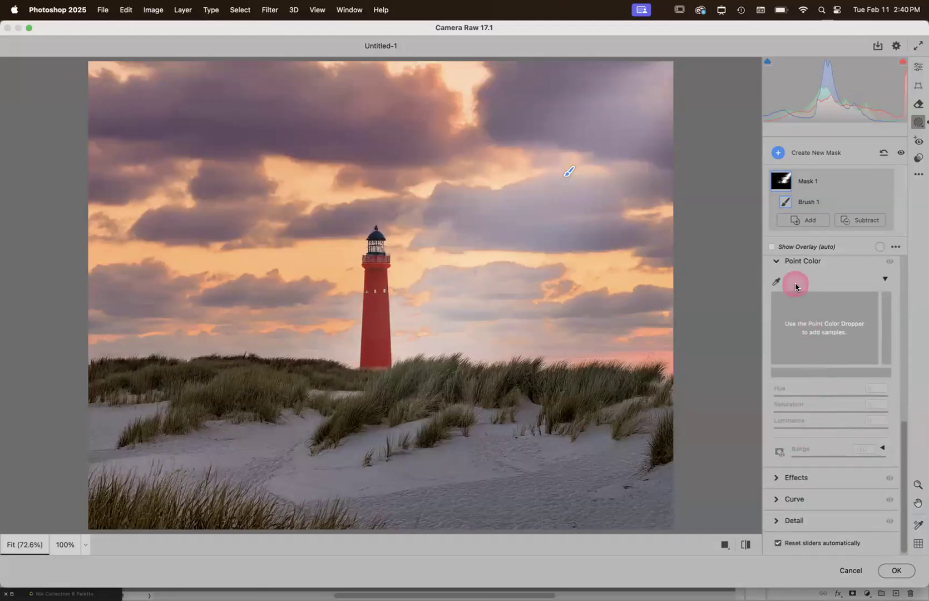
click(775, 282)
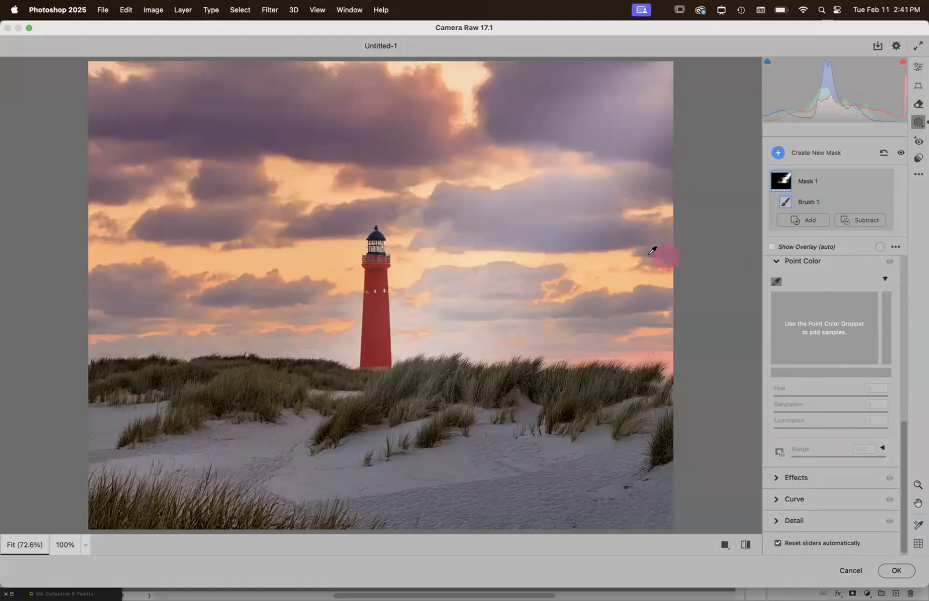
click(522, 216)
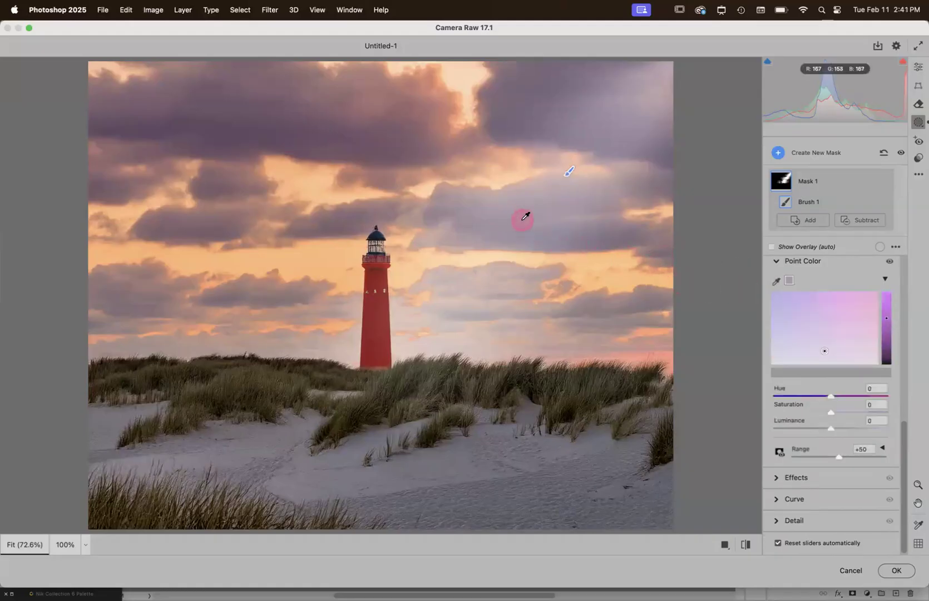
mouse_move(831, 396)
mouse_down()
mouse_move(889, 394)
mouse_move(736, 391)
mouse_move(855, 394)
mouse_move(838, 394)
mouse_up()
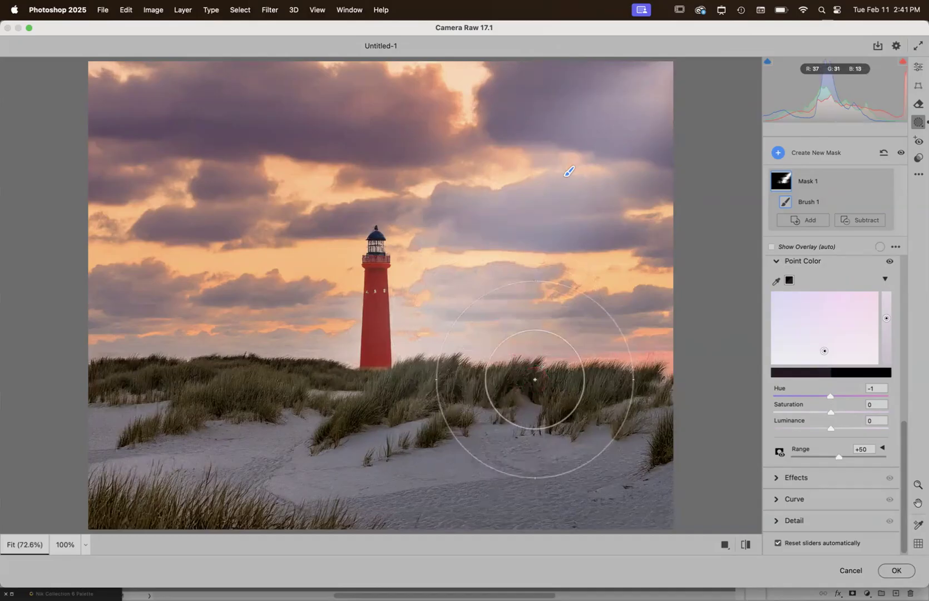
click(845, 572)
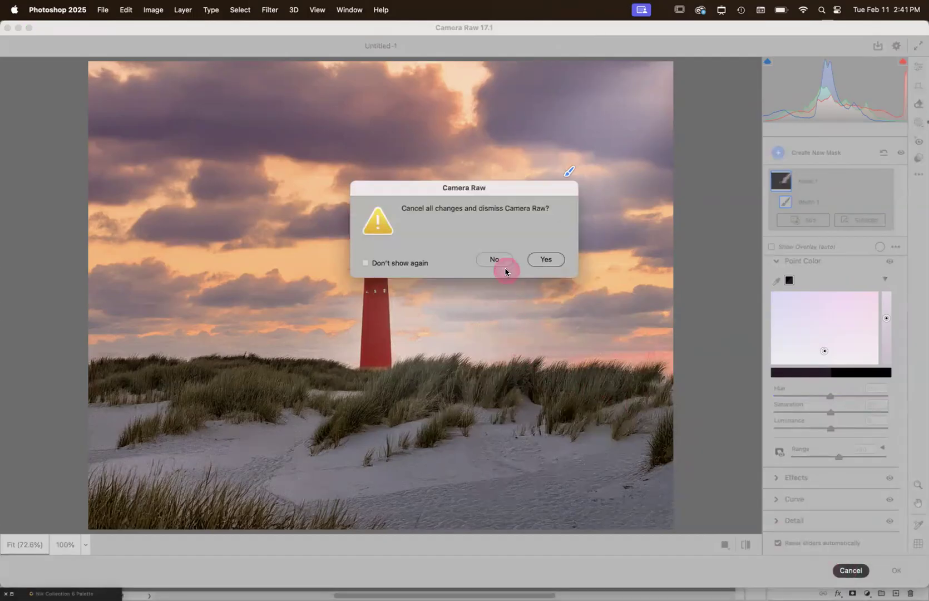
click(545, 258)
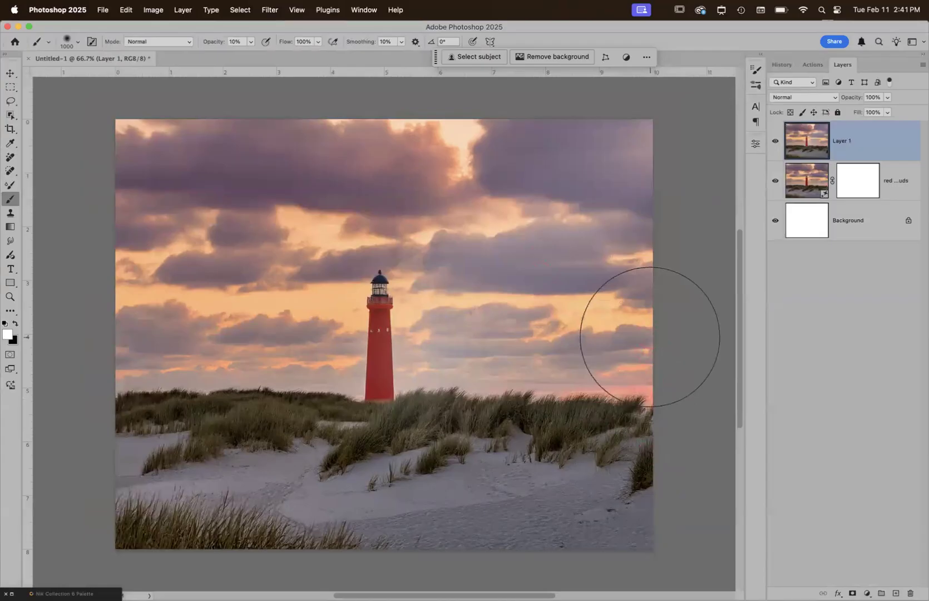
Step: Paint a soft white light beam from the upper-right sky toward the lighthouse's lantern, reducing the brush to 250 px
mouse_move(650, 336)
mouse_down()
mouse_move(643, 333)
mouse_move(573, 407)
mouse_move(493, 415)
mouse_move(461, 289)
mouse_move(448, 37)
mouse_move(508, 134)
mouse_move(659, 160)
mouse_up()
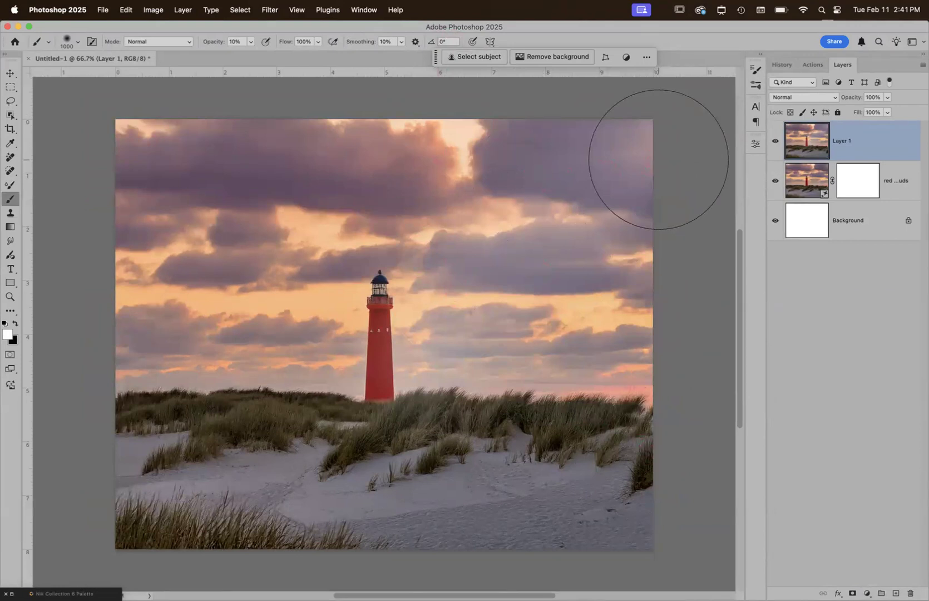
mouse_move(659, 161)
mouse_down()
mouse_move(643, 171)
mouse_move(648, 233)
mouse_move(539, 300)
mouse_move(389, 348)
mouse_move(377, 294)
mouse_move(391, 367)
mouse_move(372, 334)
mouse_move(374, 369)
mouse_move(391, 349)
mouse_move(376, 288)
mouse_move(346, 296)
mouse_move(367, 404)
mouse_move(439, 313)
mouse_move(386, 250)
mouse_move(381, 293)
mouse_move(522, 254)
mouse_move(425, 289)
mouse_move(383, 284)
mouse_move(512, 251)
mouse_move(407, 290)
mouse_move(520, 271)
mouse_move(514, 261)
mouse_move(414, 276)
mouse_move(537, 241)
mouse_move(413, 284)
mouse_up()
key(bracketleft)
key(bracketleft)
key(bracketleft)
key(bracketleft)
key(bracketleft)
key(bracketleft)
key(bracketleft)
key(bracketleft)
Step: Set the foreground color to dark yellow #8f8702 and paint it over the light beam
click(8, 335)
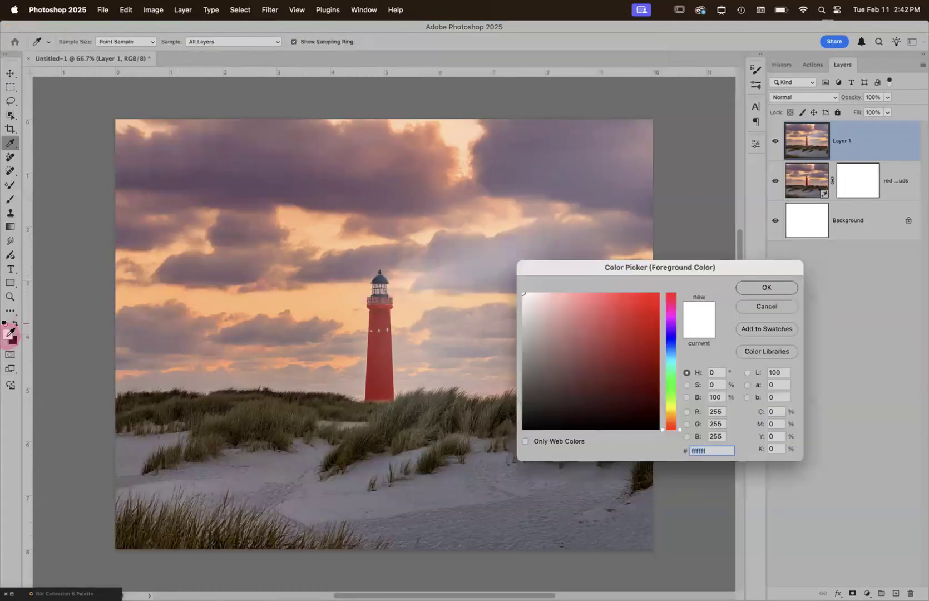
click(671, 408)
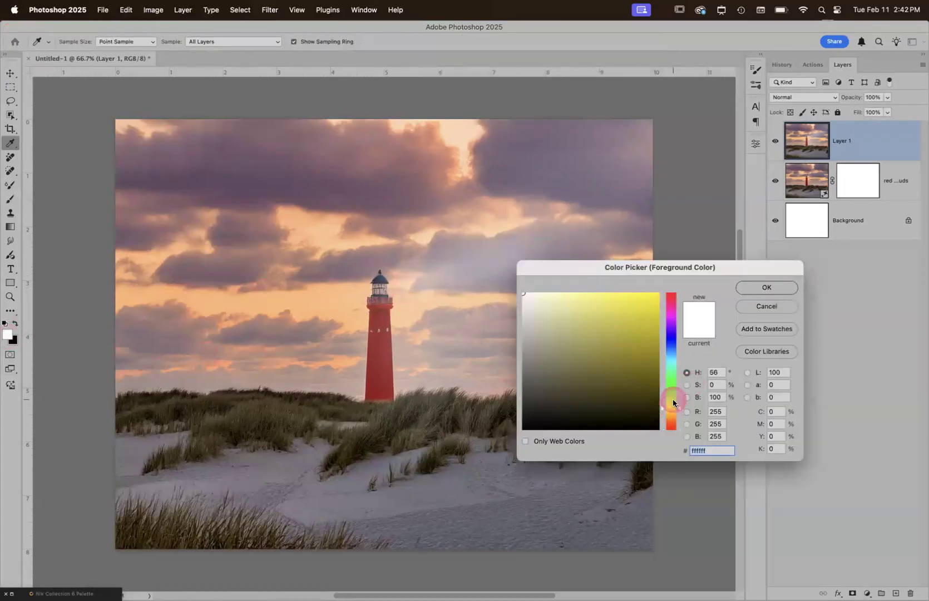
click(657, 352)
click(766, 287)
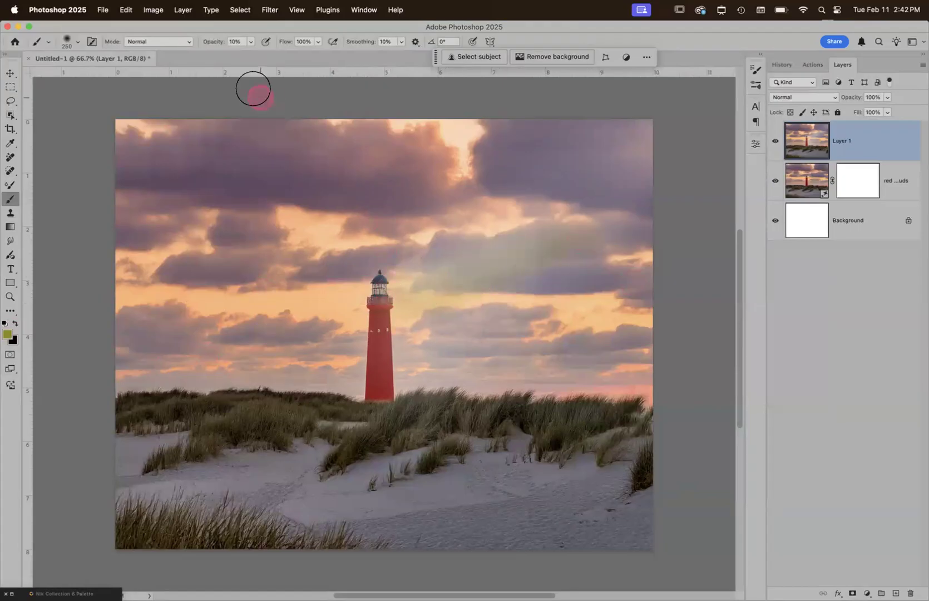
Step: Set the brush's blending mode to Screen and paint more yellow light along the beam
click(181, 43)
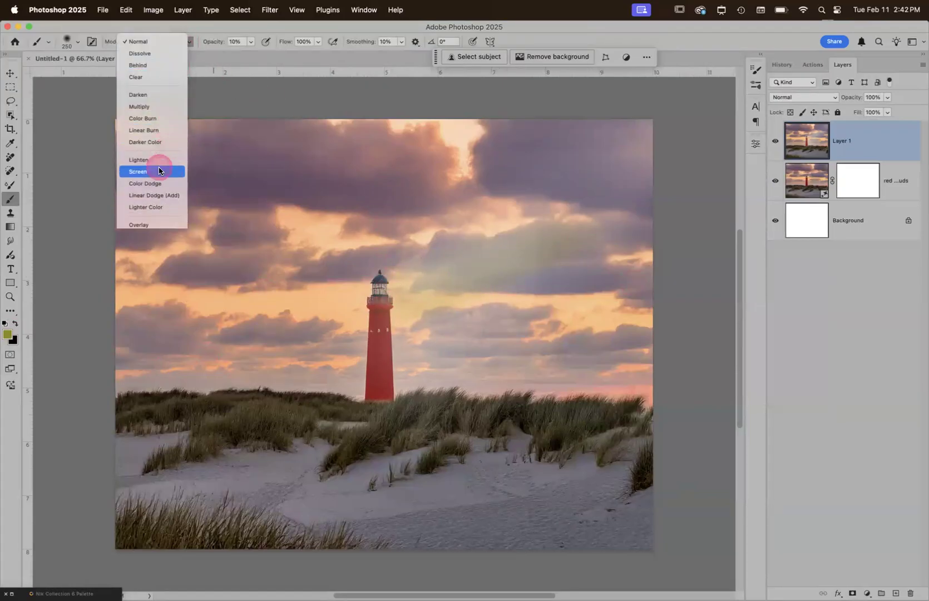
click(166, 171)
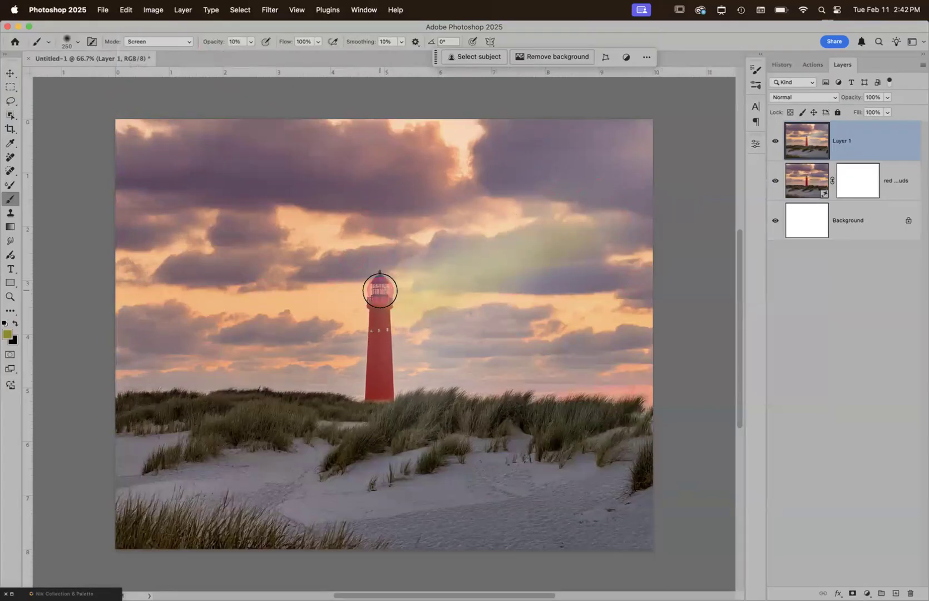
Step: Change the foreground color to a bright yellow and paint a soft glow over the lighthouse's lantern
click(7, 336)
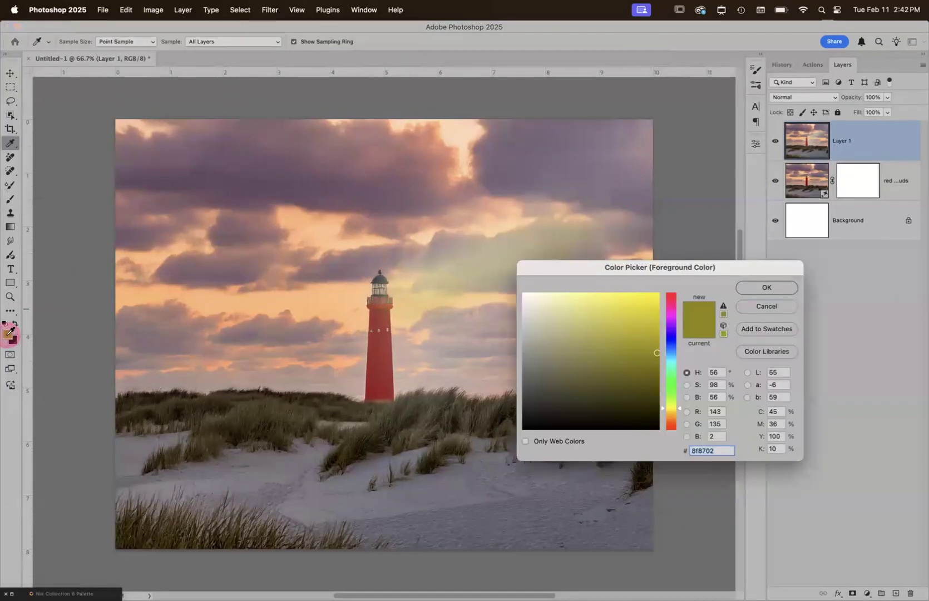
click(656, 297)
click(748, 287)
key(b)
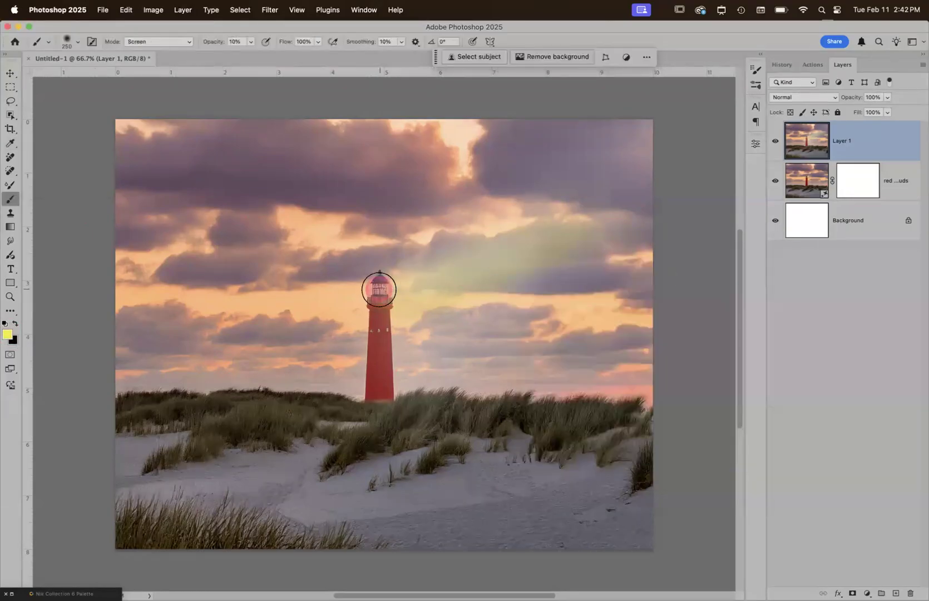
click(380, 287)
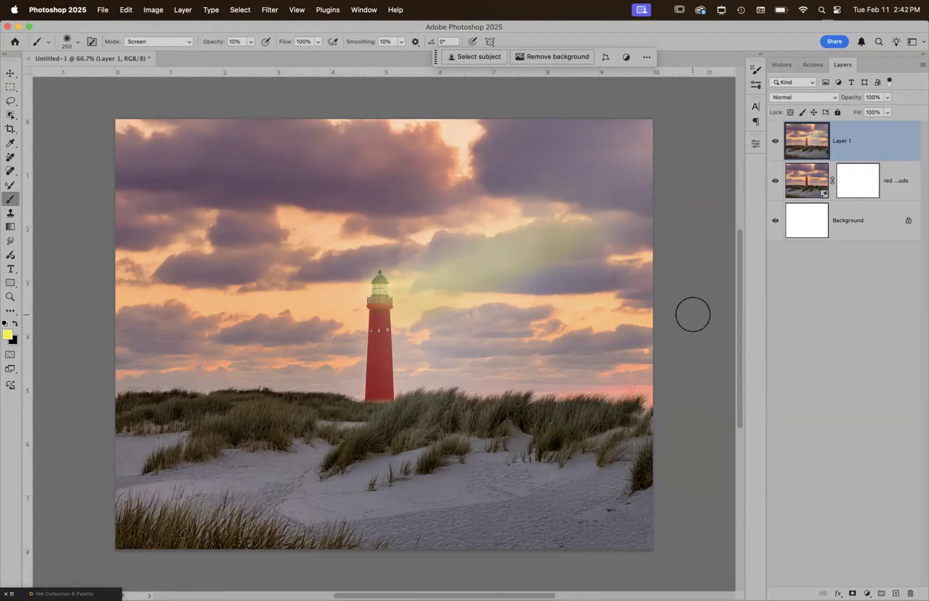
Step: Examine the lighthouse document's Camera Data, Basic, Origin and Photoshop history metadata in File Info, and close it without changes
key(super+alt+shift+i)
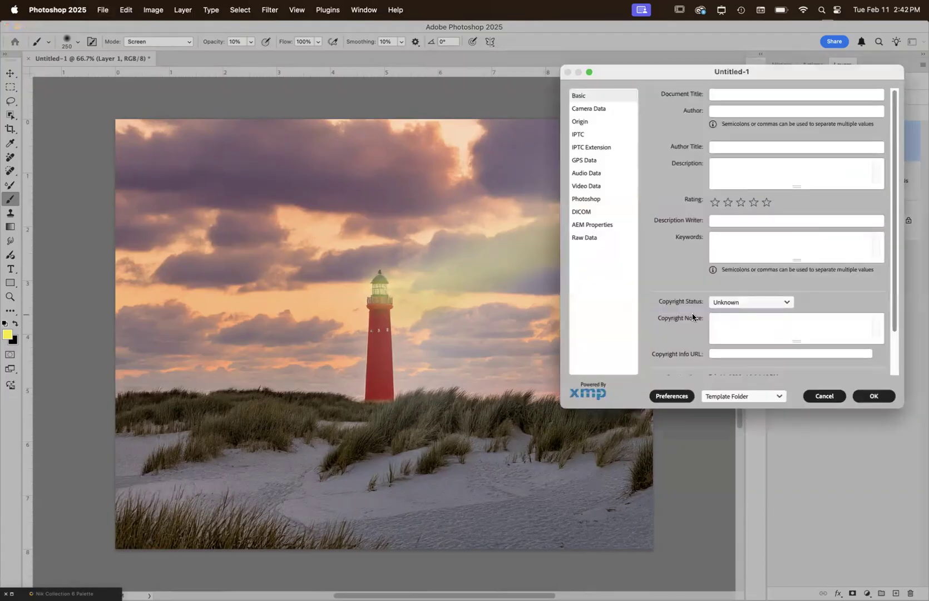
click(592, 109)
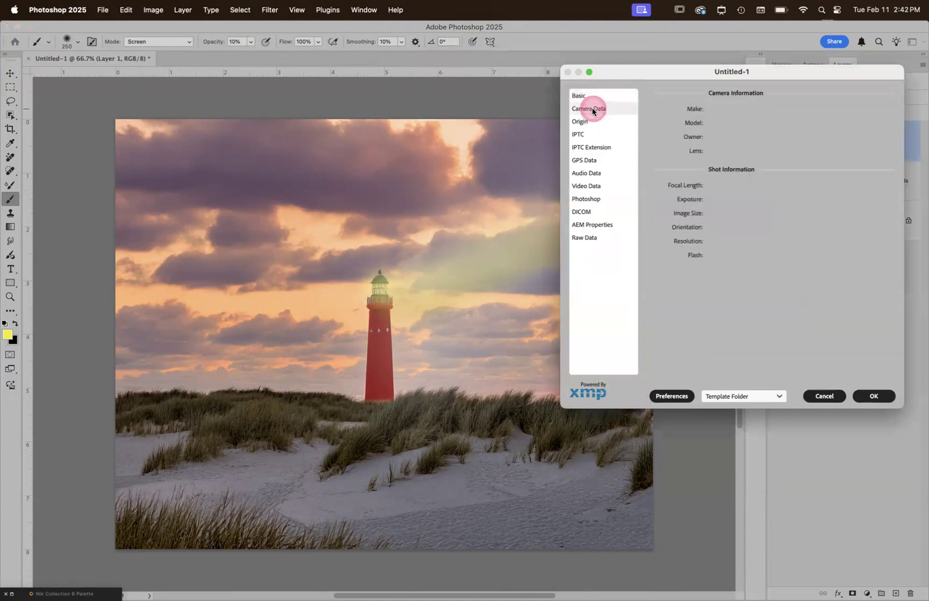
click(597, 96)
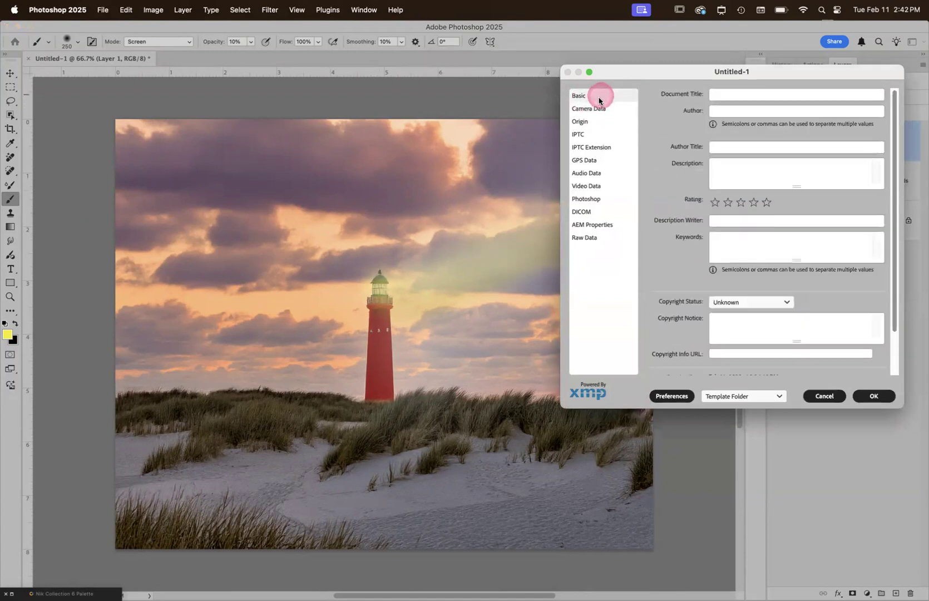
click(584, 122)
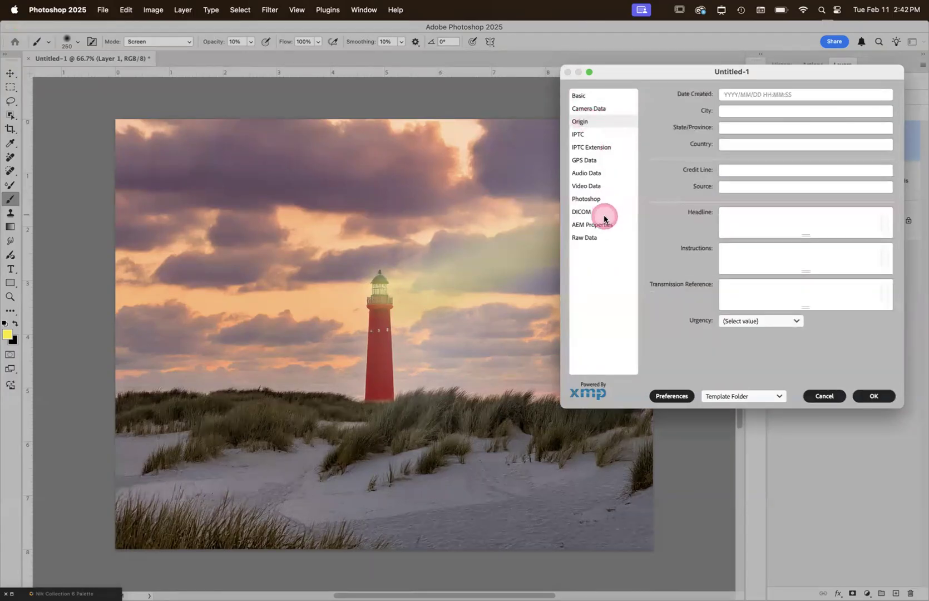
click(594, 200)
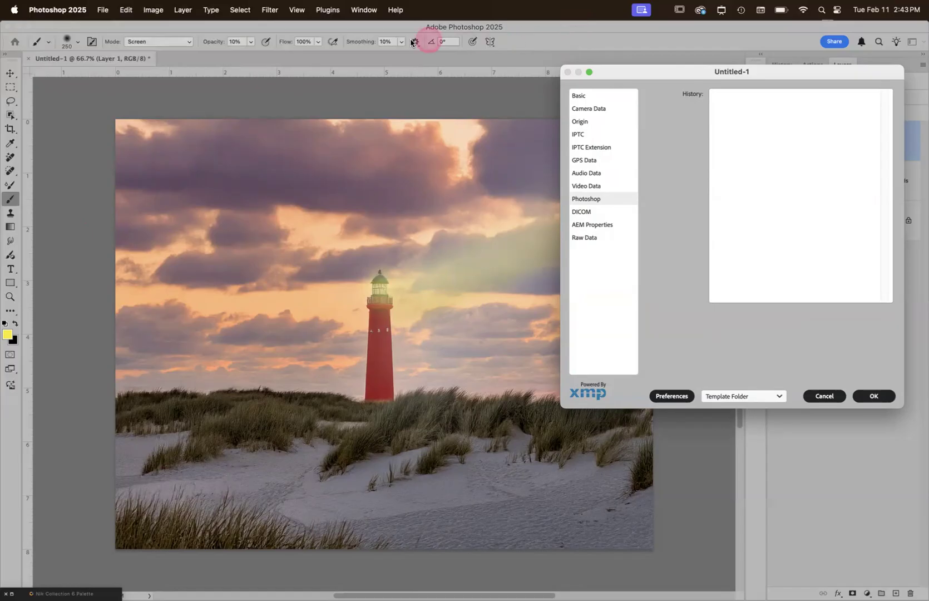
click(105, 10)
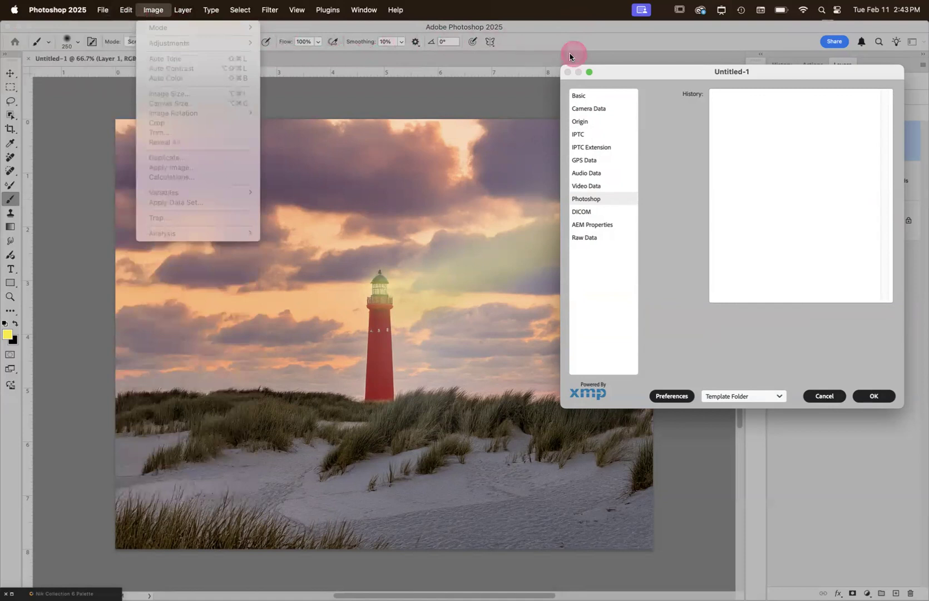
click(593, 50)
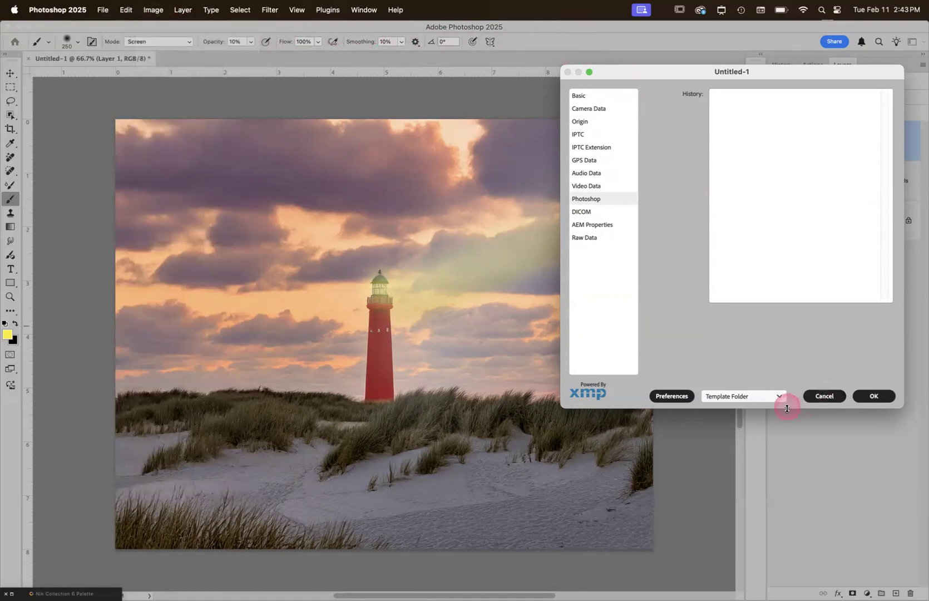
click(818, 396)
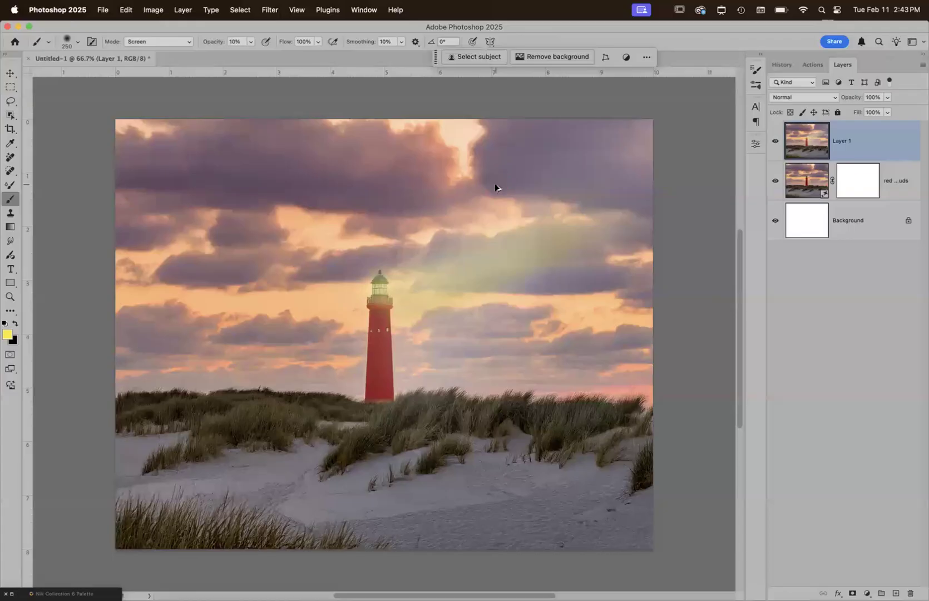
Step: Reopen File Info for the lighthouse document to check the Basic and Camera Data sections, and cancel it
key(super+alt+shift+i)
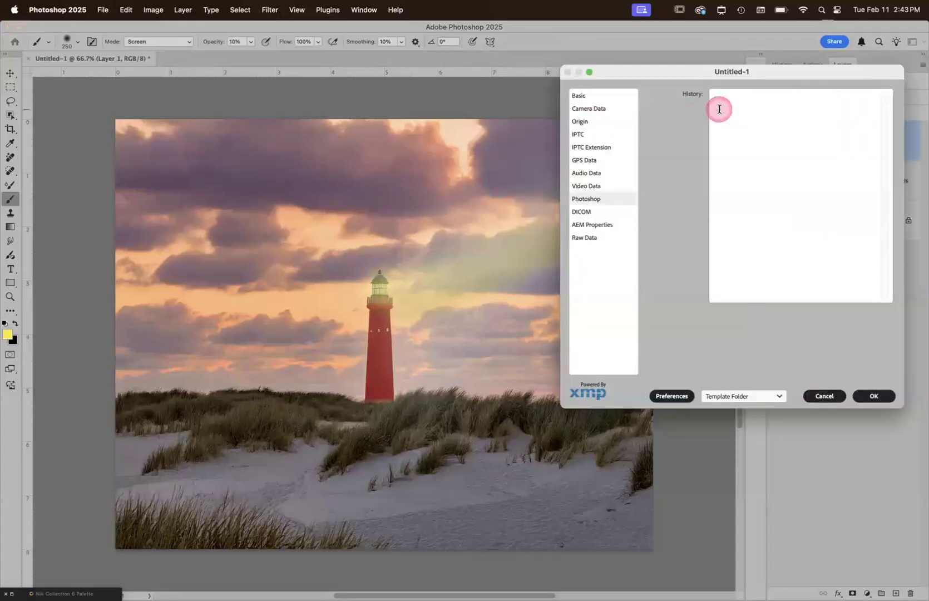
click(594, 99)
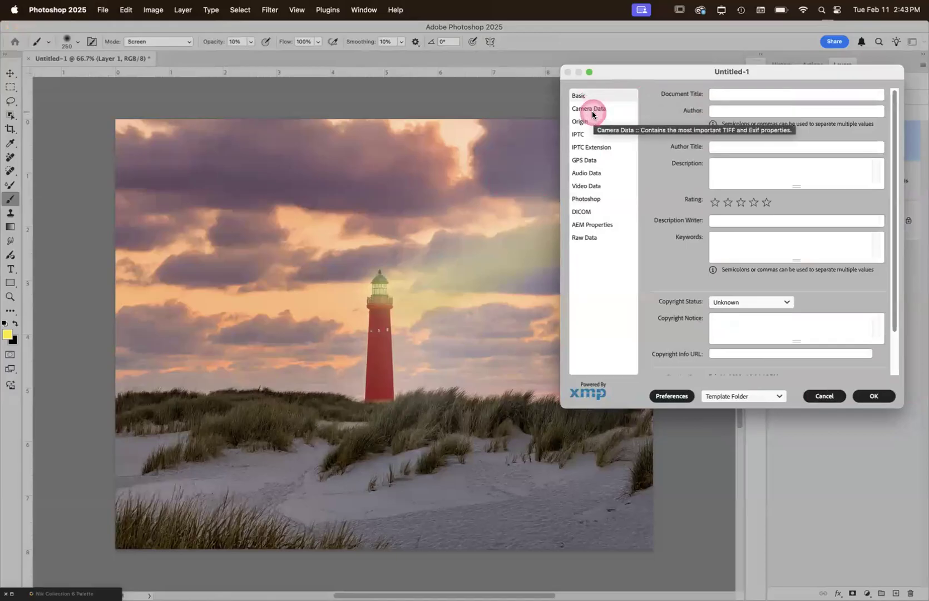
click(593, 113)
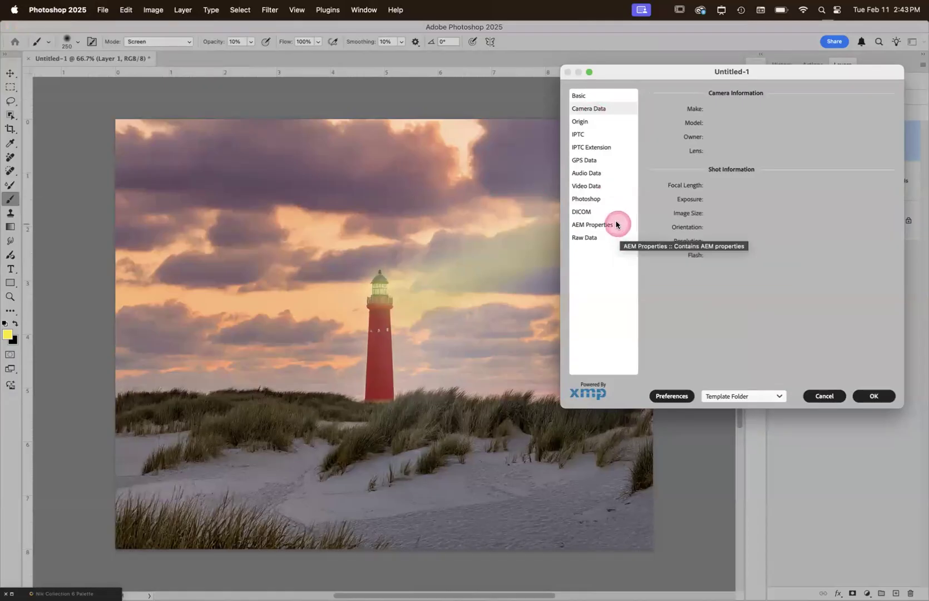
click(825, 396)
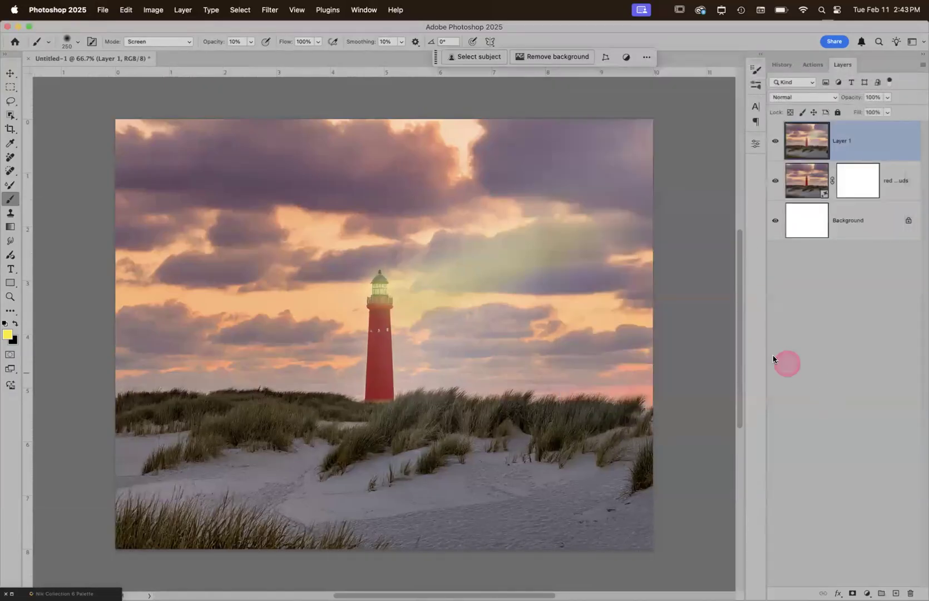
Step: Switch to Adobe Bridge and open the photo Old Lompoc_0011_Harsh.jpg in Photoshop
mouse_move(559, 591)
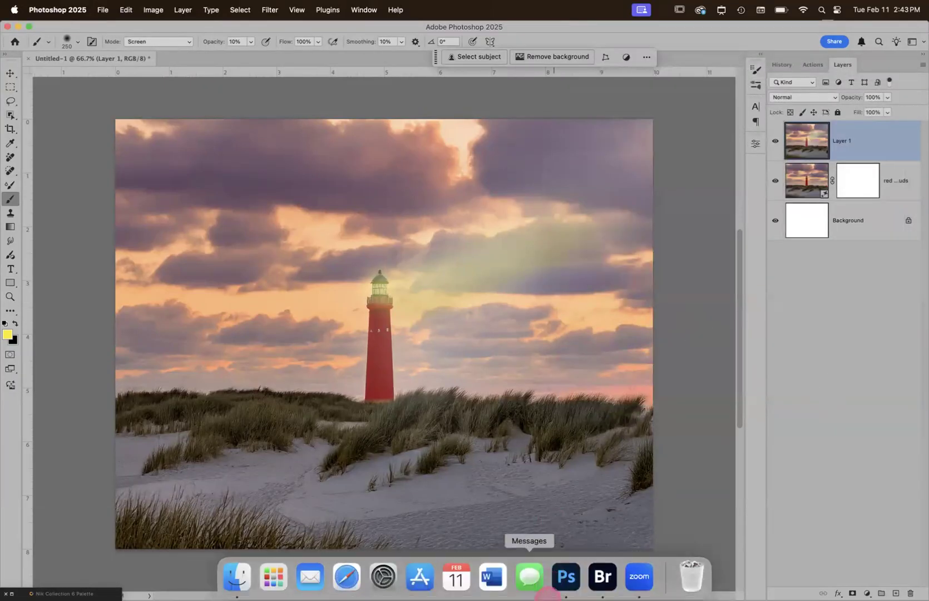
click(603, 577)
double_click(854, 434)
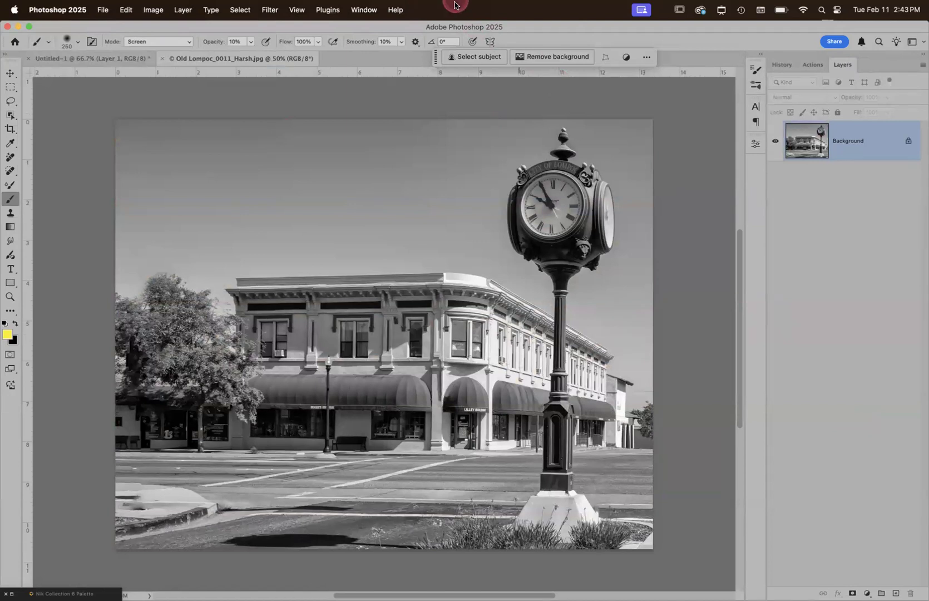
click(686, 104)
Step: Inspect the clock photo's camera, author and copyright metadata in File Info, and cancel without changing anything
key(super+alt+shift+i)
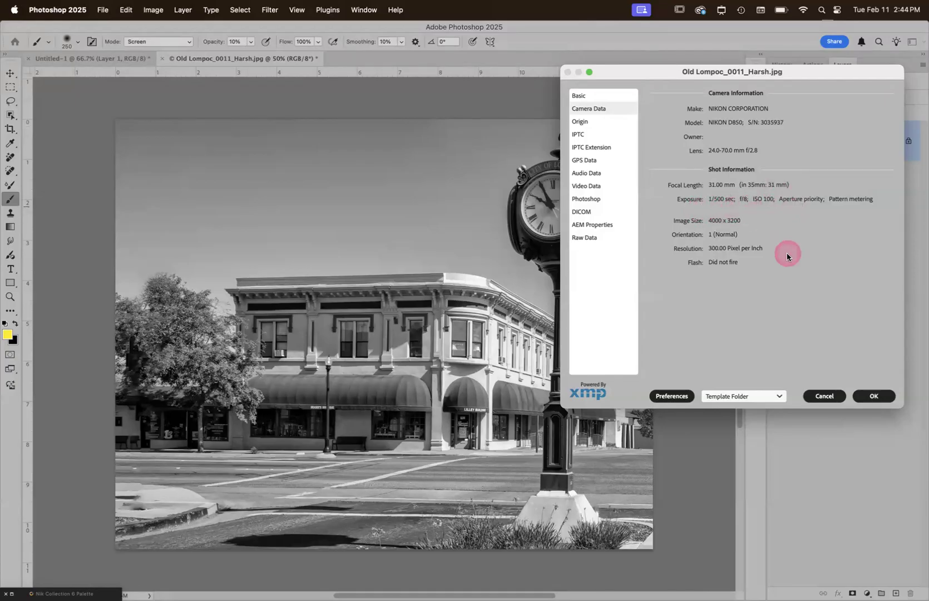
click(590, 99)
click(802, 114)
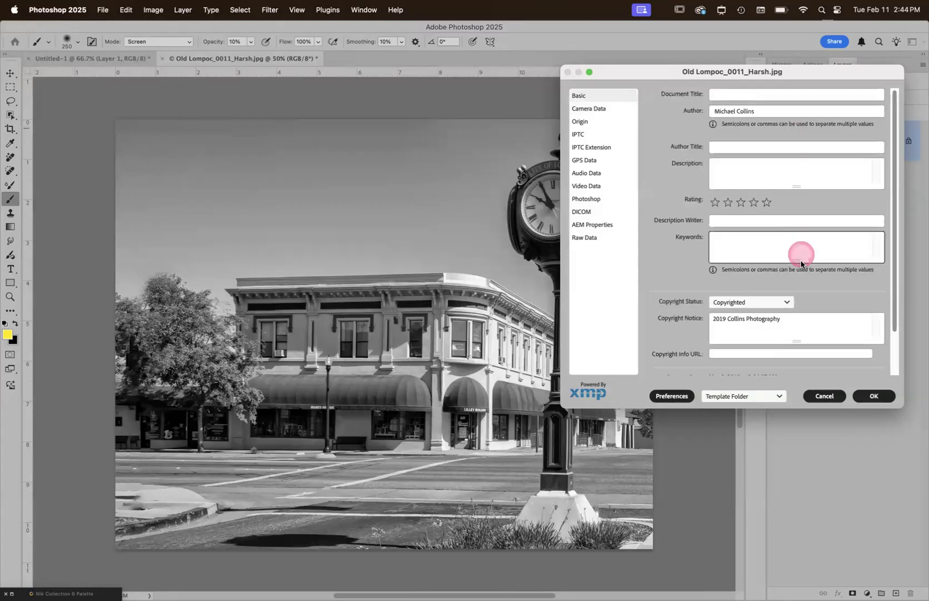
click(825, 397)
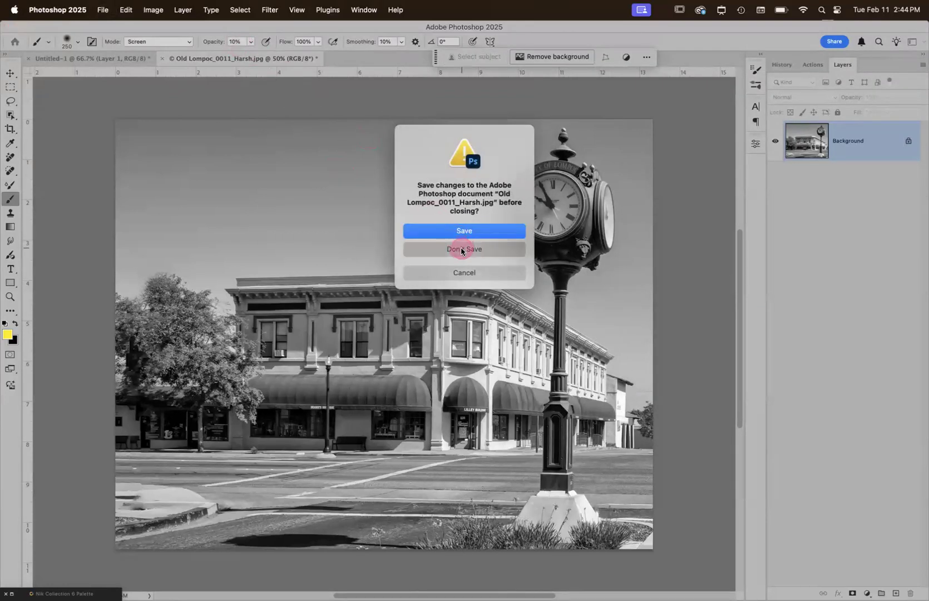
Step: Close Old Lompoc_0011_Harsh.jpg and the untitled lighthouse document, discarding the changes to both
click(461, 250)
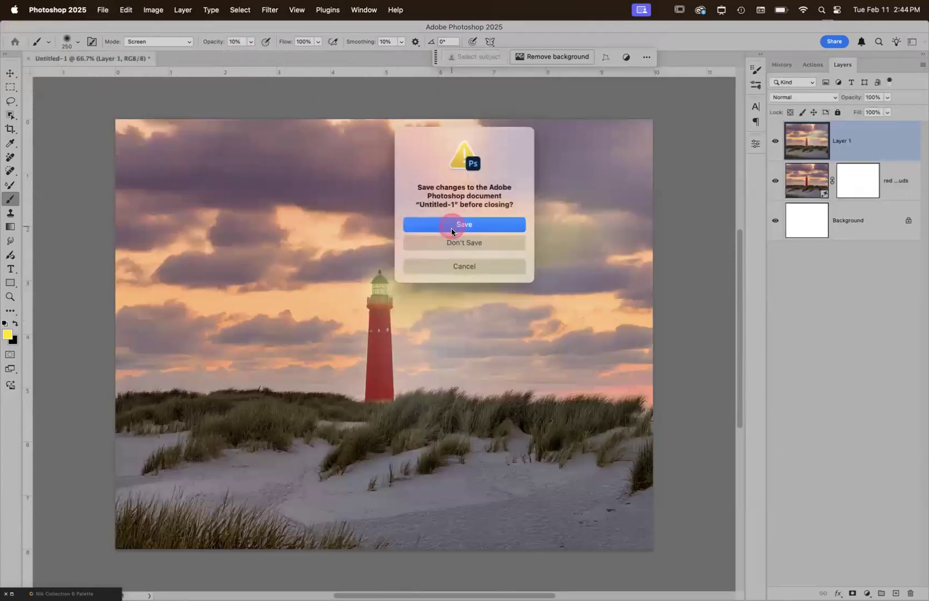
click(451, 245)
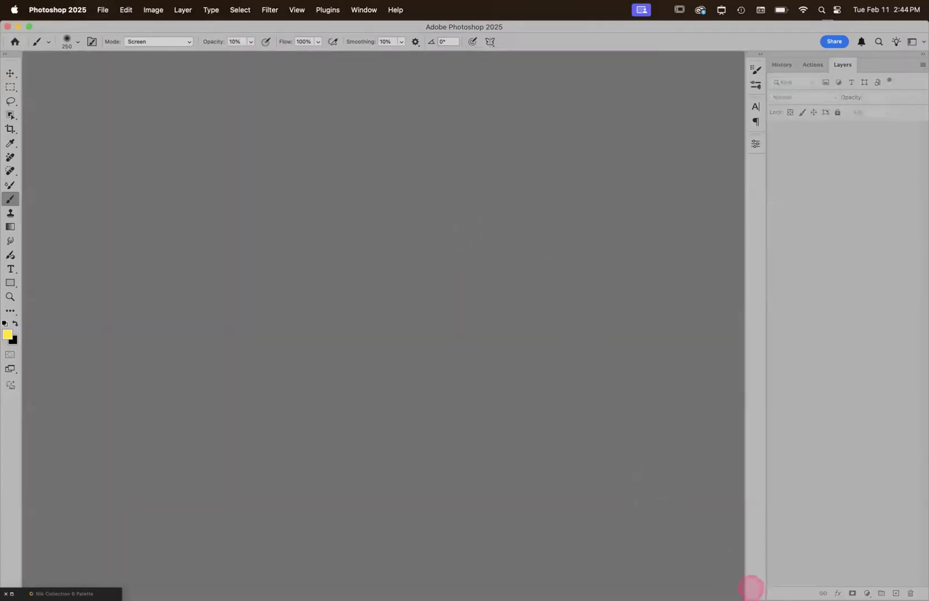